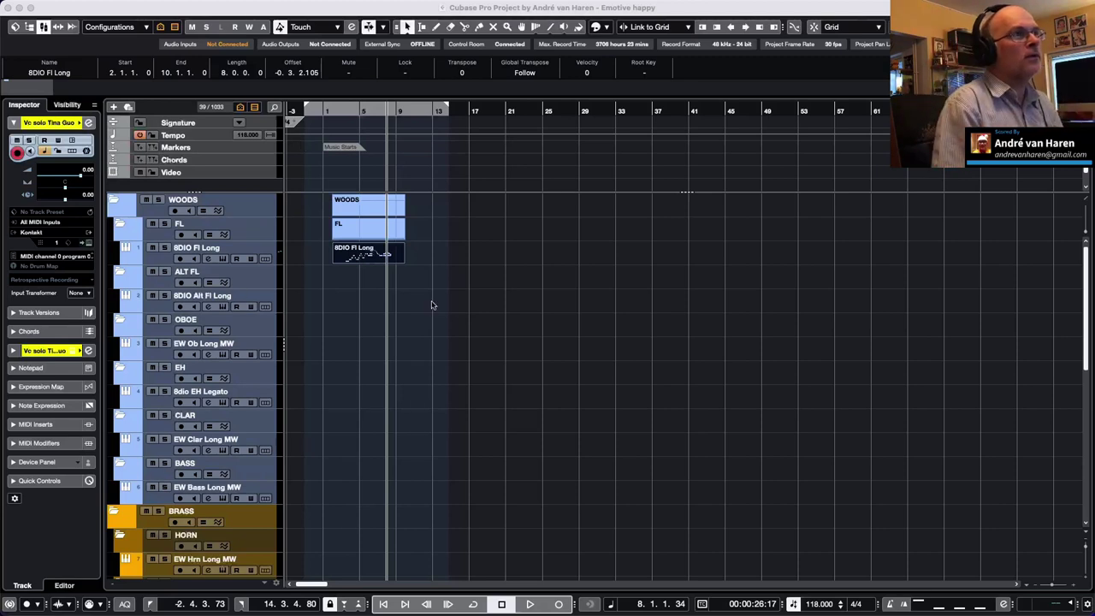
# Step: Delete the 8DIO Fl Long MIDI part and enlarge the divided upper track area above the WOODS folder
pyautogui.moveTo(465, 284); pyautogui.dragTo(359, 232)
pyautogui.press('Delete')
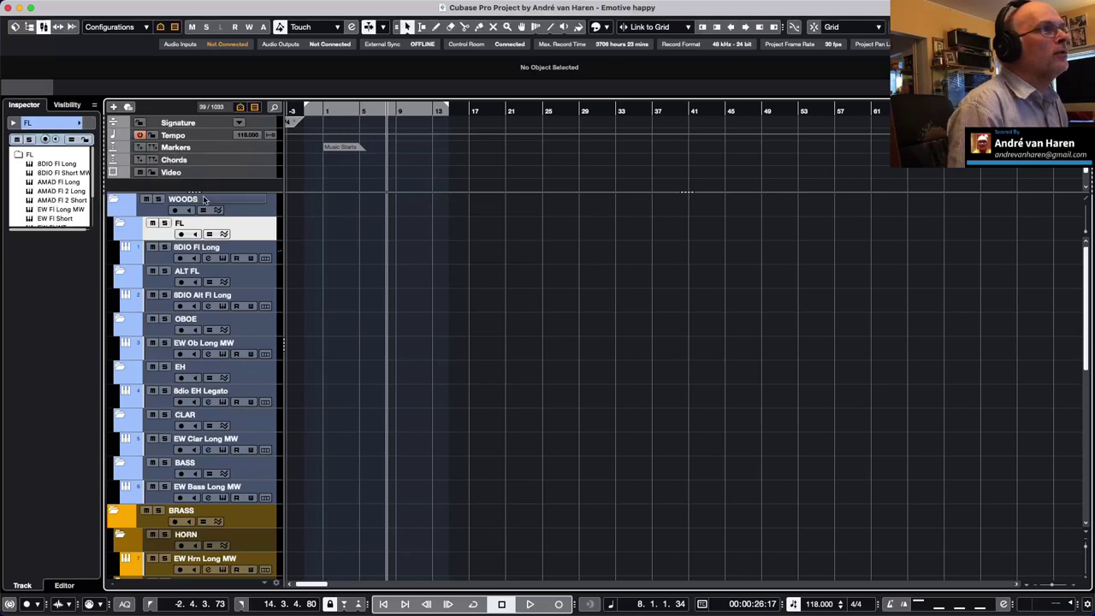
pyautogui.moveTo(195, 190); pyautogui.dragTo(196, 203)
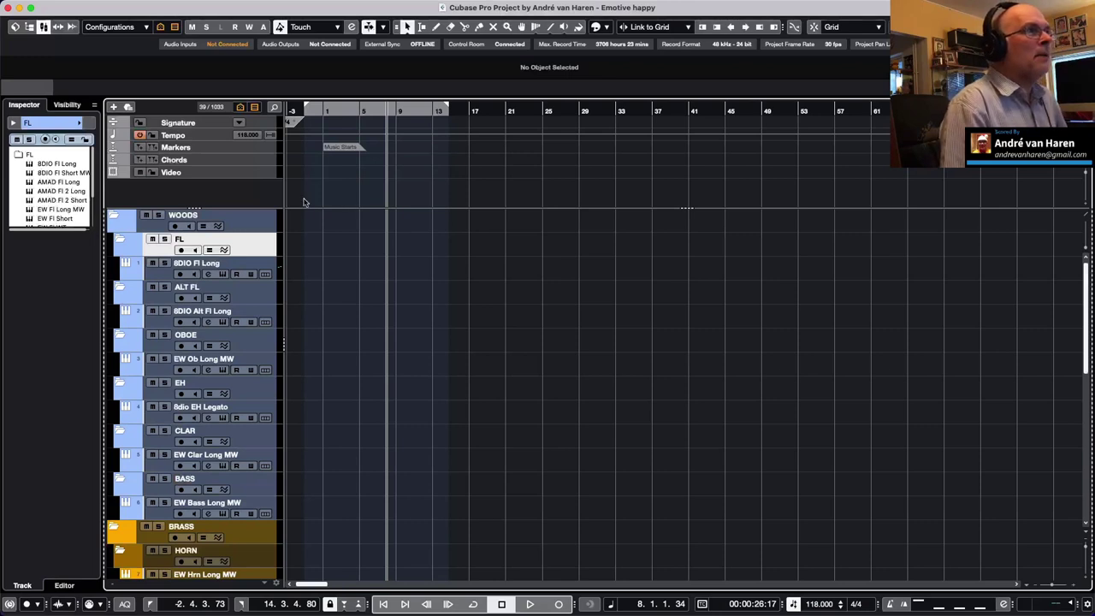
# Step: Place the project cursor at the Music Starts marker in bar 1 and increase the height of the Markers track
pyautogui.moveTo(387, 109); pyautogui.dragTo(324, 110)
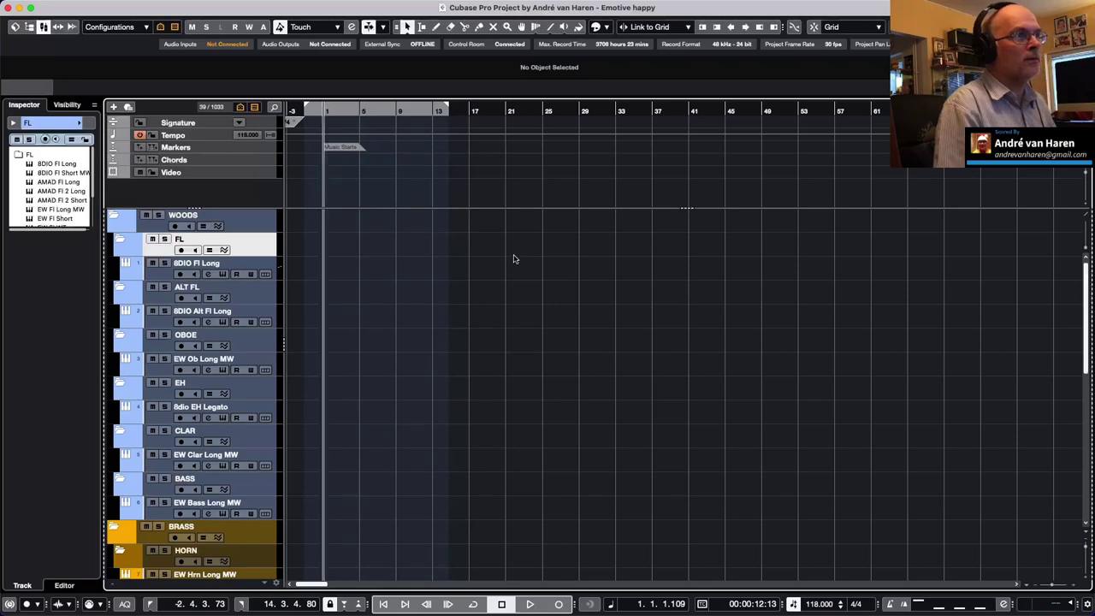
pyautogui.scroll(5, 515, 259)
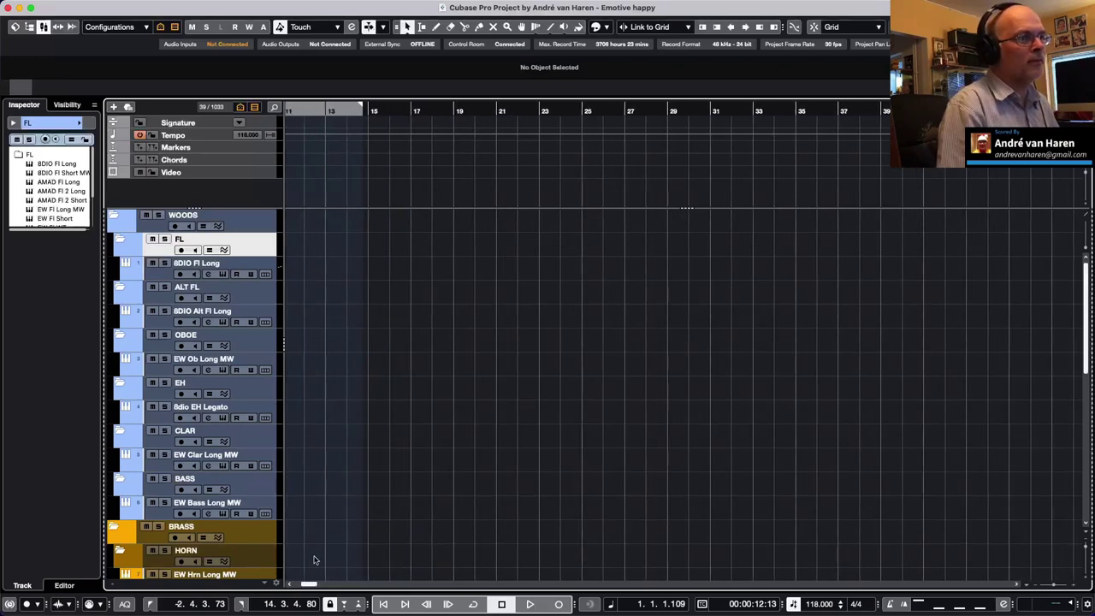
pyautogui.moveTo(311, 584); pyautogui.dragTo(305, 584)
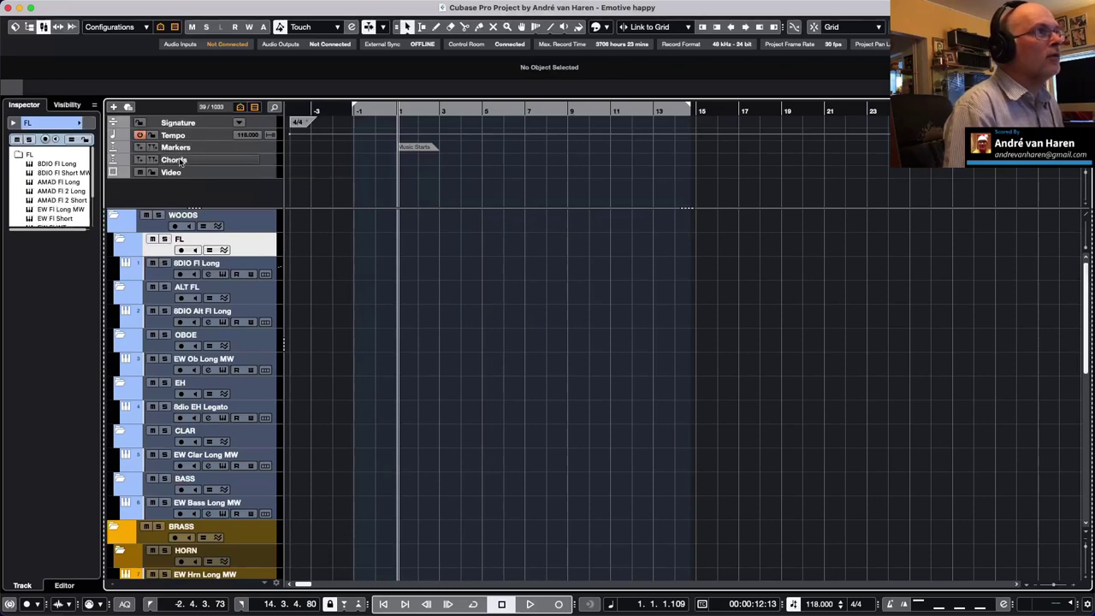
pyautogui.click(410, 150)
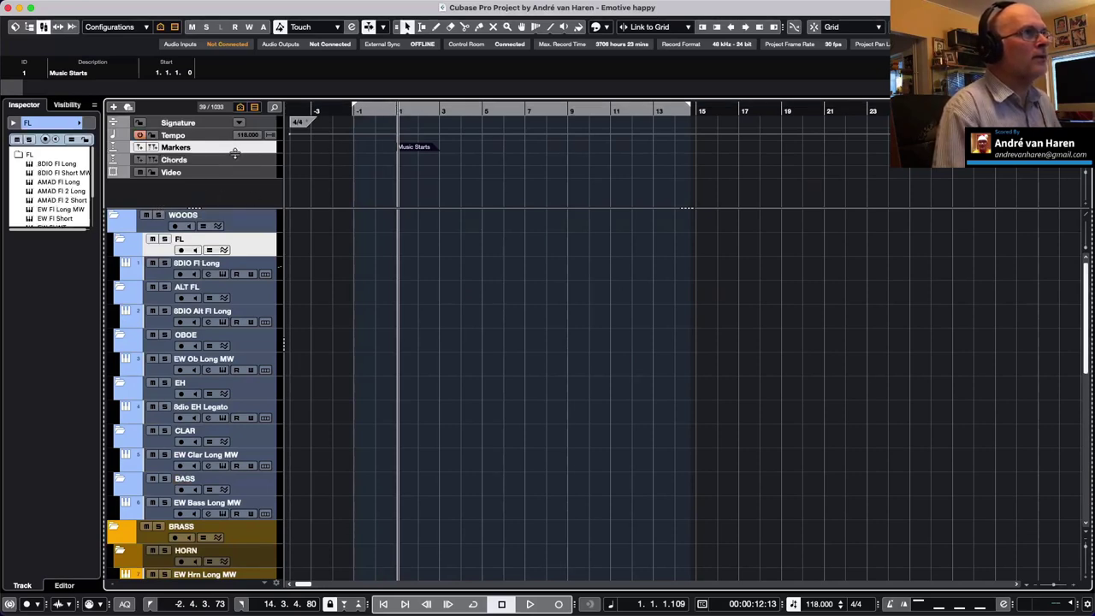
pyautogui.moveTo(234, 153); pyautogui.dragTo(234, 165)
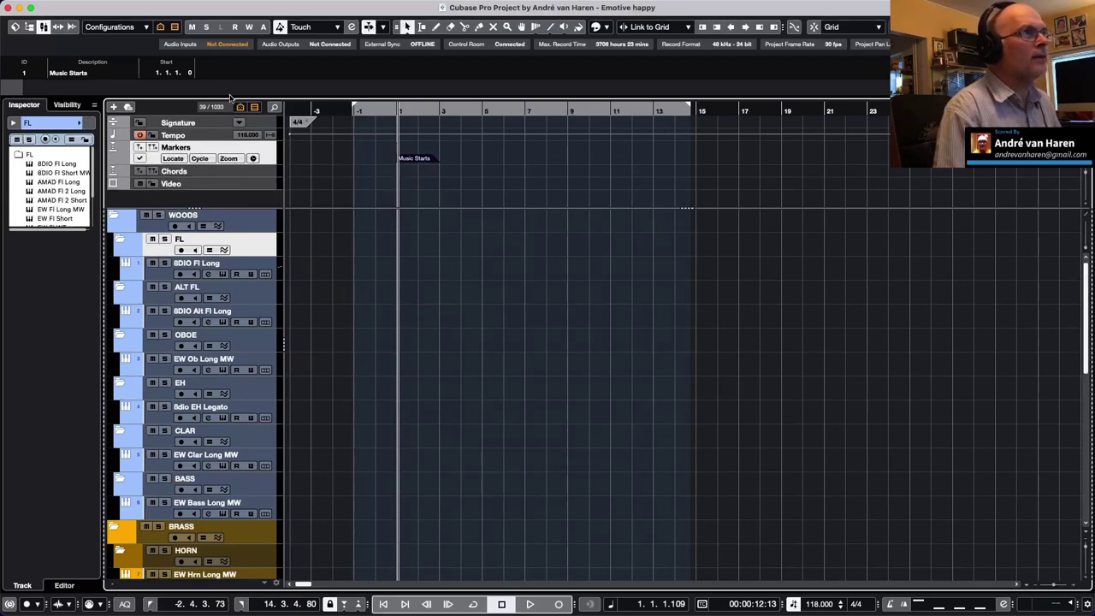
# Step: Start a video file import and search the Projects drive, its videos folder and the Movies folder for the clip
pyautogui.click(75, 6)
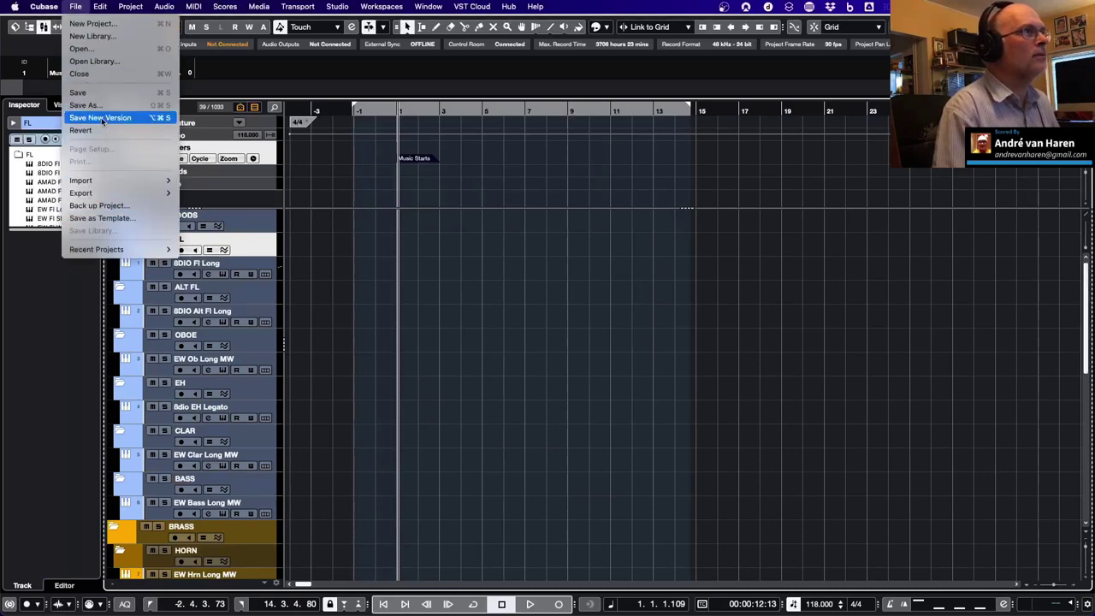
pyautogui.moveTo(94, 180)
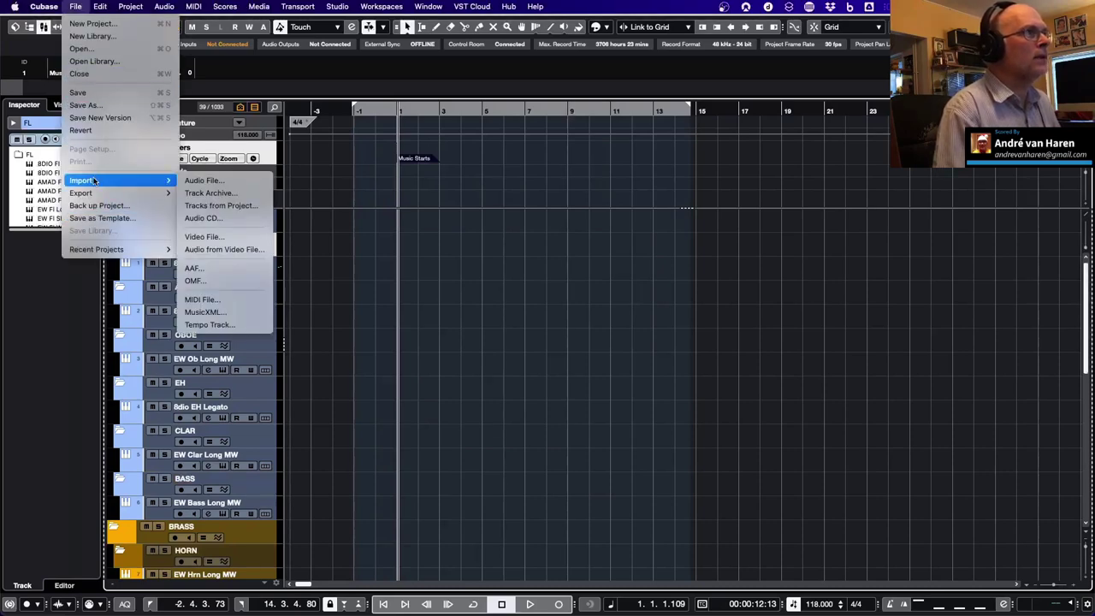
pyautogui.click(229, 238)
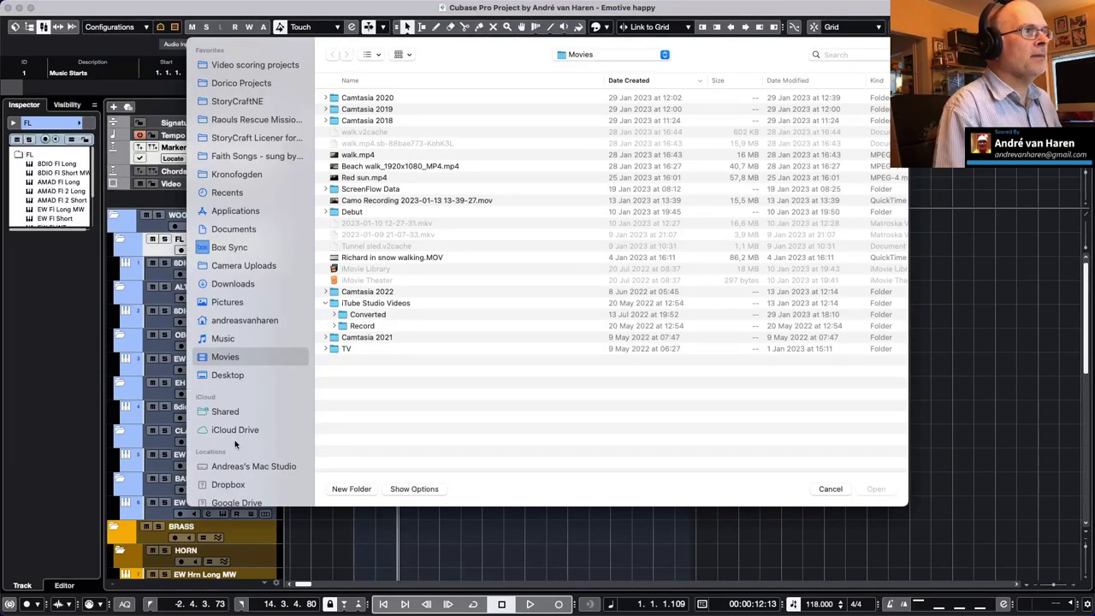
pyautogui.scroll(-5, 235, 443)
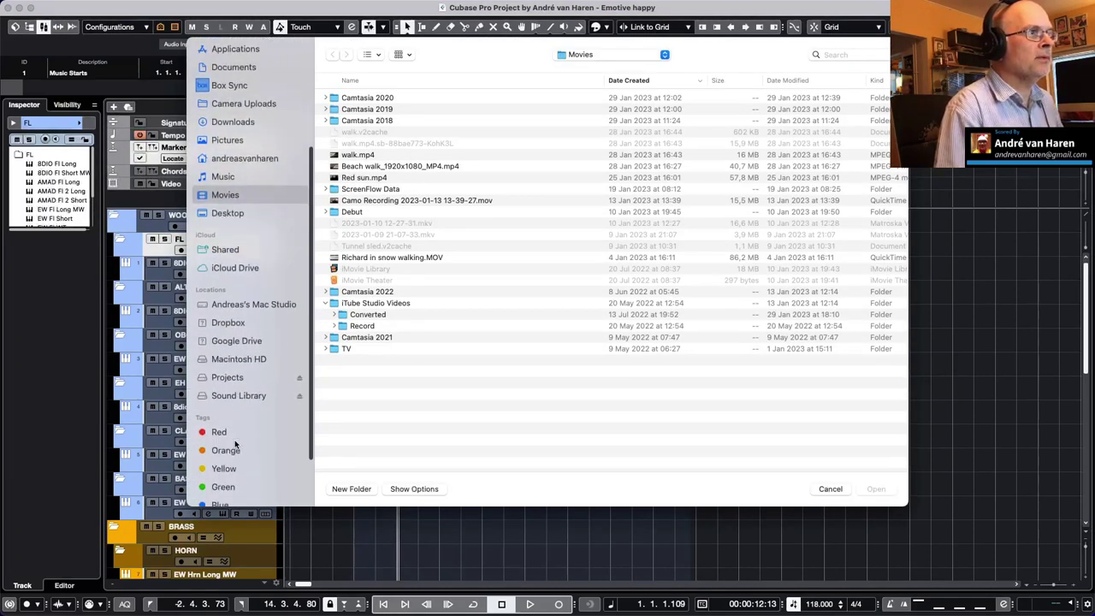
pyautogui.scroll(-1, 235, 443)
pyautogui.click(244, 359)
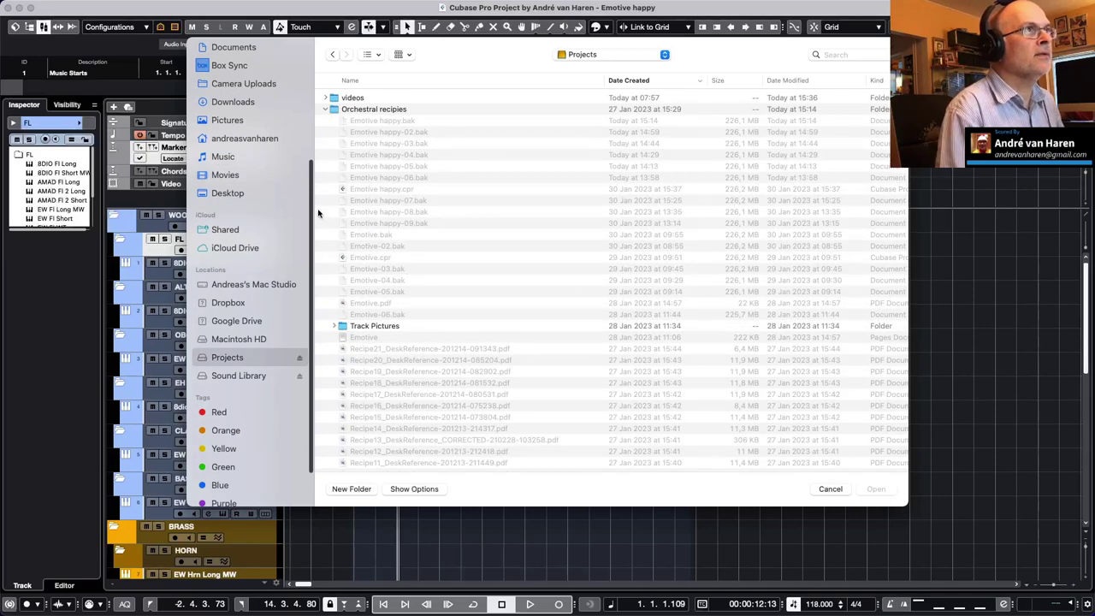
pyautogui.doubleClick(355, 98)
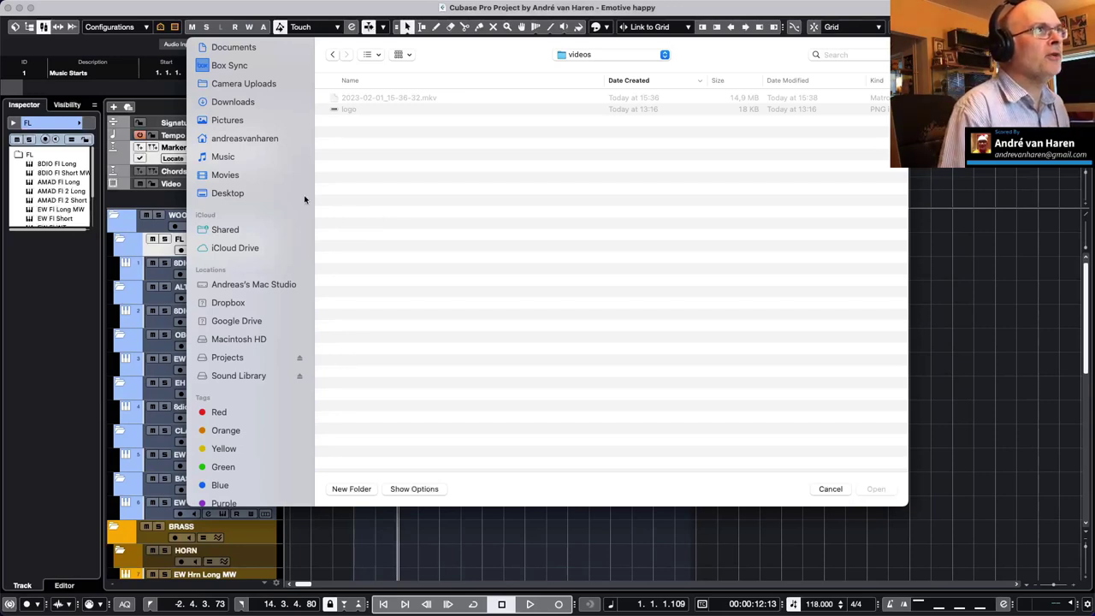
pyautogui.scroll(-1, 306, 200)
pyautogui.scroll(2, 206, 224)
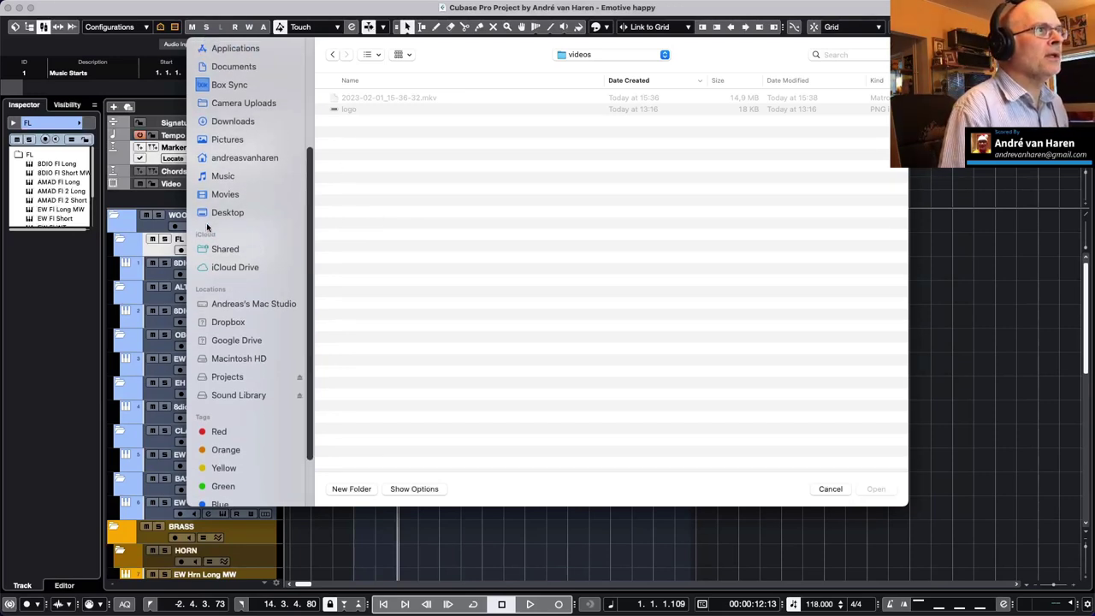
pyautogui.click(242, 379)
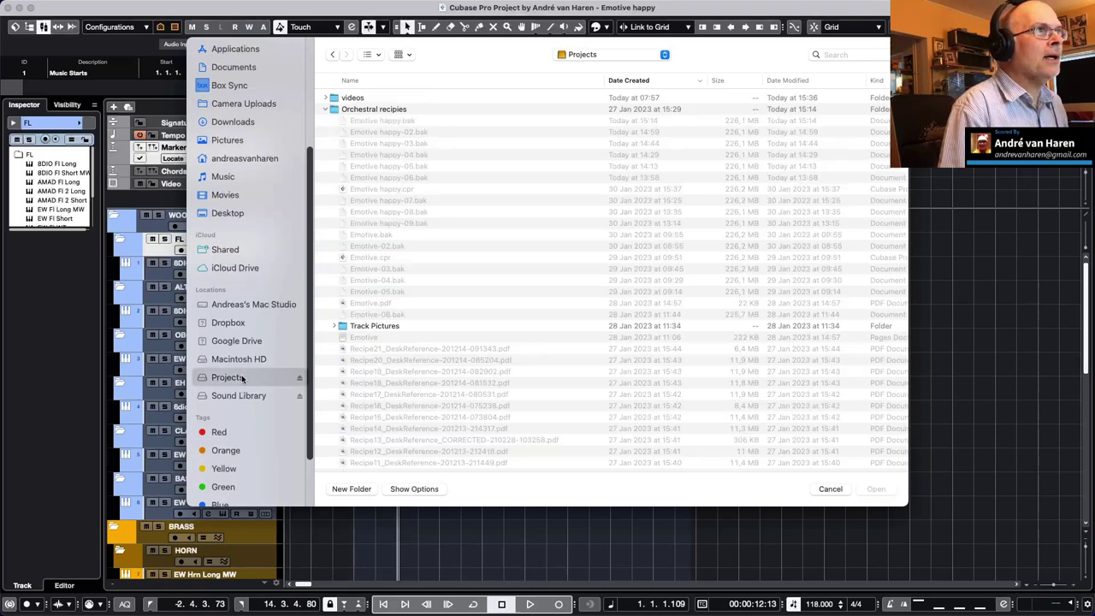
pyautogui.click(228, 196)
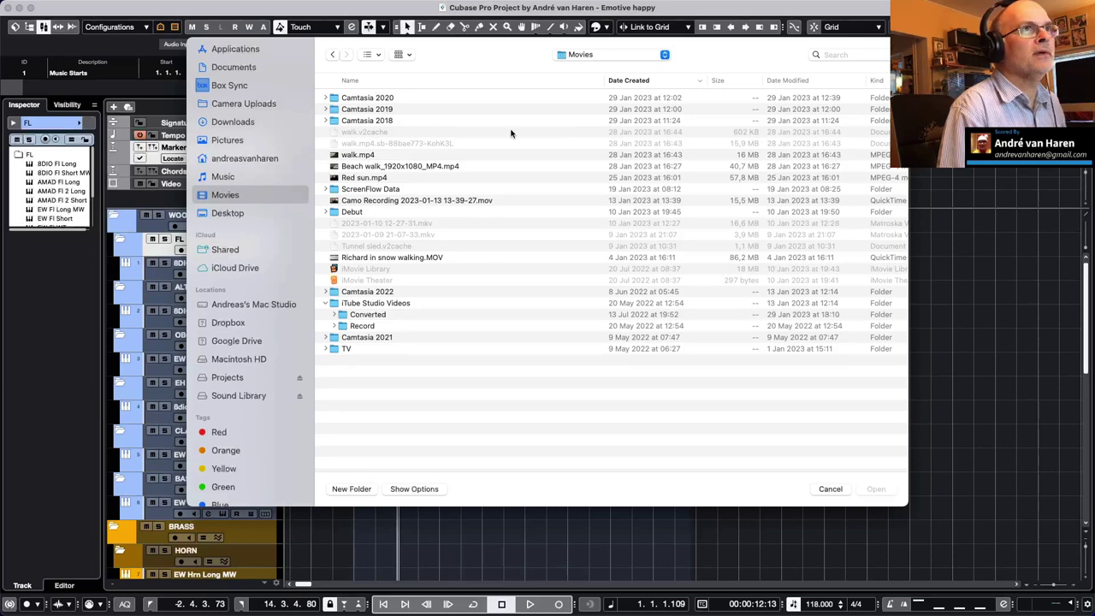
pyautogui.click(654, 81)
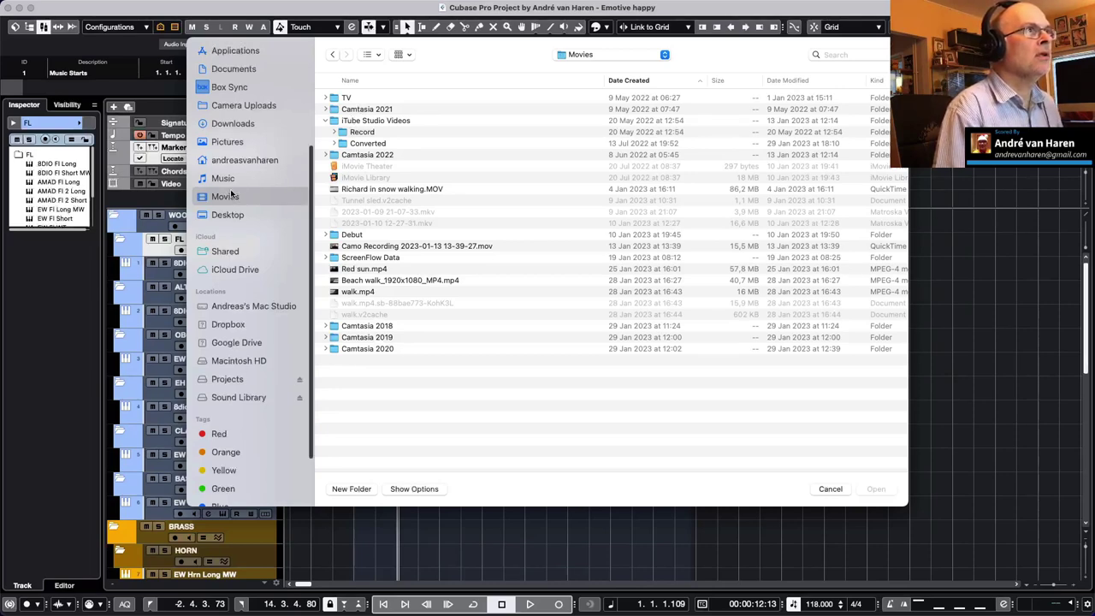
# Step: Sort the Downloads folder by newest creation date and import Winder landscape.MOV into the project
pyautogui.scroll(2, 235, 195)
pyautogui.click(238, 164)
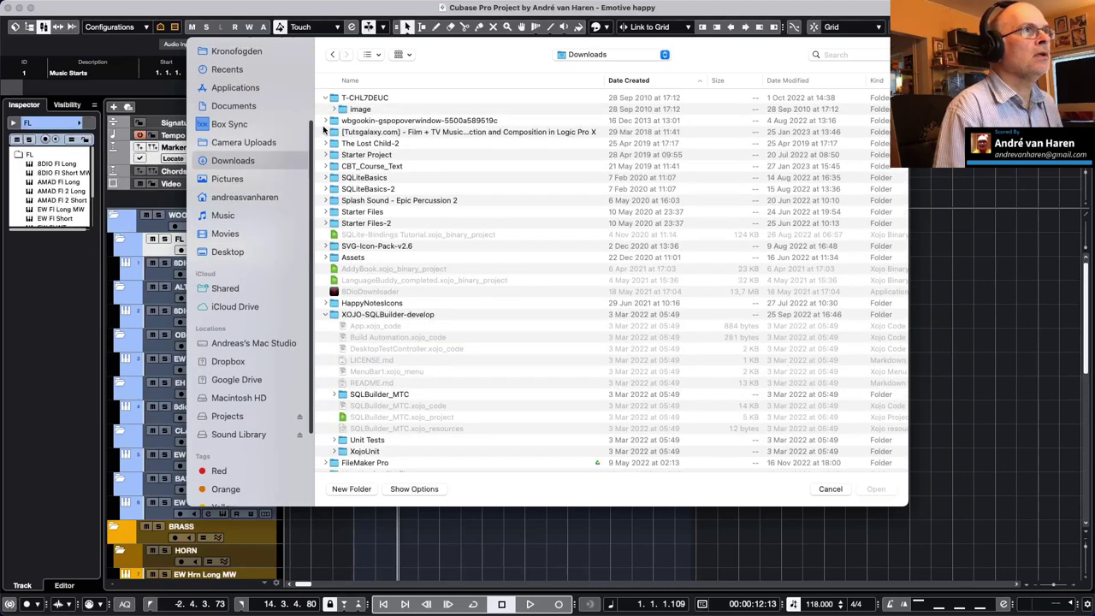
pyautogui.click(628, 81)
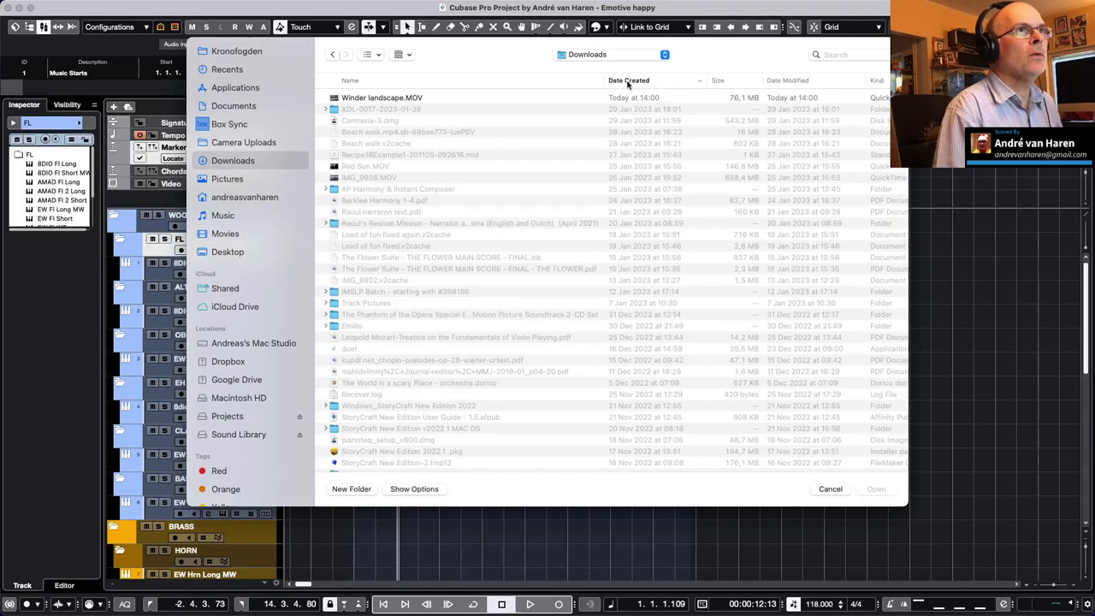
pyautogui.click(361, 99)
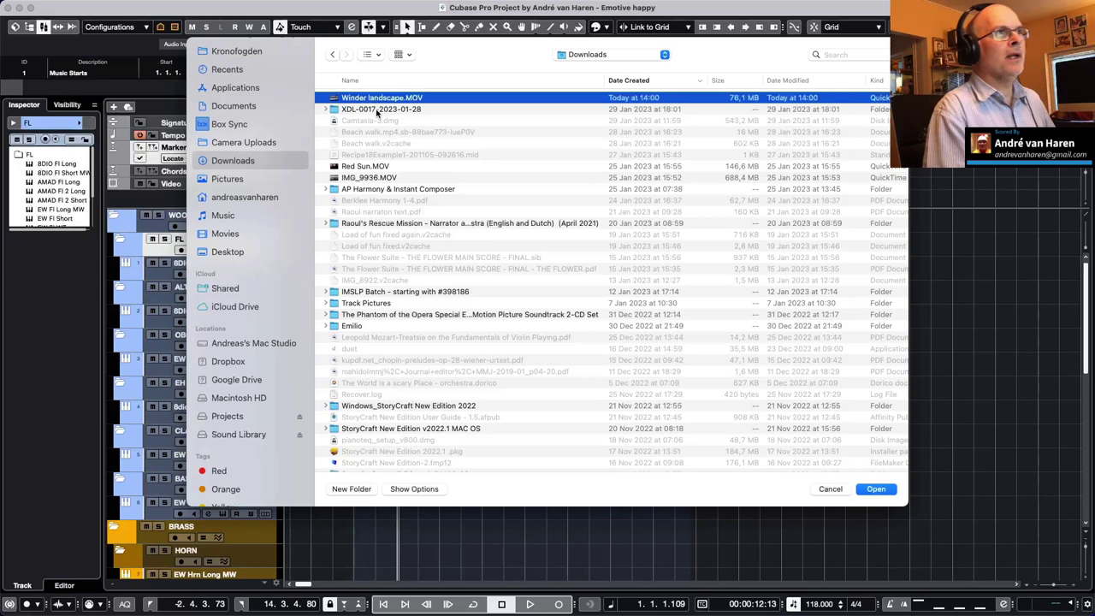
pyautogui.click(874, 488)
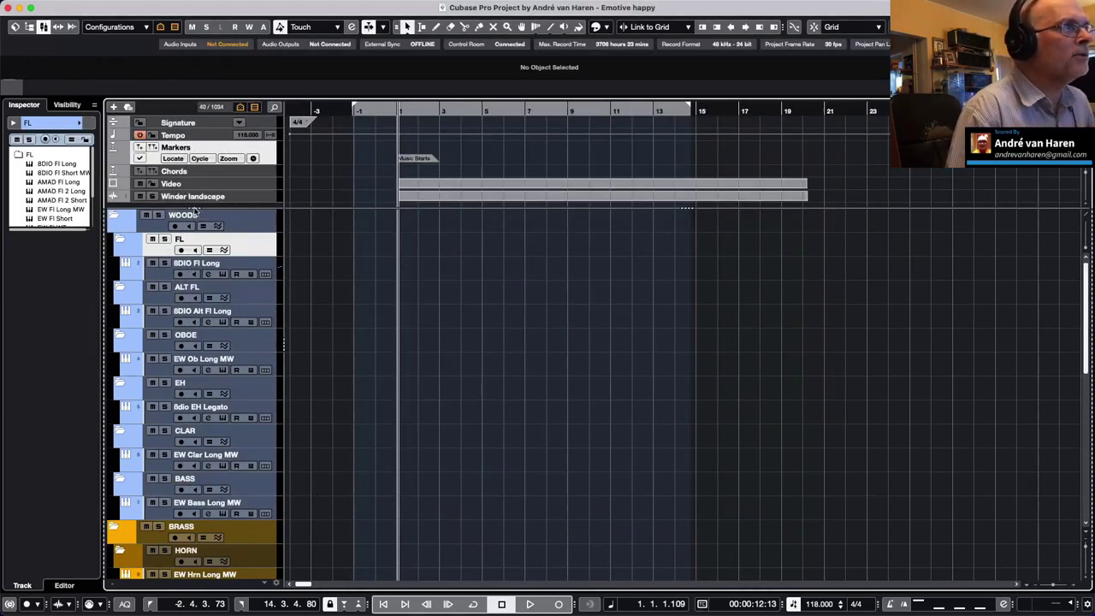
# Step: Enlarge the upper track area further and increase the height of its tracks, including the Video track
pyautogui.moveTo(196, 210); pyautogui.dragTo(190, 232)
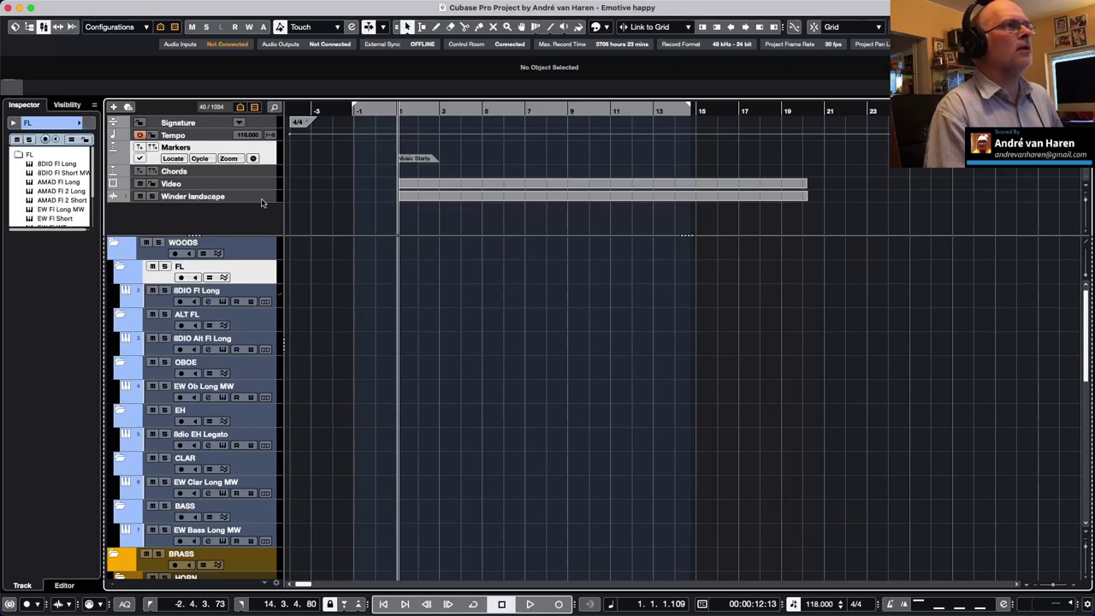
pyautogui.click(267, 191)
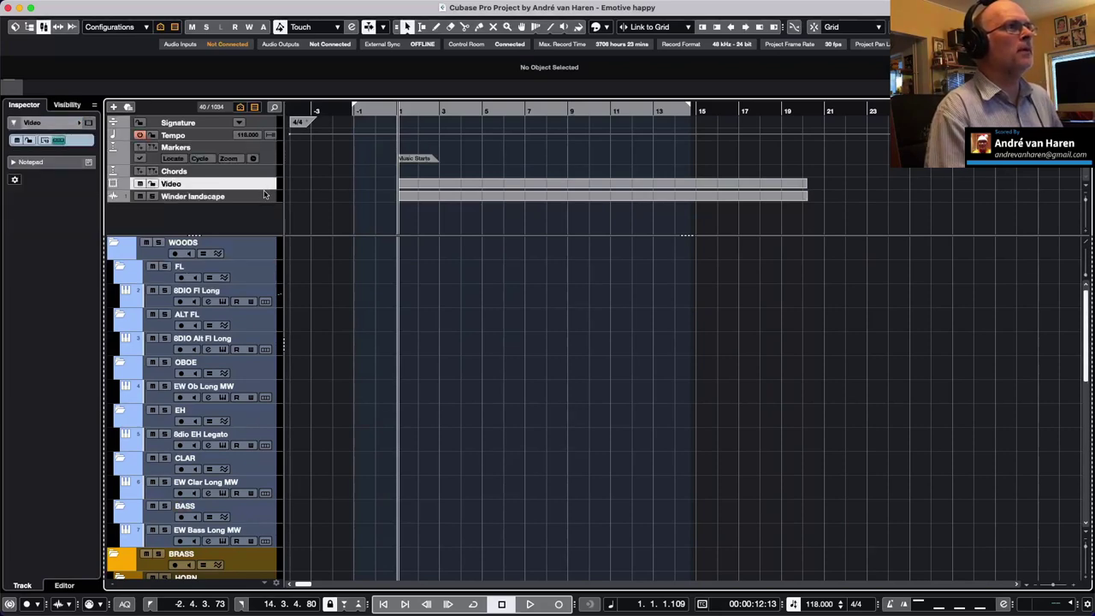
pyautogui.hotkey('shift', 'h')
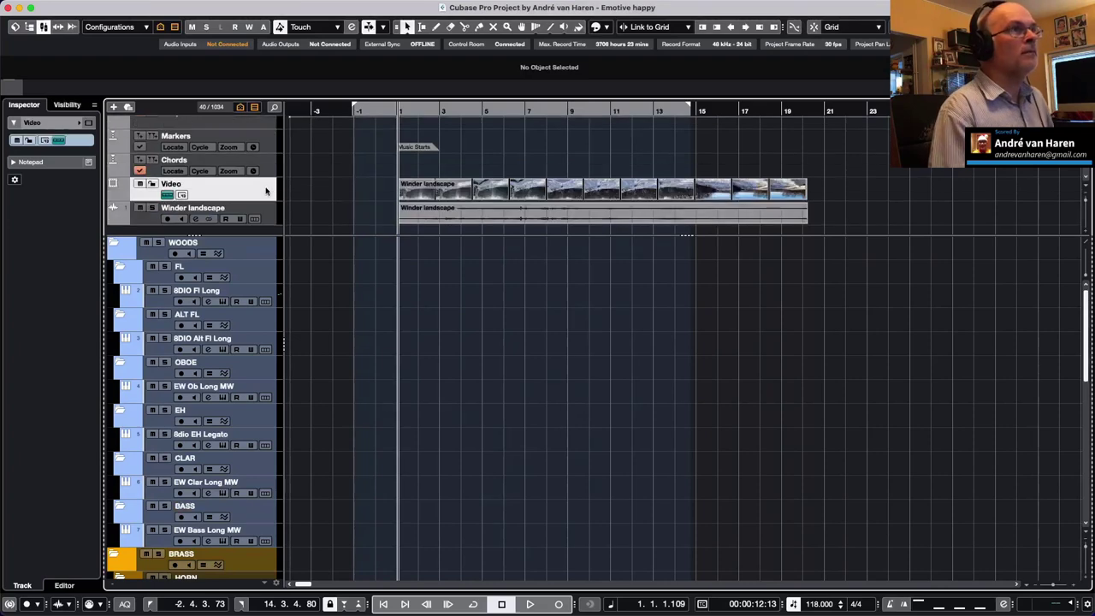
# Step: Play a short stretch of the imported video and move the Video Player window below the video event
pyautogui.press('space')
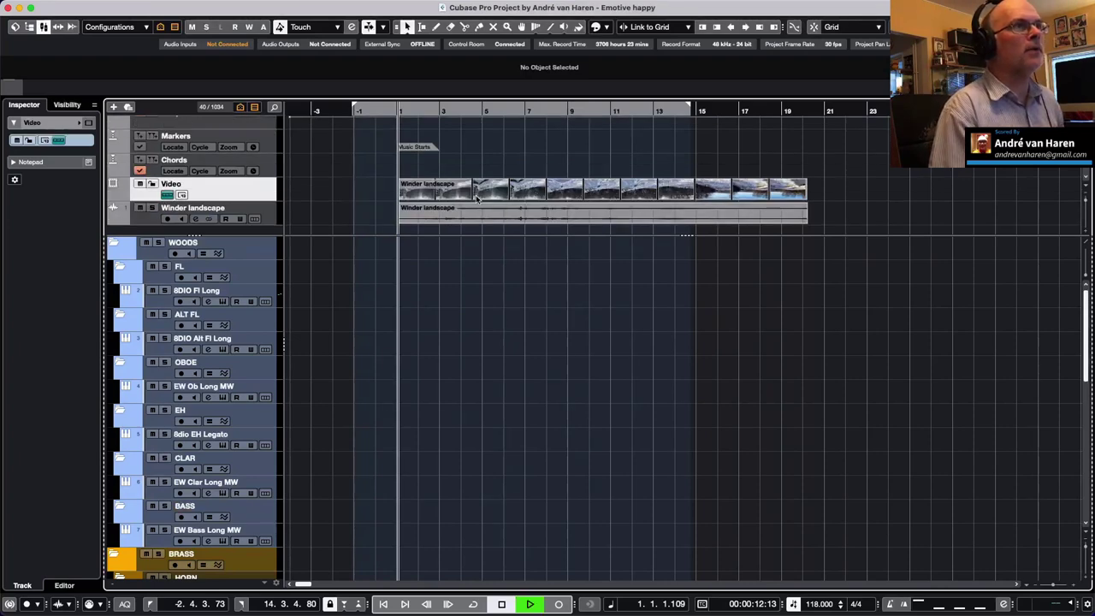
pyautogui.click(454, 196)
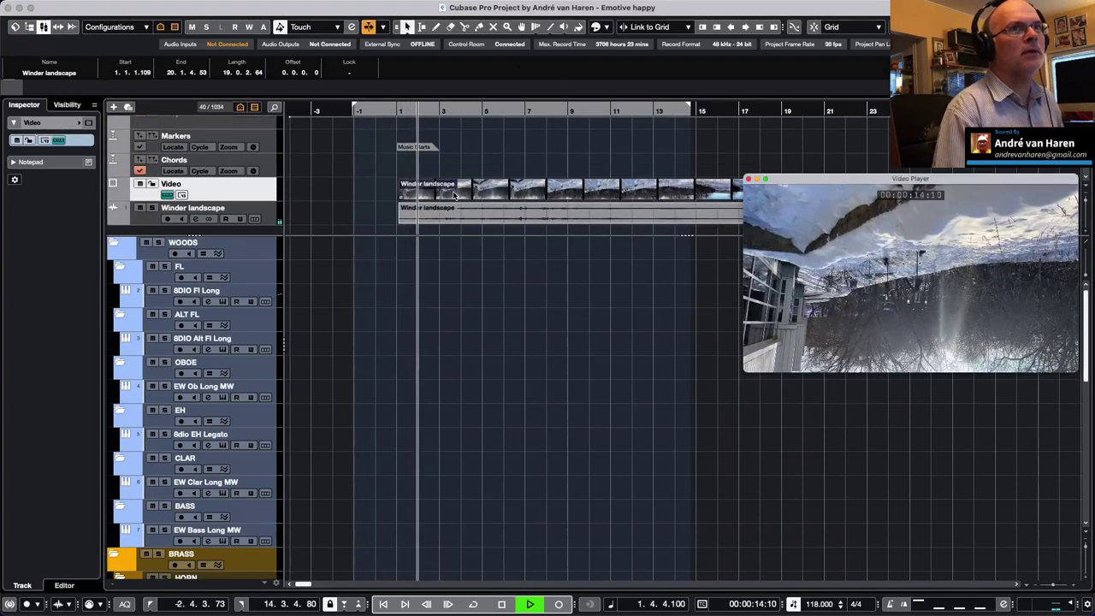
pyautogui.moveTo(841, 182); pyautogui.dragTo(747, 334)
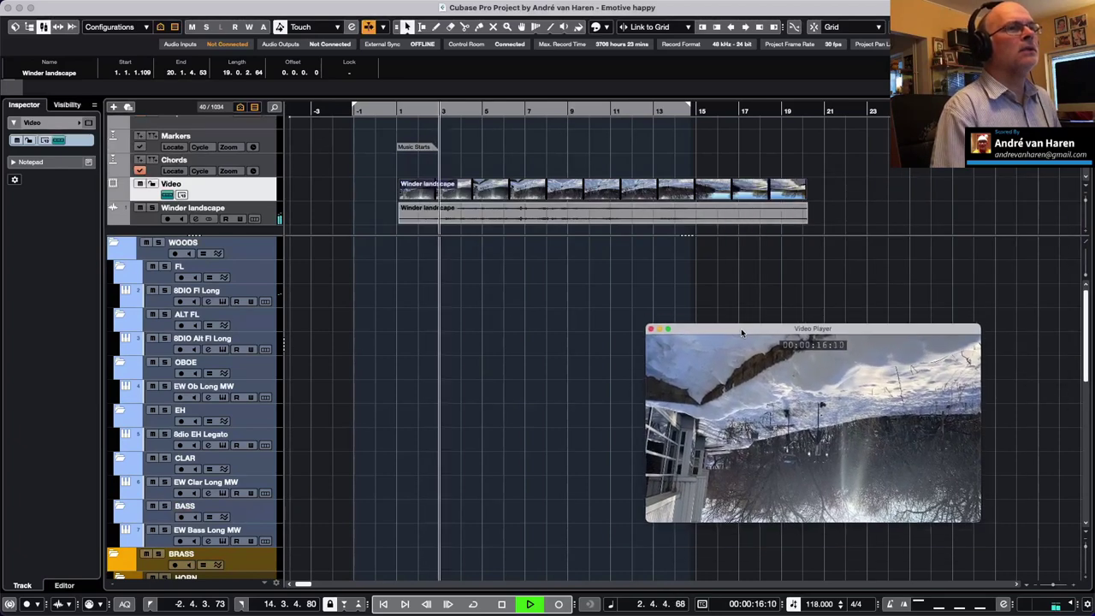
pyautogui.press('space')
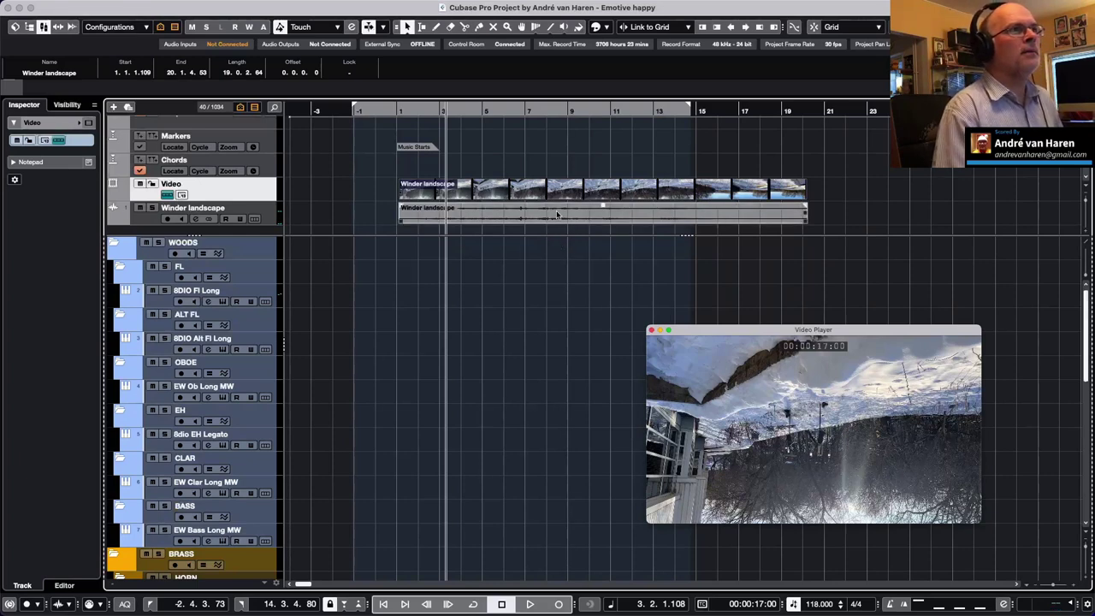
pyautogui.click(265, 194)
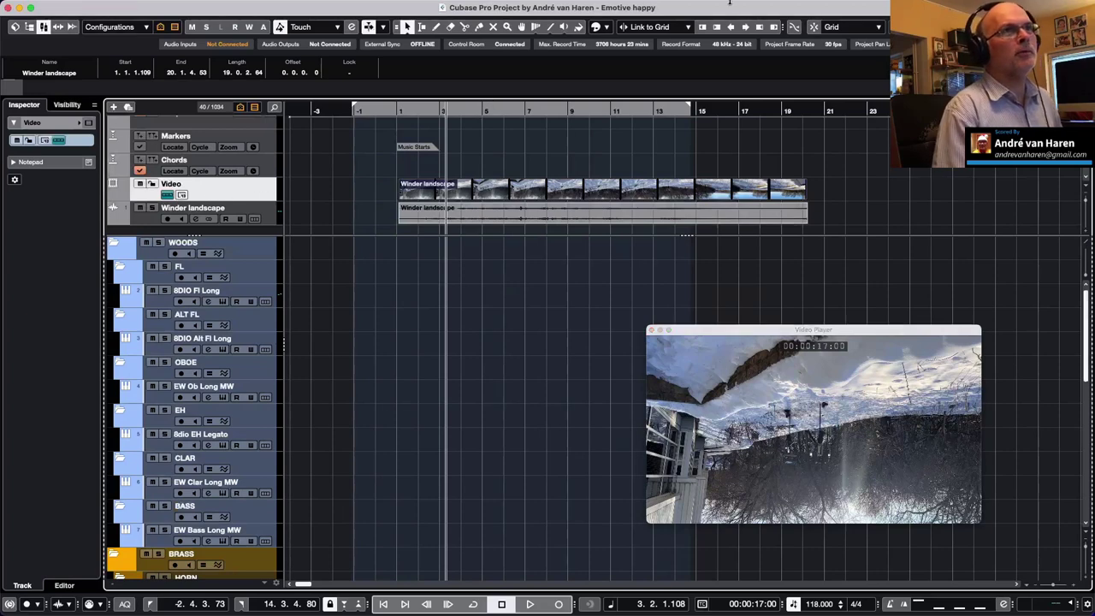
pyautogui.moveTo(730, 6)
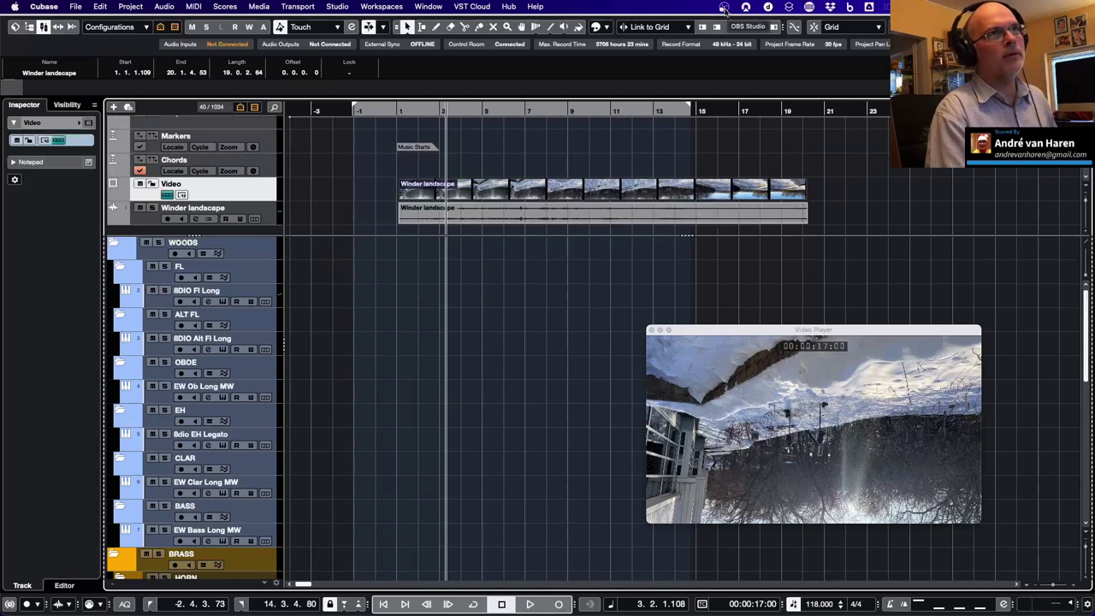
pyautogui.click(724, 7)
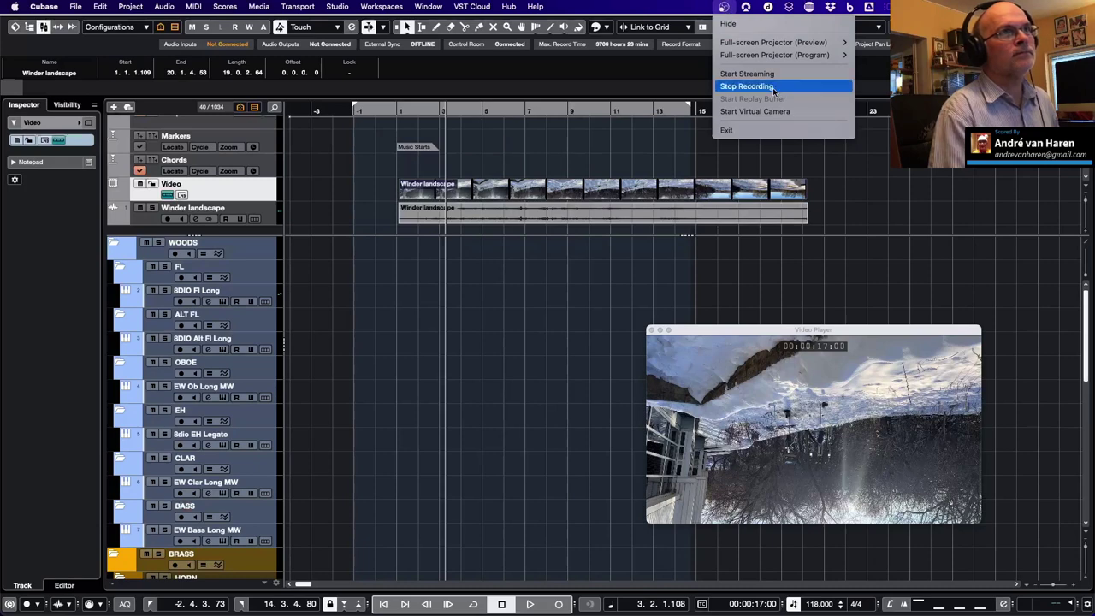
pyautogui.click(764, 279)
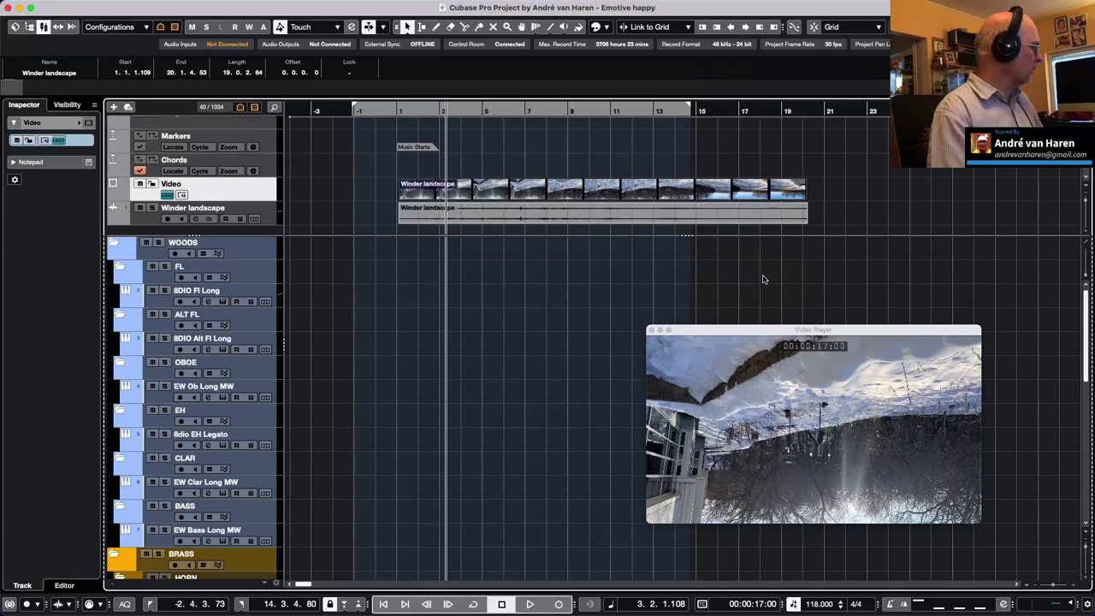
pyautogui.press('super+Tab')
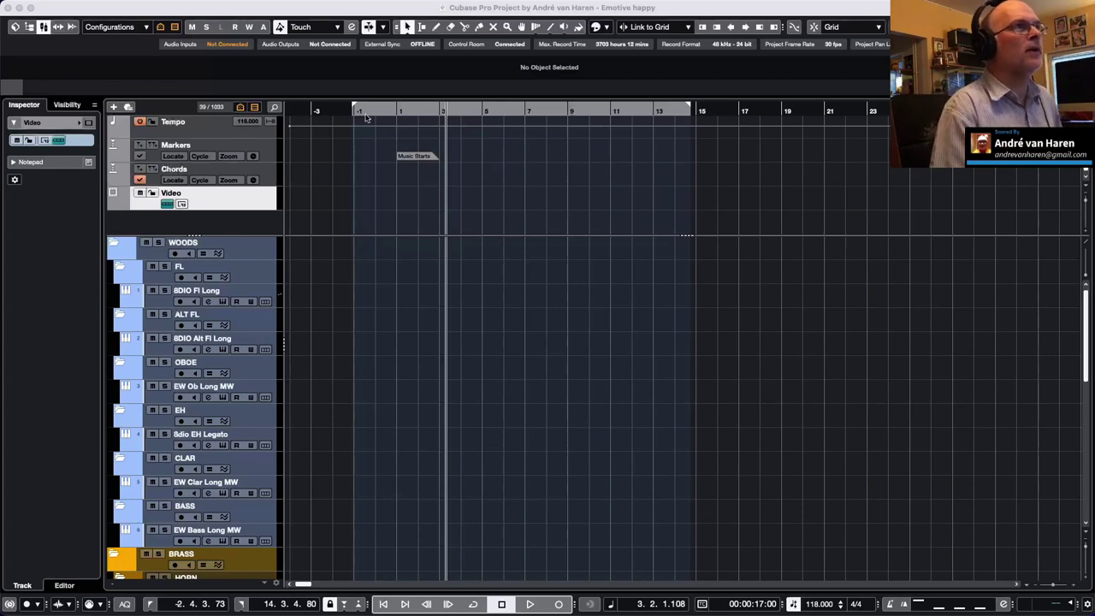
# Step: Place the project cursor at bar 1 and import the video Winter Landscape.mp4 from the Feb 1 folder
pyautogui.click(397, 110)
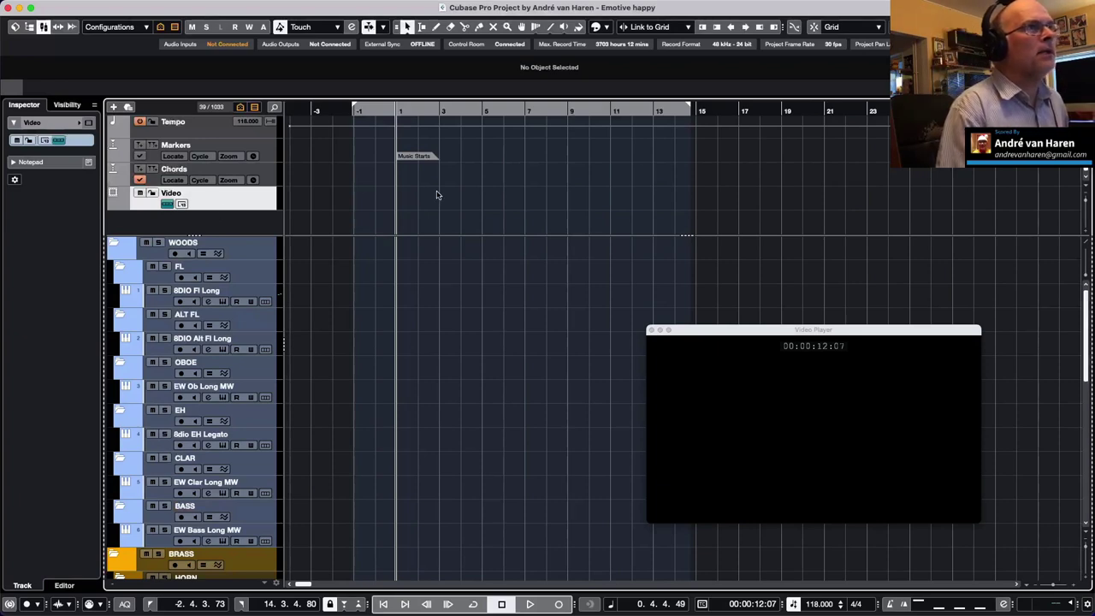
pyautogui.click(75, 6)
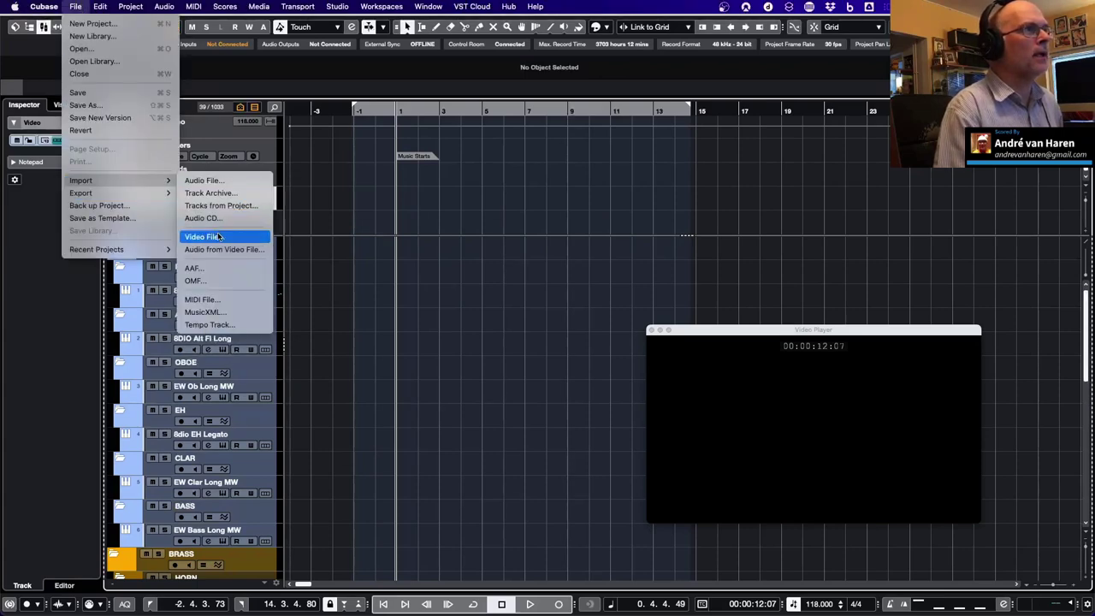
pyautogui.click(217, 237)
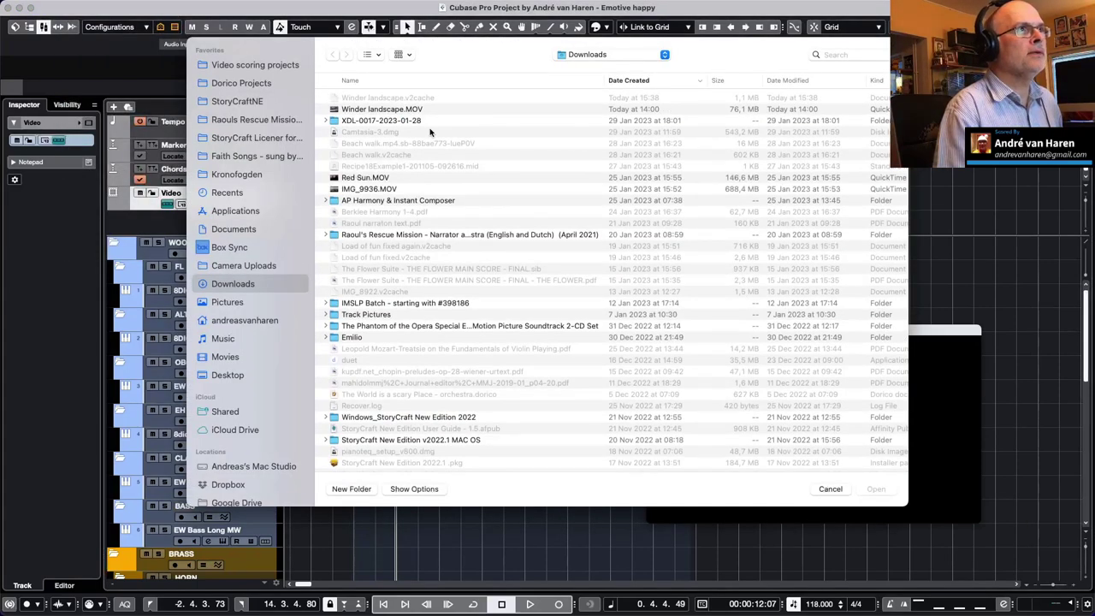
pyautogui.click(634, 53)
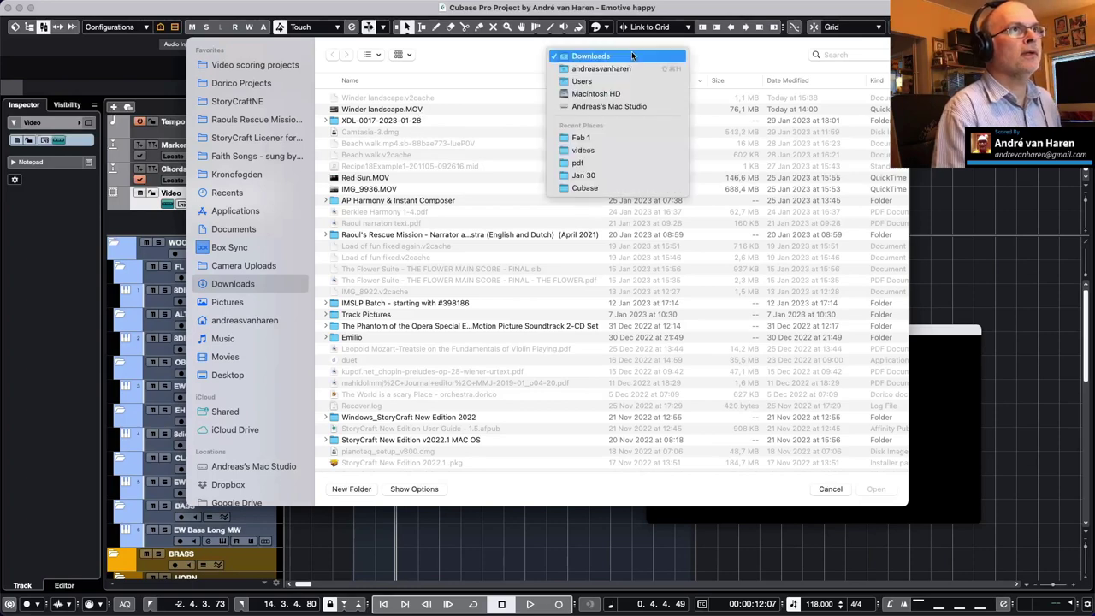
pyautogui.click(624, 141)
pyautogui.click(413, 111)
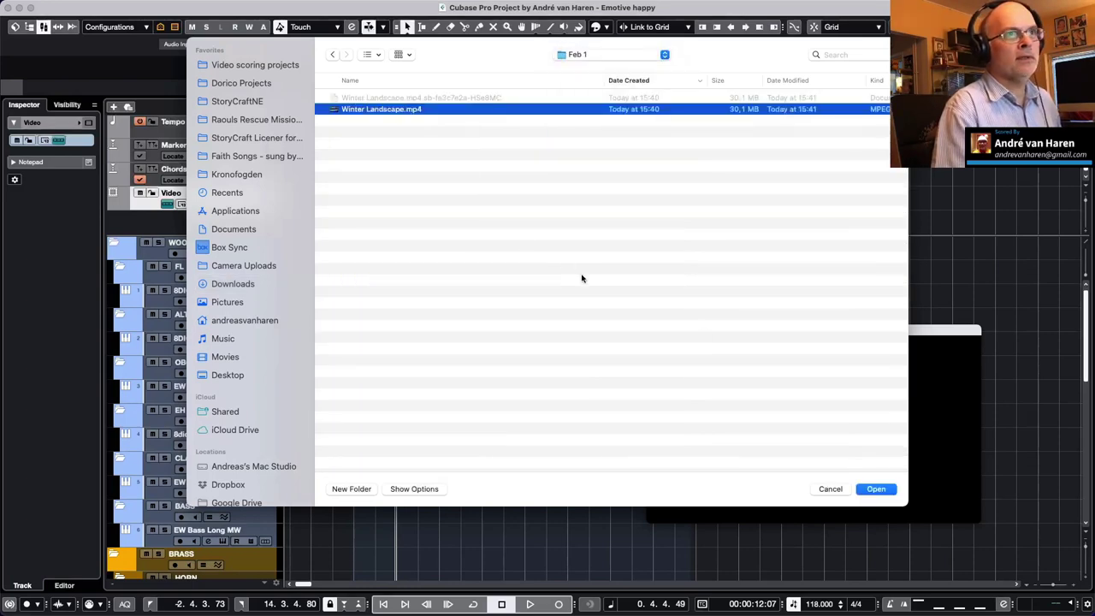
pyautogui.click(882, 492)
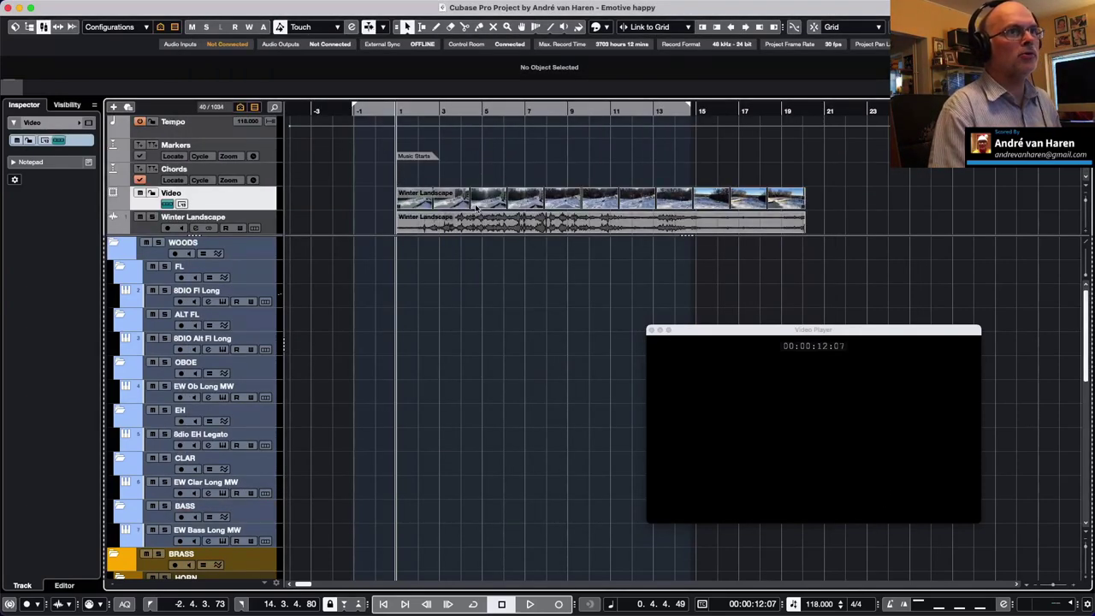
# Step: Play the imported video from bar 1 past its end and return the project cursor to bar 1
pyautogui.press('space')
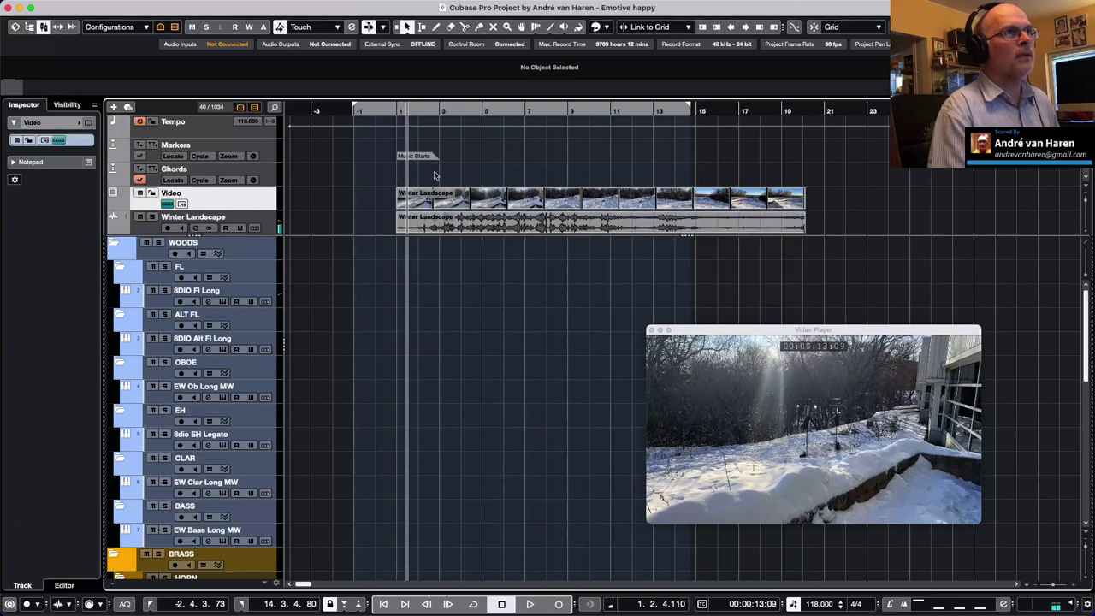
pyautogui.press('space')
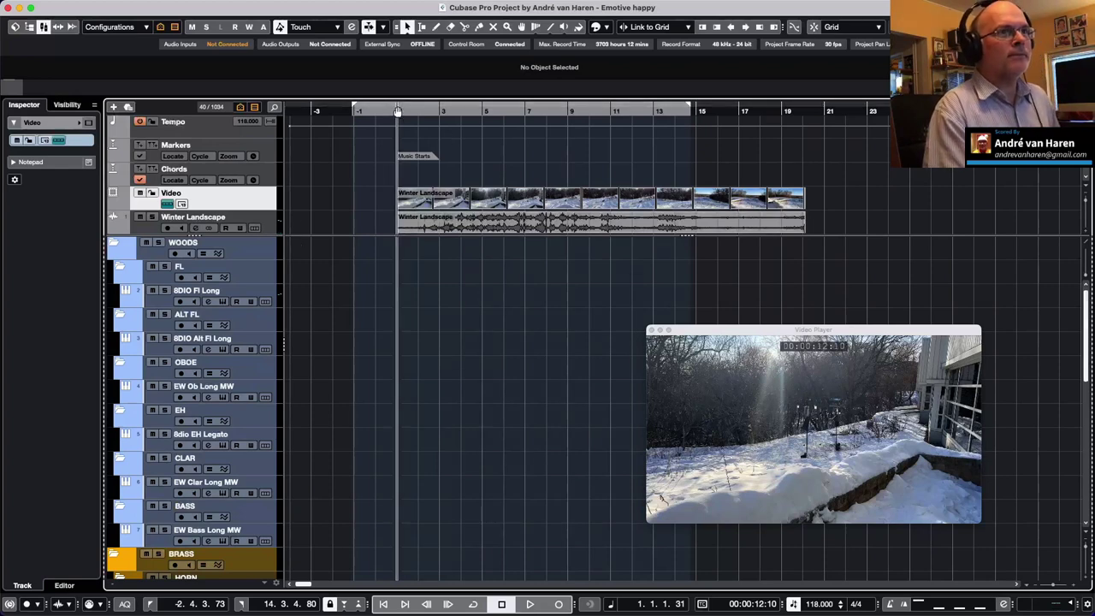
pyautogui.press('space')
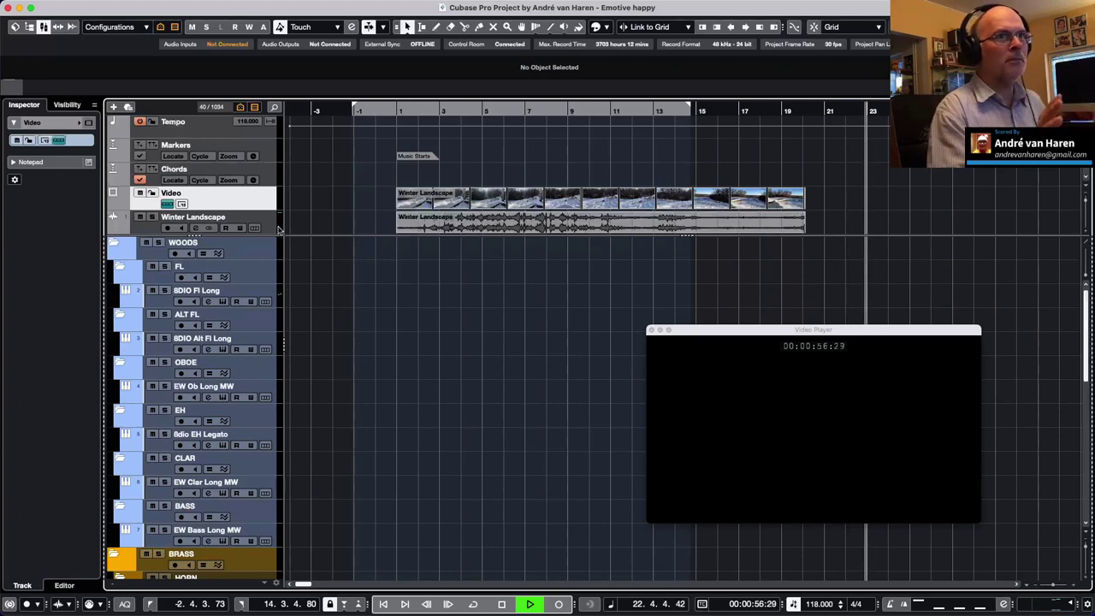
pyautogui.press('space')
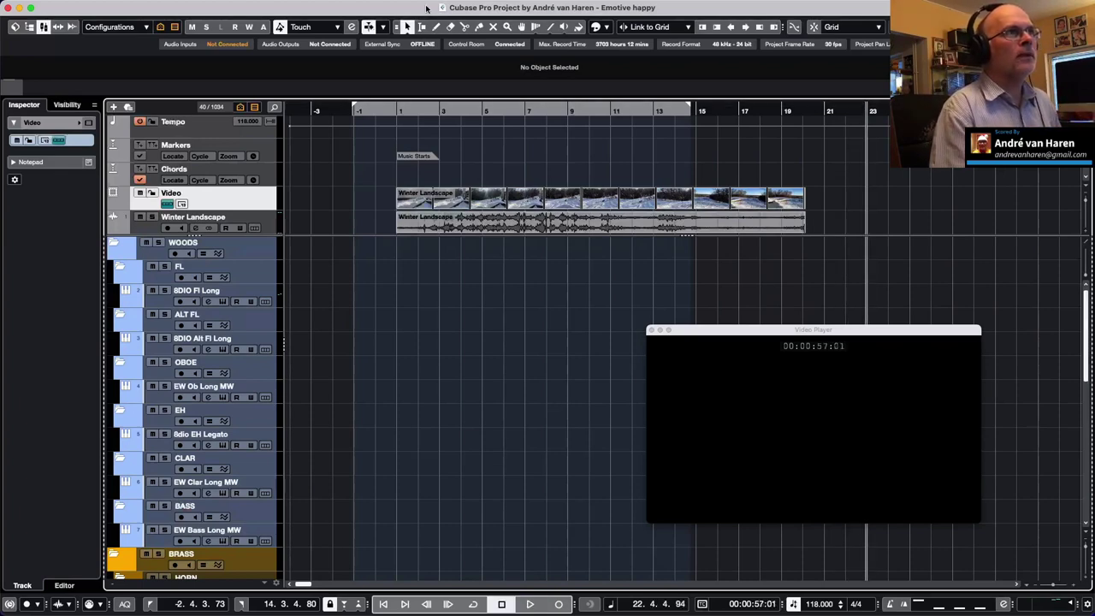
pyautogui.click(396, 110)
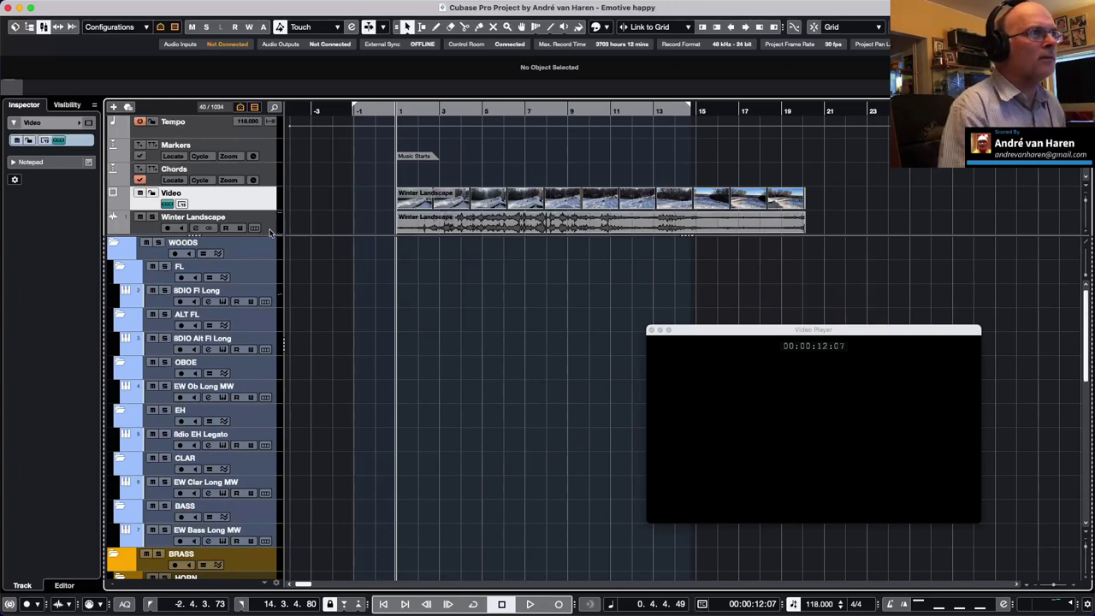
# Step: Mute the Winter Landscape audio track and increase its track height
pyautogui.click(269, 231)
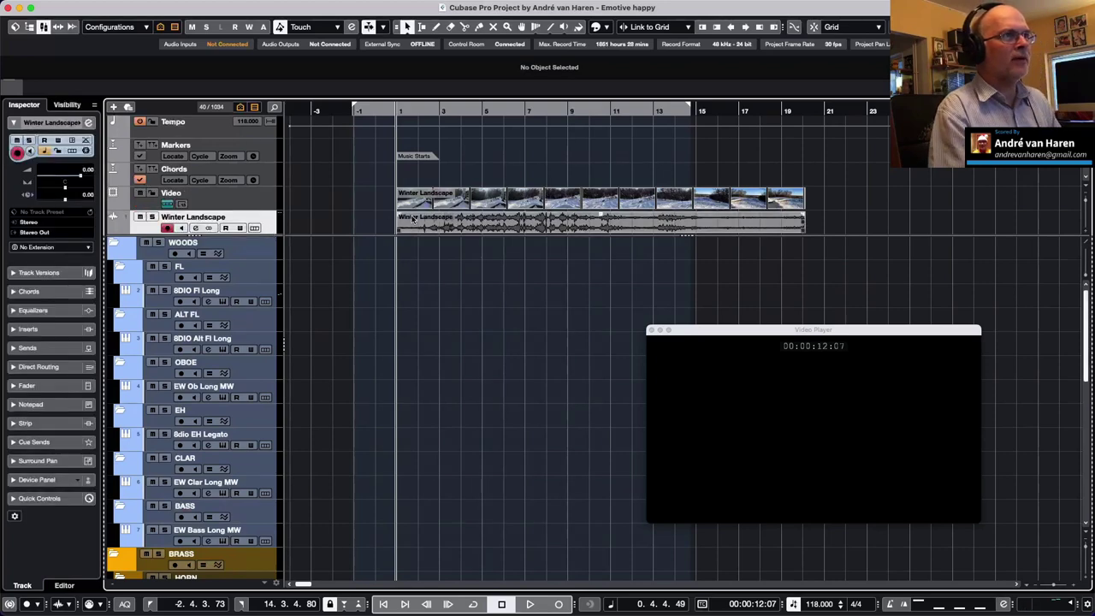
pyautogui.click(140, 217)
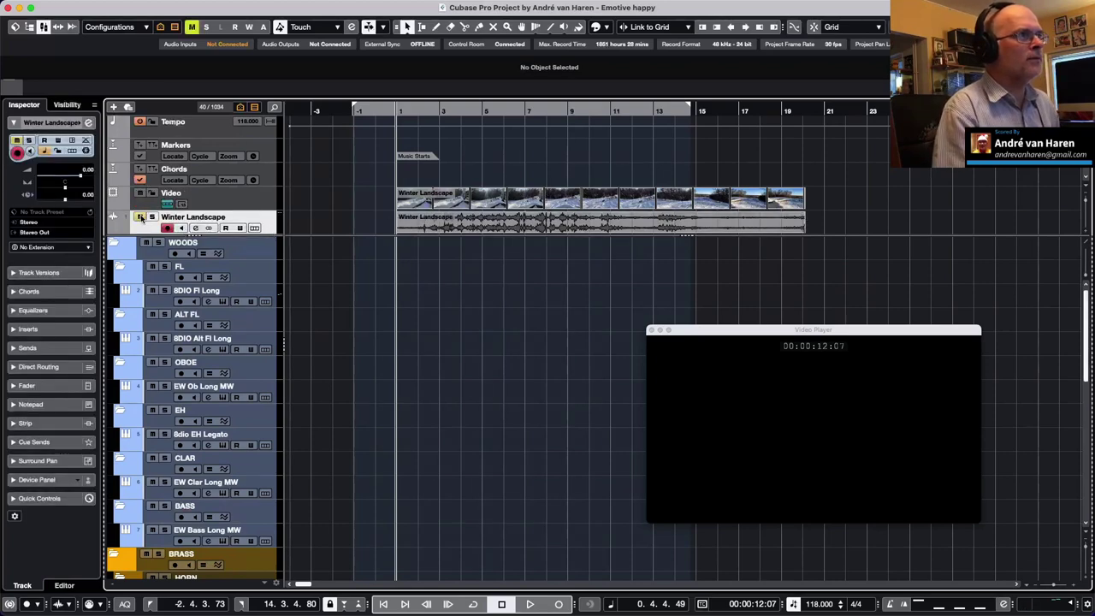
pyautogui.moveTo(147, 233)
pyautogui.mouseDown()
pyautogui.moveTo(153, 295)
pyautogui.moveTo(152, 223)
pyautogui.moveTo(150, 232)
pyautogui.mouseUp()
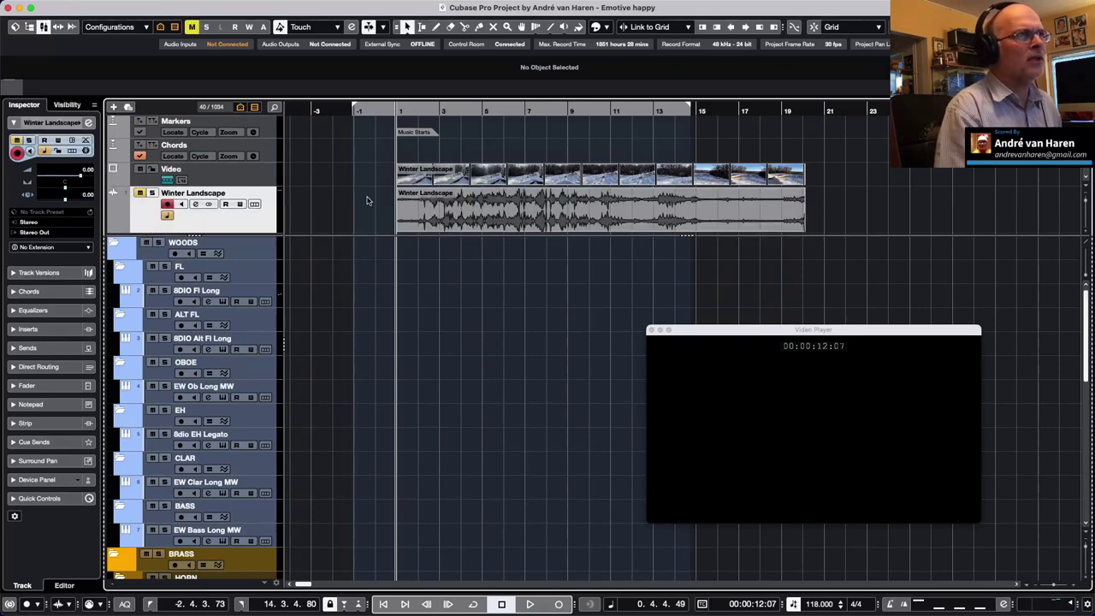
pyautogui.scroll(3, 368, 199)
pyautogui.scroll(-3, 370, 197)
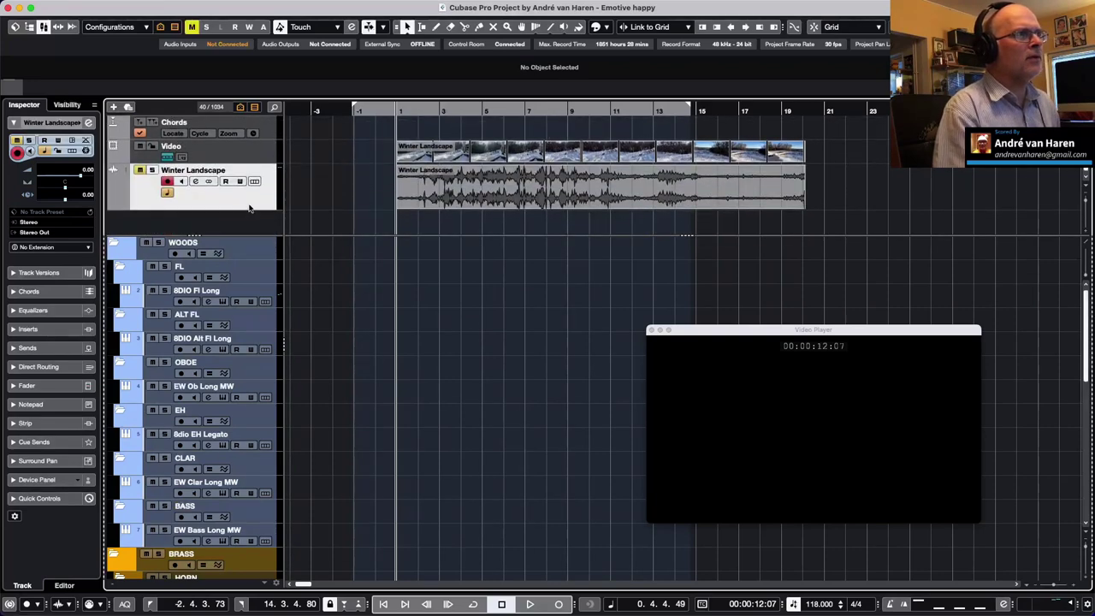
# Step: Add one stereo audio track named Snowy Footsteps below the Winter Landscape track
pyautogui.rightClick(242, 224)
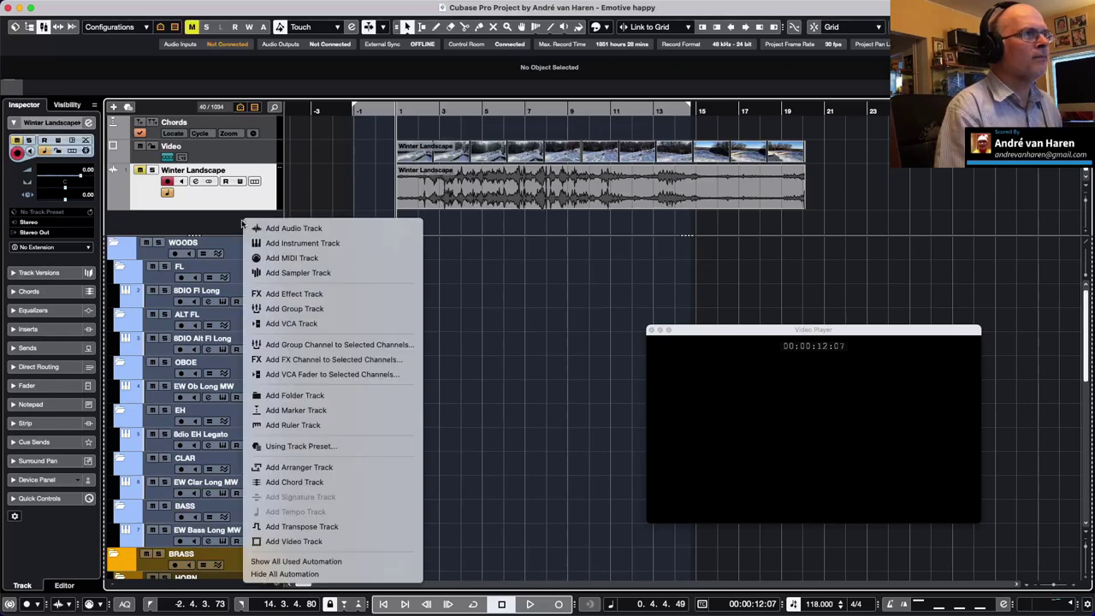
pyautogui.click(265, 227)
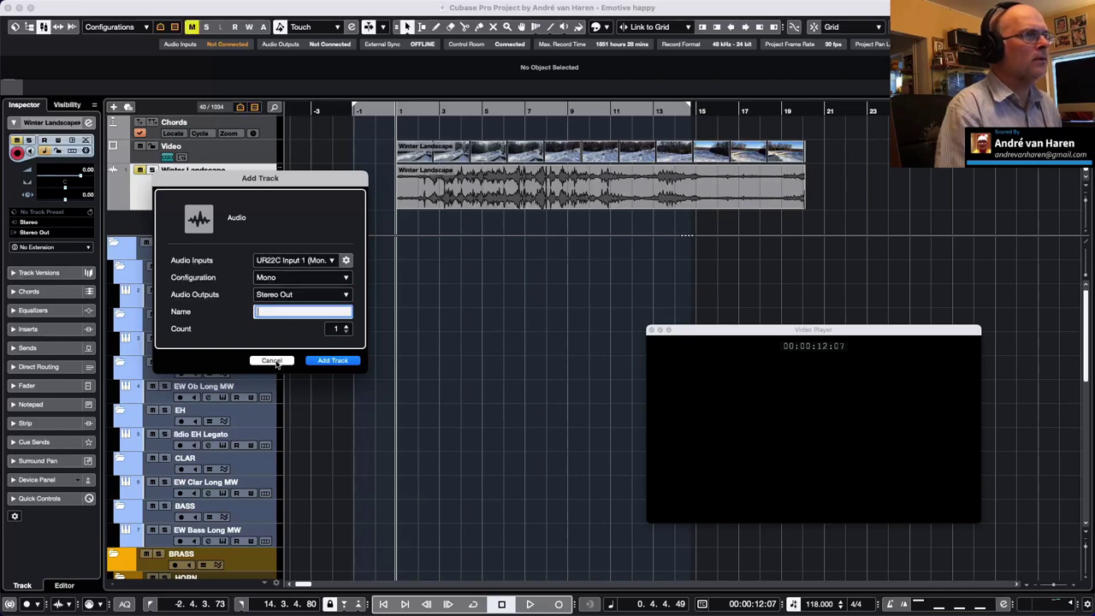
pyautogui.click(346, 261)
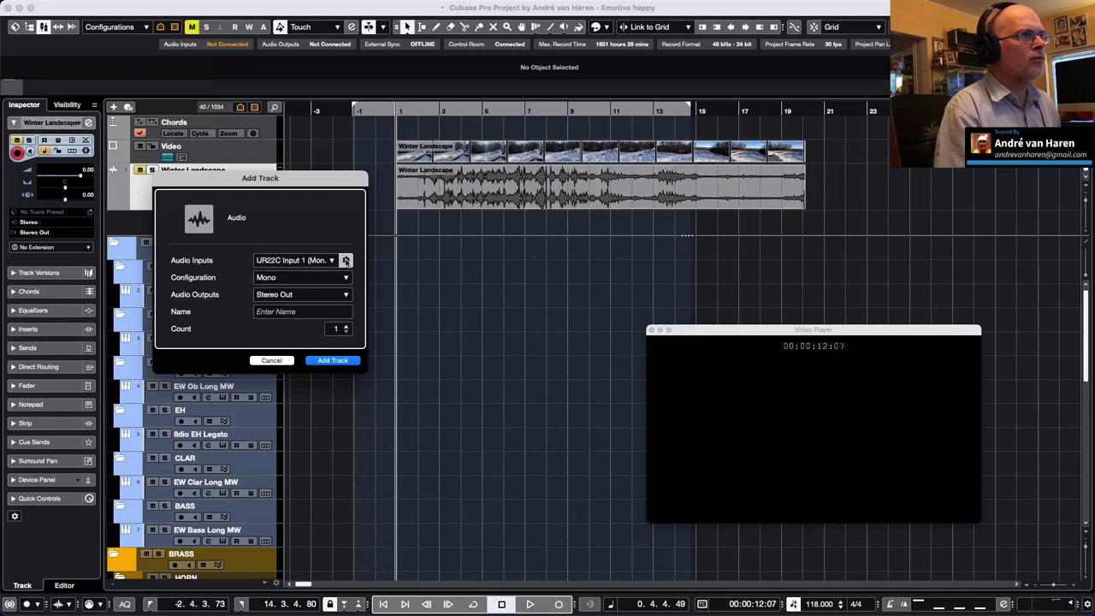
pyautogui.click(348, 279)
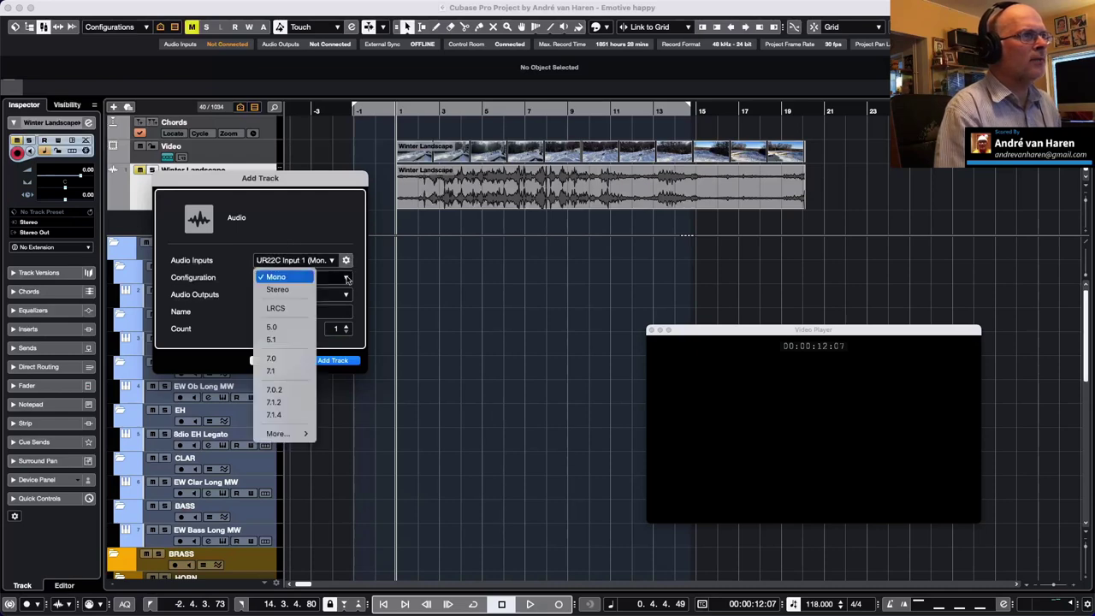
pyautogui.click(284, 290)
pyautogui.click(297, 311)
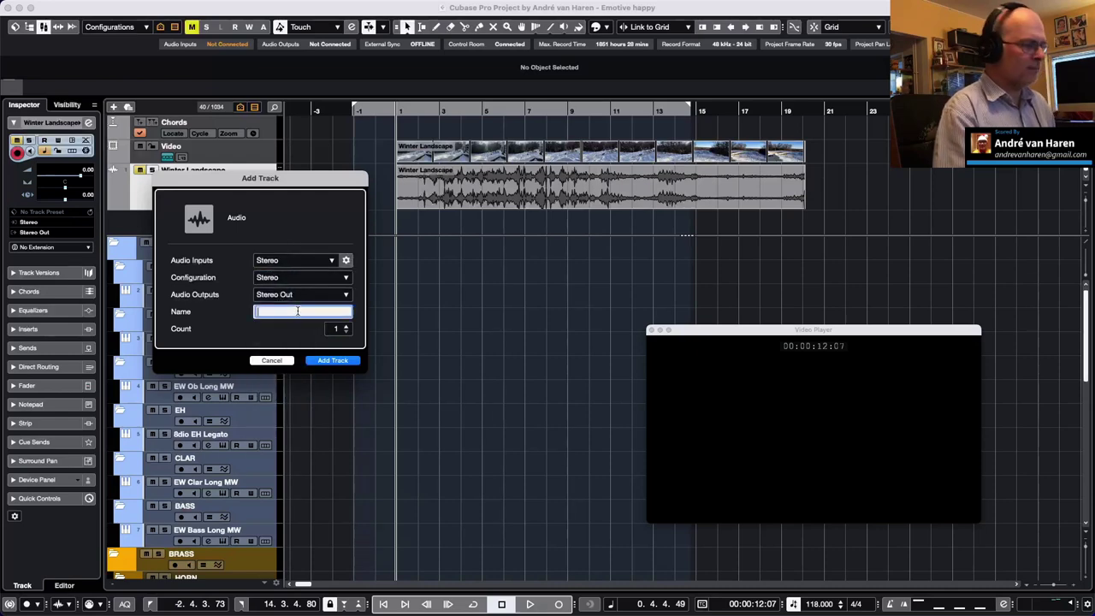
pyautogui.write('Str')
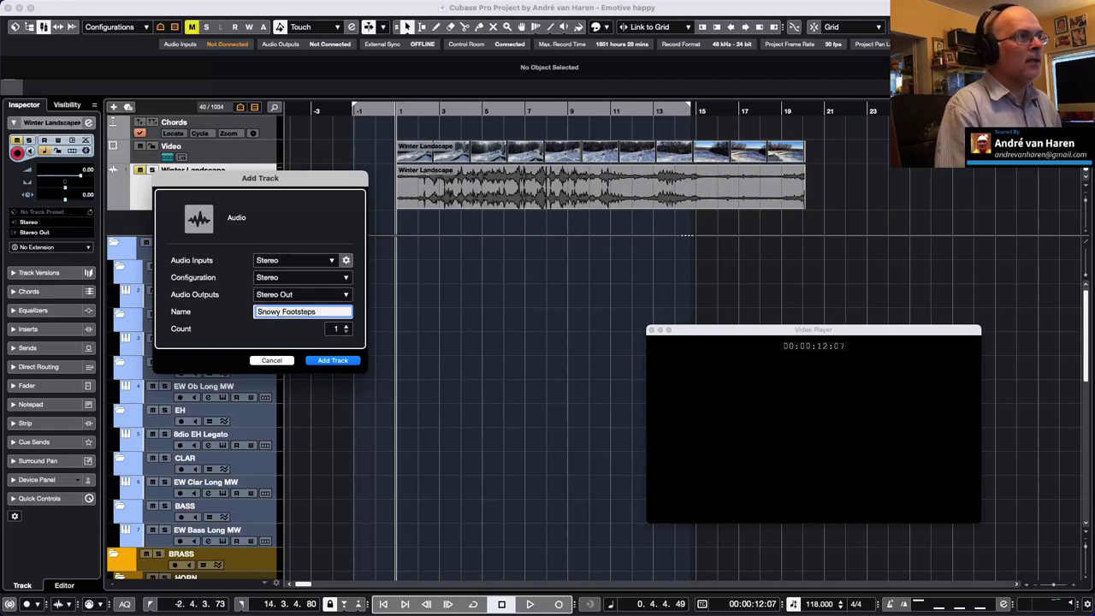
pyautogui.click(330, 360)
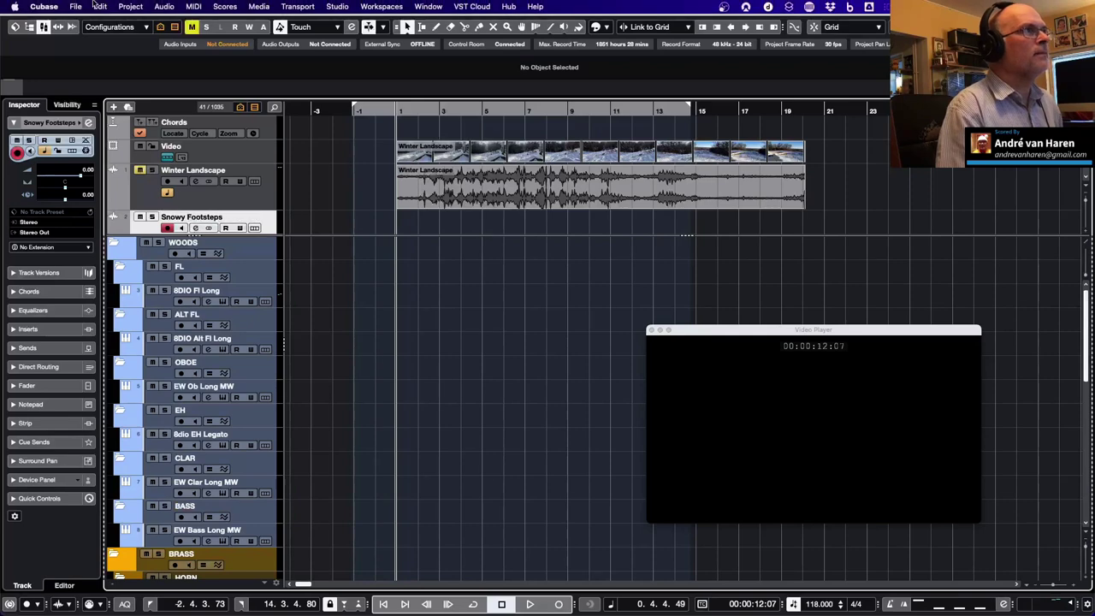
# Step: Start an audio file import and open the Real Sounds folder of the BVKER Footsteps Foley collection on the Sound Library drive
pyautogui.click(75, 6)
pyautogui.moveTo(159, 180)
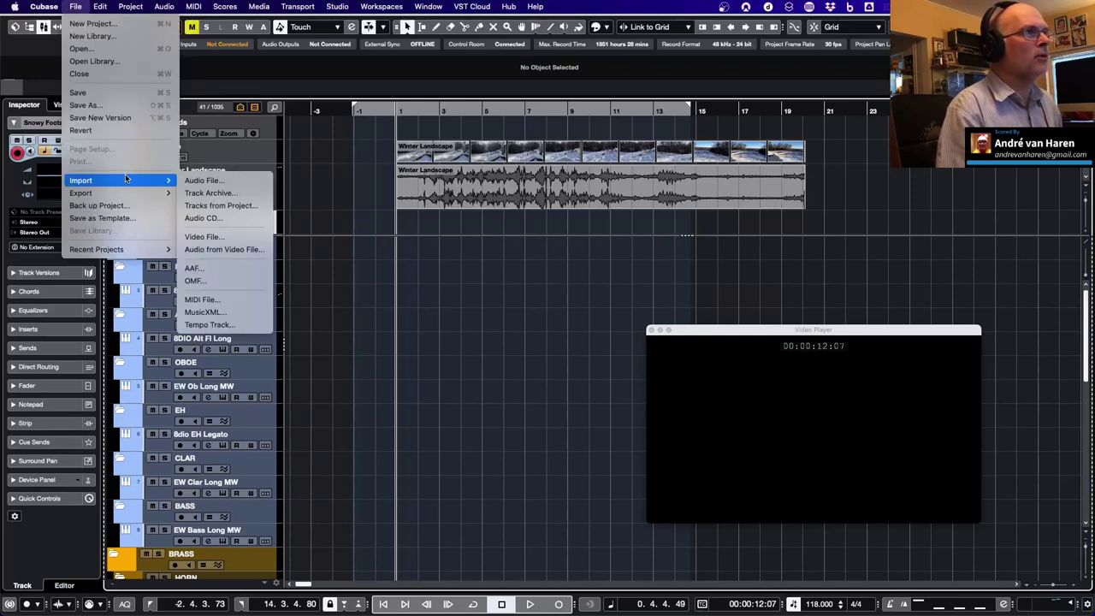
pyautogui.click(210, 180)
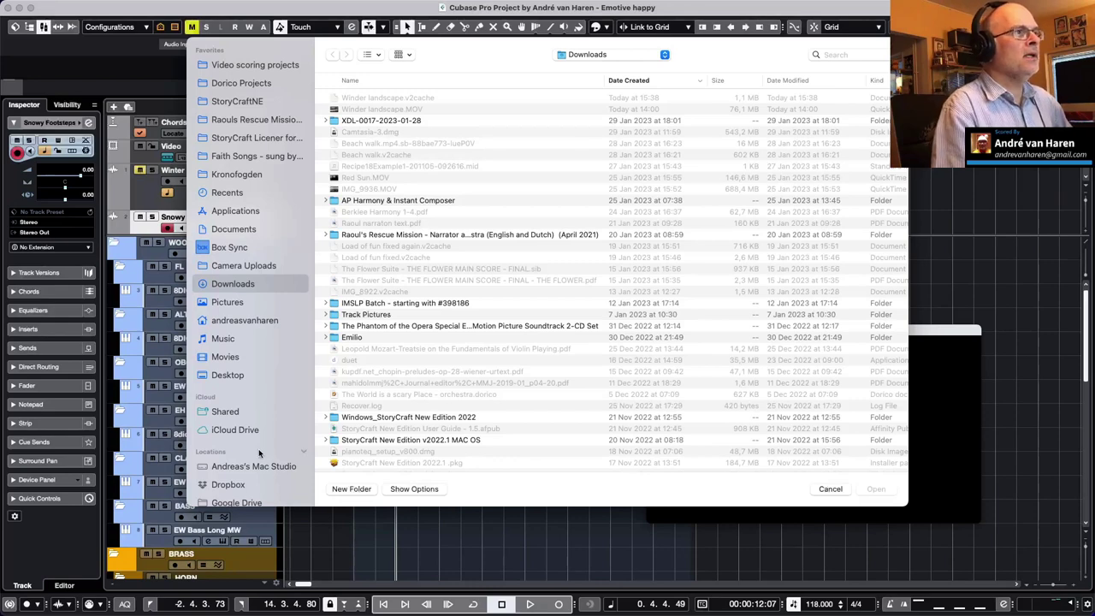
pyautogui.scroll(-5, 257, 436)
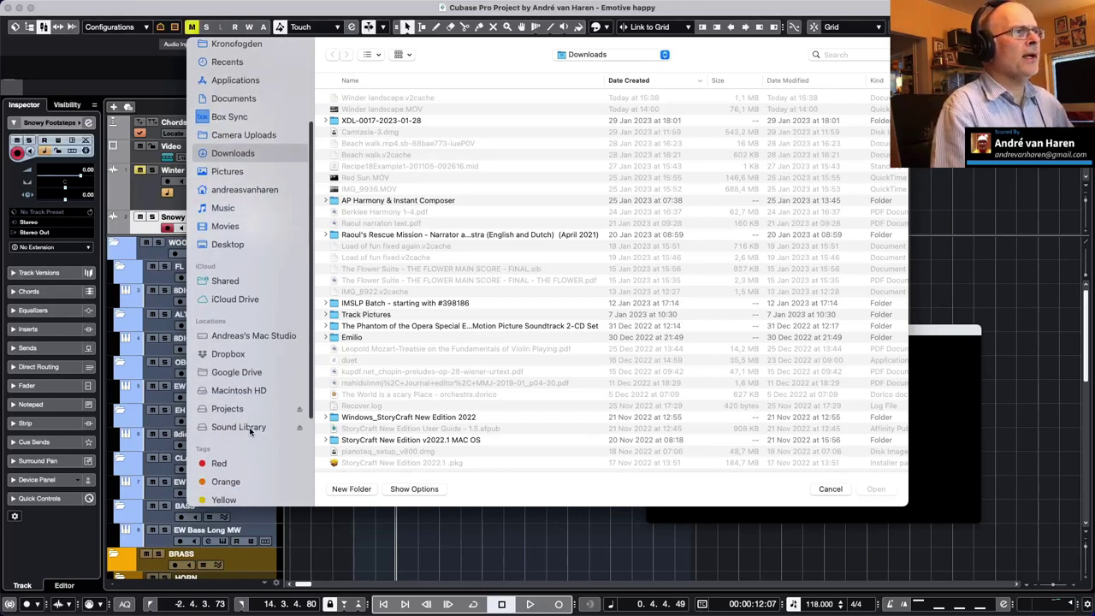
pyautogui.click(251, 430)
pyautogui.doubleClick(369, 98)
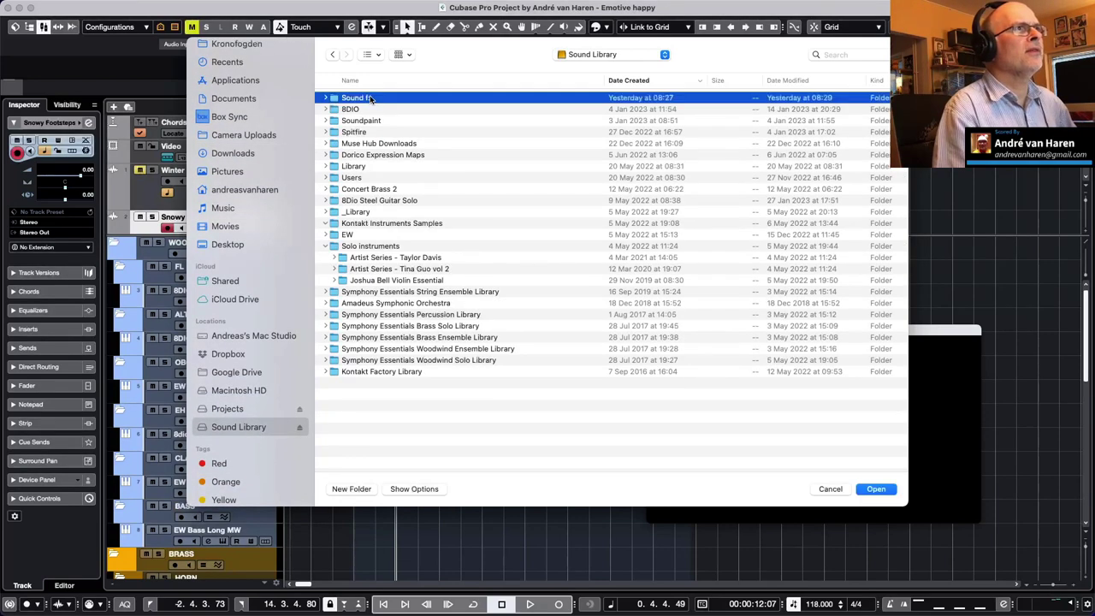
pyautogui.doubleClick(370, 97)
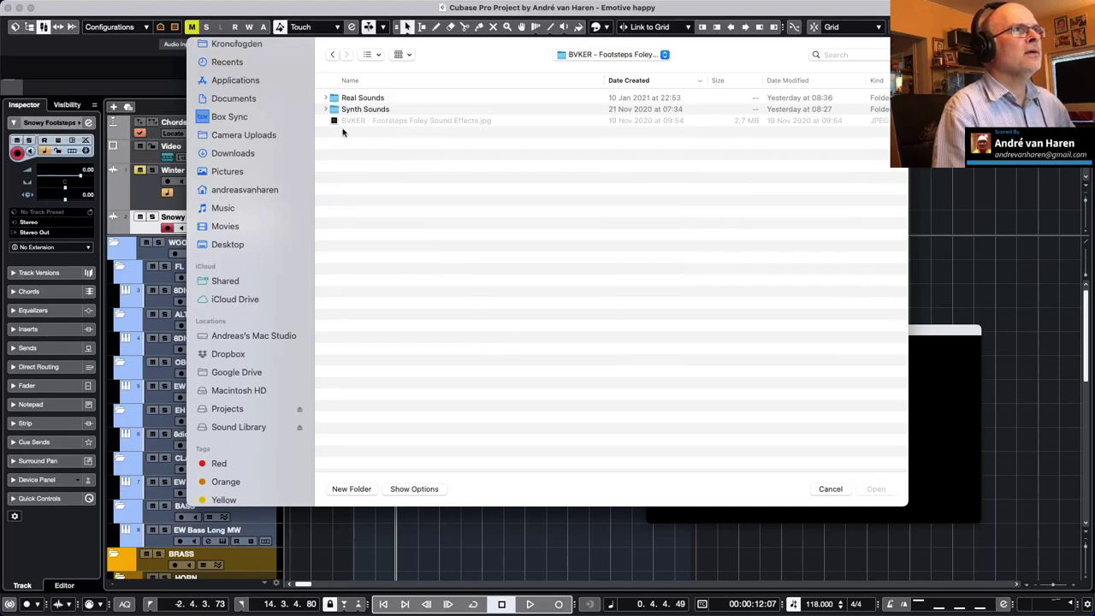
pyautogui.doubleClick(353, 99)
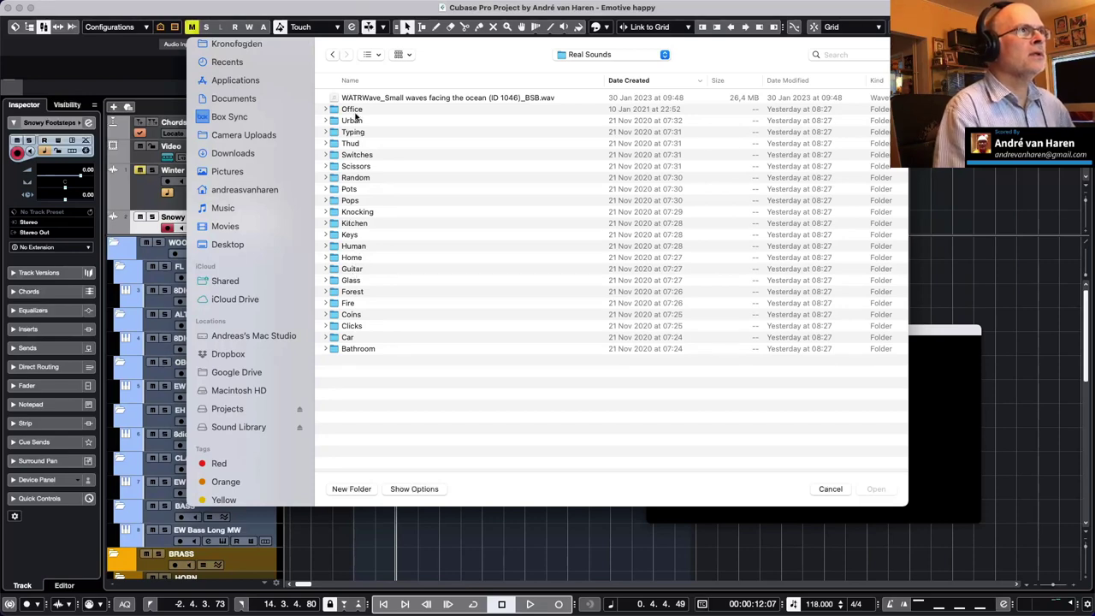
# Step: Expand the Urban folder, audition BVKER - Footsteps Urban Static Ambience 02.wav, and collapse the folder again
pyautogui.click(326, 121)
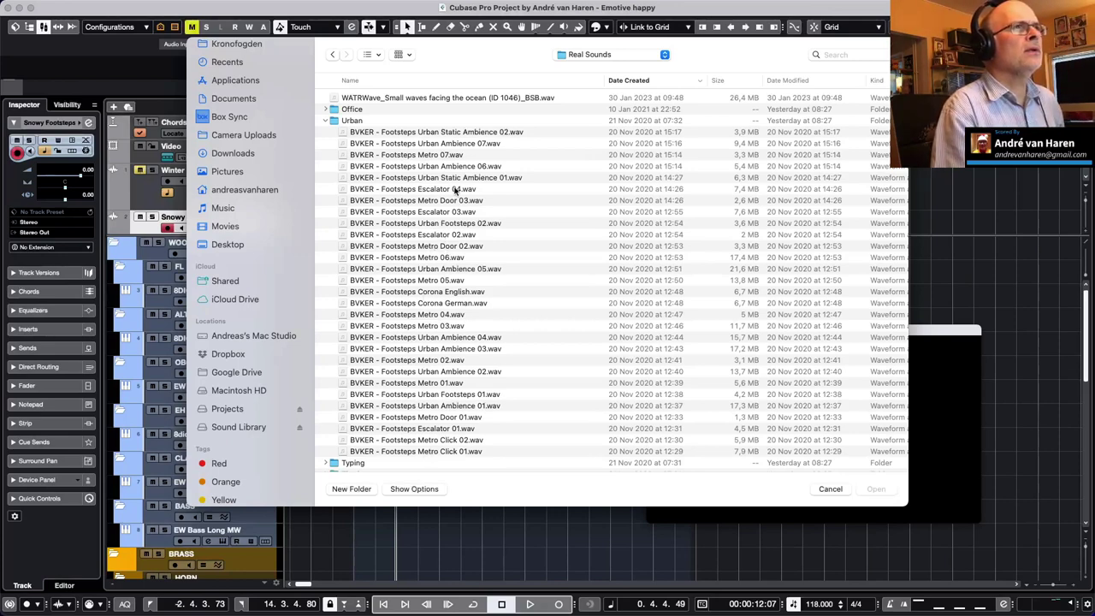
pyautogui.click(385, 132)
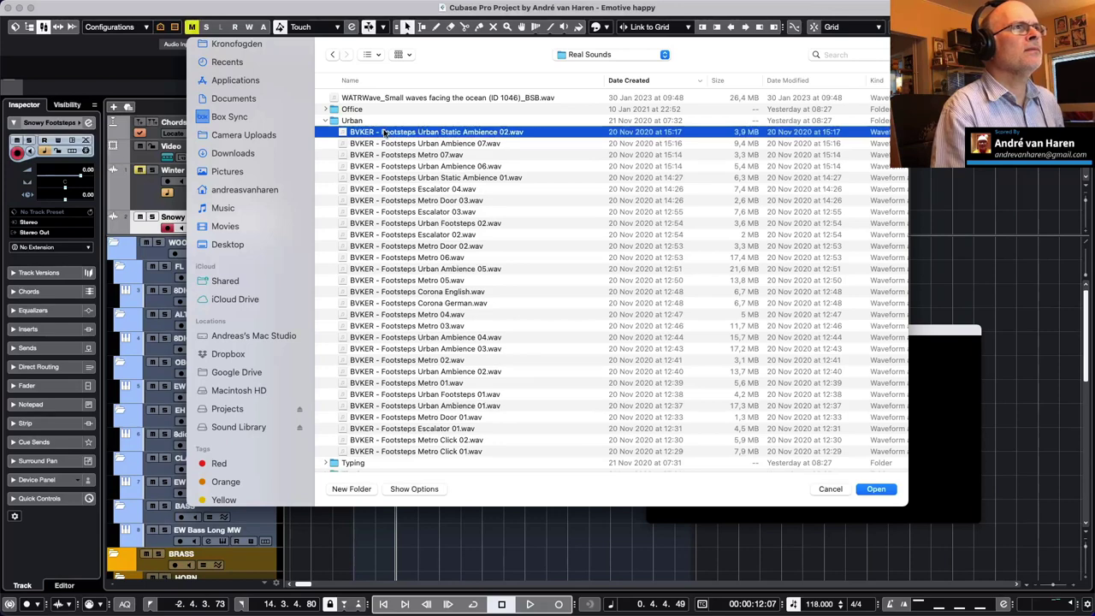
pyautogui.press('space')
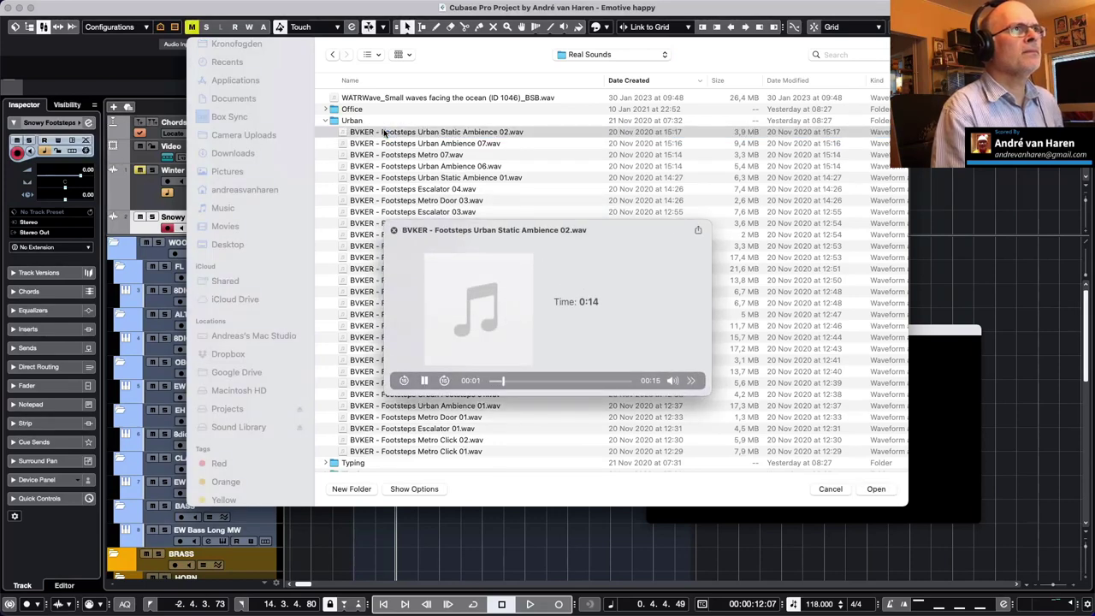
pyautogui.press('space')
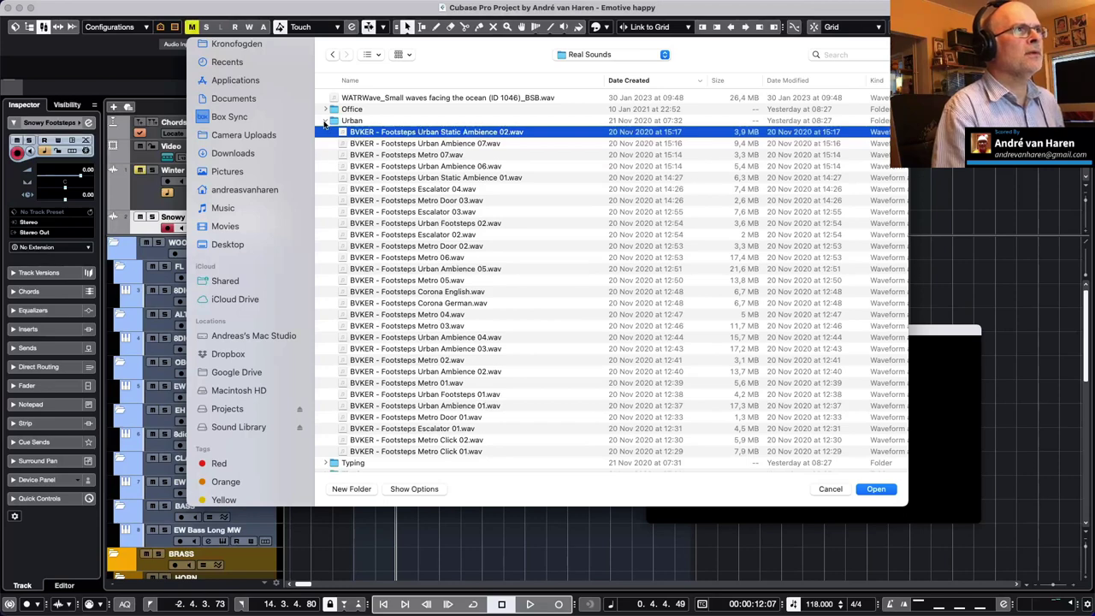
pyautogui.click(326, 121)
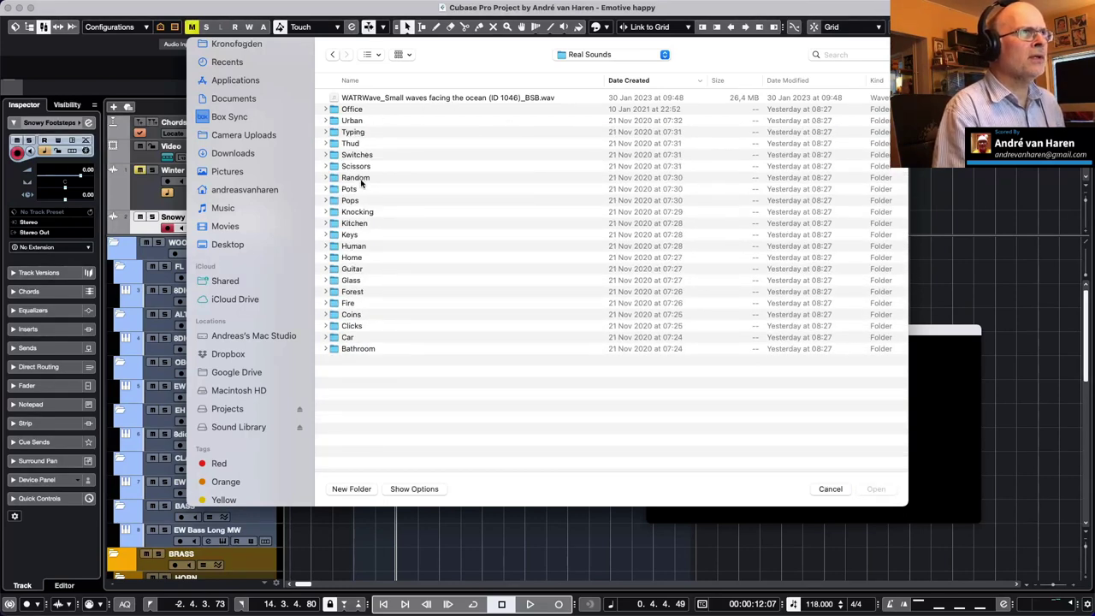
# Step: Expand the Human folder and look through its sound files for usable footsteps
pyautogui.click(326, 247)
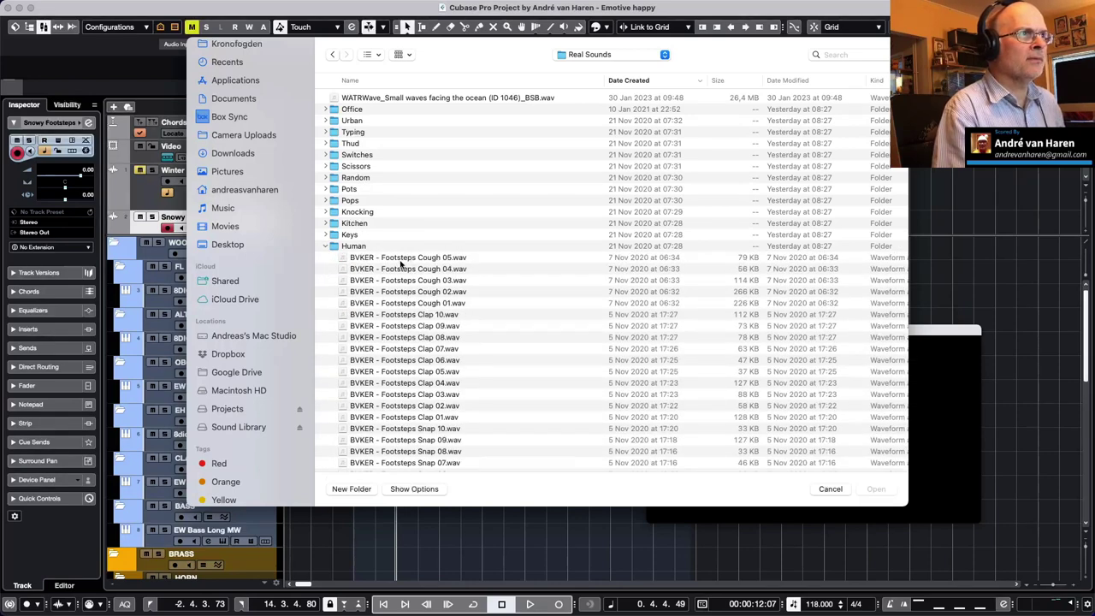
pyautogui.scroll(-5, 441, 338)
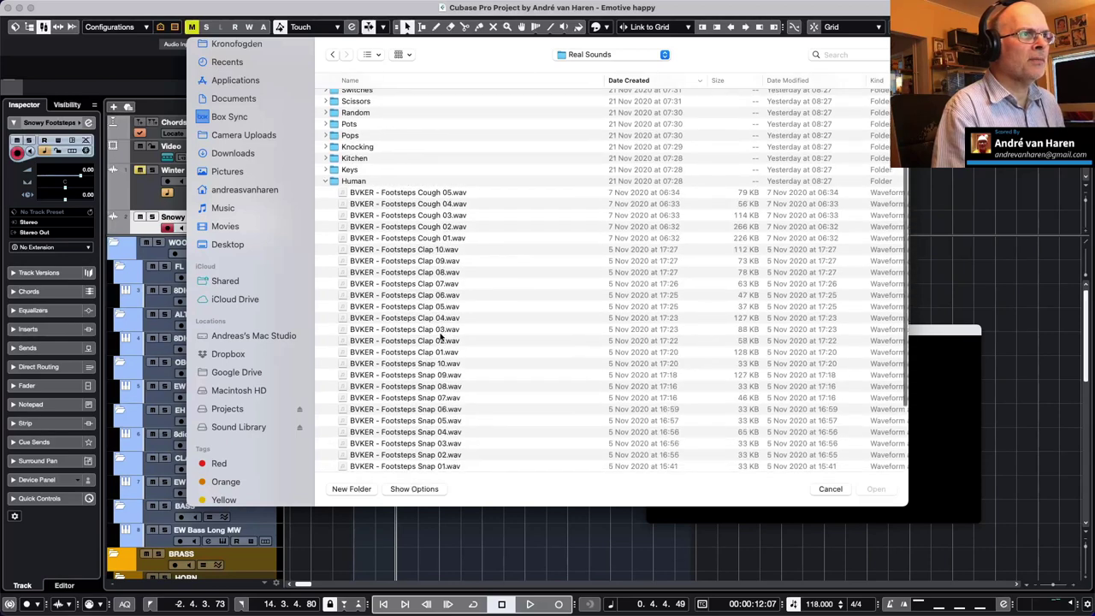
pyautogui.scroll(-2, 398, 380)
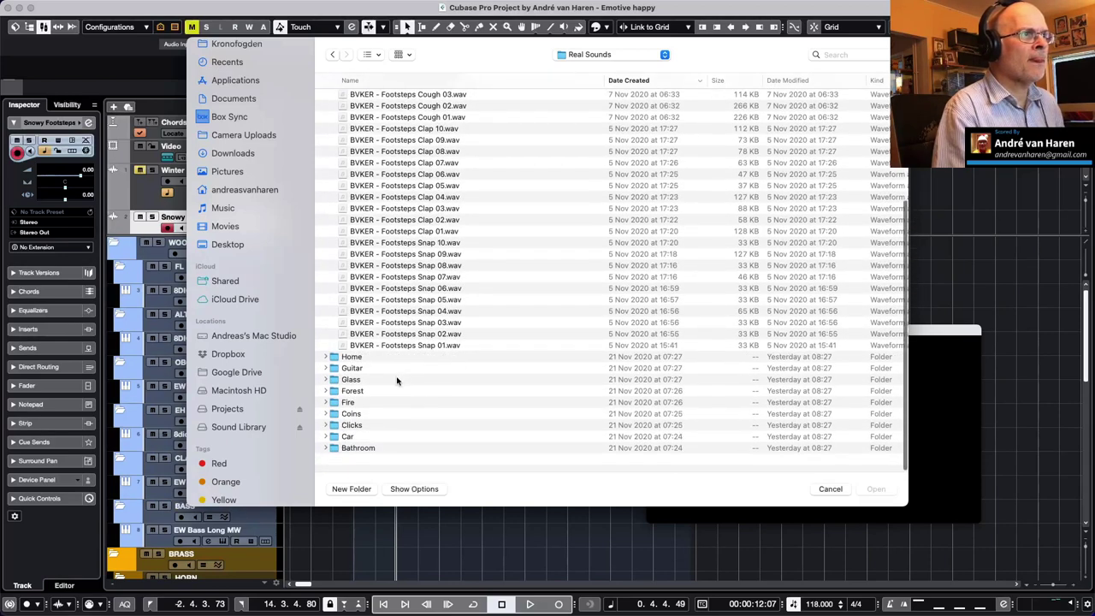
# Step: Expand the Forest folder and audition BVKER - Footsteps Footsteps 02.wav
pyautogui.click(326, 405)
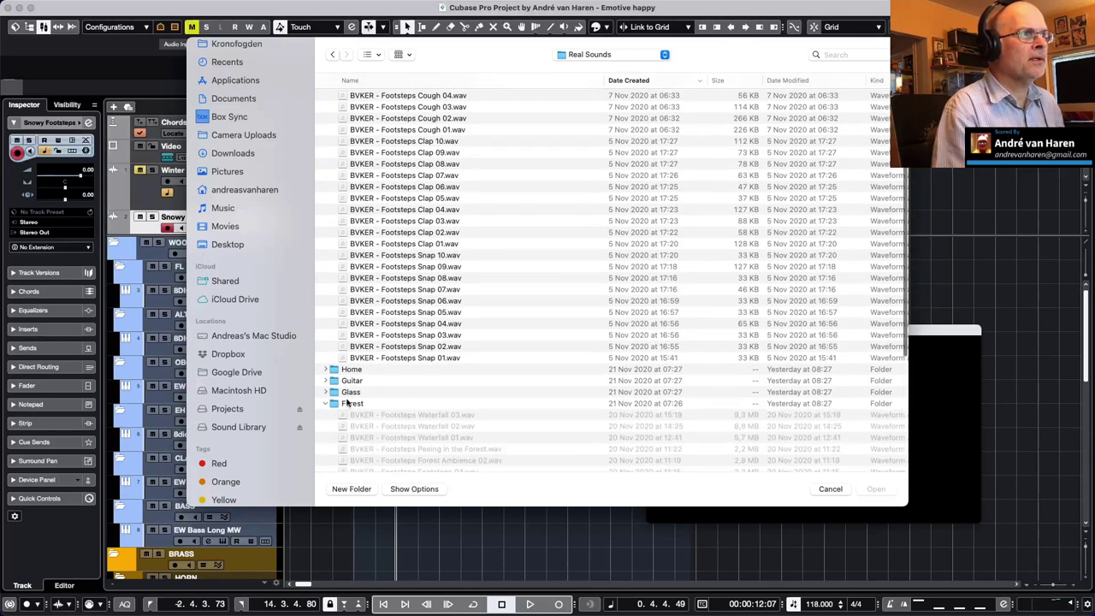
pyautogui.scroll(-7, 482, 345)
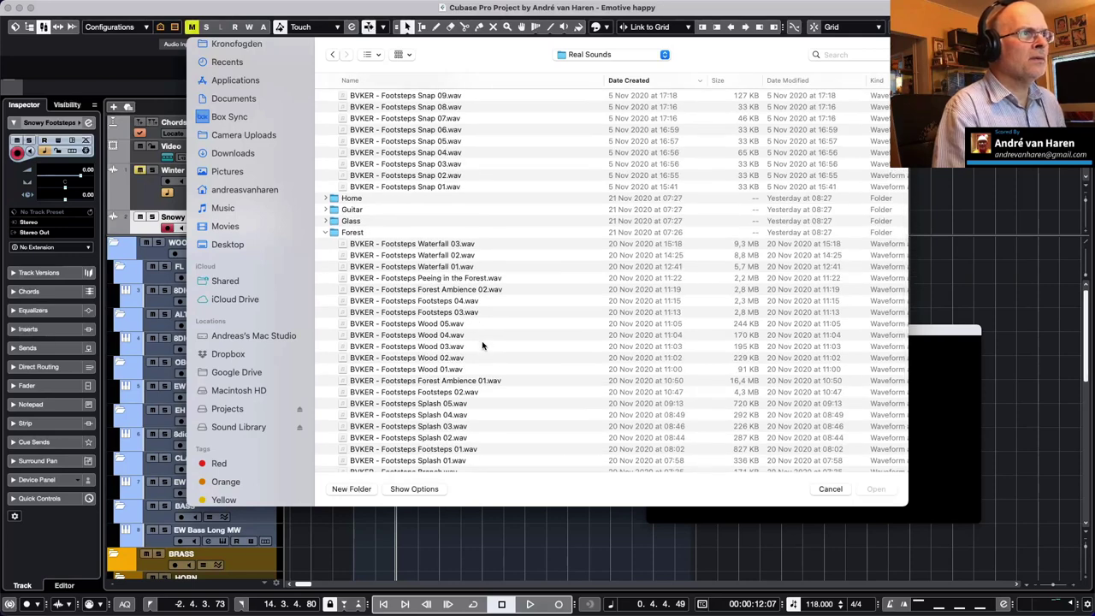
pyautogui.scroll(-3, 481, 345)
pyautogui.click(418, 318)
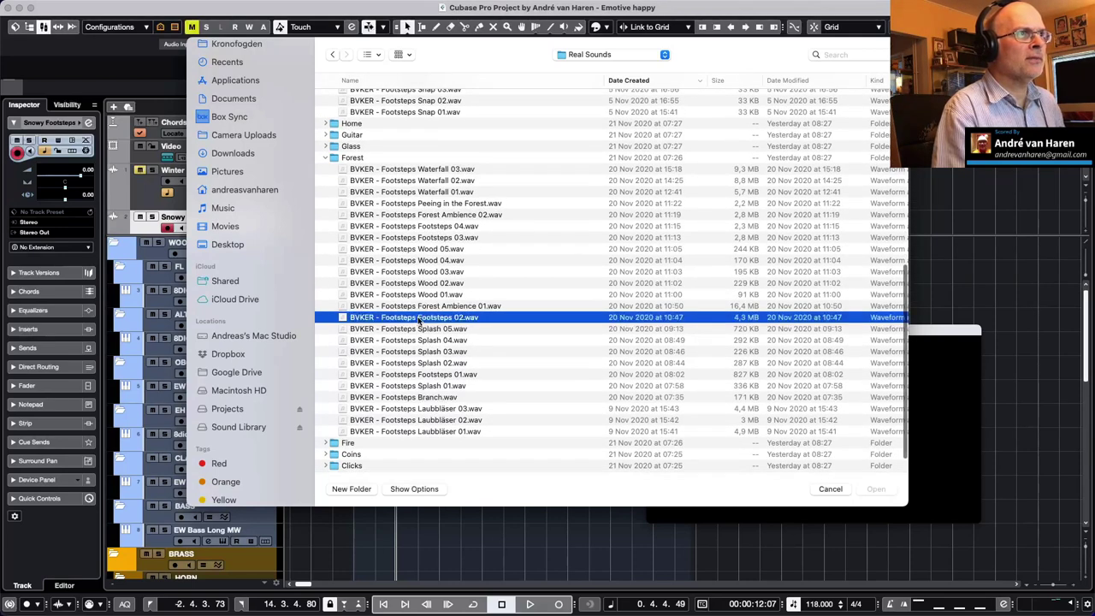
pyautogui.press('space')
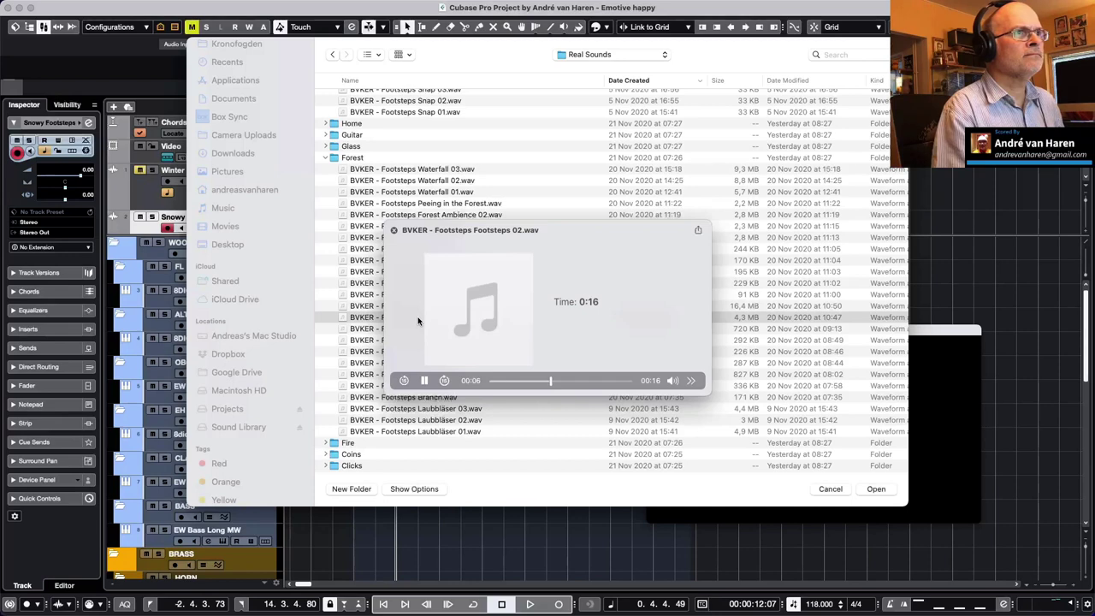
pyautogui.press('space')
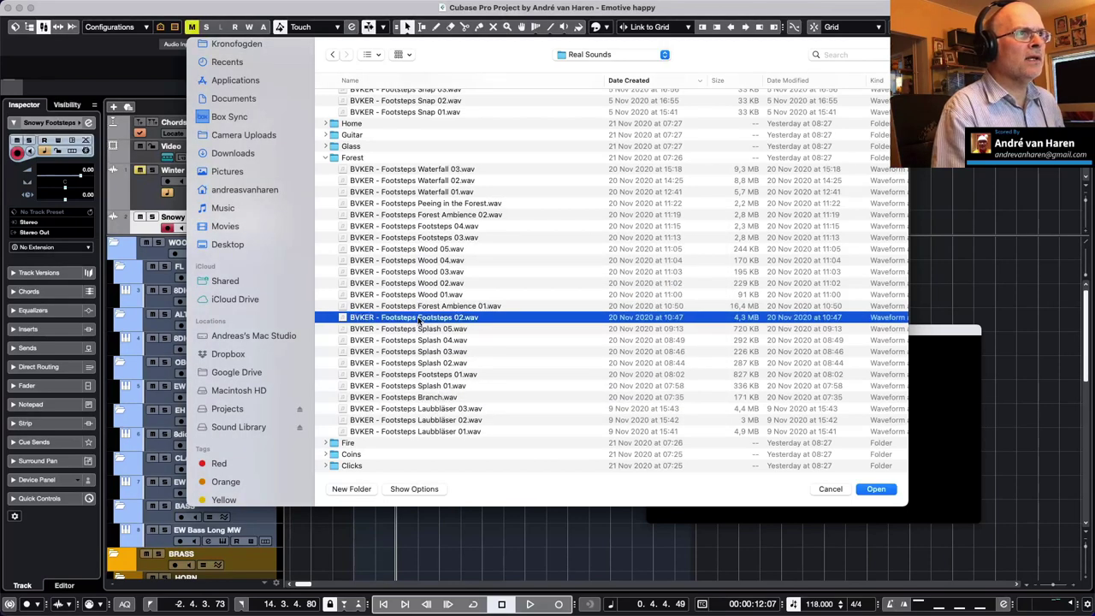
# Step: Preview BVKER - Footsteps Footsteps 01.wav and BVKER - Footsteps Wood 01.wav in the Forest folder
pyautogui.click(390, 373)
pyautogui.press('space')
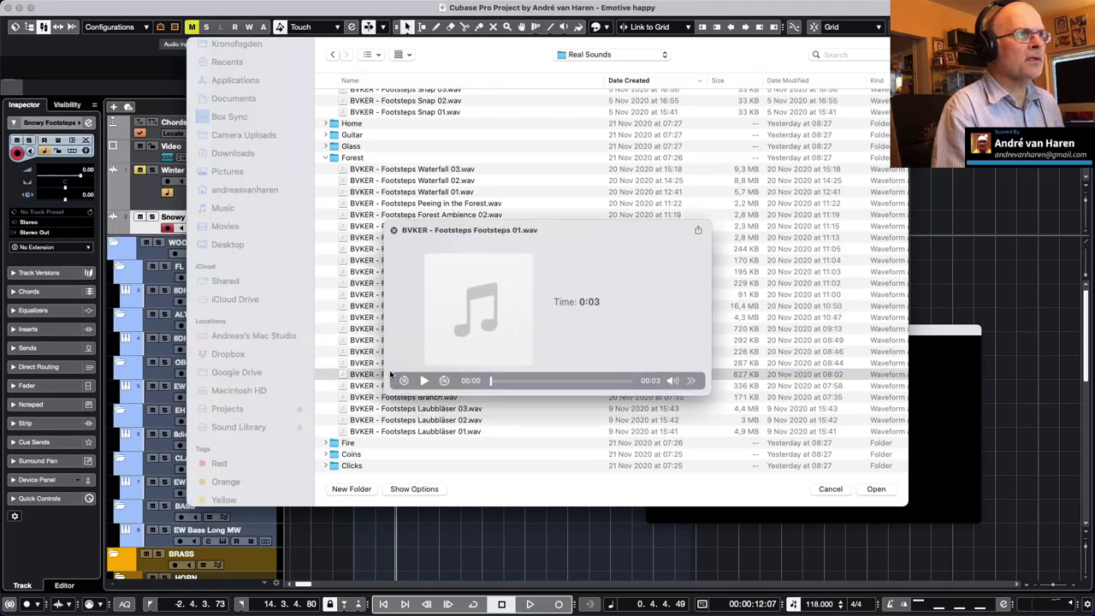
pyautogui.press('space')
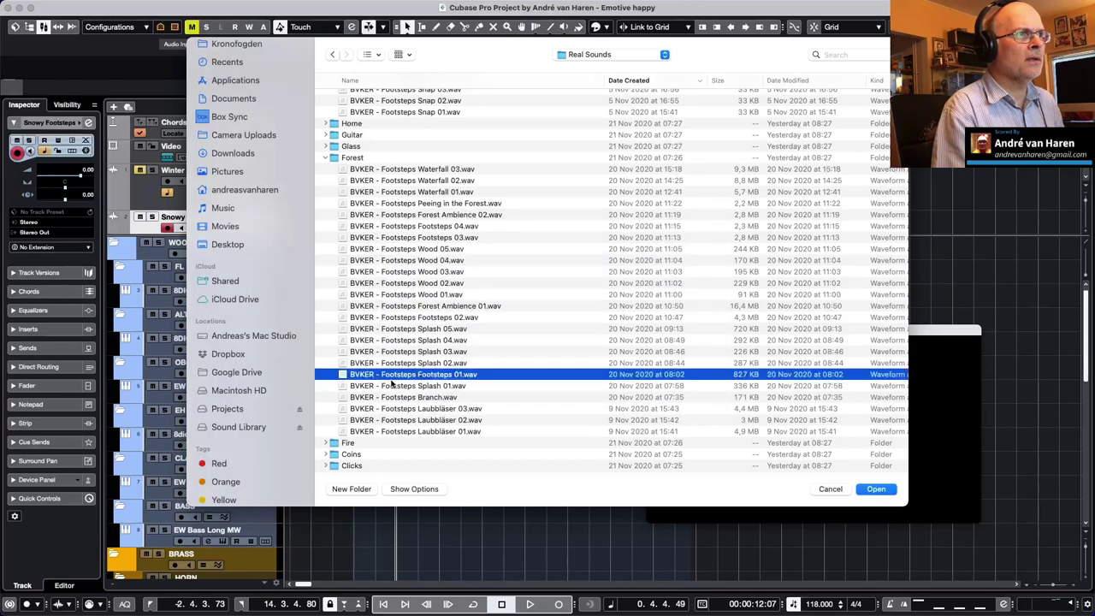
pyautogui.click(443, 317)
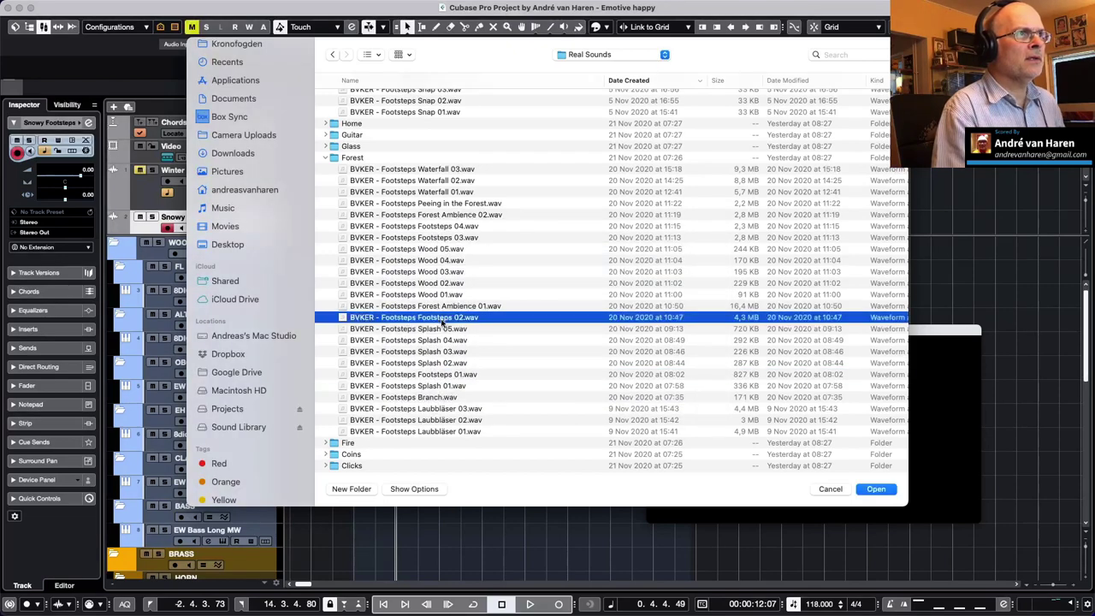
pyautogui.click(445, 295)
pyautogui.press('space')
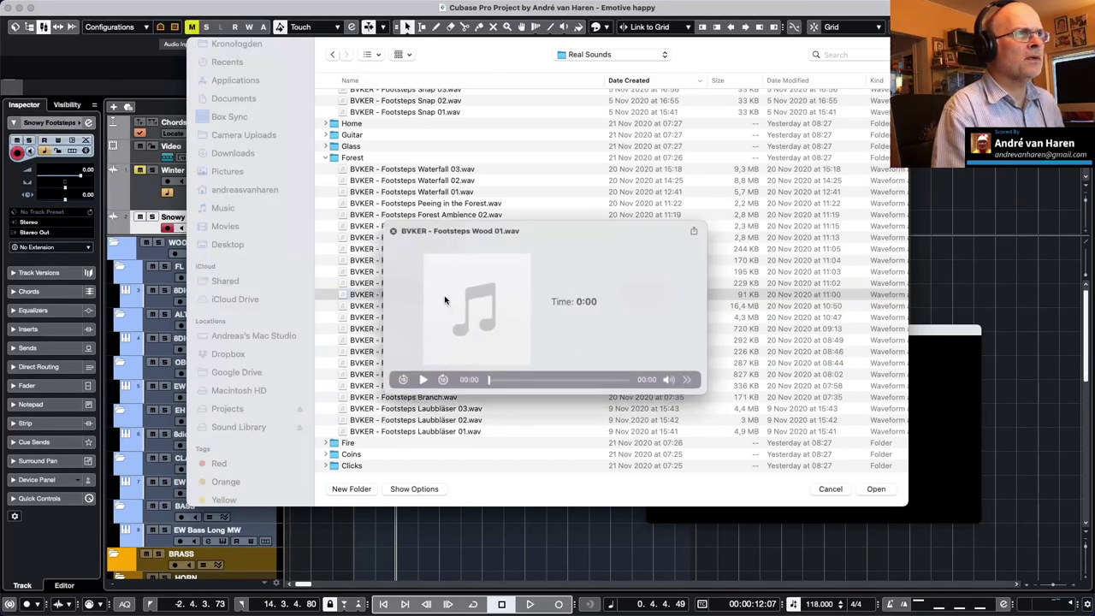
pyautogui.press('space')
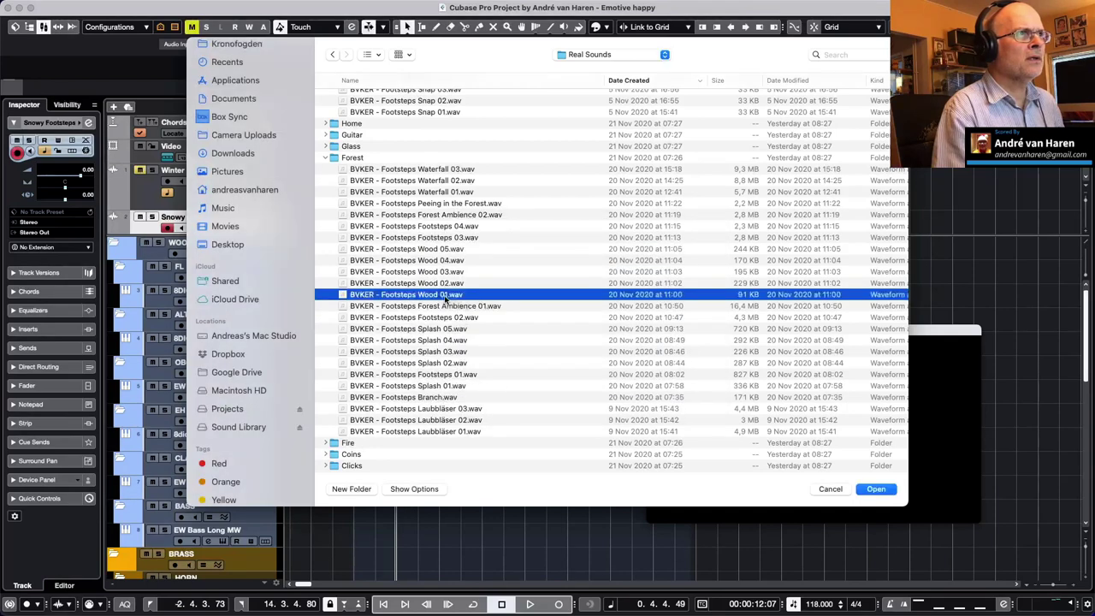
# Step: Preview BVKER - Footsteps Footsteps 03.wav and BVKER - Footsteps Footsteps 04.wav for comparison
pyautogui.click(446, 239)
pyautogui.press('space')
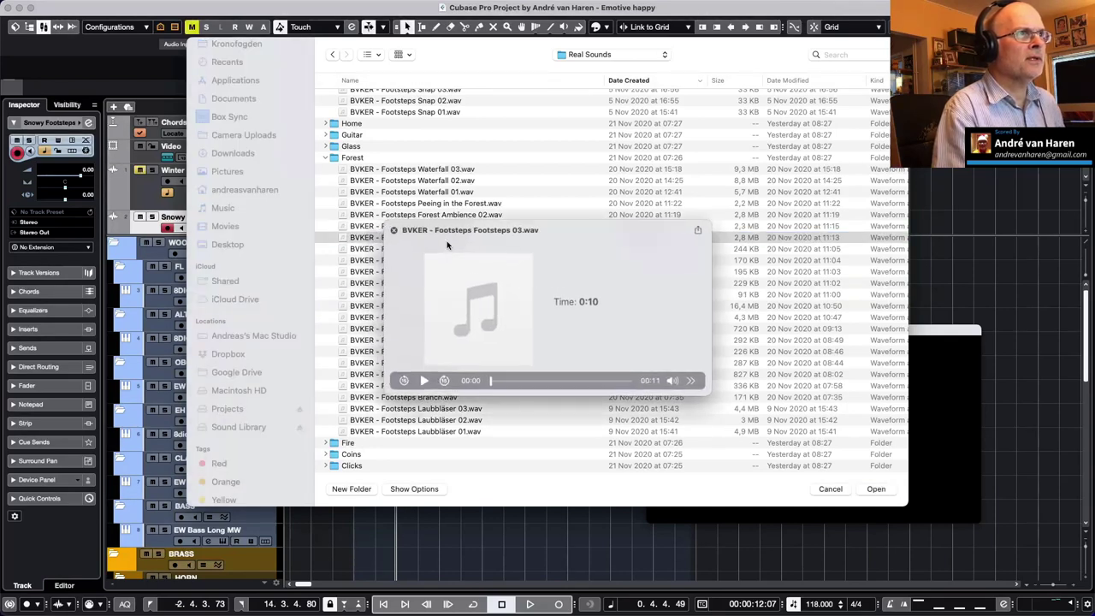
pyautogui.press('space')
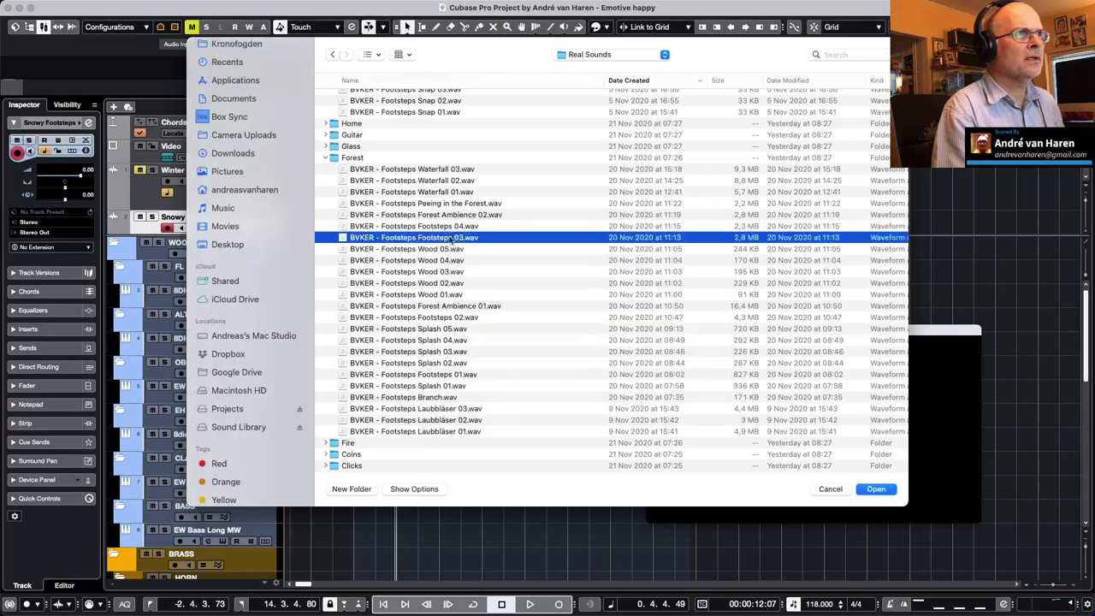
pyautogui.click(453, 226)
pyautogui.press('space')
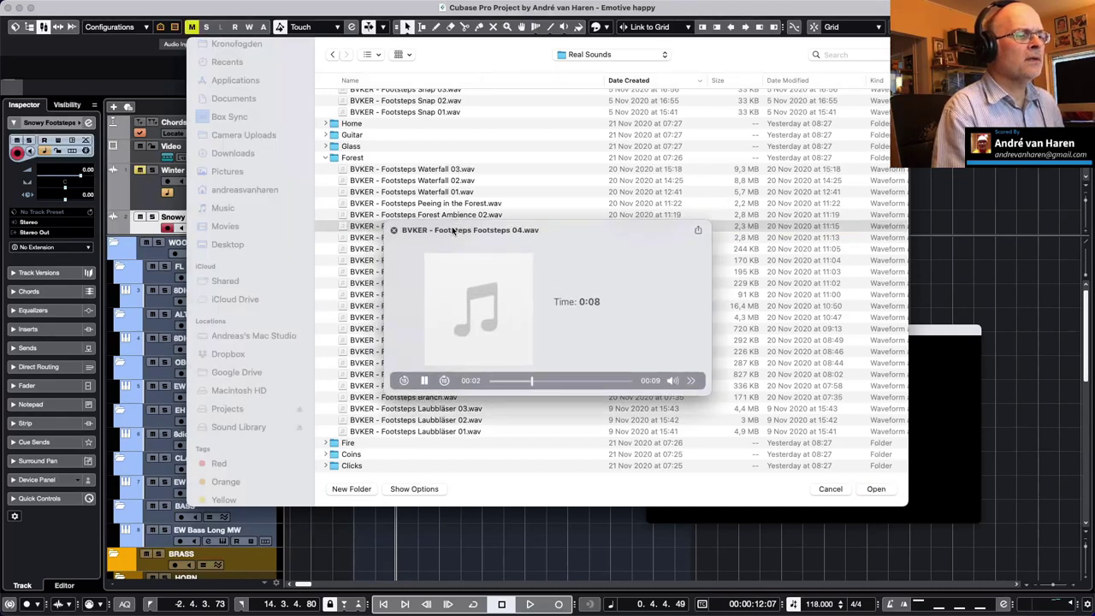
pyautogui.press('space')
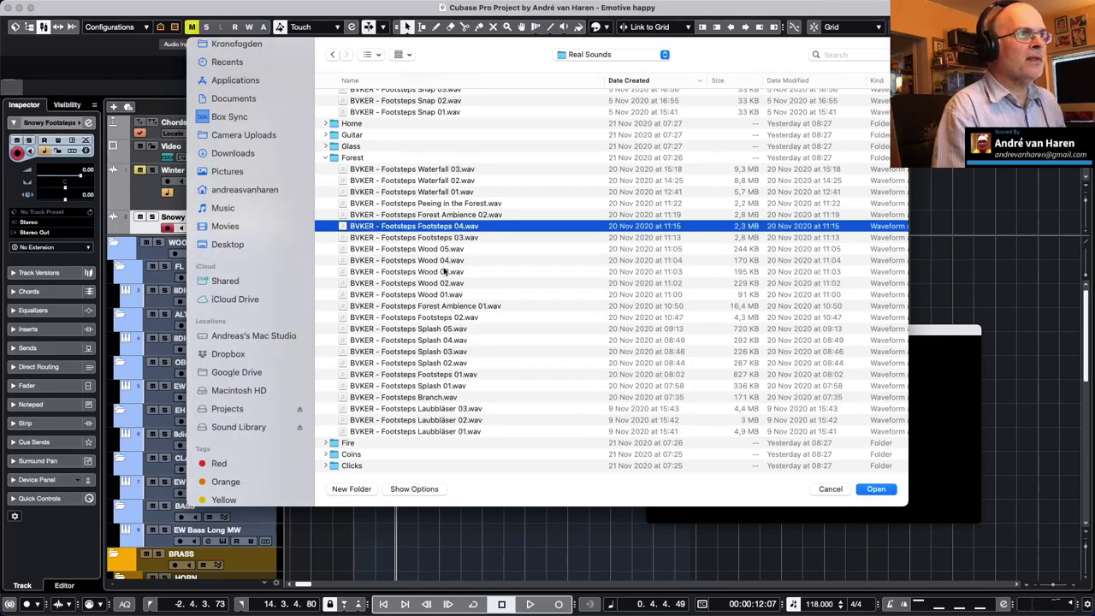
# Step: Audition BVKER - Footsteps Footsteps 02.wav once more and import it onto the Snowy Footsteps track at bar 1
pyautogui.click(452, 320)
pyautogui.press('space')
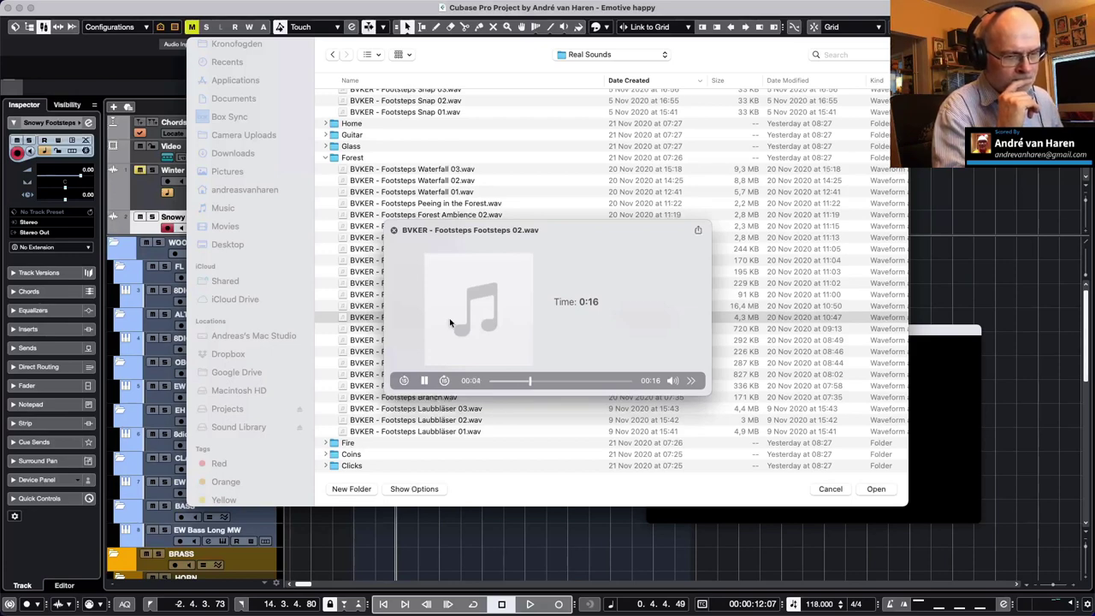
pyautogui.press('space')
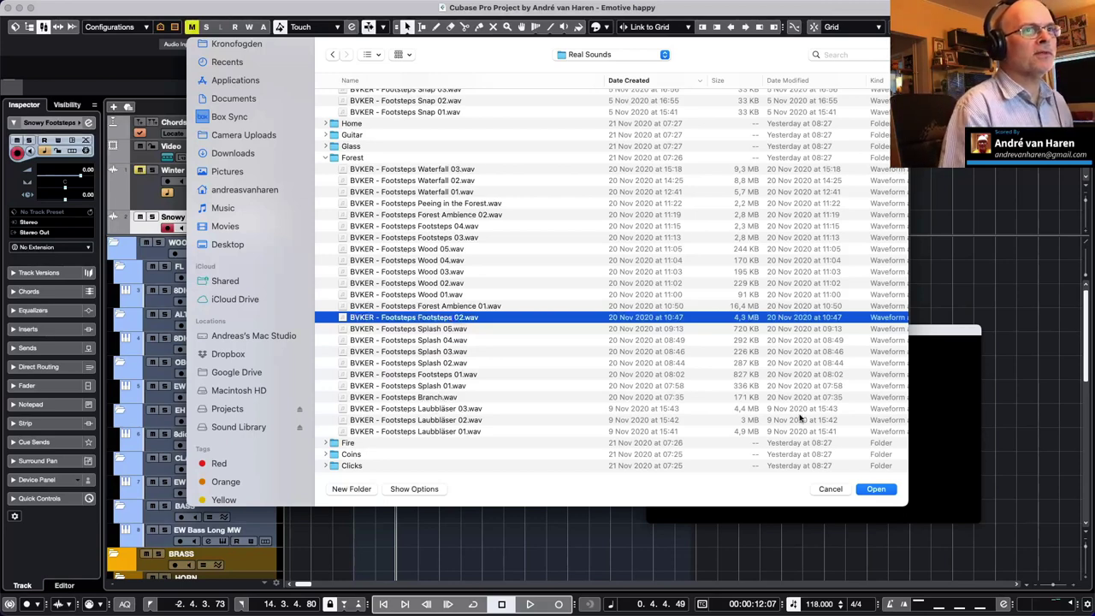
pyautogui.click(877, 489)
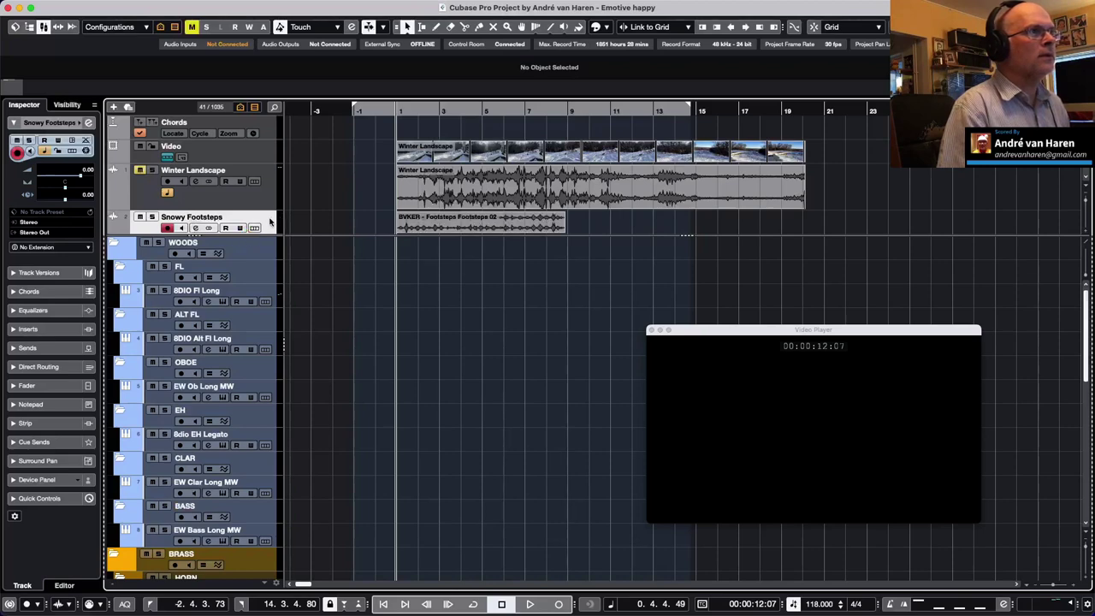
# Step: Enlarge the display of the Snowy Footsteps track and switch it and the Winter Landscape audio track to linear time base
pyautogui.moveTo(197, 239); pyautogui.dragTo(199, 262)
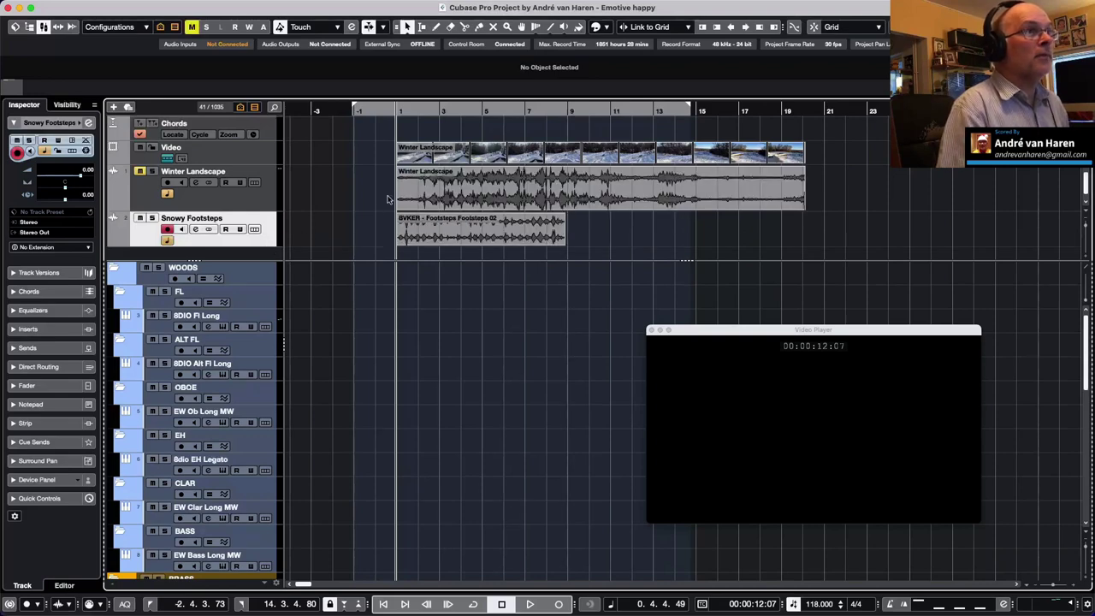
pyautogui.click(190, 204)
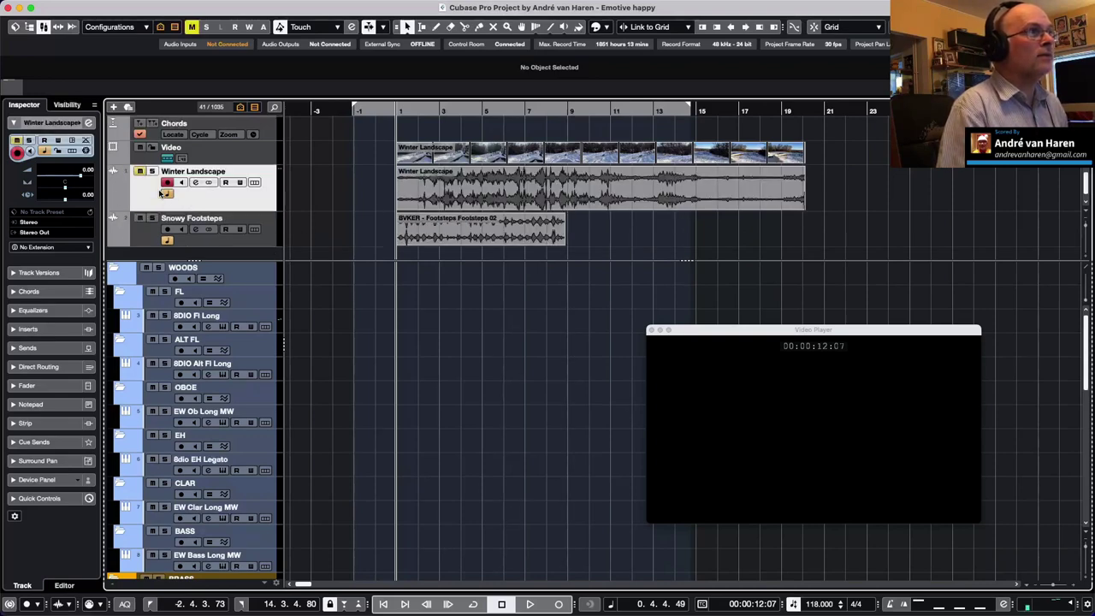
pyautogui.click(168, 194)
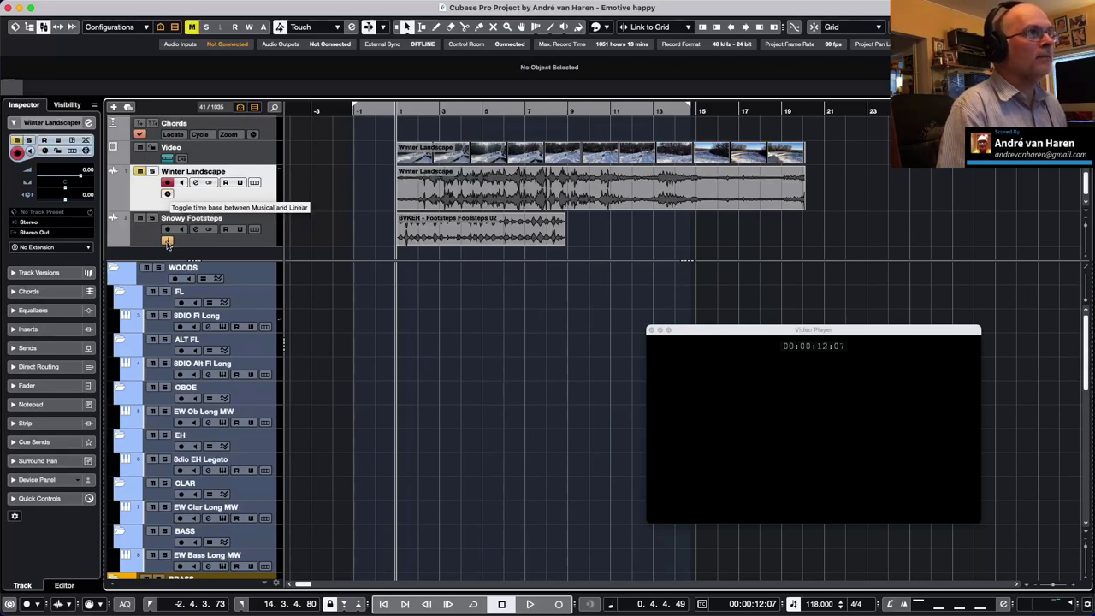
pyautogui.click(168, 241)
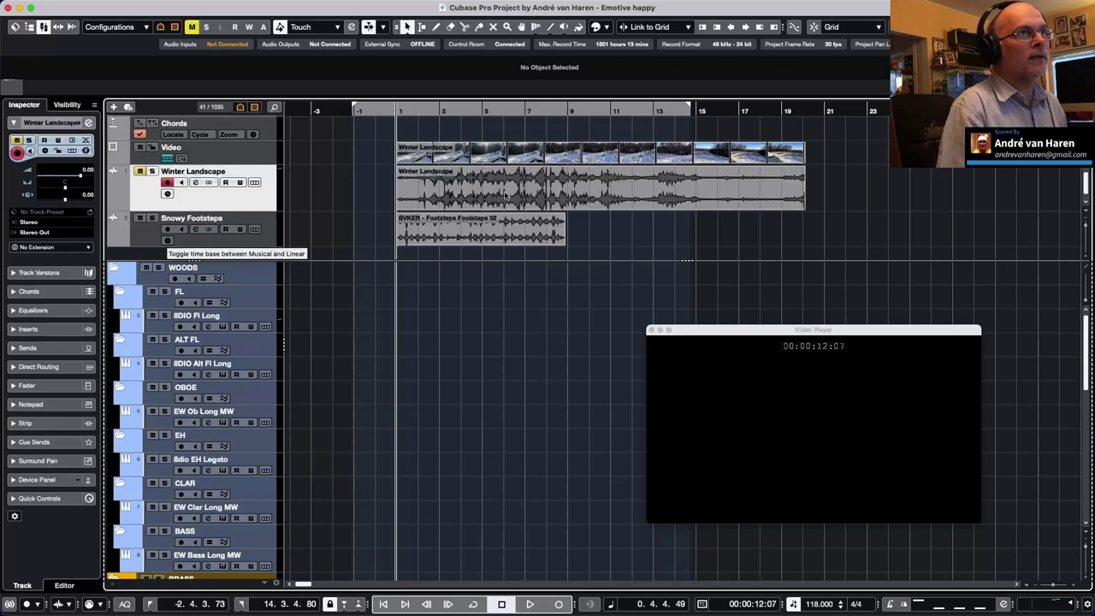
# Step: Repeat the footsteps event twice end to end on the Snowy Footsteps track so it extends past the video's end
pyautogui.click(557, 239)
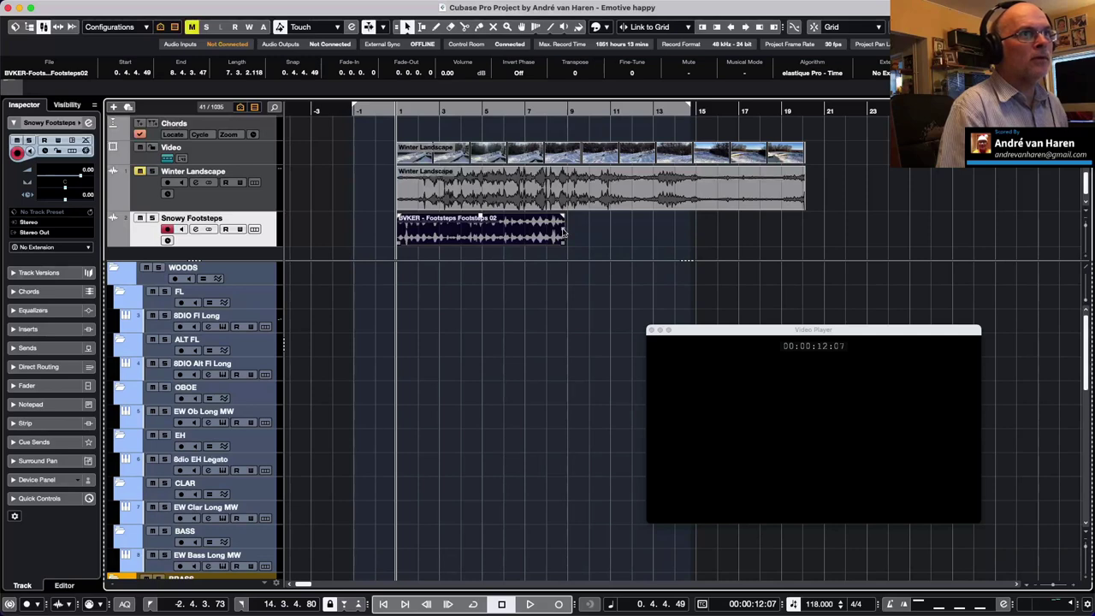
pyautogui.moveTo(563, 231); pyautogui.dragTo(633, 234)
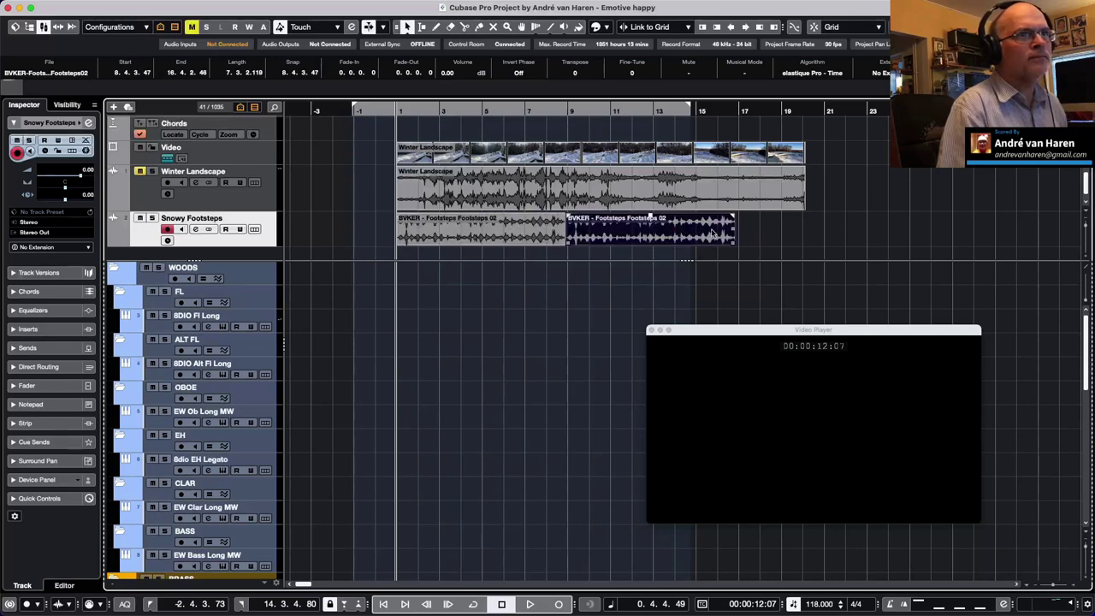
pyautogui.moveTo(733, 231); pyautogui.dragTo(773, 241)
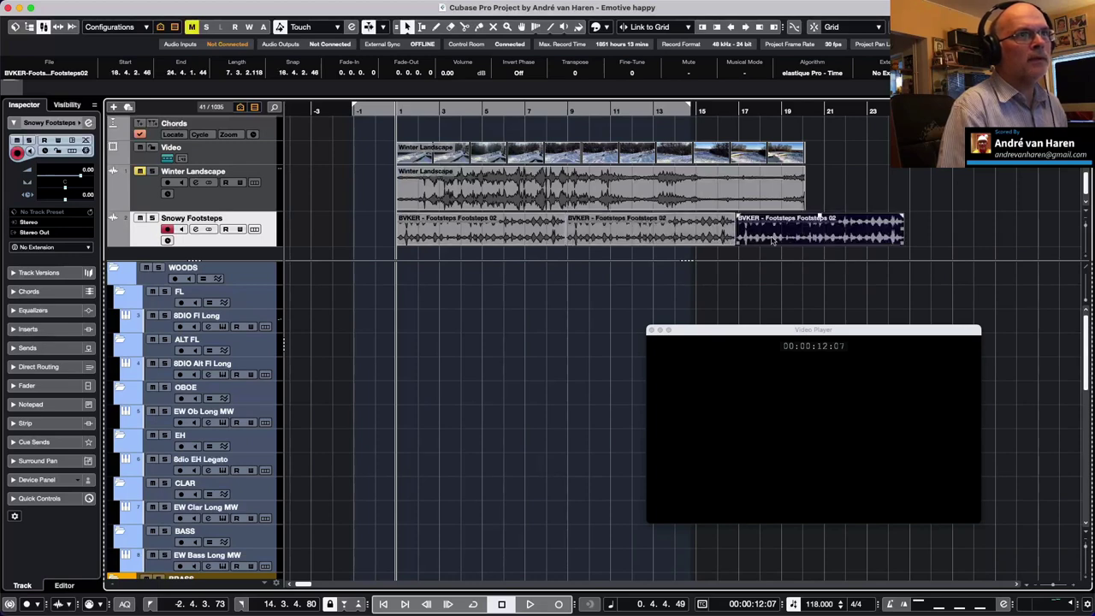
# Step: Remove the Winter Landscape audio track from the project
pyautogui.click(580, 178)
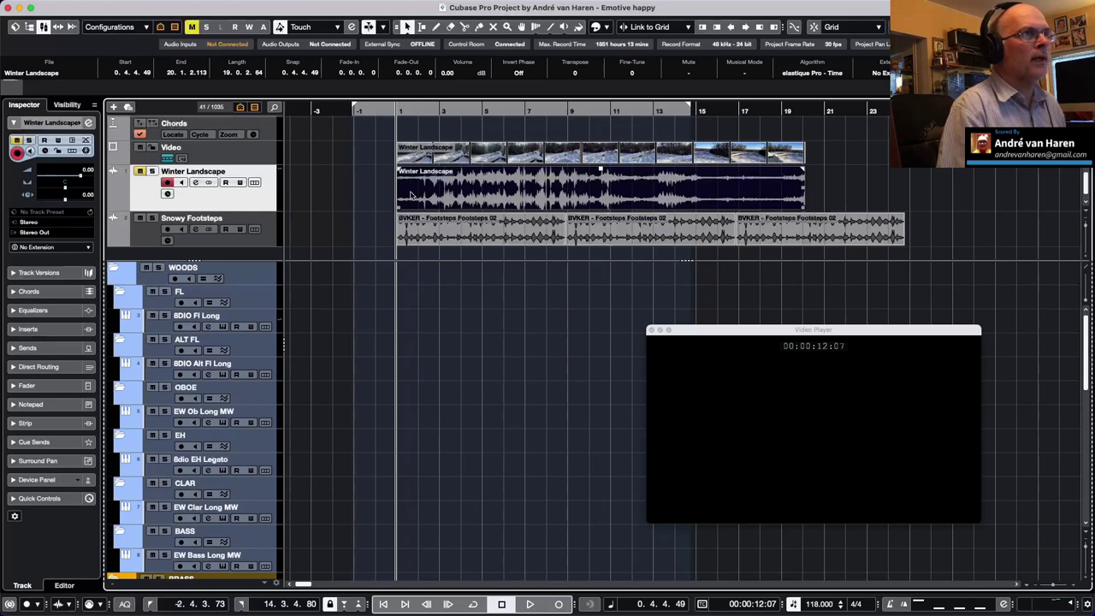
pyautogui.rightClick(240, 201)
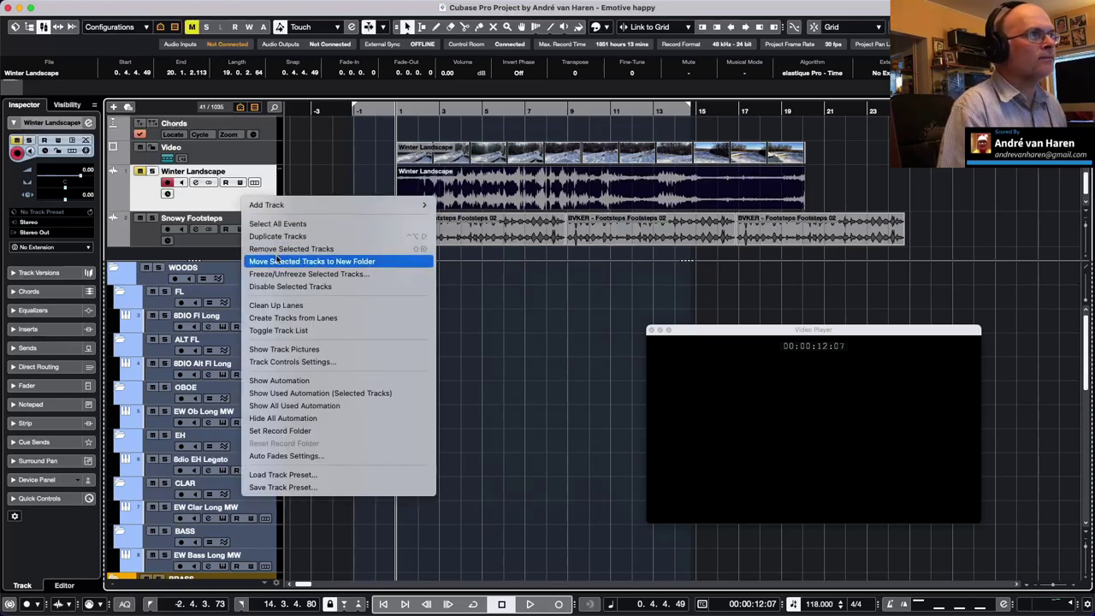
pyautogui.click(274, 252)
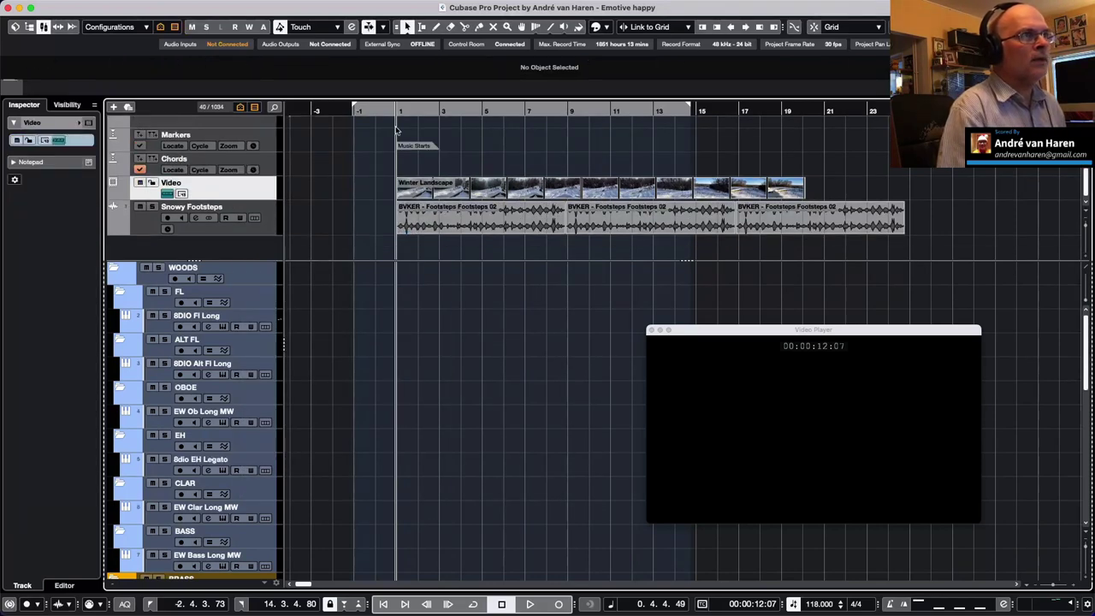
# Step: Play the Winter Landscape video from bar 1 to check how the footsteps audio fits the picture
pyautogui.press('space')
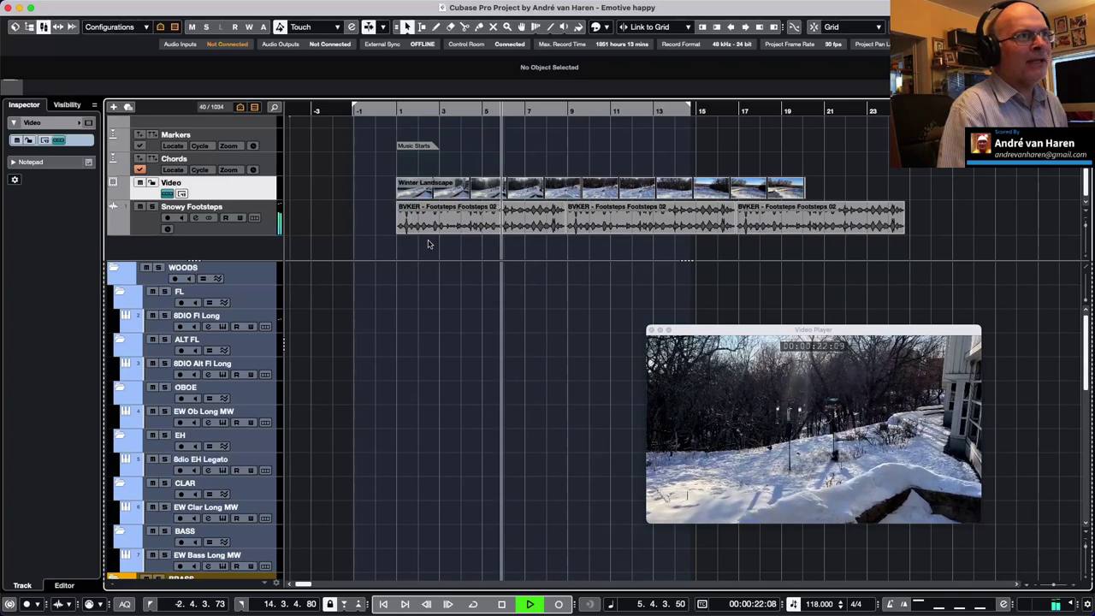
pyautogui.press('space')
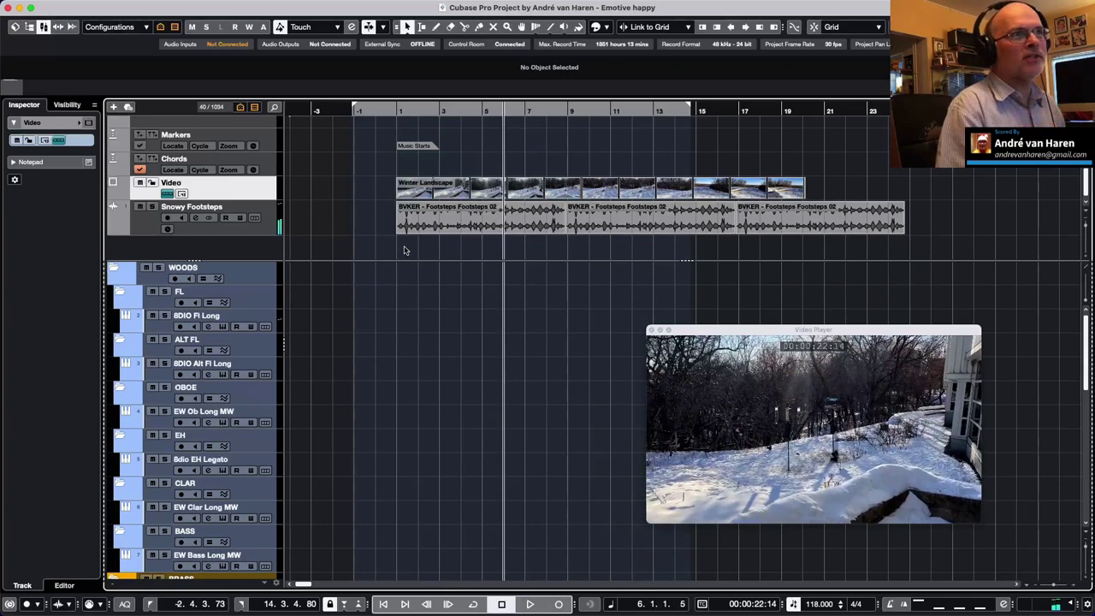
# Step: Restore the removed Winter Landscape audio track, unmute it and mute the Snowy Footsteps track instead
pyautogui.press('super+z')
pyautogui.hscroll(1, 330, 248)
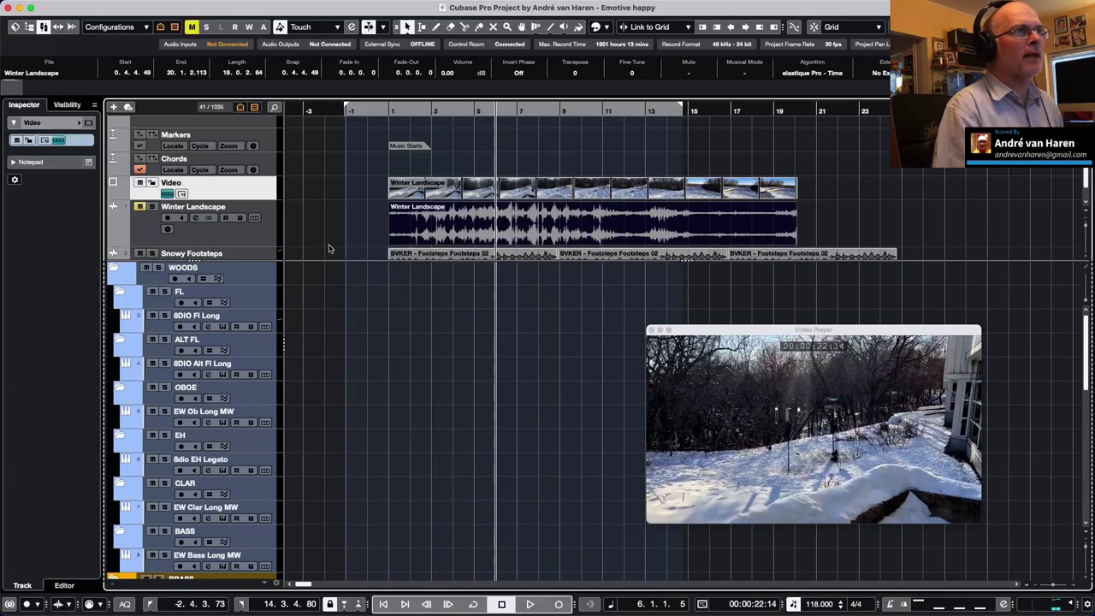
pyautogui.click(140, 207)
pyautogui.scroll(-1, 413, 182)
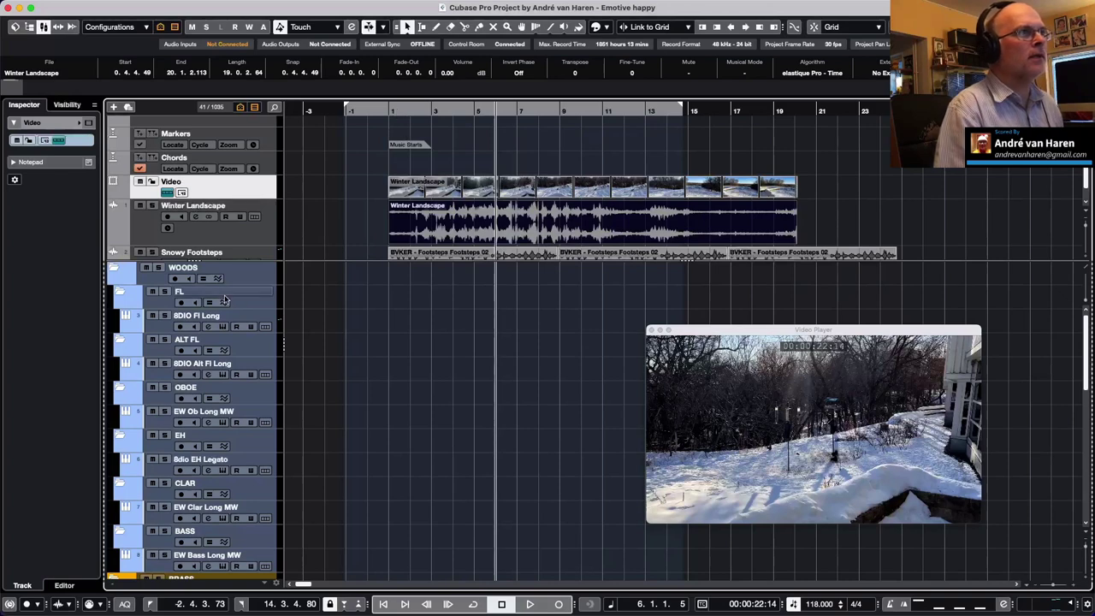
pyautogui.click(140, 253)
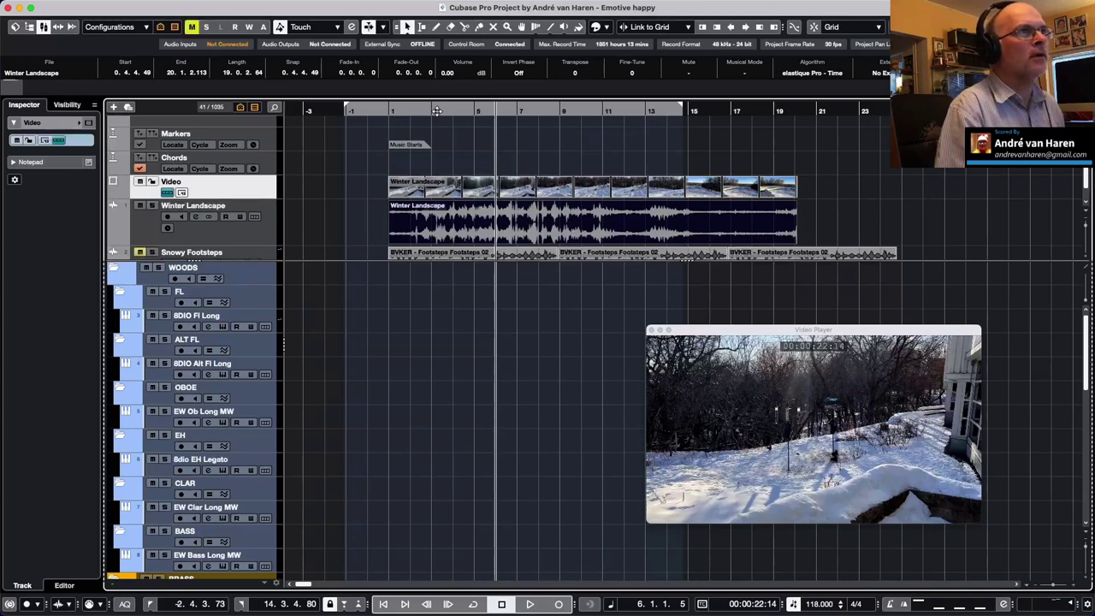
# Step: Play the video from bar 1 with its original Winter Landscape audio
pyautogui.click(388, 111)
pyautogui.press('space')
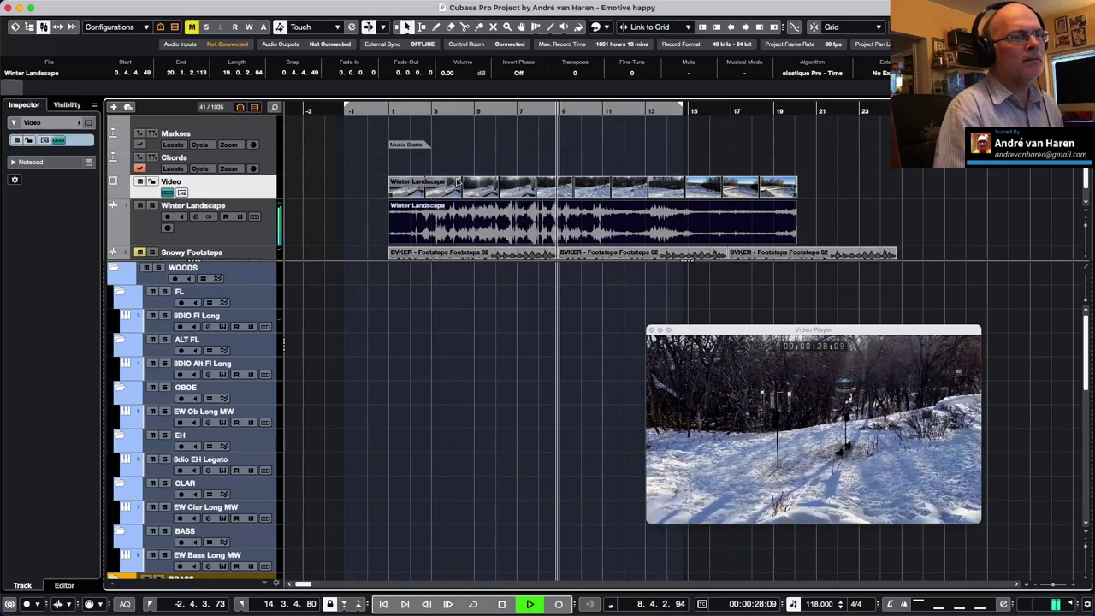
pyautogui.press('space')
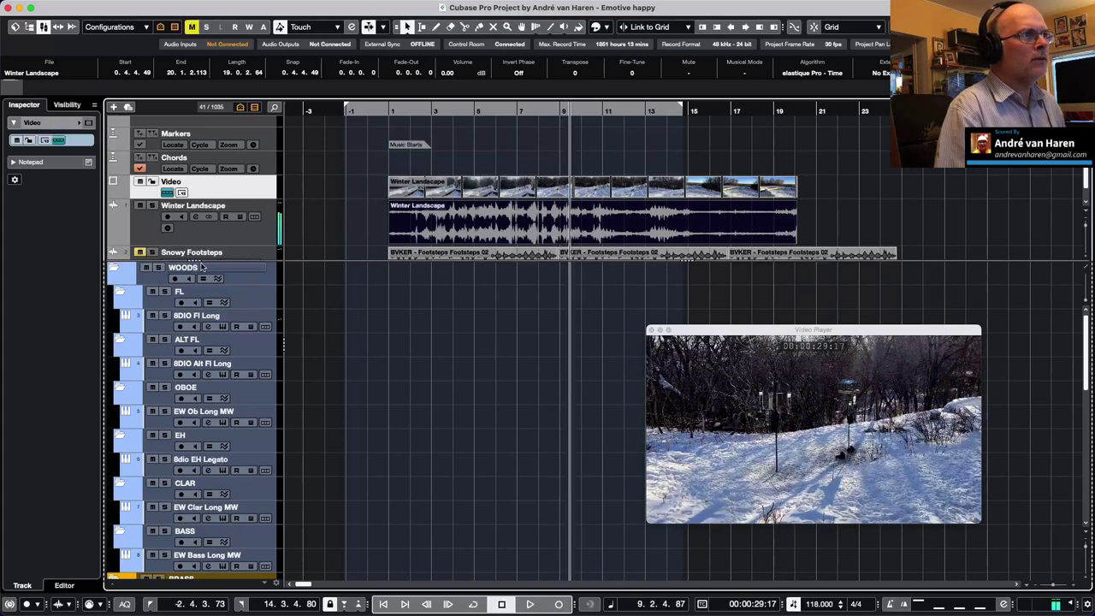
# Step: Enlarge the upper track area to show both audio tracks and increase the Winter Landscape audio track's height
pyautogui.moveTo(272, 261); pyautogui.dragTo(274, 352)
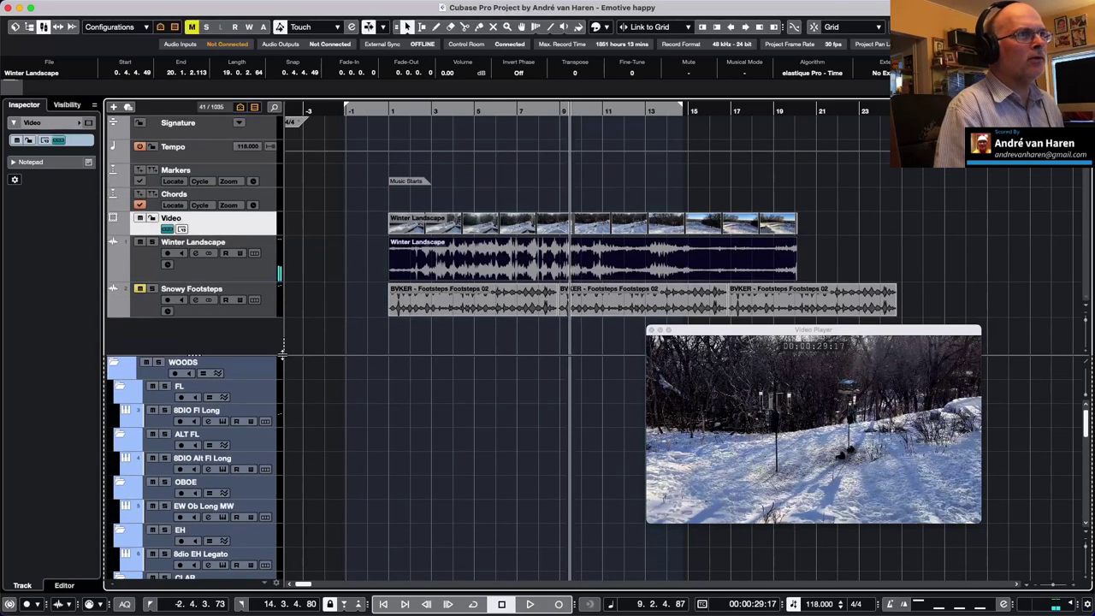
pyautogui.click(396, 308)
pyautogui.click(620, 306)
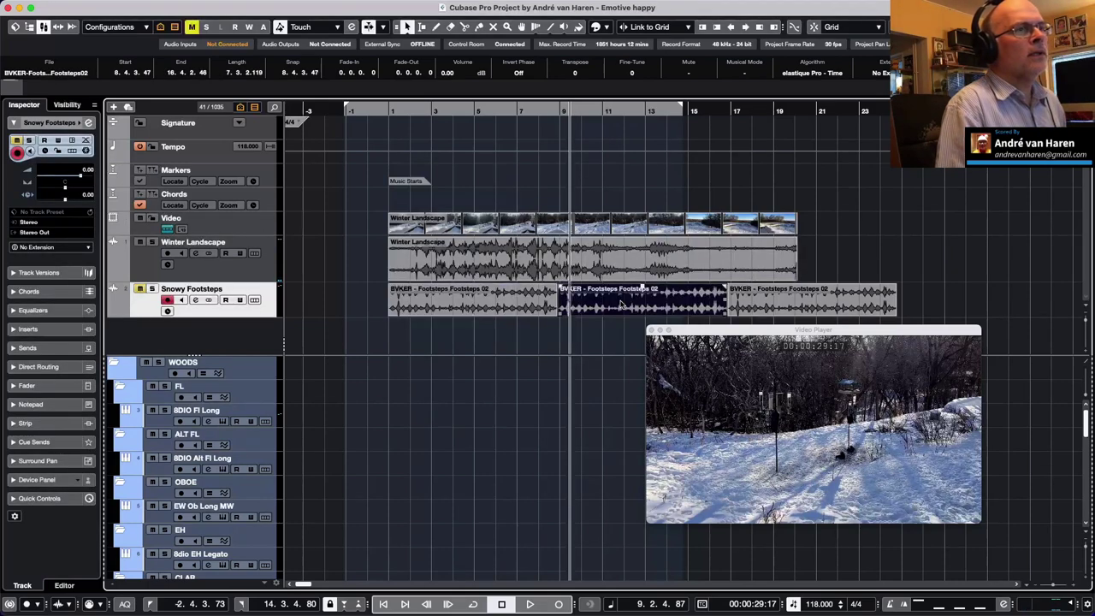
pyautogui.click(479, 310)
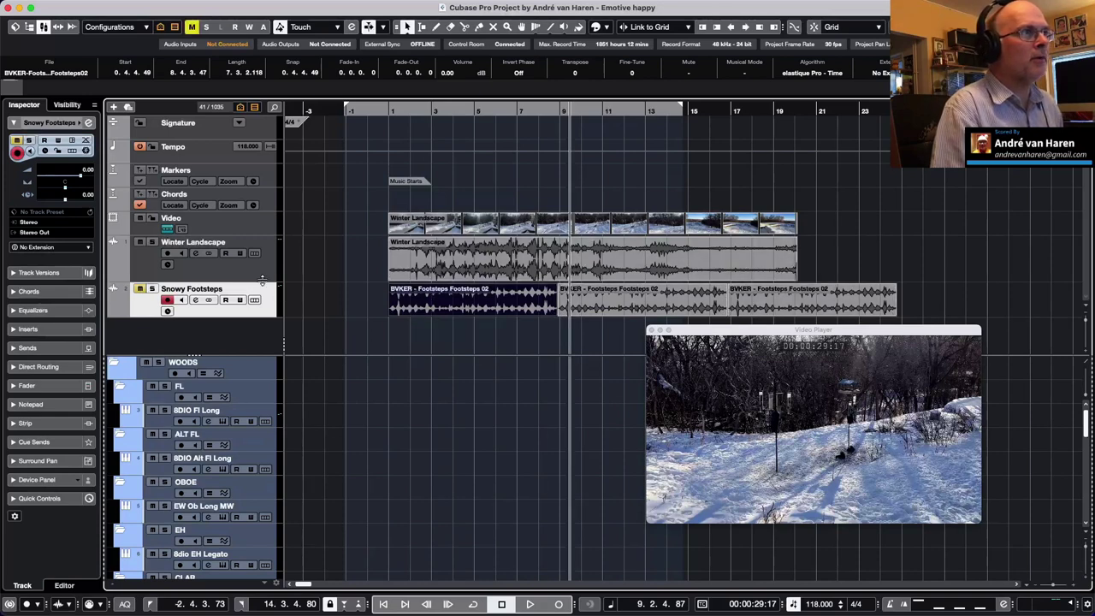
pyautogui.moveTo(261, 283); pyautogui.dragTo(260, 296)
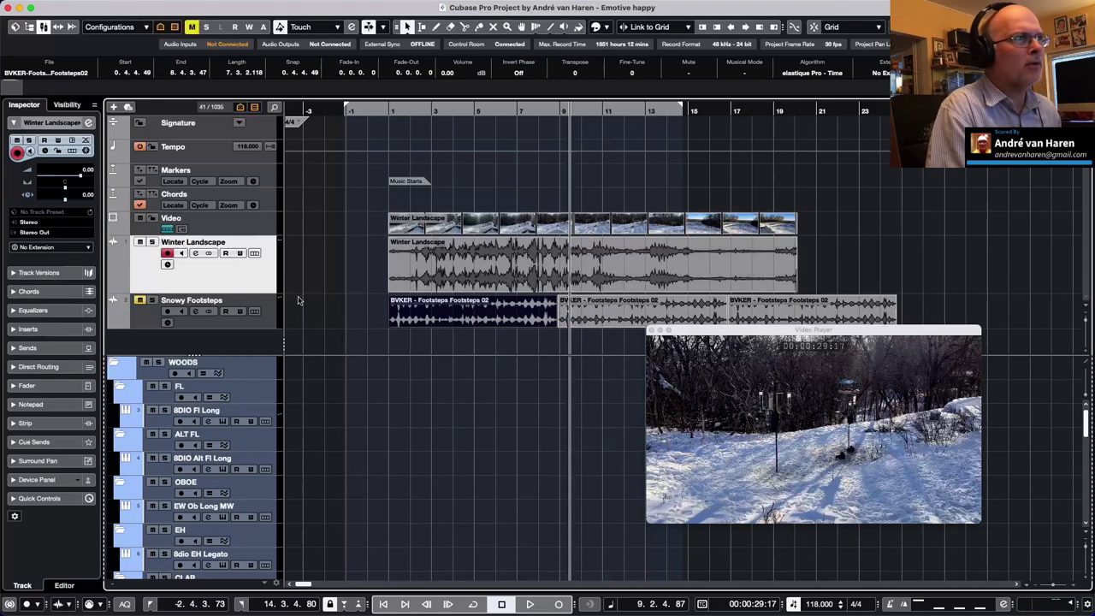
# Step: Compare the events on the two audio tracks and mute the Winter Landscape audio track
pyautogui.click(267, 319)
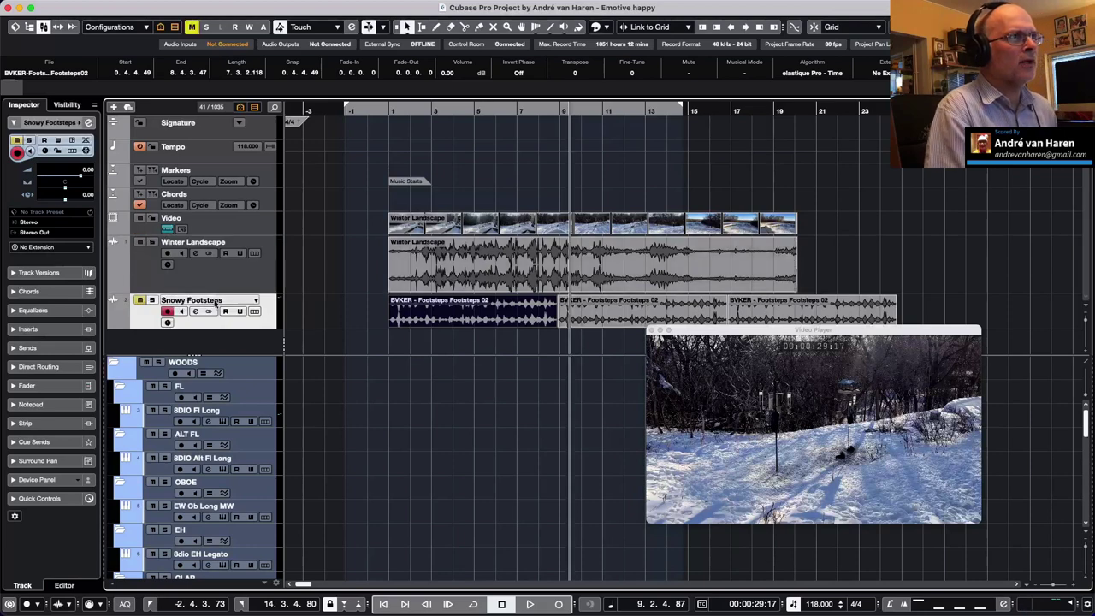
pyautogui.click(517, 283)
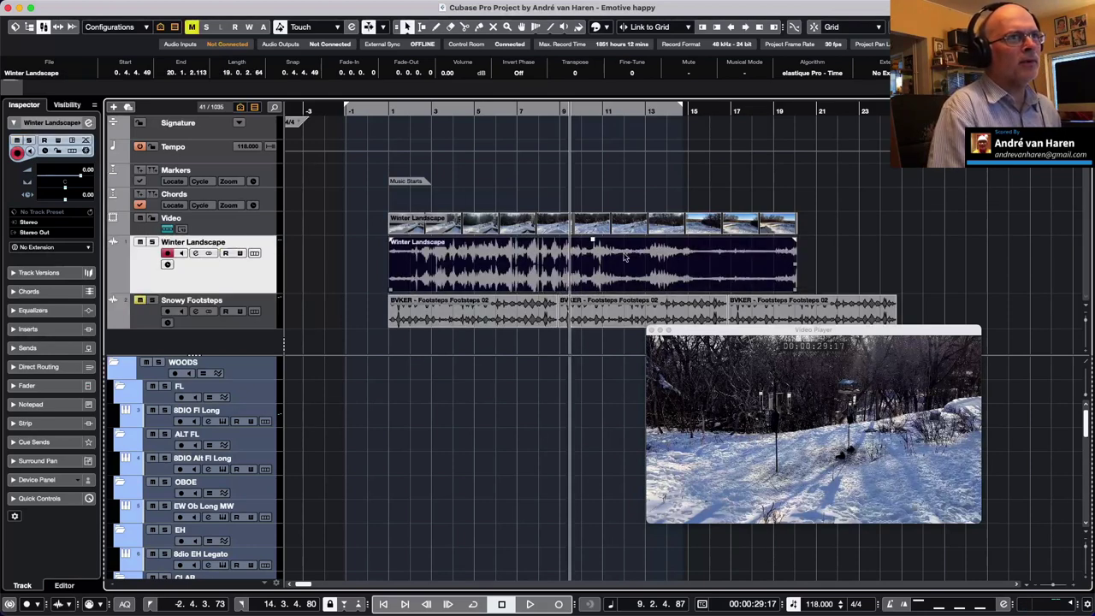
pyautogui.click(503, 321)
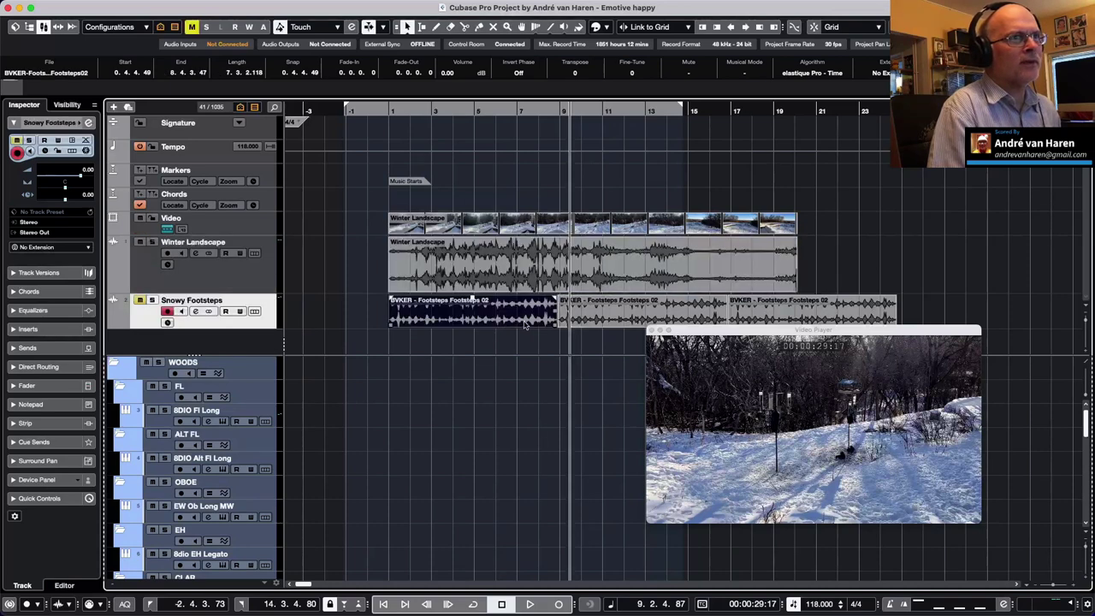
pyautogui.click(719, 312)
pyautogui.click(770, 310)
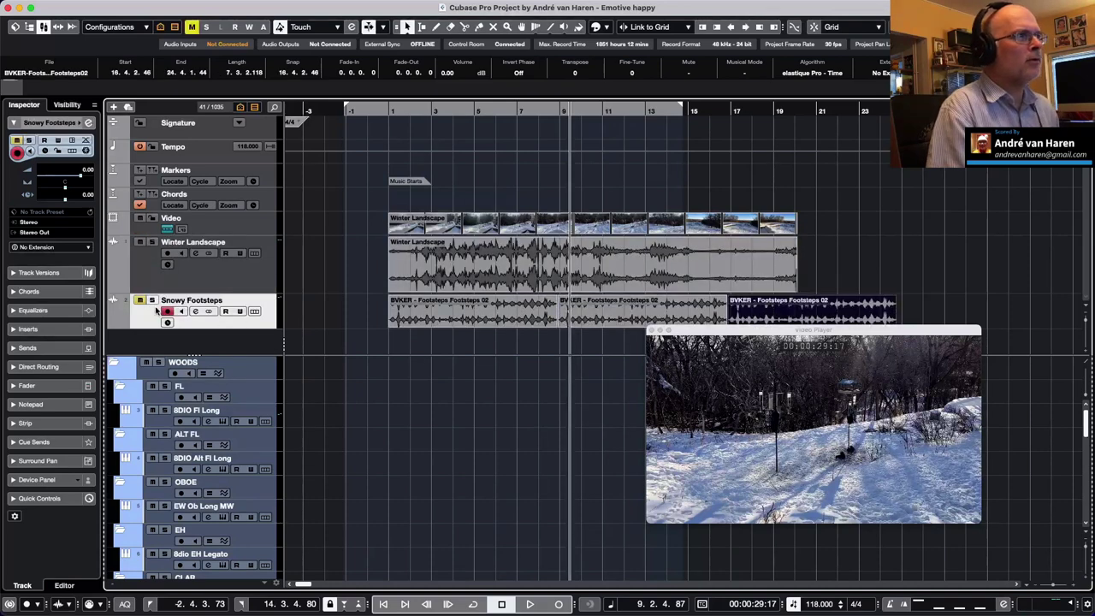
pyautogui.click(260, 286)
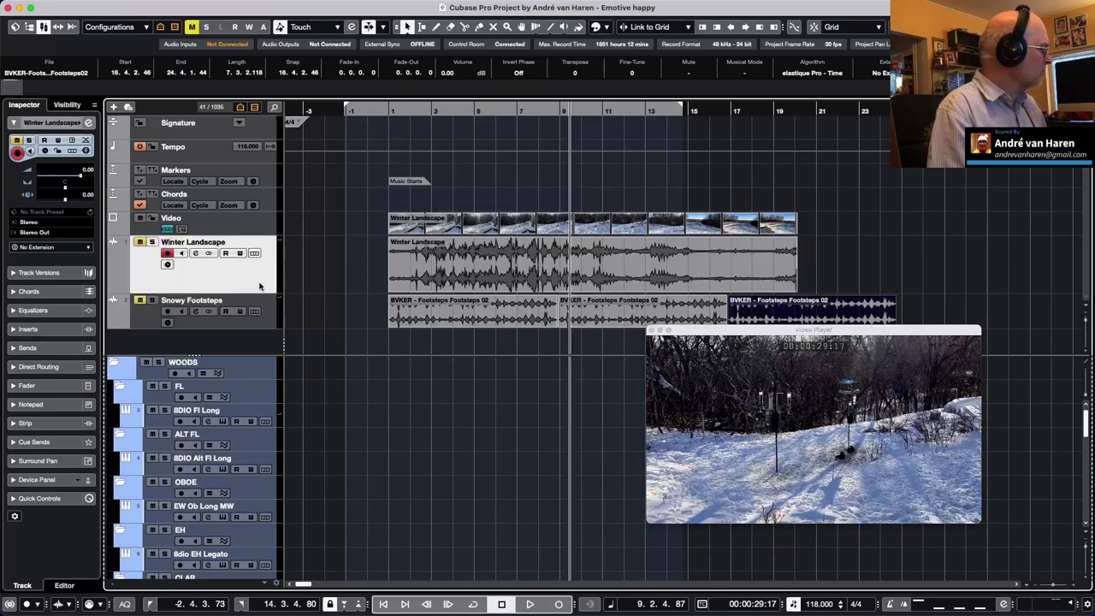
# Step: Collapse the upper tracks to minimum height, then enlarge only the Video track and fit the track divider just below them
pyautogui.hotkey('shift', 'g')
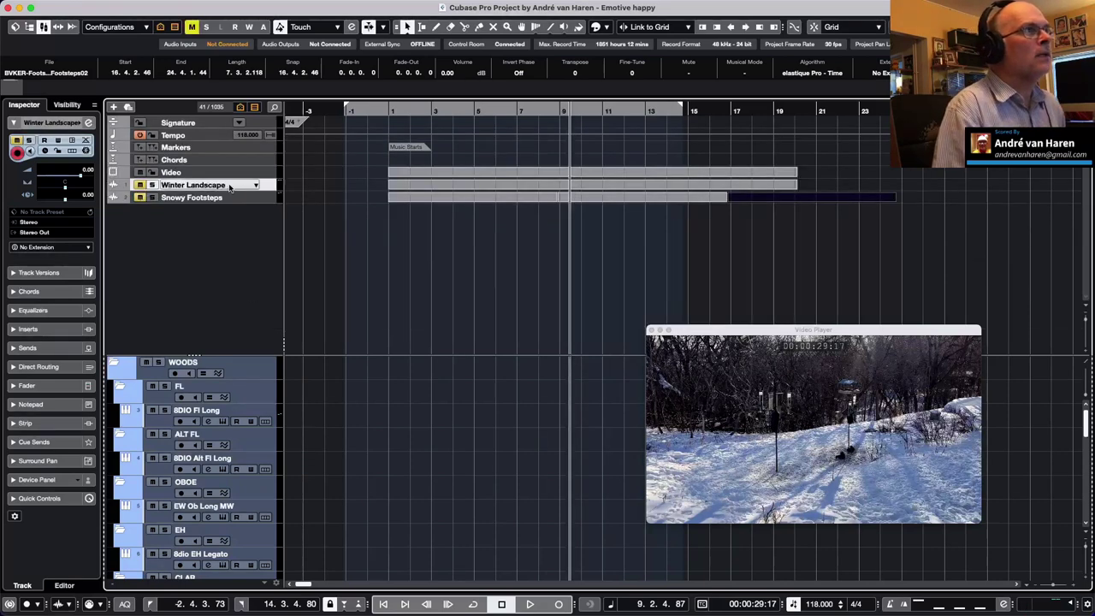
pyautogui.moveTo(261, 178); pyautogui.dragTo(259, 243)
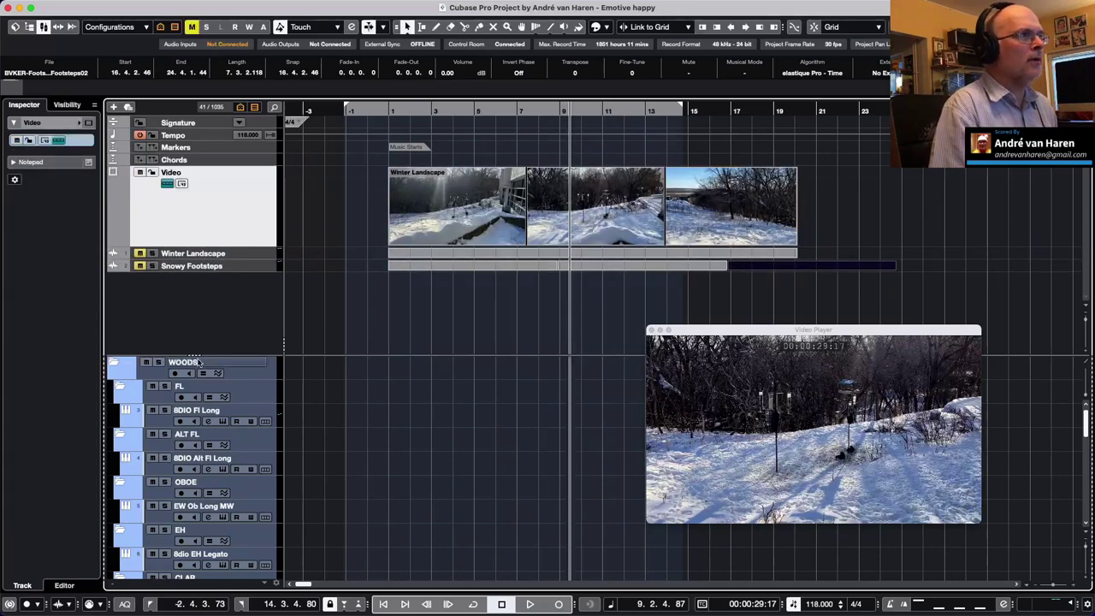
pyautogui.moveTo(196, 354); pyautogui.dragTo(202, 275)
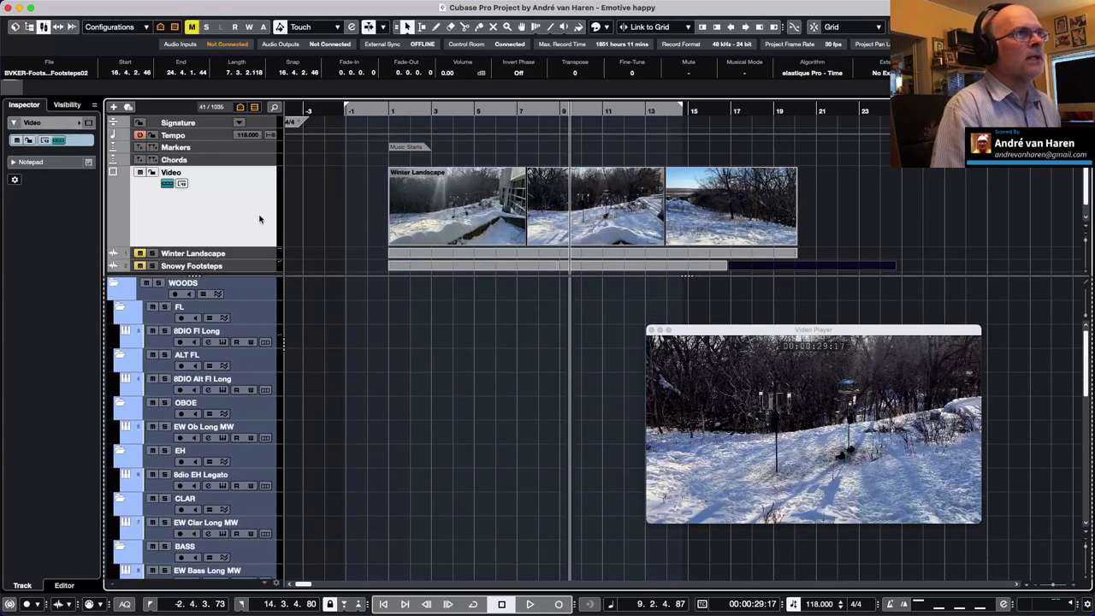
# Step: Return the playback cursor to the video's start and extend the right locator past the video's end to 20.4.1.24
pyautogui.click(388, 111)
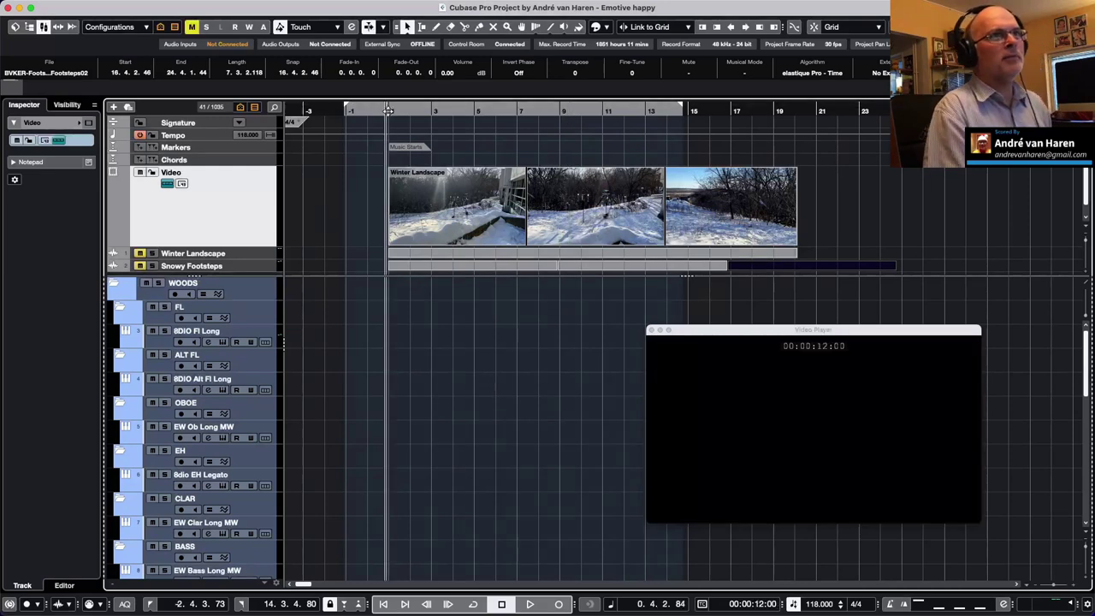
pyautogui.moveTo(681, 107); pyautogui.dragTo(809, 110)
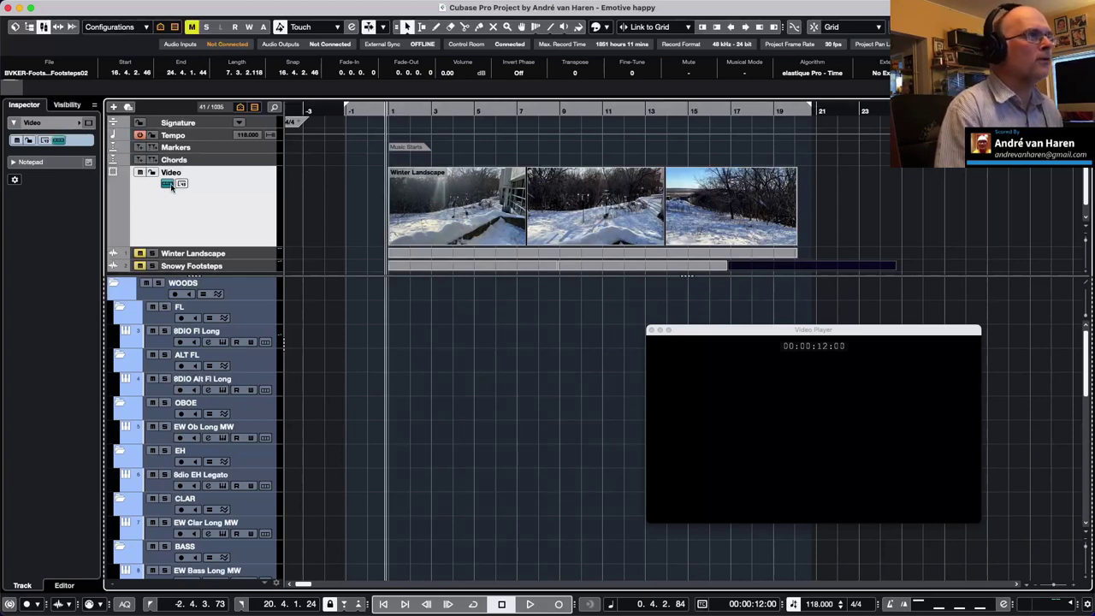
# Step: Expand the Markers track to show its controls and reduce the Video track's height so both muted audio tracks fit
pyautogui.click(238, 151)
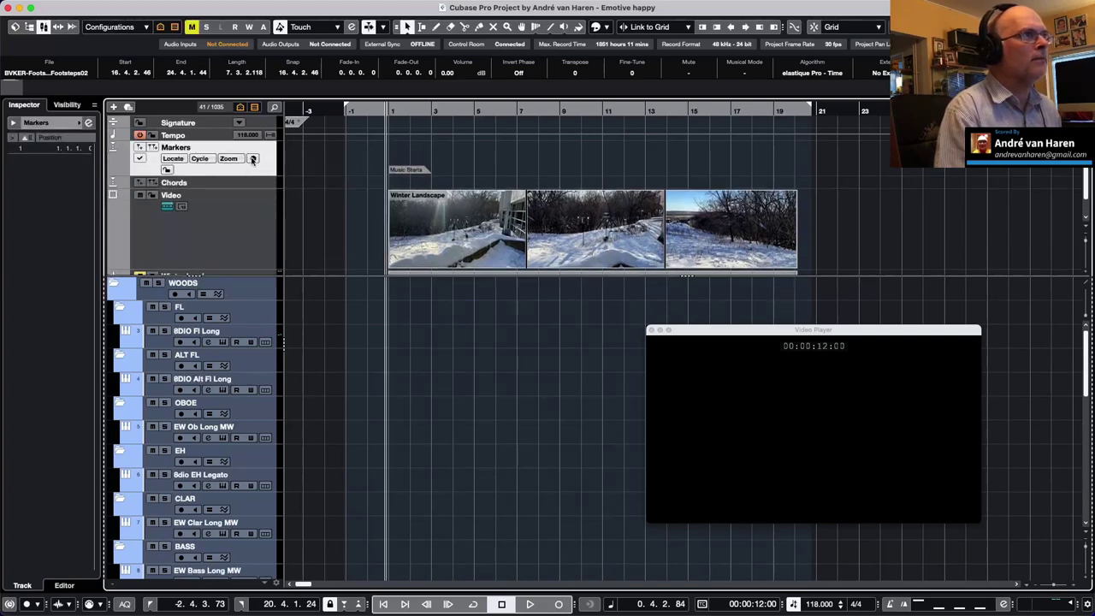
pyautogui.click(230, 267)
pyautogui.moveTo(231, 270); pyautogui.dragTo(229, 224)
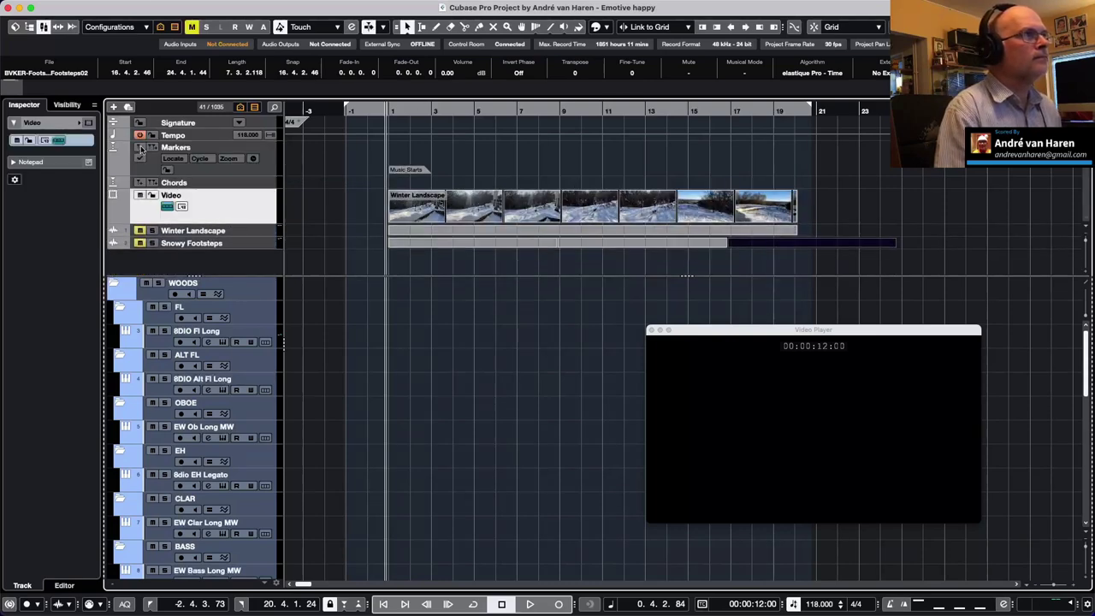
# Step: Play the video from its start, add a marker at 2.2.4.22 and describe it as "starting movement"
pyautogui.press('space')
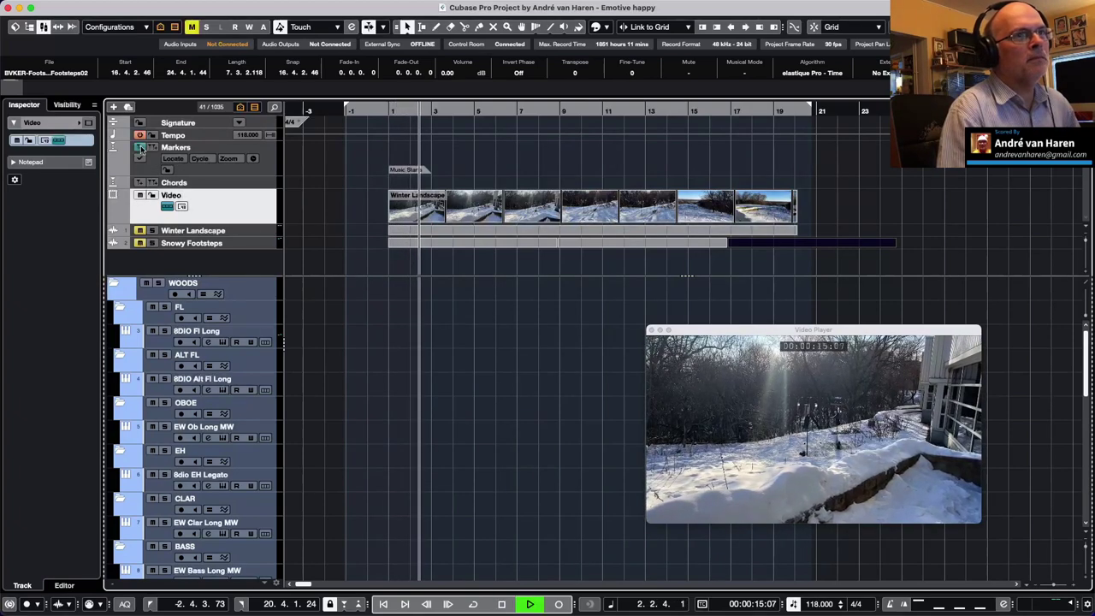
pyautogui.click(141, 150)
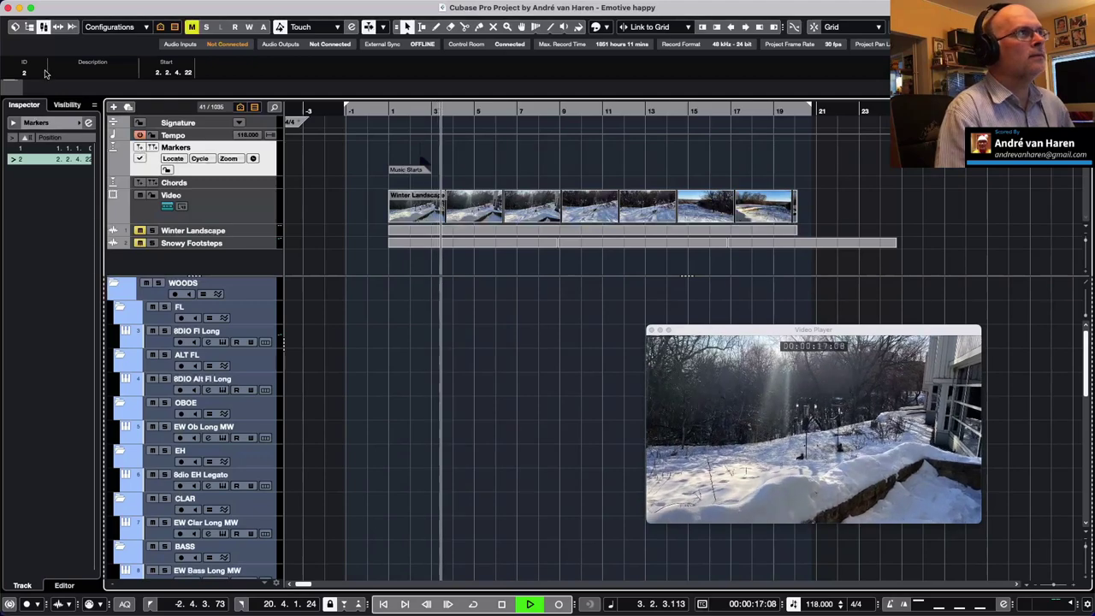
pyautogui.click(70, 73)
pyautogui.write('st')
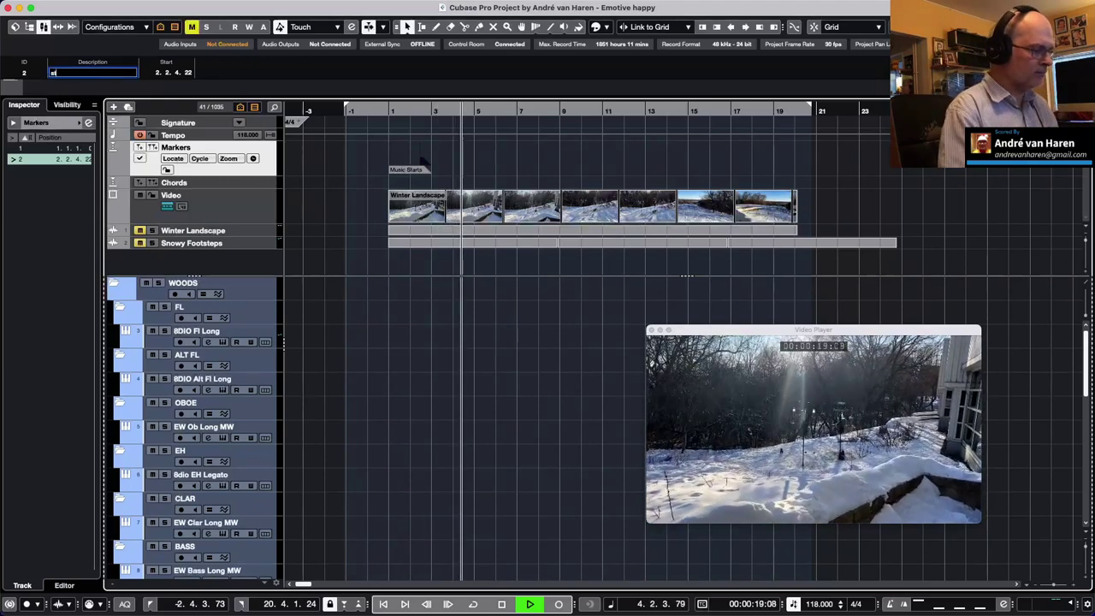
pyautogui.write('arting movemen')
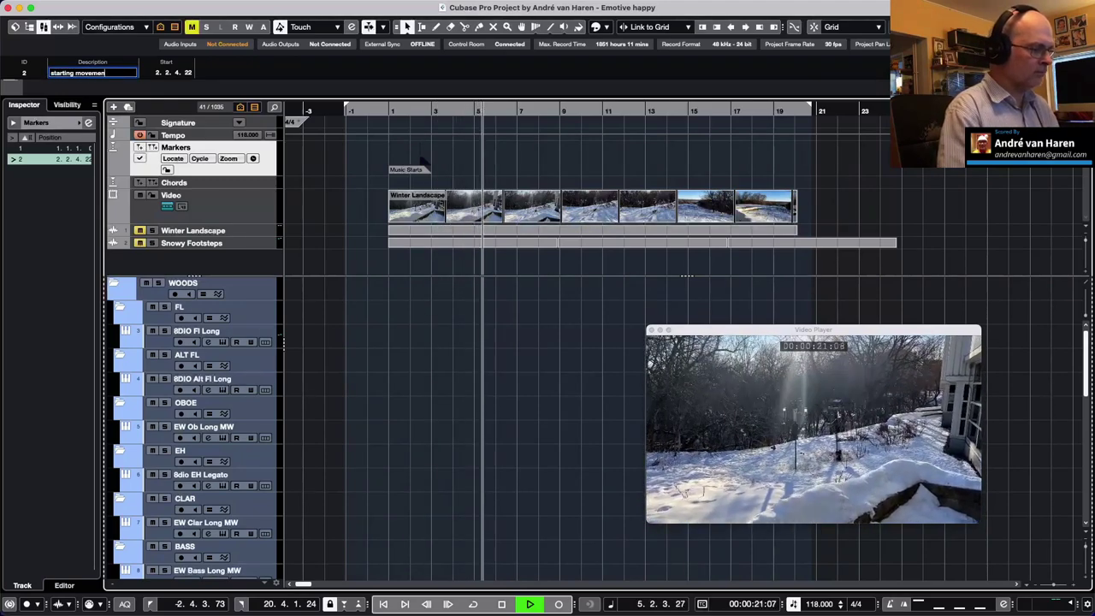
pyautogui.write('t')
pyautogui.press('Return')
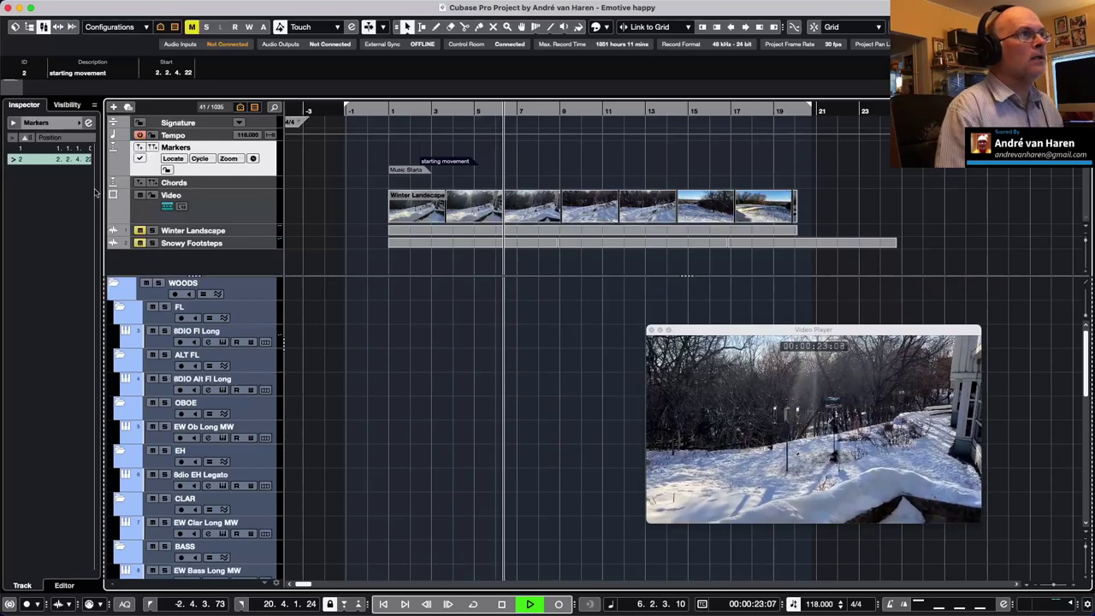
# Step: Add a marker during playback at 12.1.3.63 and describe it as "arriving"
pyautogui.click(139, 148)
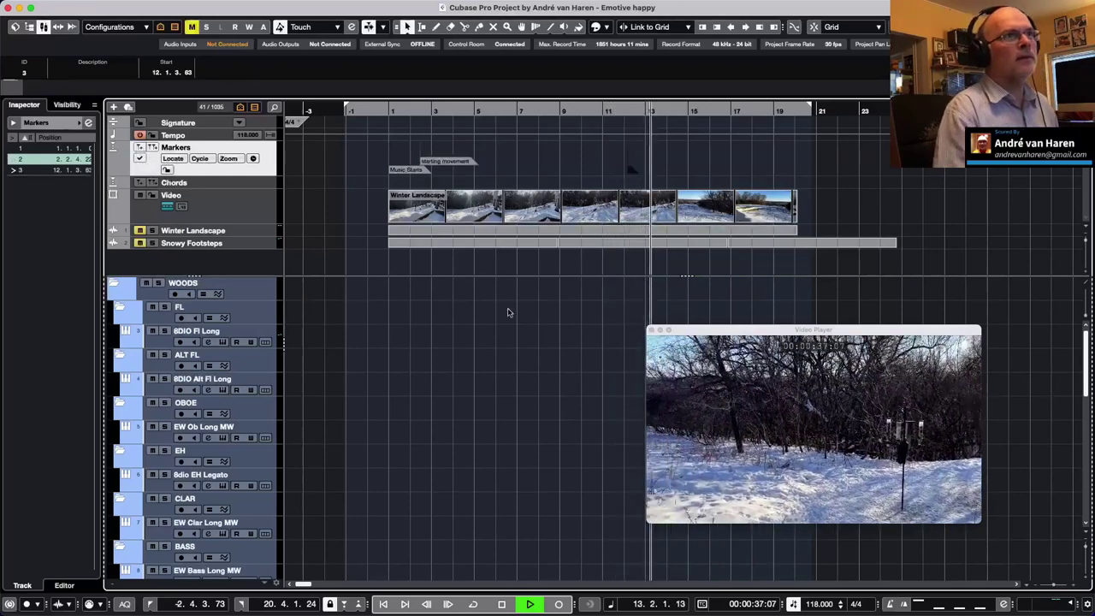
pyautogui.click(108, 73)
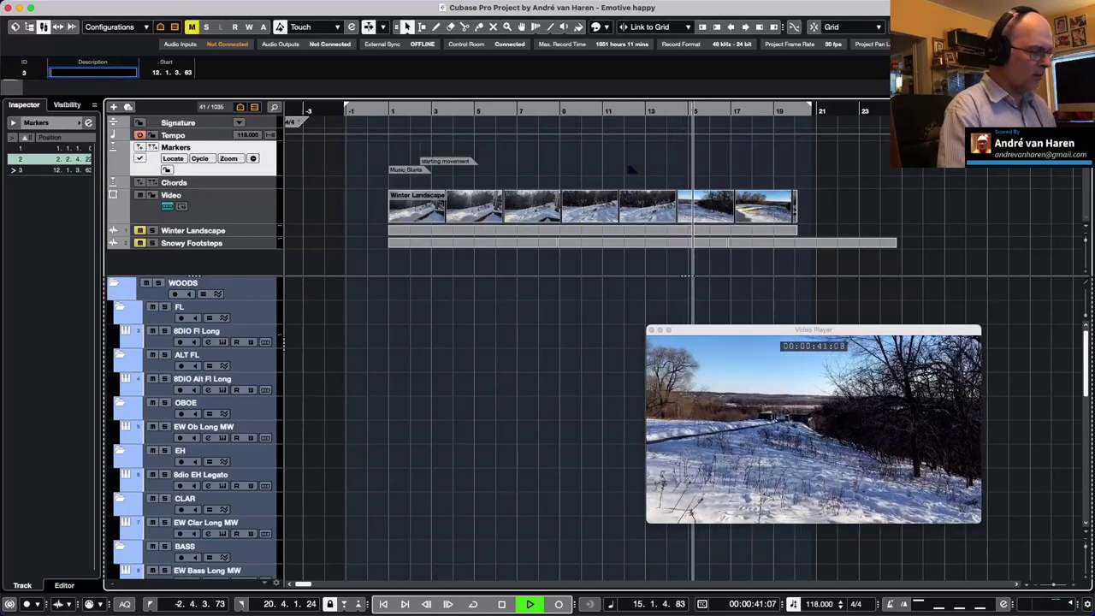
pyautogui.write('arriving')
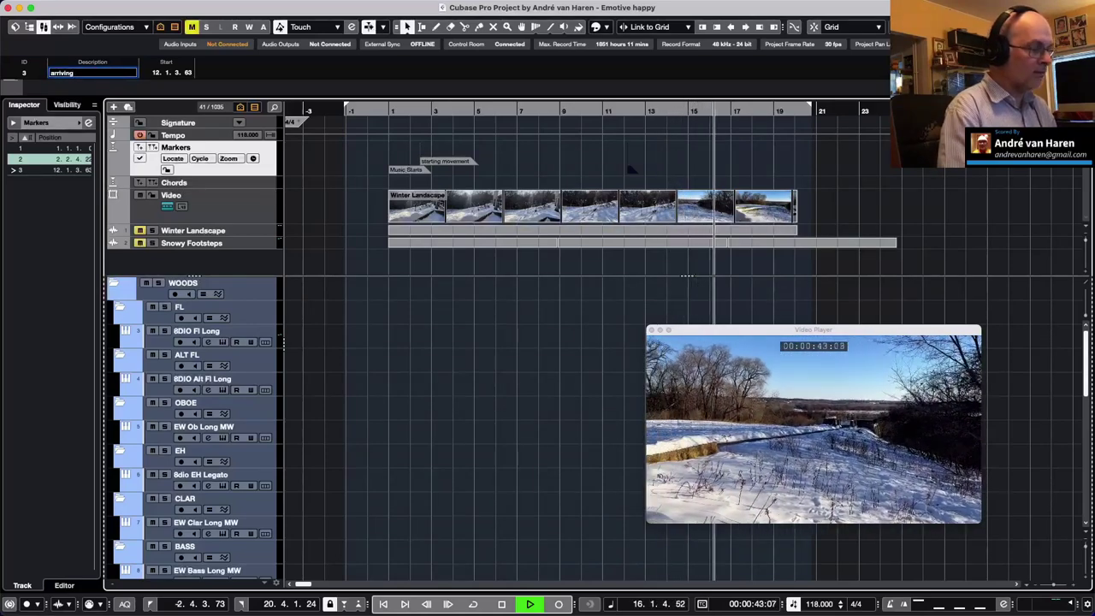
pyautogui.press('Return')
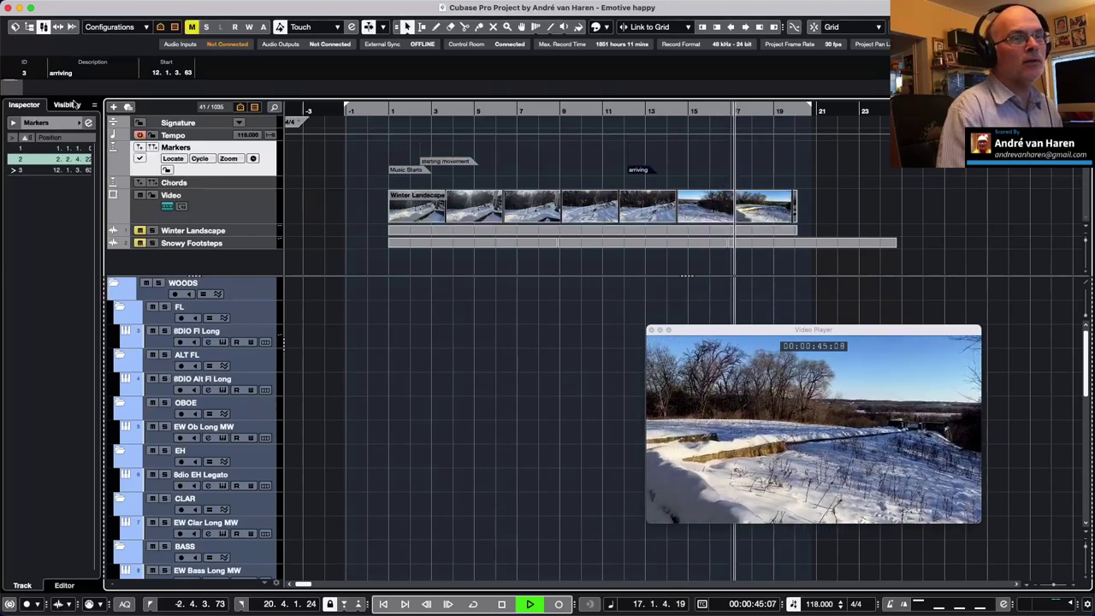
# Step: Add a marker during playback at 19.4.1.45, describe it as "arriving" and stop playback
pyautogui.click(138, 149)
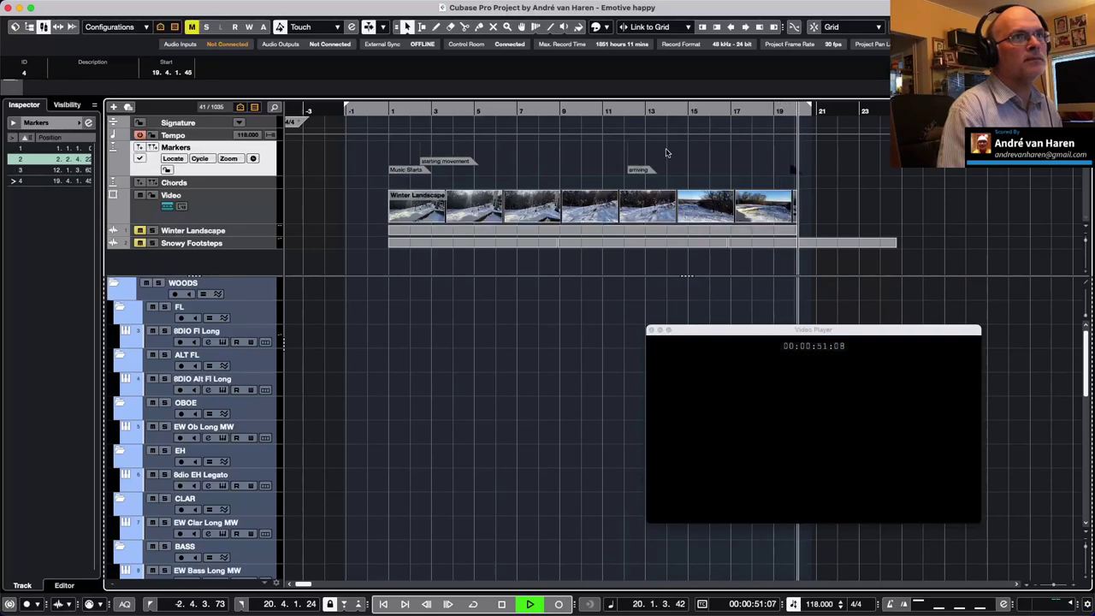
pyautogui.click(116, 74)
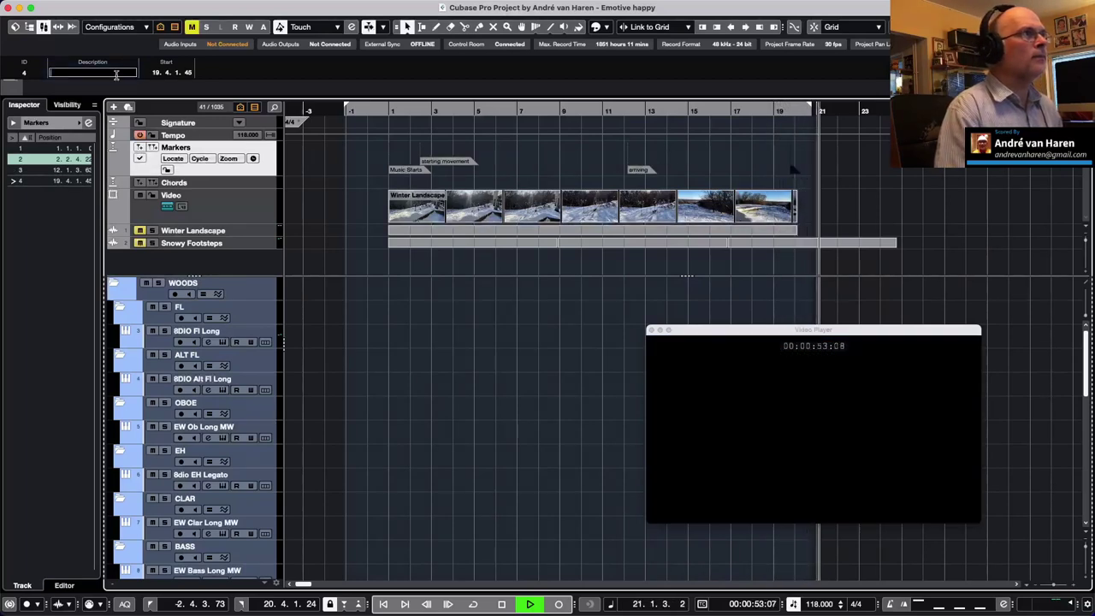
pyautogui.write('arriving')
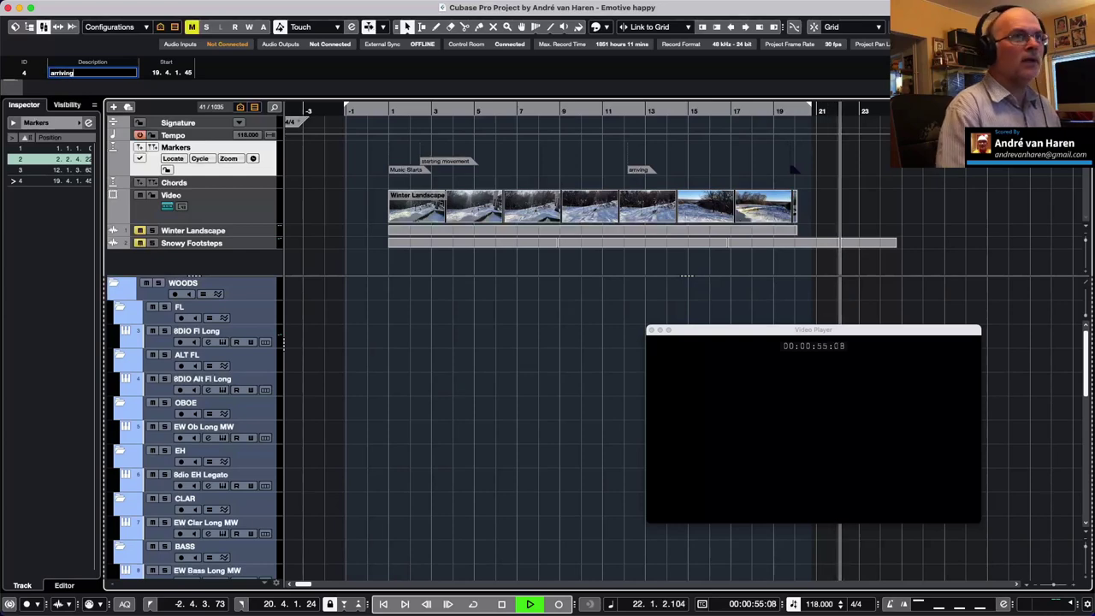
pyautogui.press('Return')
pyautogui.press('space')
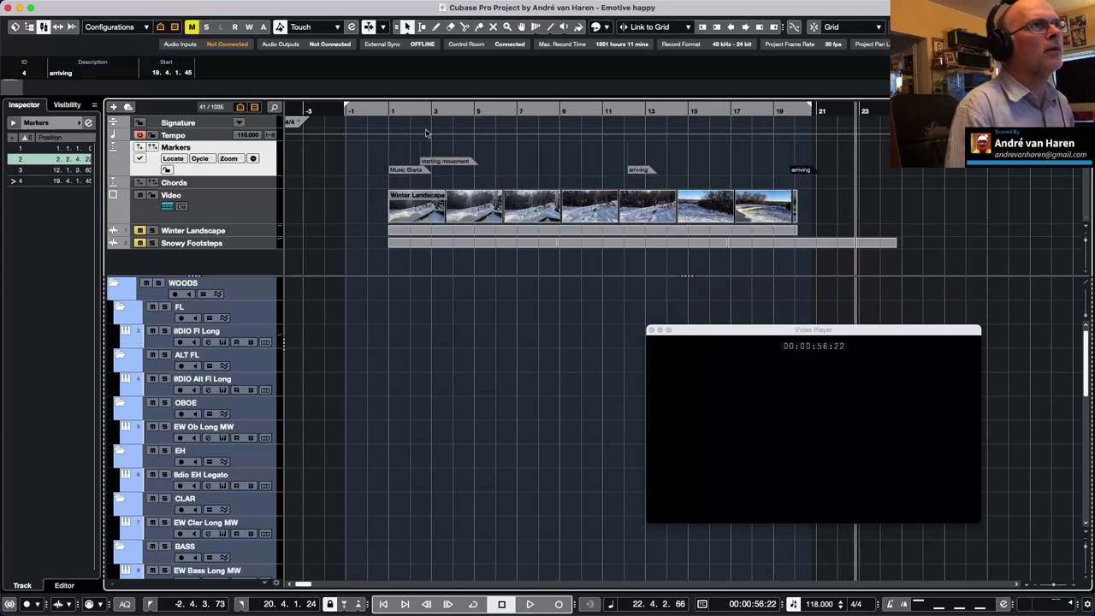
# Step: Return the playback cursor to the video's start, unmute the Winter Landscape audio track and increase its height to show the waveform
pyautogui.click(386, 111)
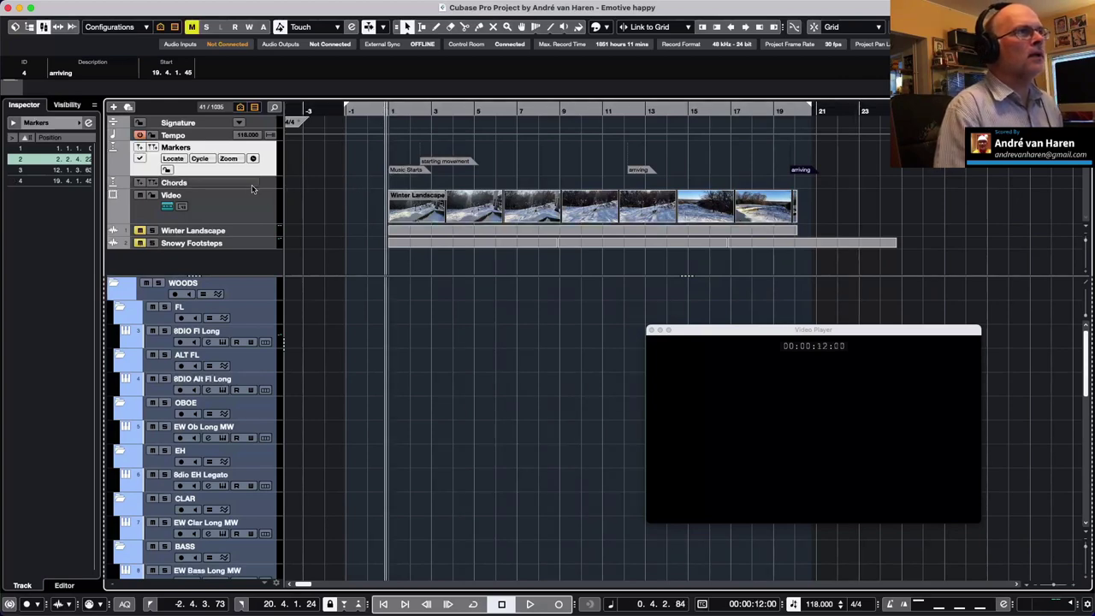
pyautogui.click(261, 235)
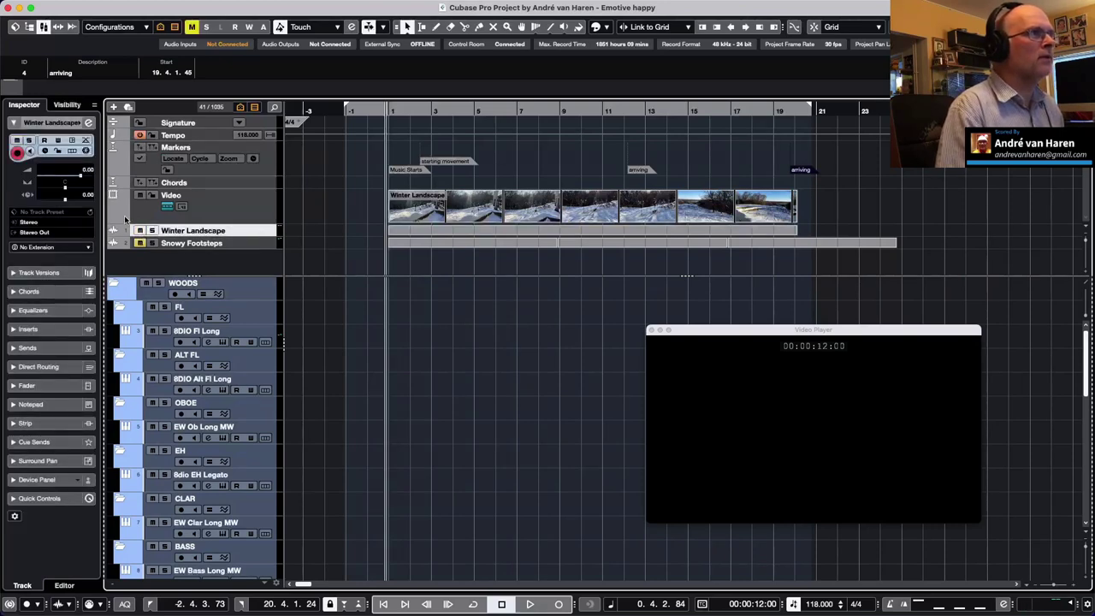
pyautogui.moveTo(255, 235); pyautogui.dragTo(255, 257)
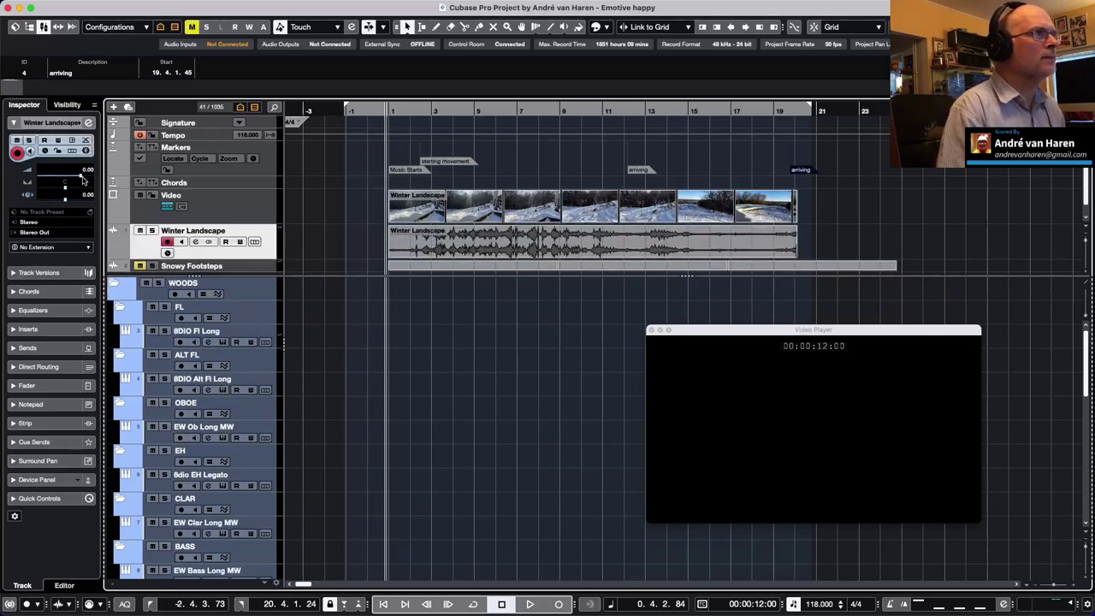
# Step: Play the video while lowering the Winter Landscape track's volume to -24.0, and return the cursor to the video's start
pyautogui.press('space')
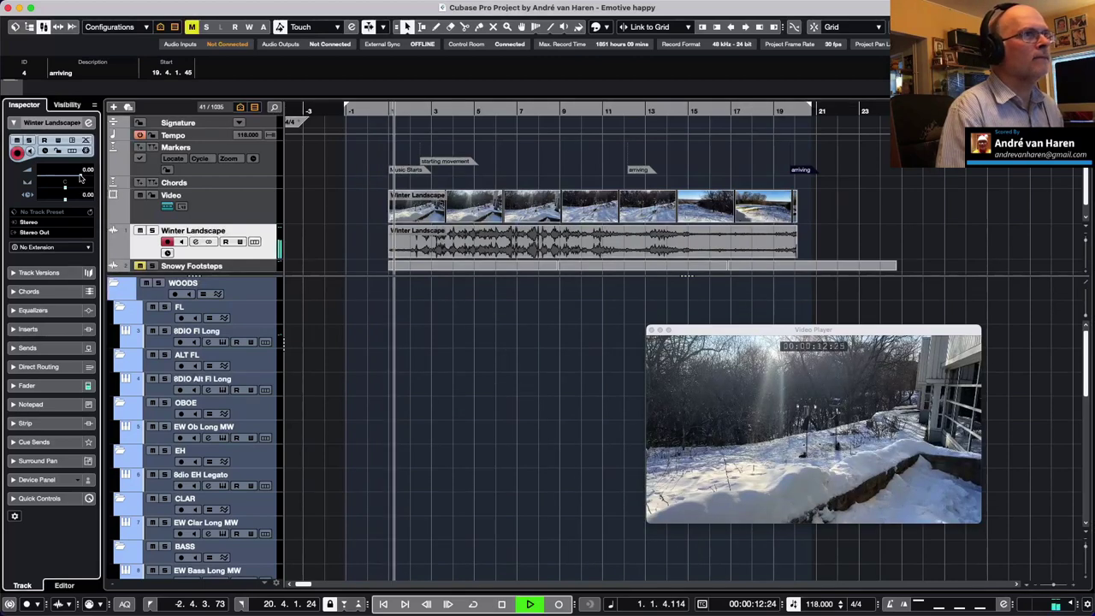
pyautogui.moveTo(82, 177); pyautogui.dragTo(49, 175)
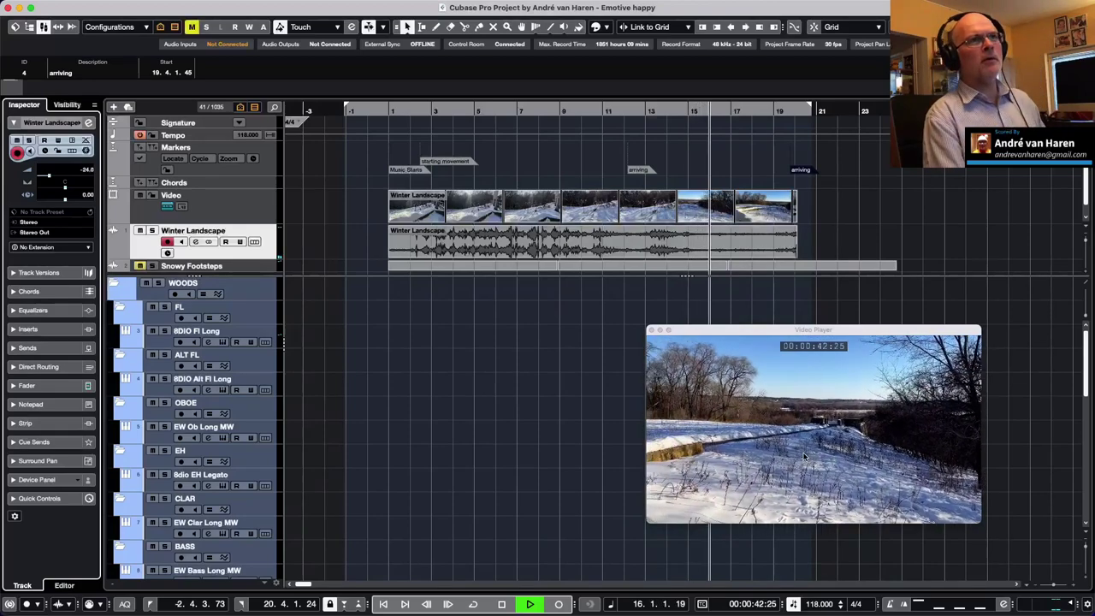
pyautogui.press('space')
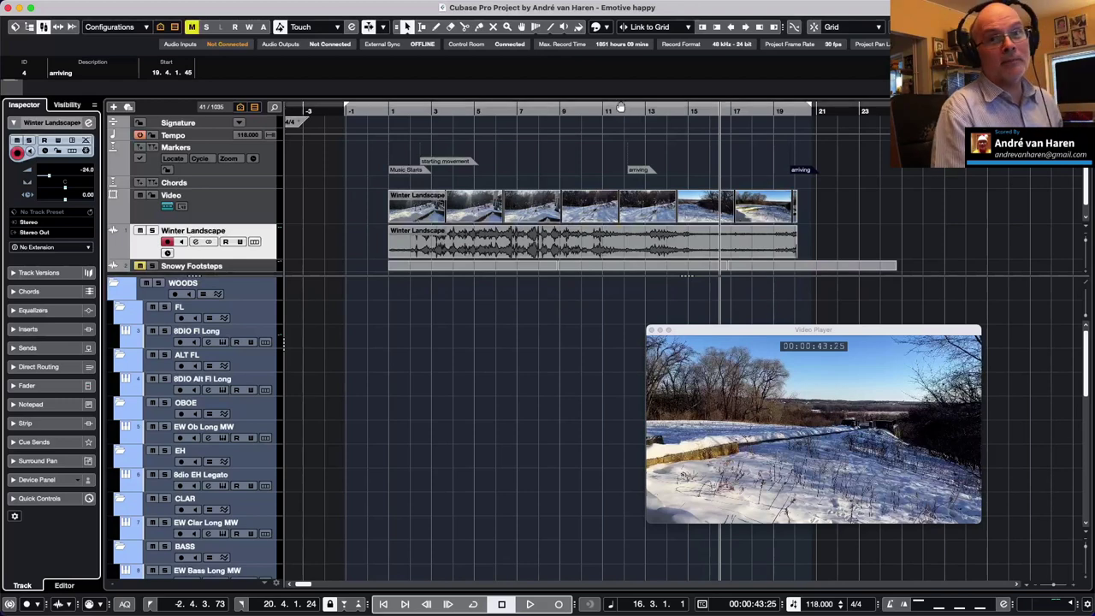
pyautogui.click(389, 112)
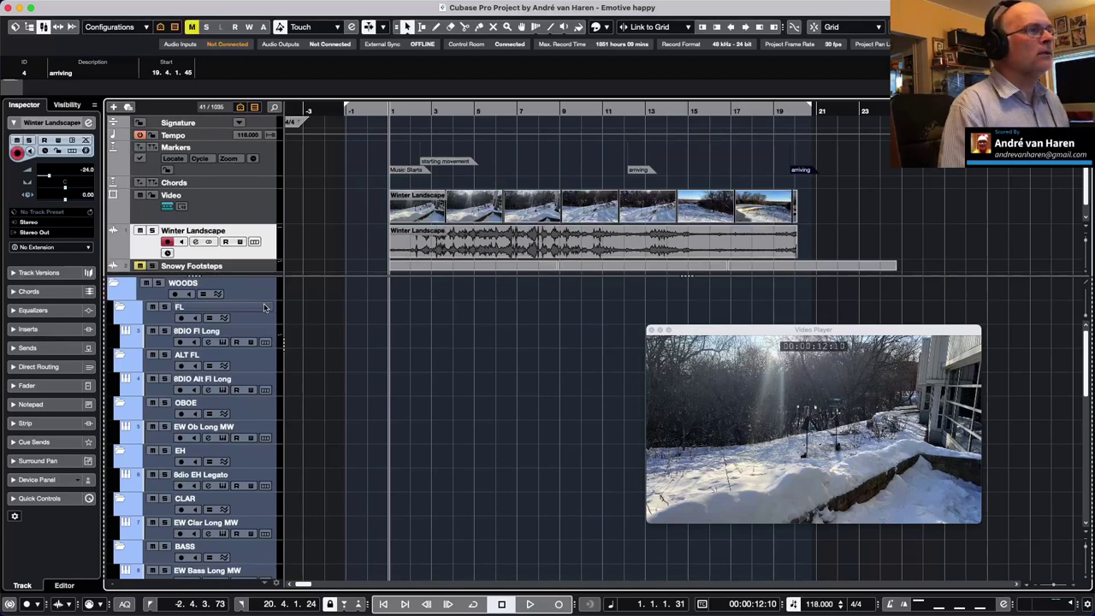
# Step: Look through the instrument tracks from WOODS down to GUITAR for a suitable sound
pyautogui.scroll(-5, 264, 301)
pyautogui.scroll(-15, 265, 306)
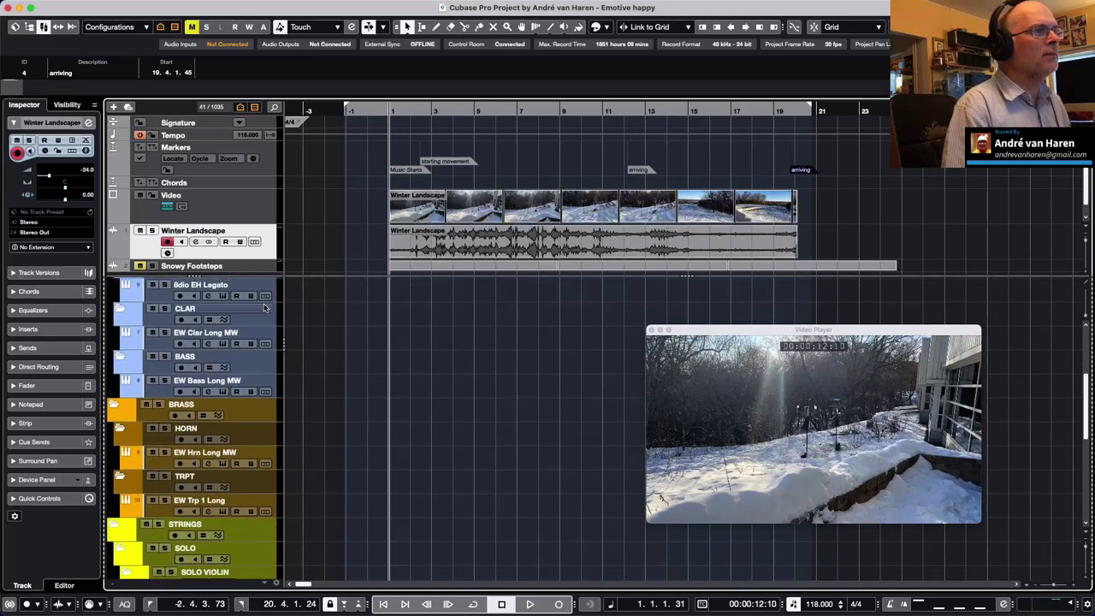
pyautogui.scroll(-3, 265, 308)
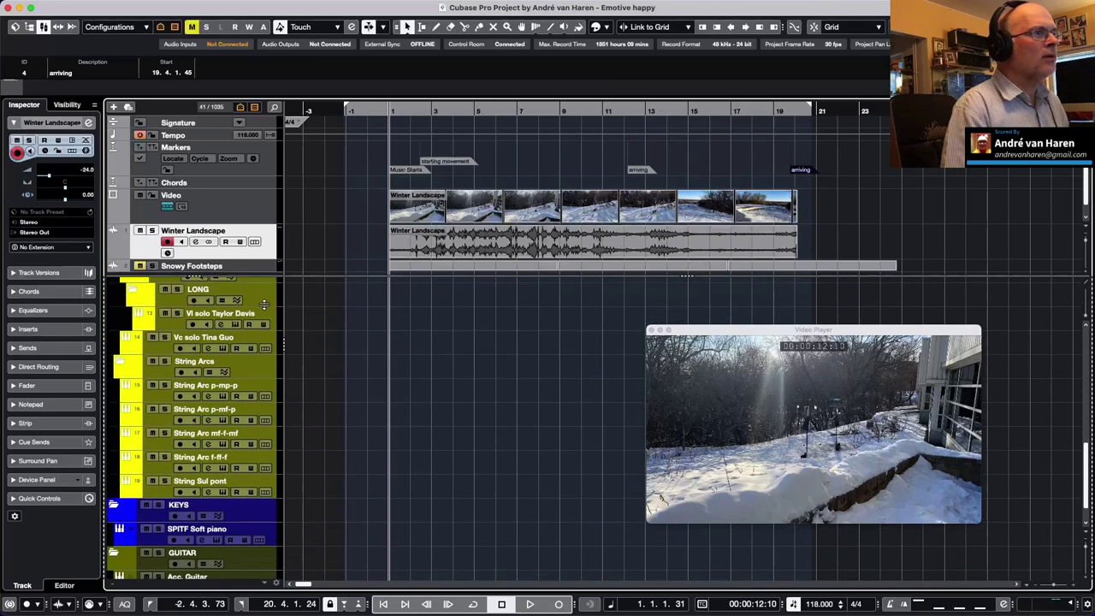
pyautogui.scroll(-1, 264, 308)
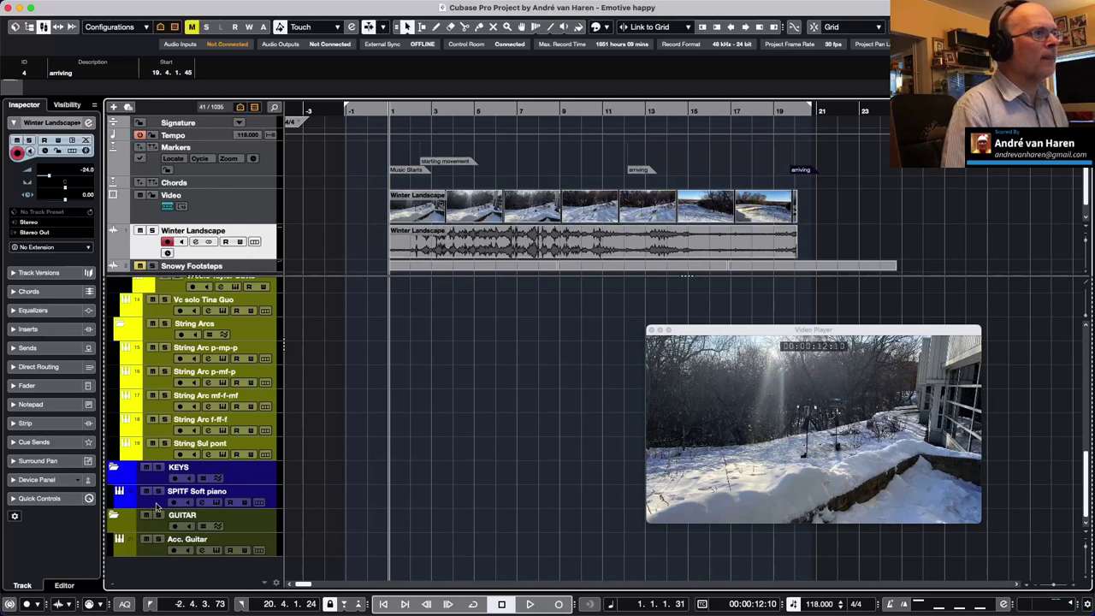
pyautogui.scroll(6, 152, 500)
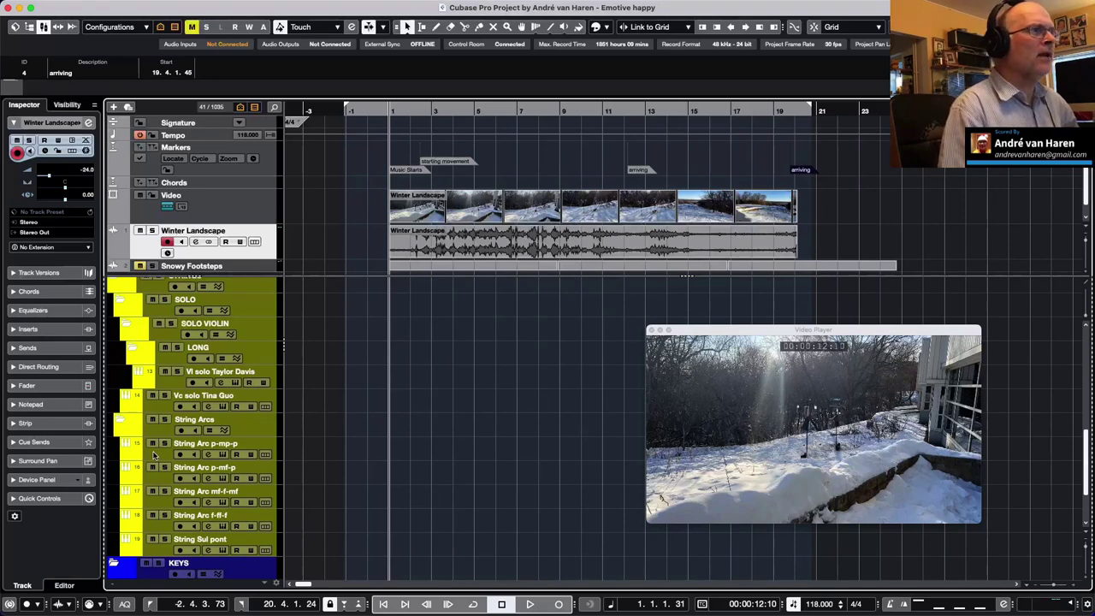
pyautogui.scroll(7, 154, 455)
pyautogui.scroll(-3, 154, 455)
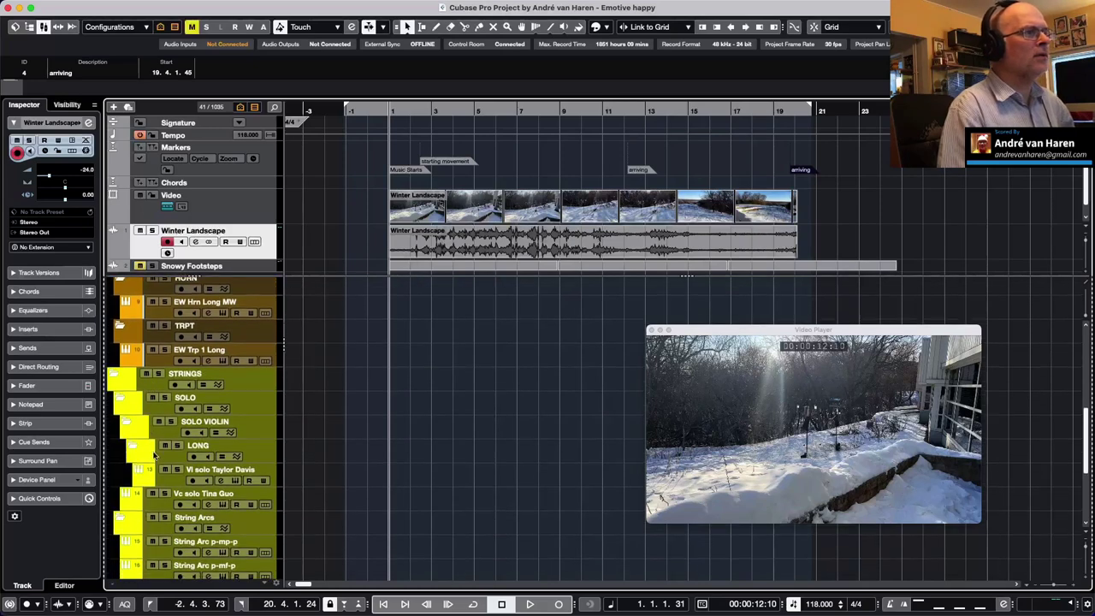
pyautogui.scroll(3, 154, 455)
pyautogui.scroll(-5, 154, 453)
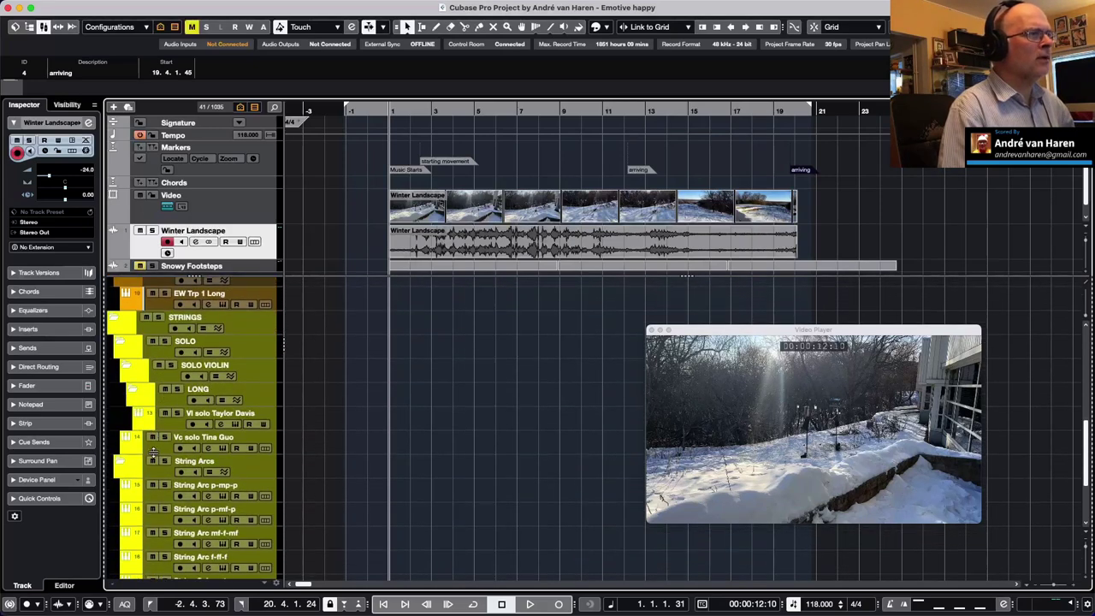
pyautogui.scroll(-6, 216, 441)
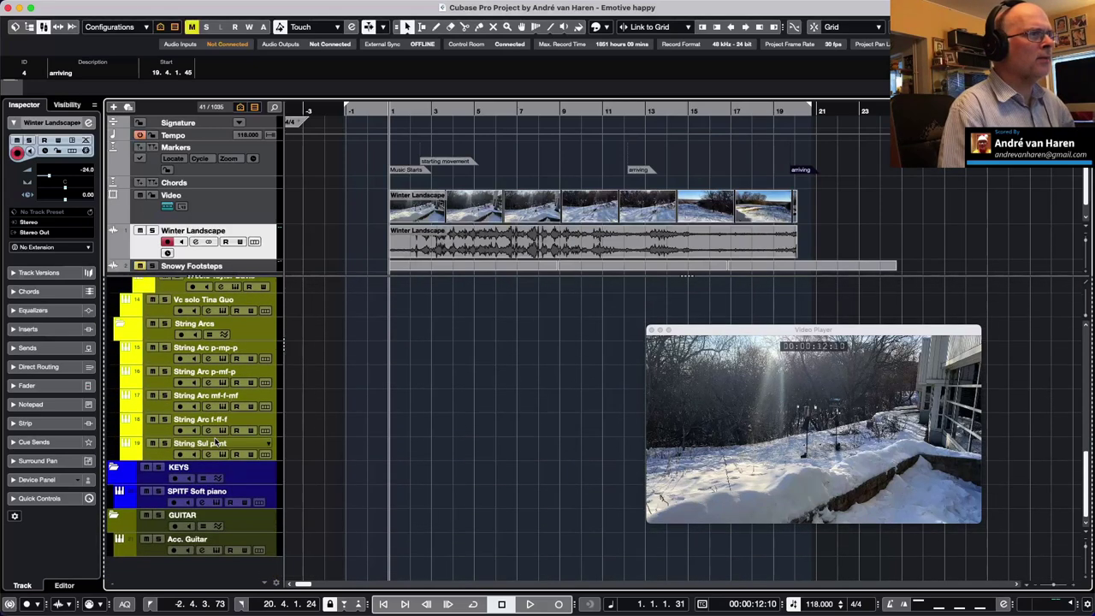
# Step: Search the project's tracks for "cel" and bring up the first Celesta track in the KEYS folder
pyautogui.click(275, 108)
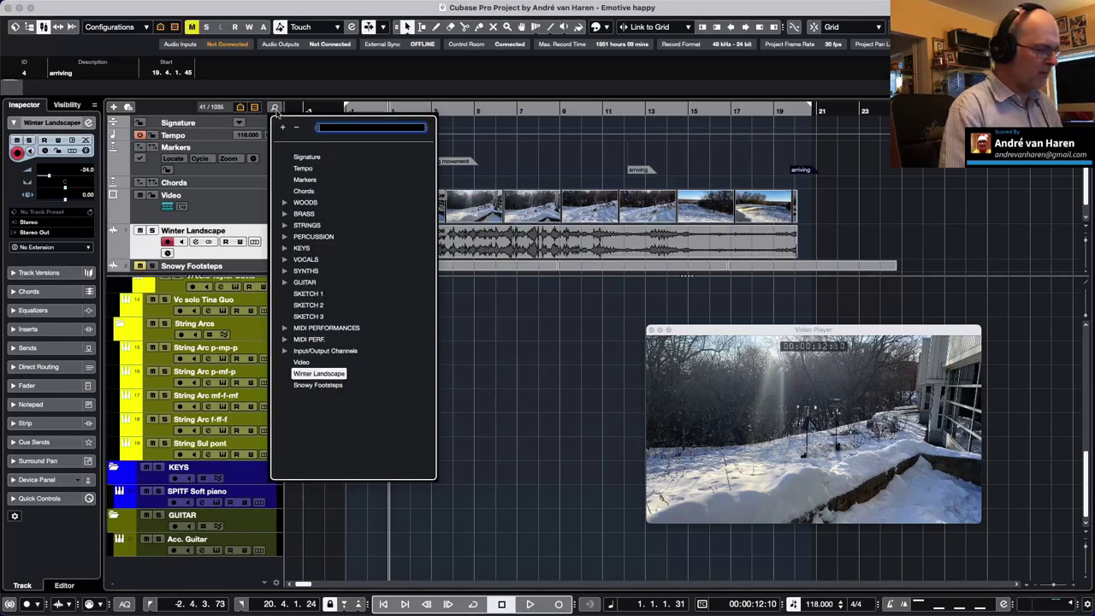
pyautogui.write('cel')
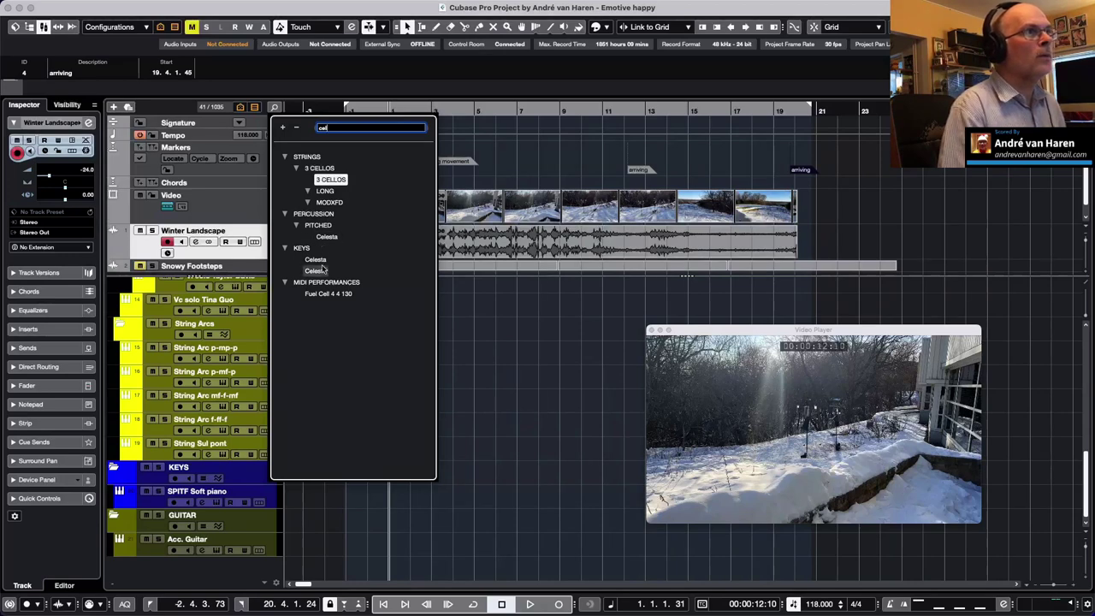
pyautogui.click(323, 262)
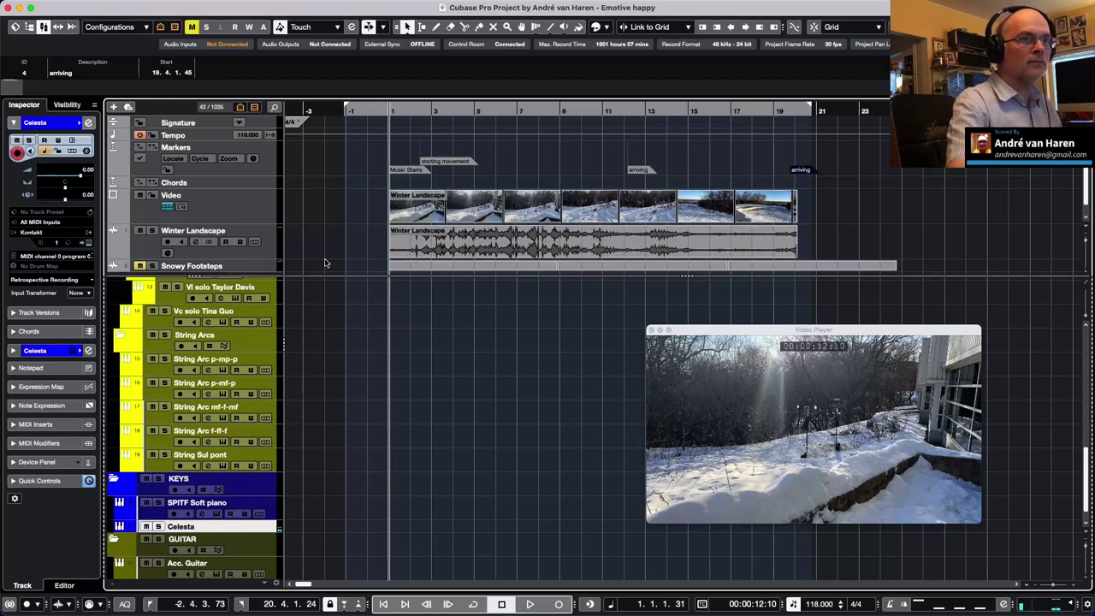
pyautogui.click(387, 111)
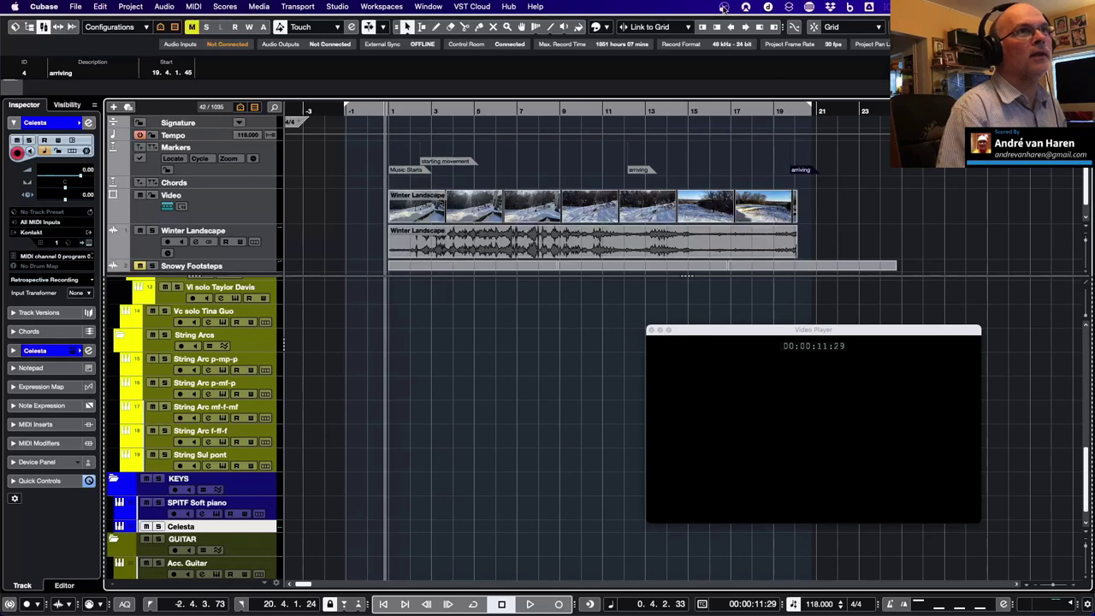
pyautogui.click(724, 7)
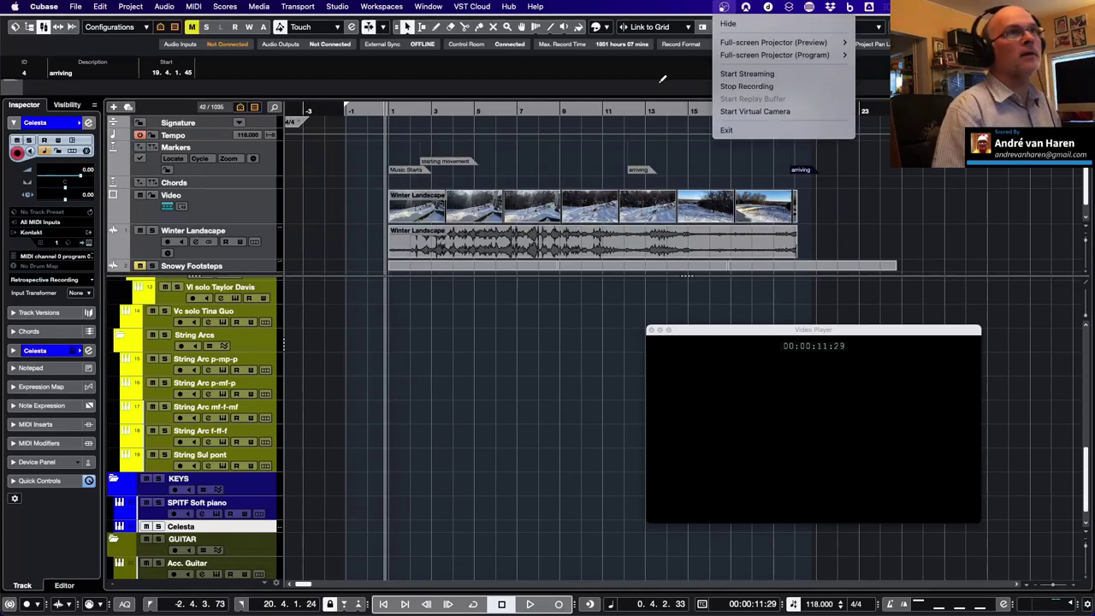
pyautogui.click(668, 8)
# Step: Record a Celesta part from 0.3.4.68 through the end of the video and increase the Celesta track's height to show the notes
pyautogui.click(384, 112)
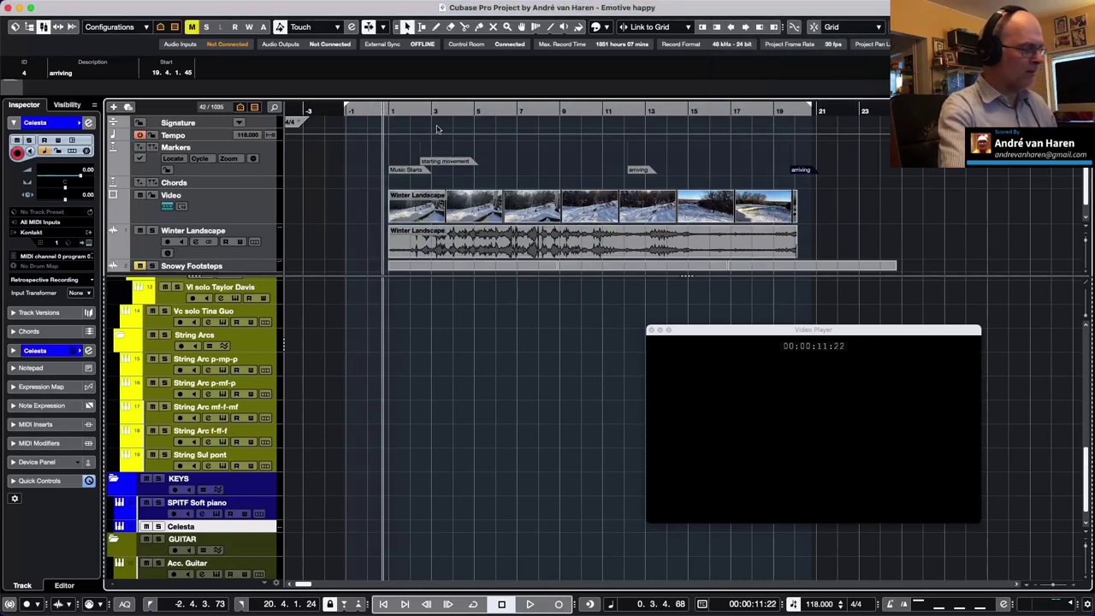
pyautogui.press('KP_Multiply')
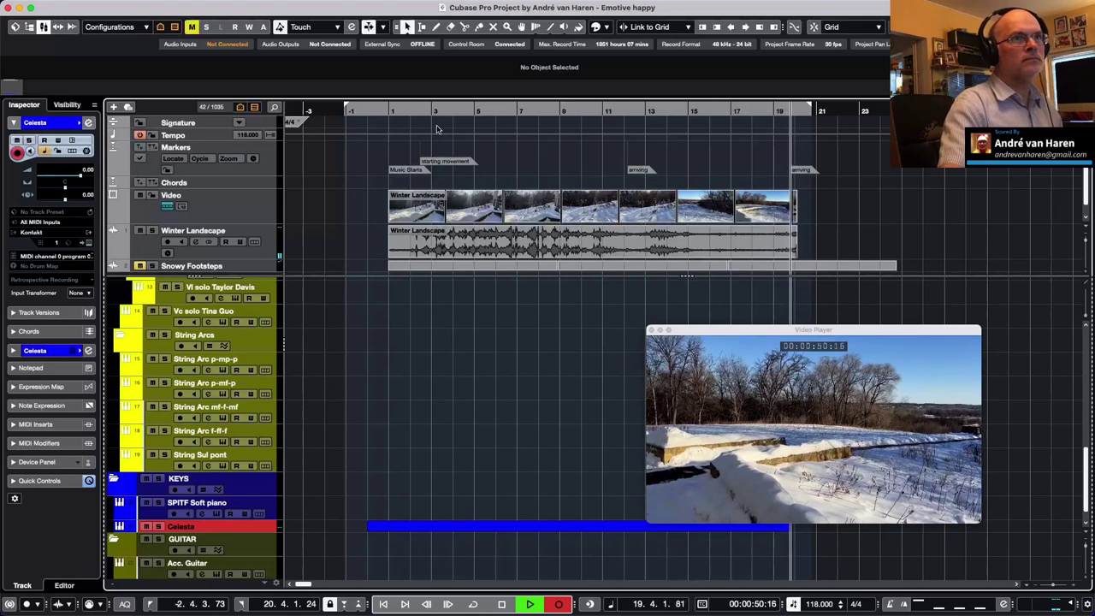
pyautogui.press('space')
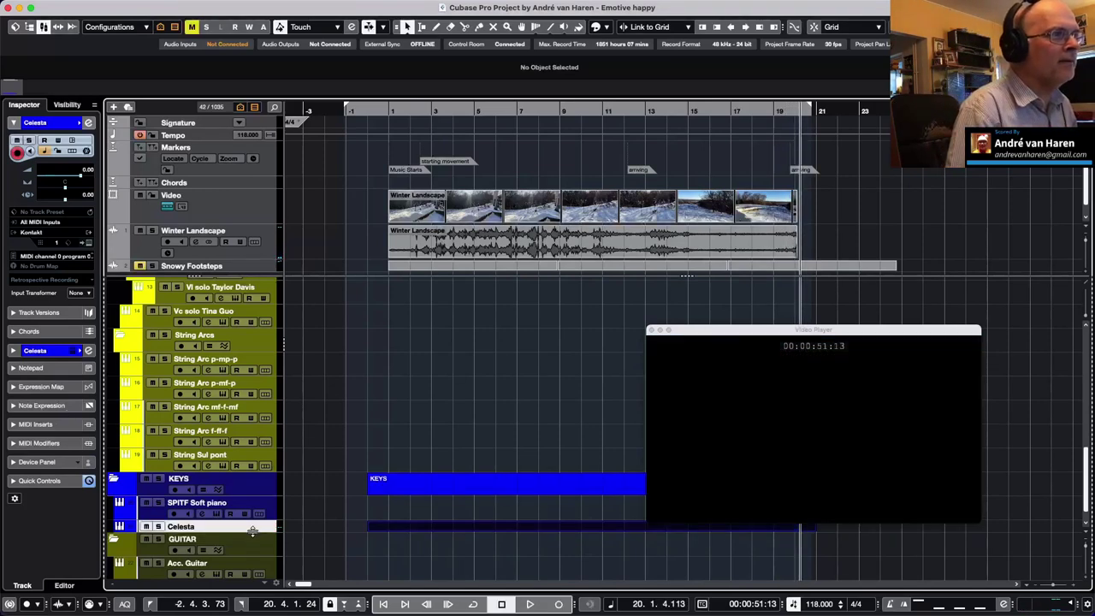
pyautogui.moveTo(252, 531); pyautogui.dragTo(250, 554)
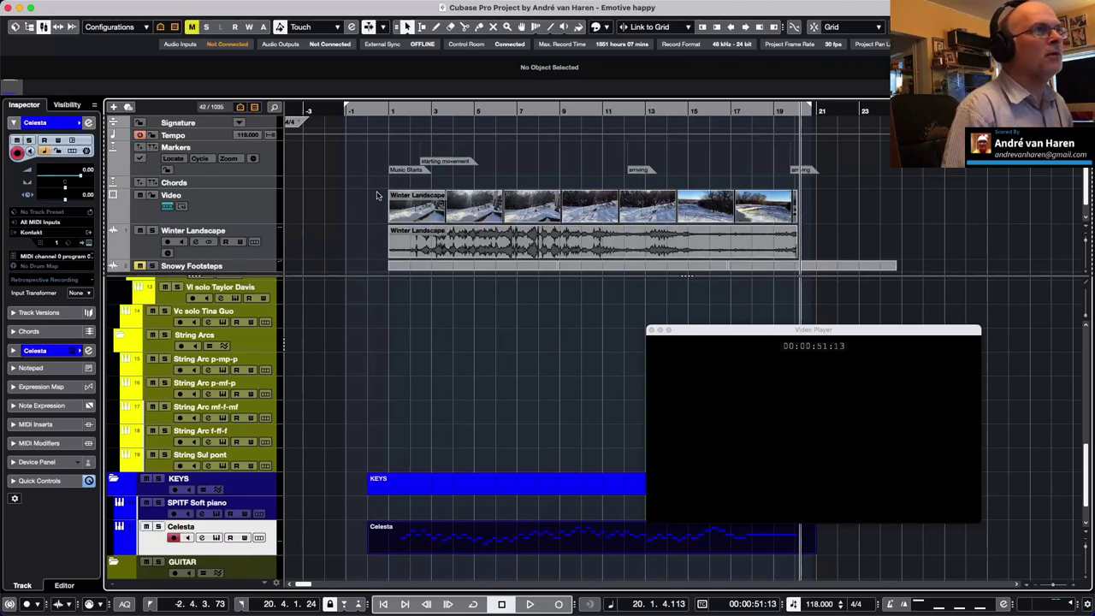
# Step: Select the Chords track to show its controls and briefly play the recorded opening from the video's start
pyautogui.click(270, 186)
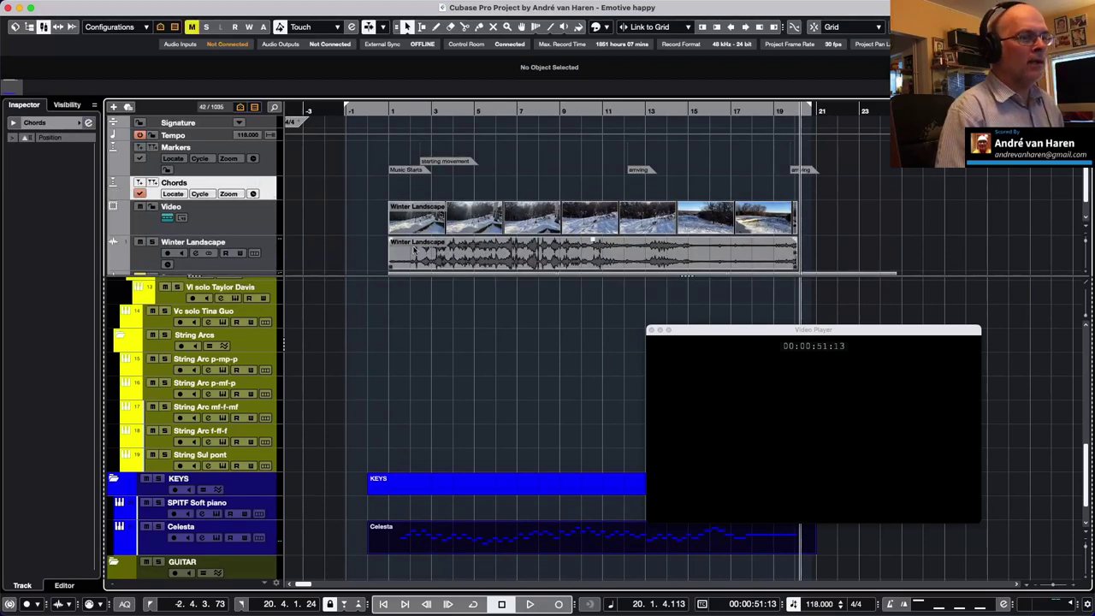
pyautogui.click(385, 112)
pyautogui.press('space')
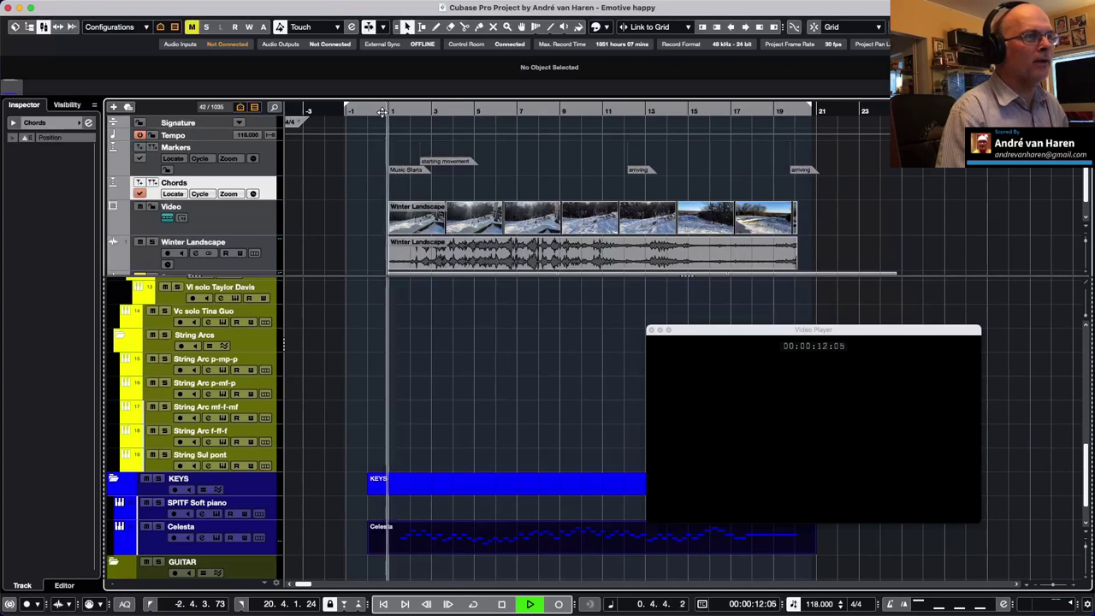
pyautogui.press('space')
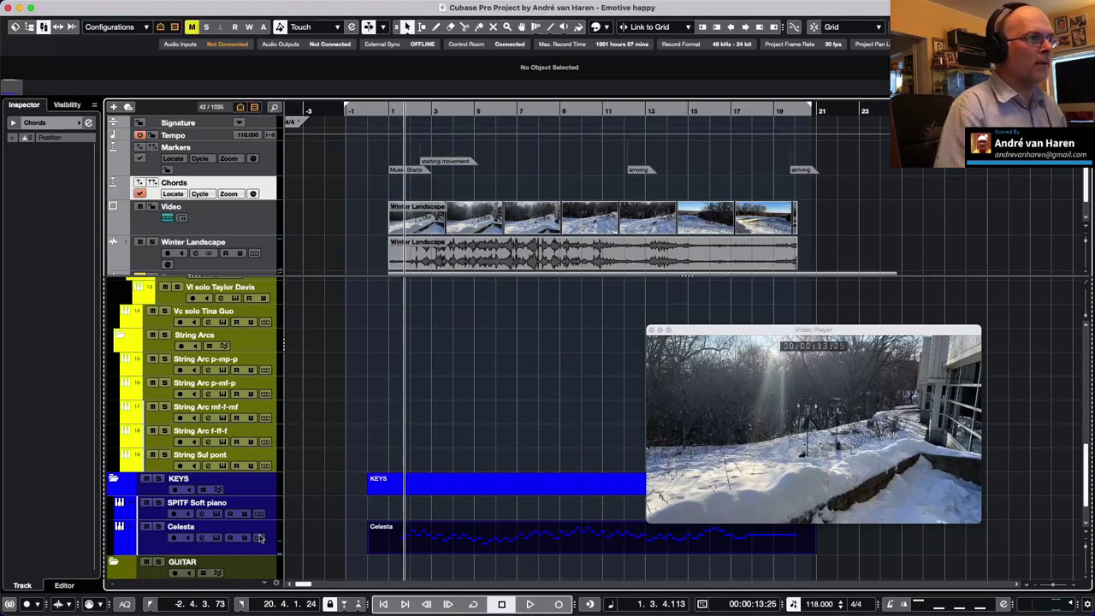
# Step: With the Celesta track ready for live playing, add a Chords track marker at 0.4.4.49 described as "d" and start playback
pyautogui.click(265, 550)
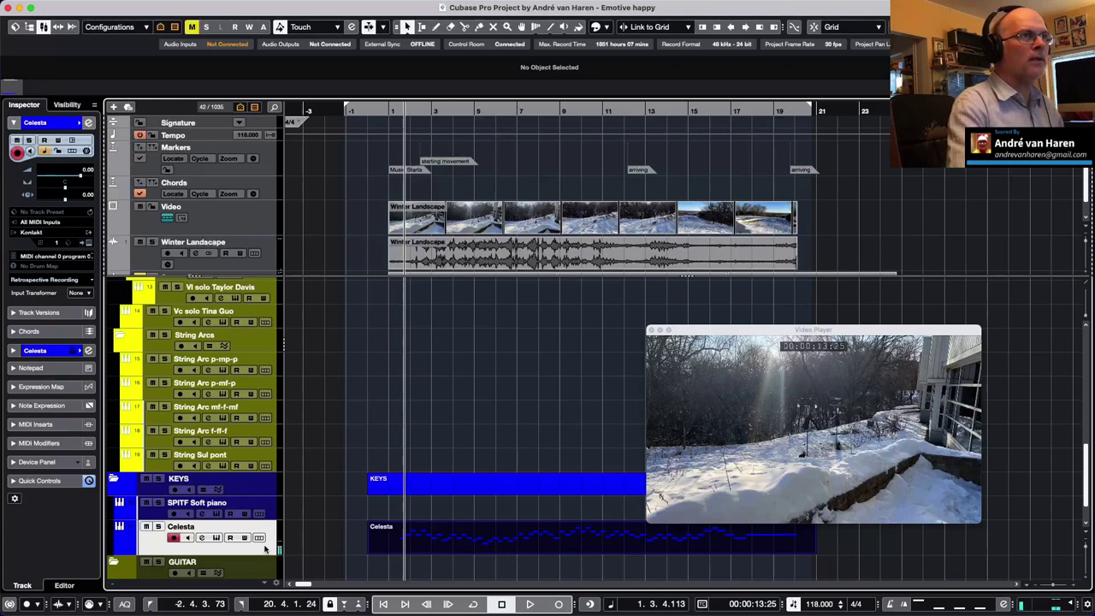
pyautogui.click(388, 112)
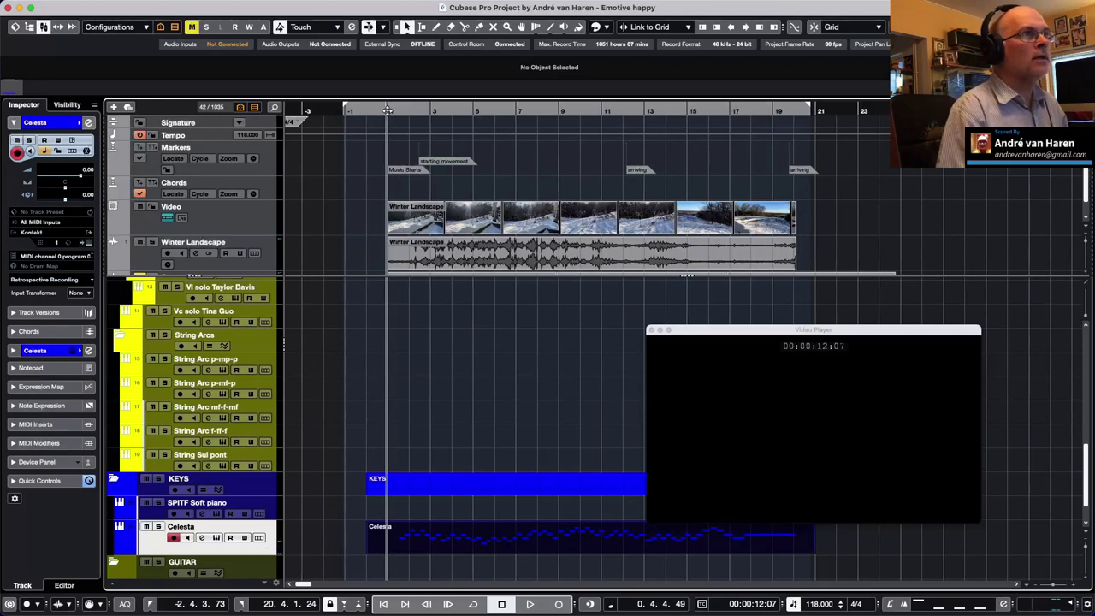
pyautogui.click(142, 186)
pyautogui.click(108, 72)
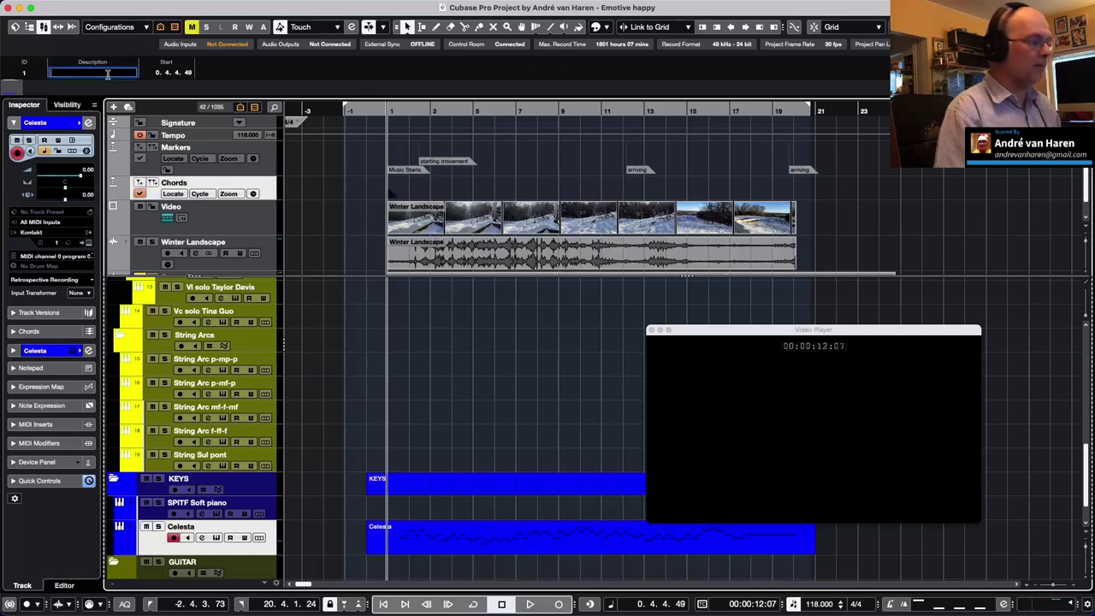
pyautogui.write('d')
pyautogui.press('Return')
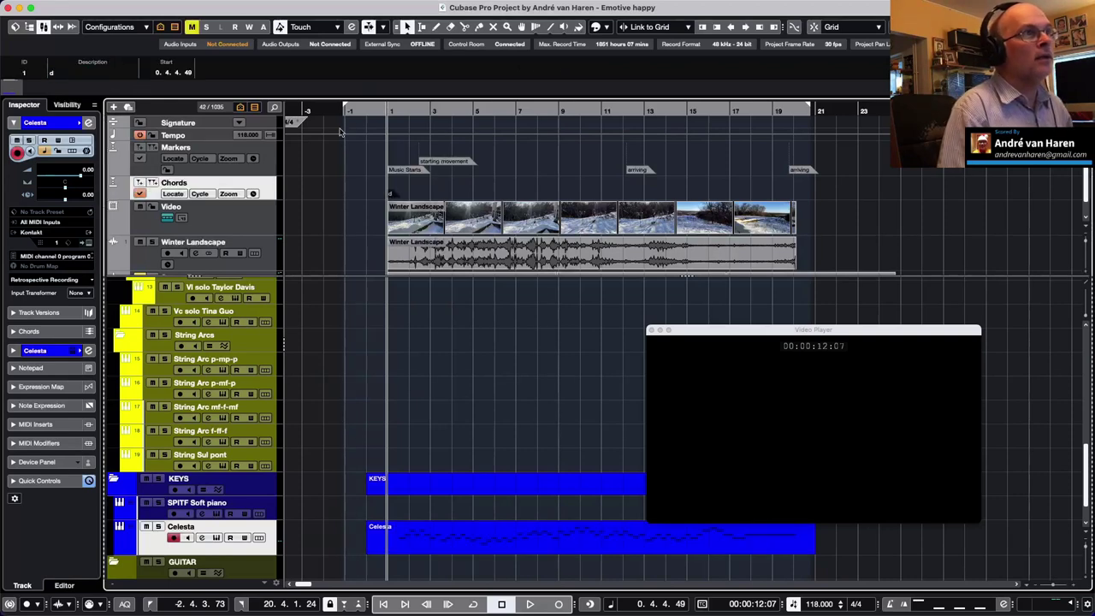
pyautogui.press('space')
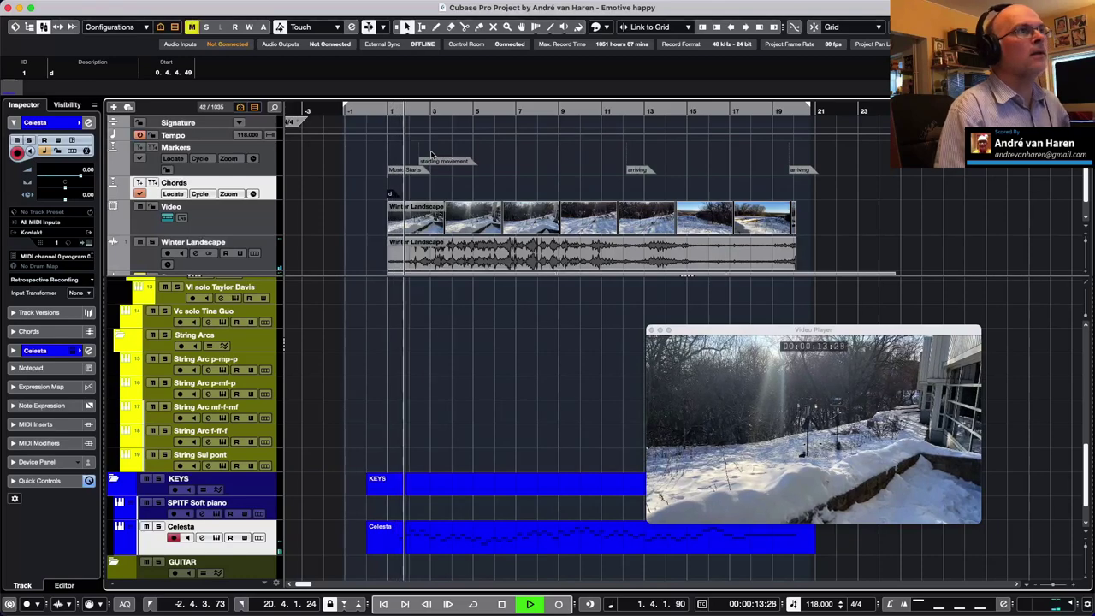
# Step: During playback, add a Chords track marker at 6.1.1.30, stop playback and set the marker's description to "bflat"
pyautogui.click(139, 182)
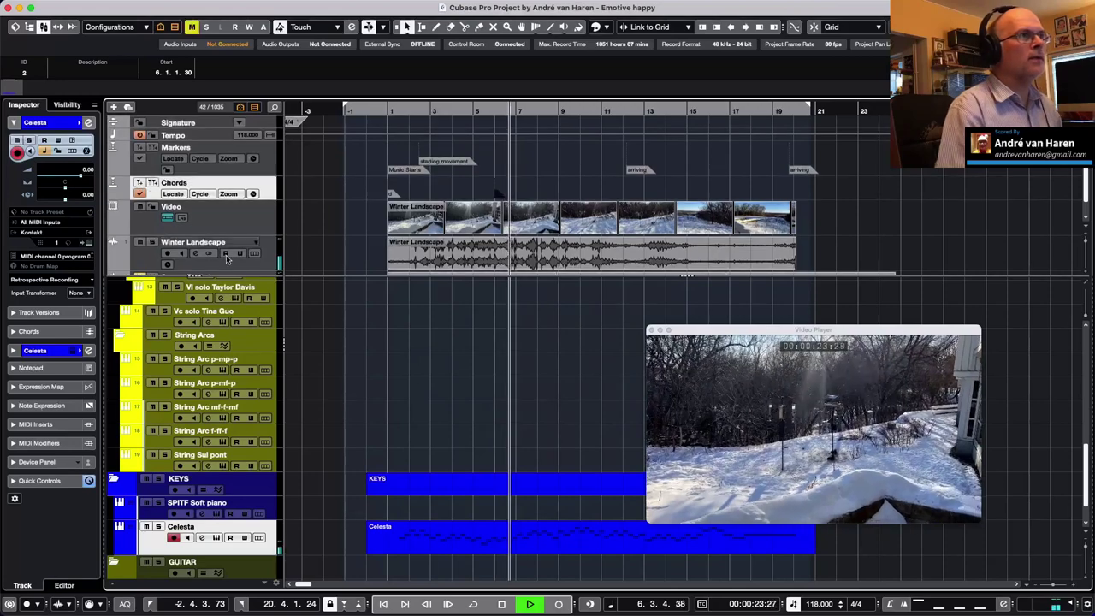
pyautogui.click(371, 333)
pyautogui.scroll(1, 372, 333)
pyautogui.press('space')
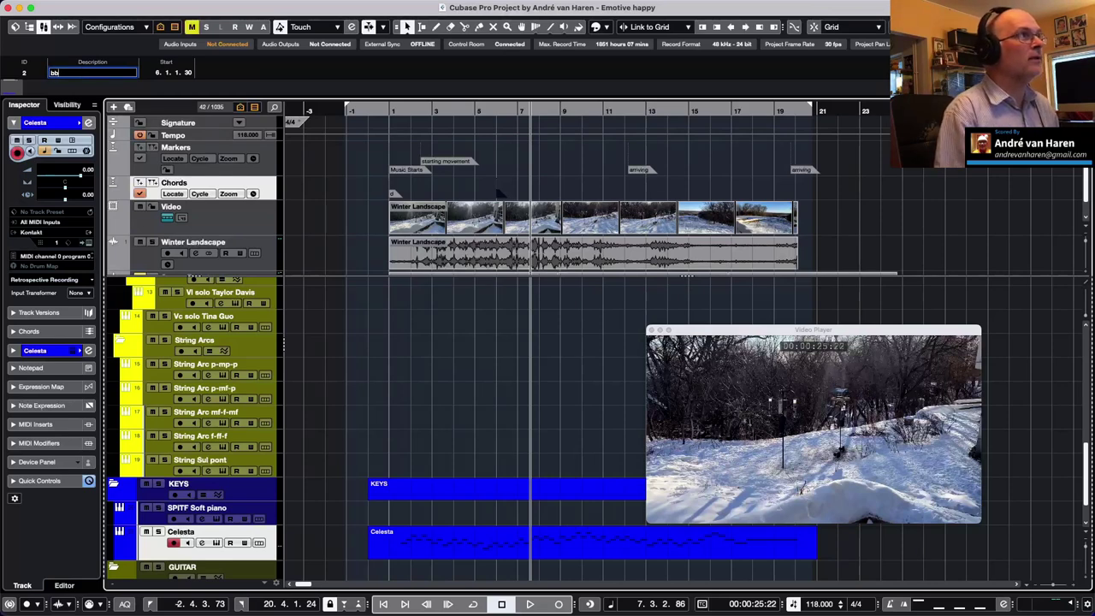
pyautogui.write('Bb')
pyautogui.press('Return')
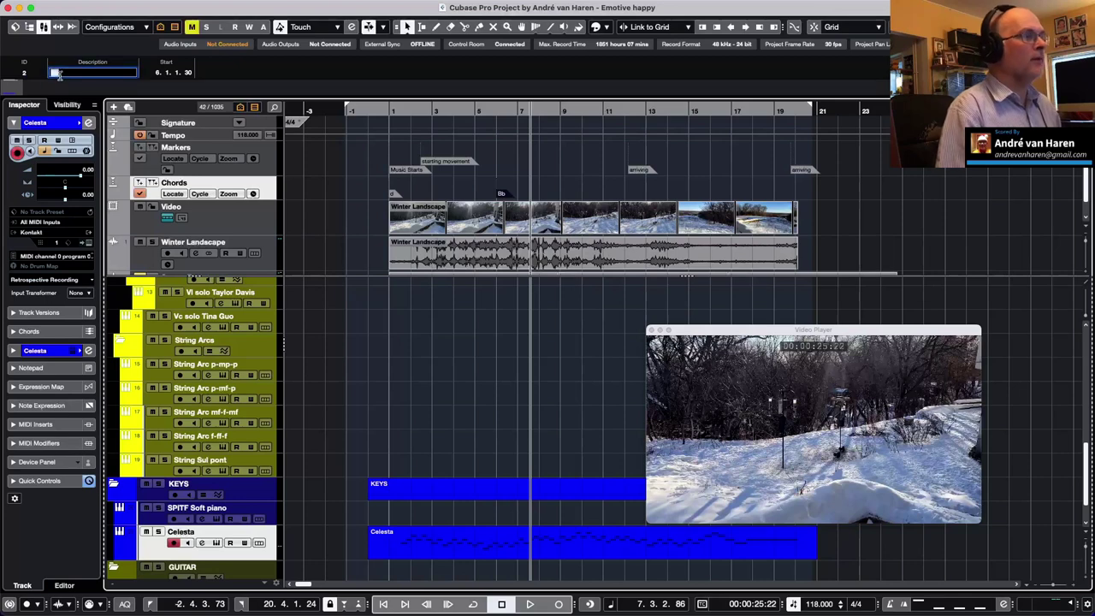
pyautogui.press('Return')
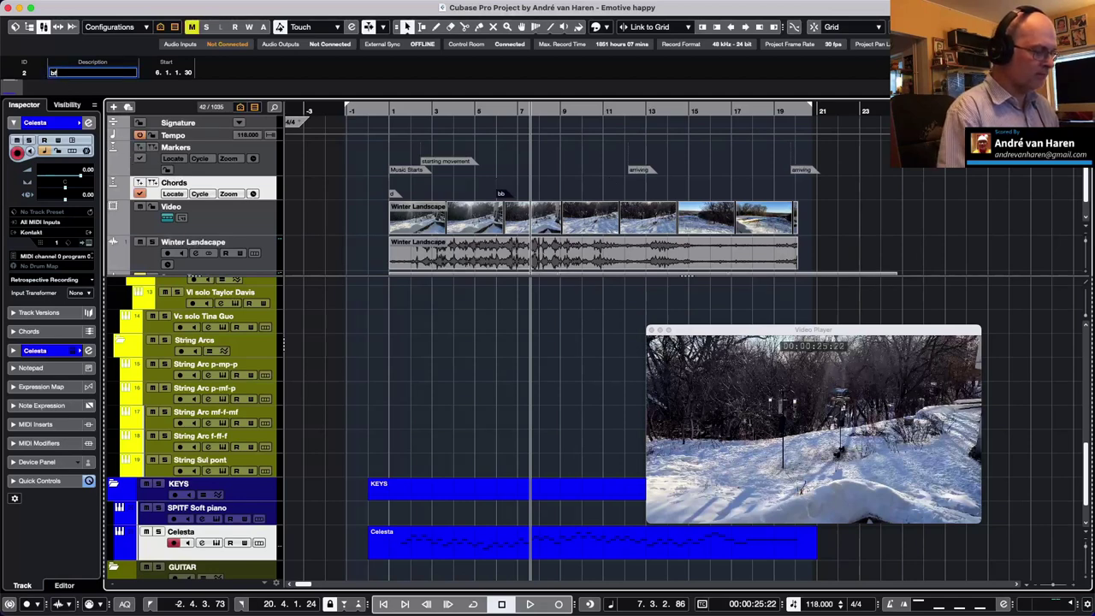
pyautogui.press('Return')
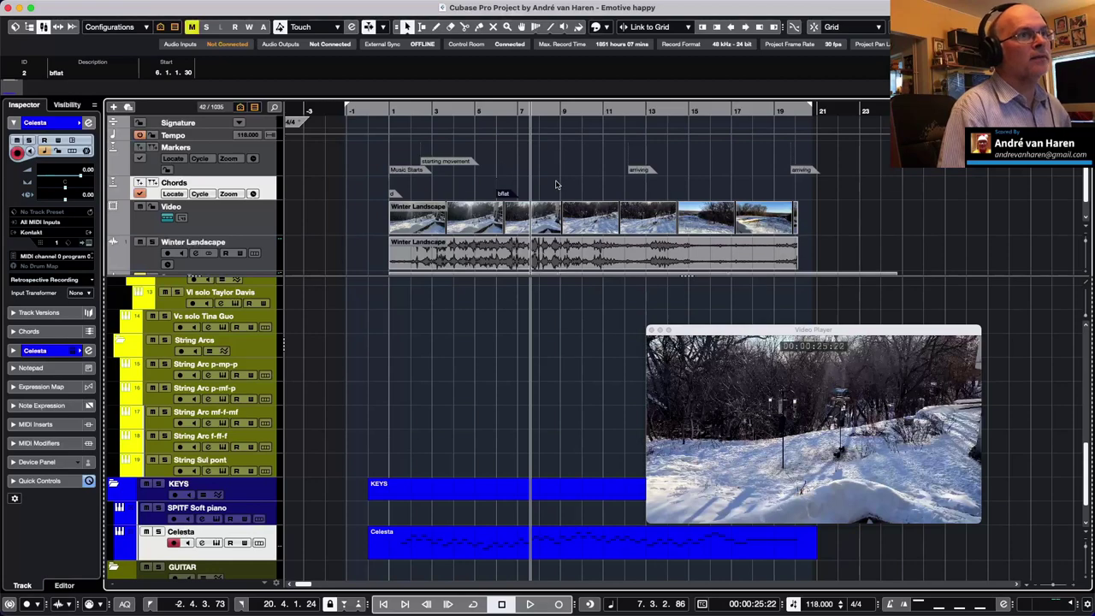
# Step: Replay the passage from about bar 8 and add a Chords track marker at 9.2.3.60 described as "f#"
pyautogui.press('space')
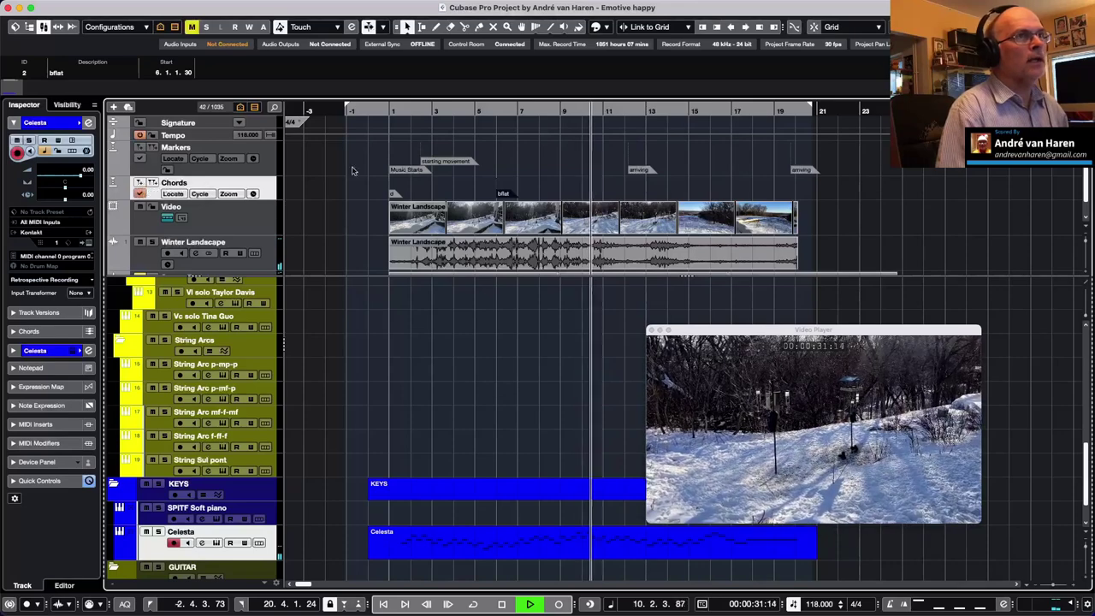
pyautogui.press('space')
pyautogui.click(550, 114)
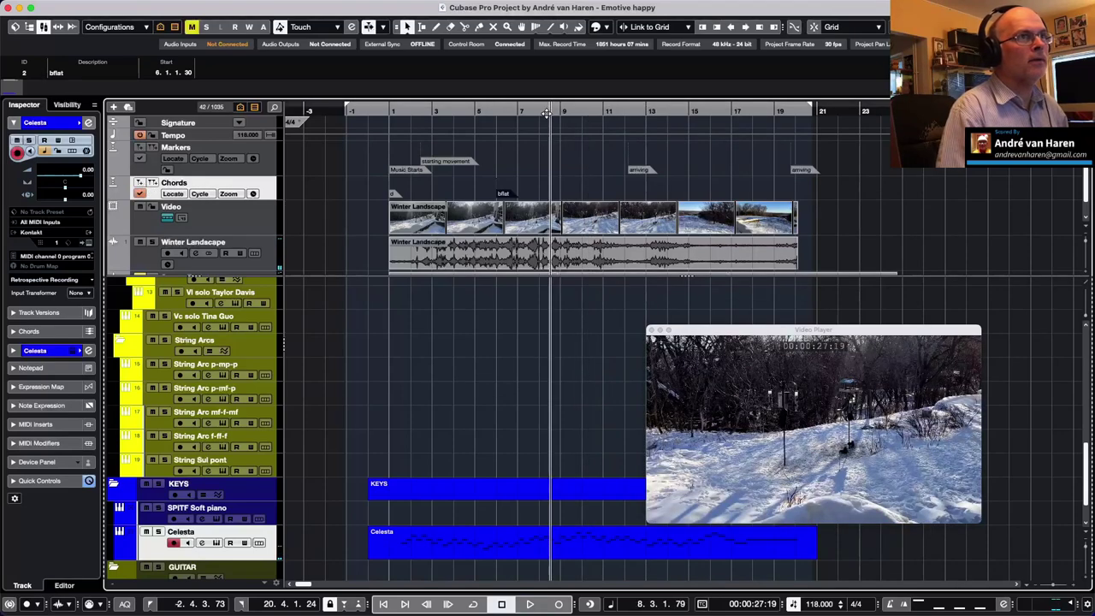
pyautogui.press('space')
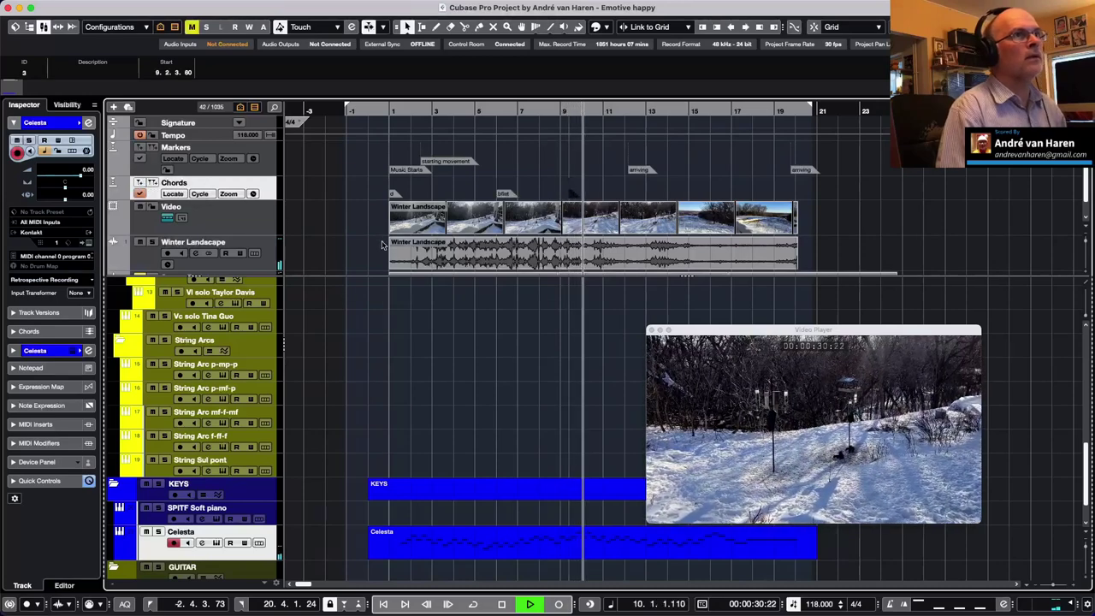
pyautogui.click(76, 74)
pyautogui.write('f')
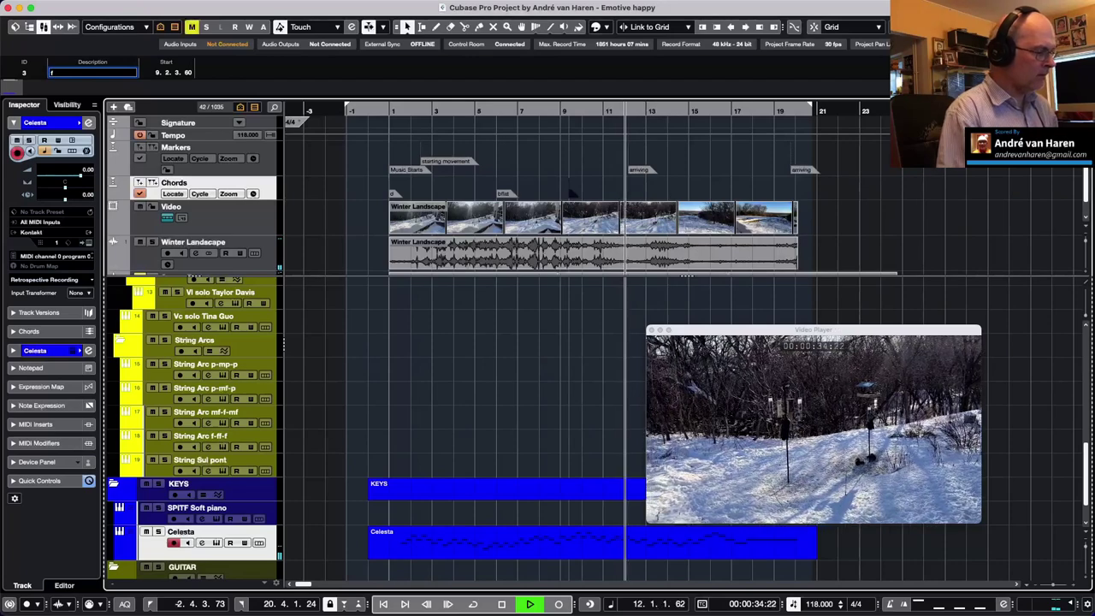
pyautogui.write('f')
pyautogui.press('Return')
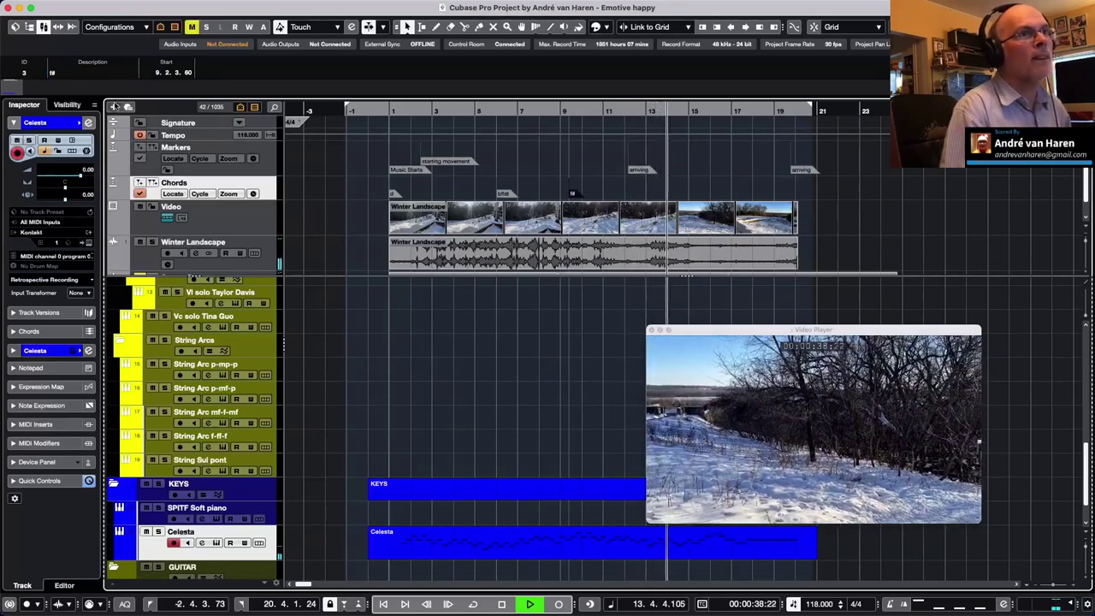
# Step: Replay from about bar 11, add a Markers track marker at 13.1.2.119 described as "d", and stop playback
pyautogui.press('space')
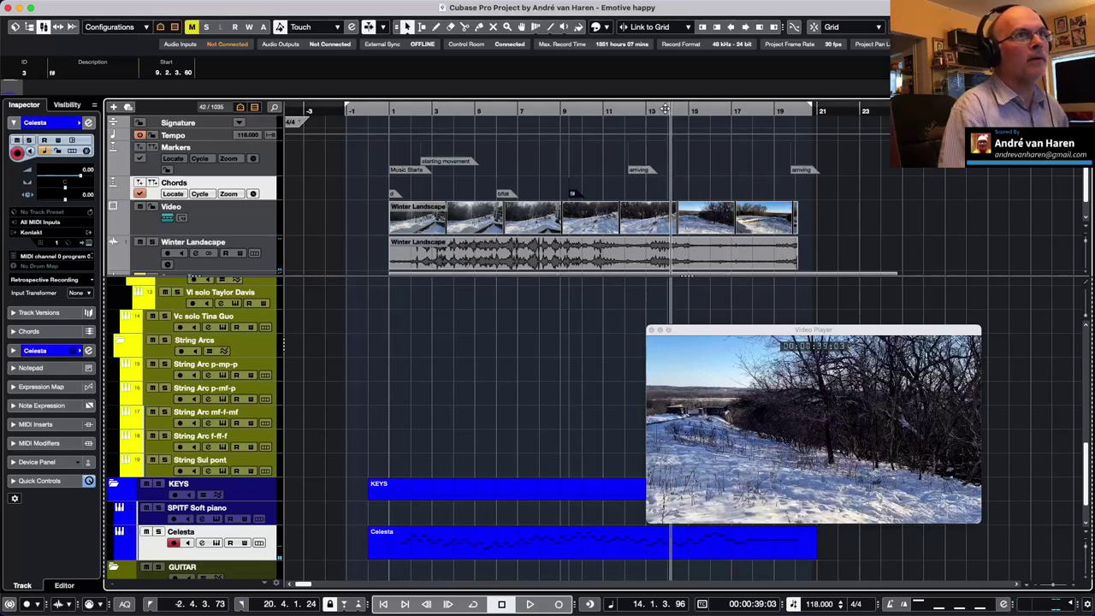
pyautogui.click(603, 111)
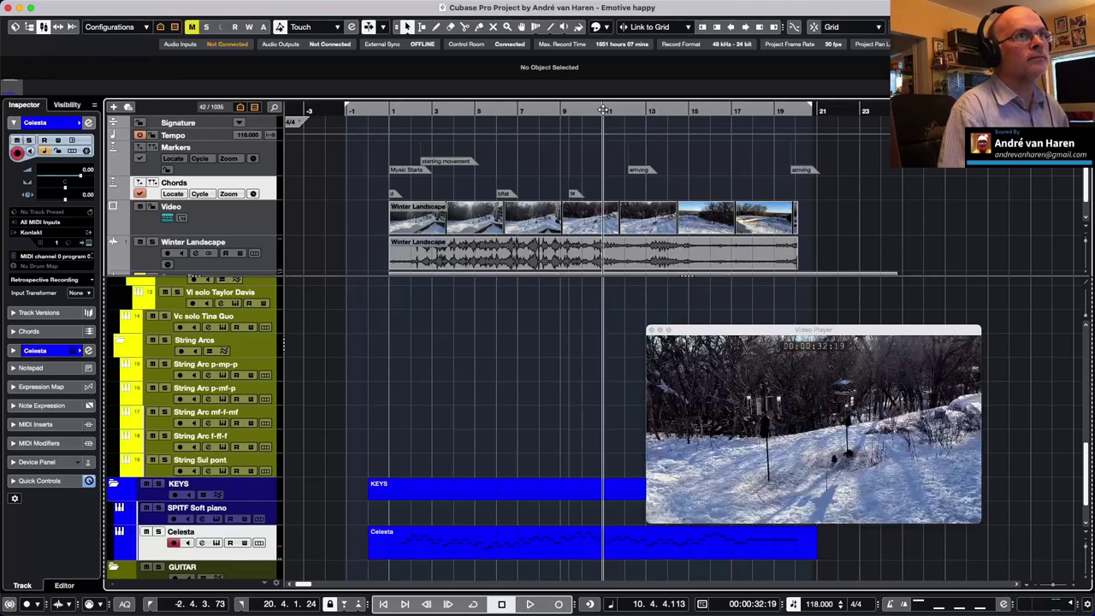
pyautogui.press('space')
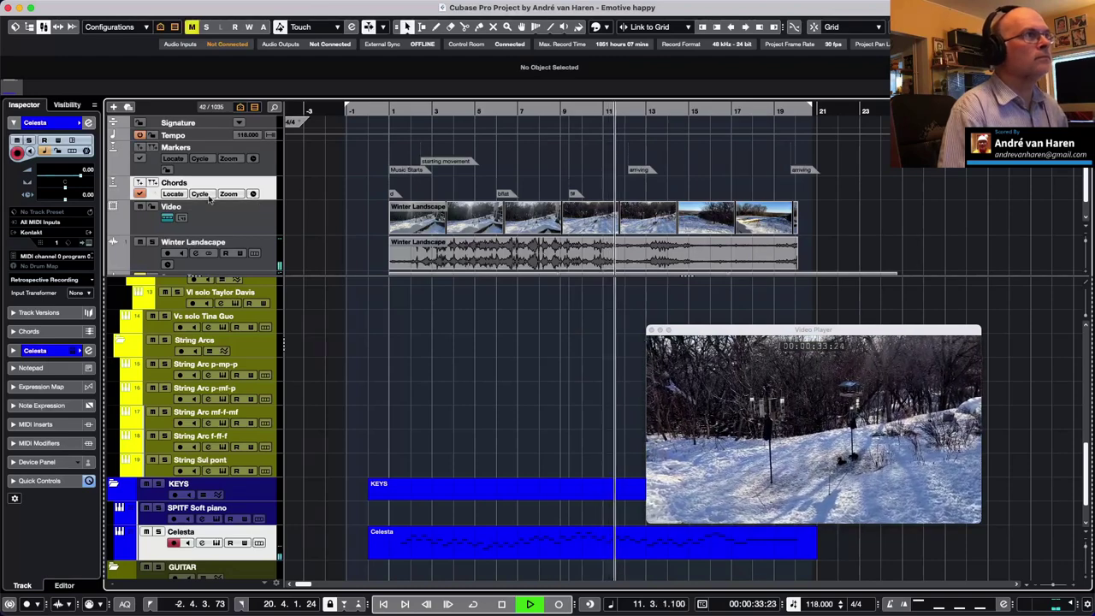
pyautogui.click(139, 151)
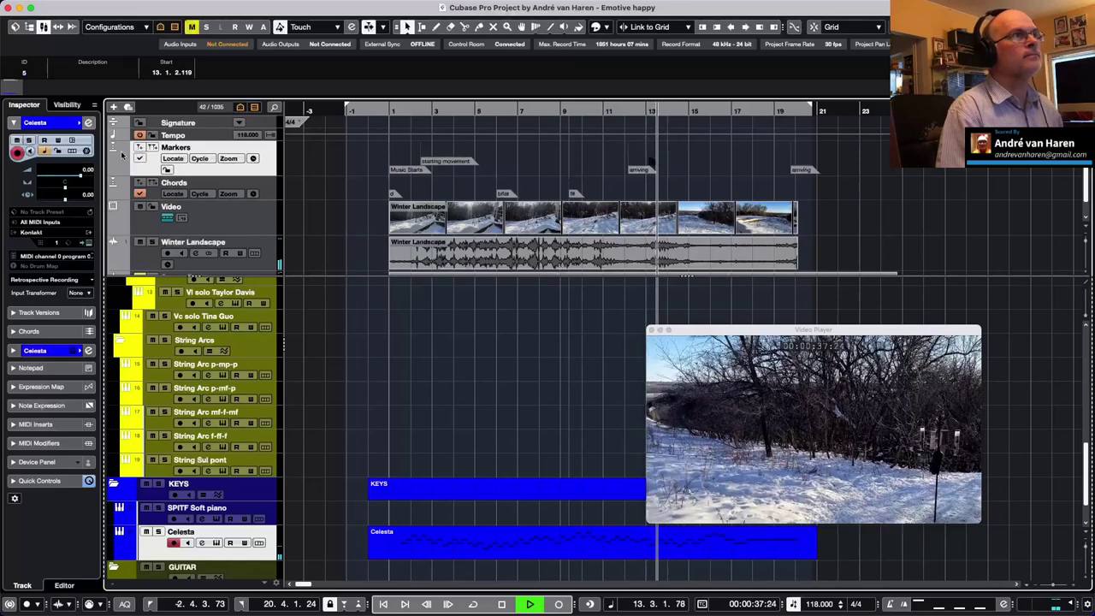
pyautogui.click(92, 71)
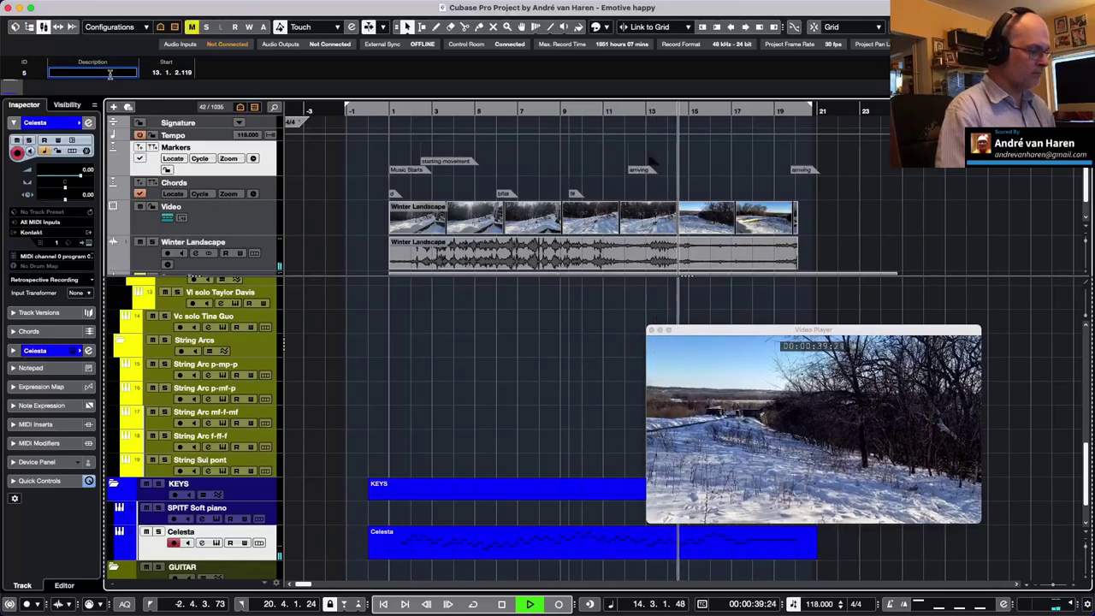
pyautogui.write('d')
pyautogui.press('Return')
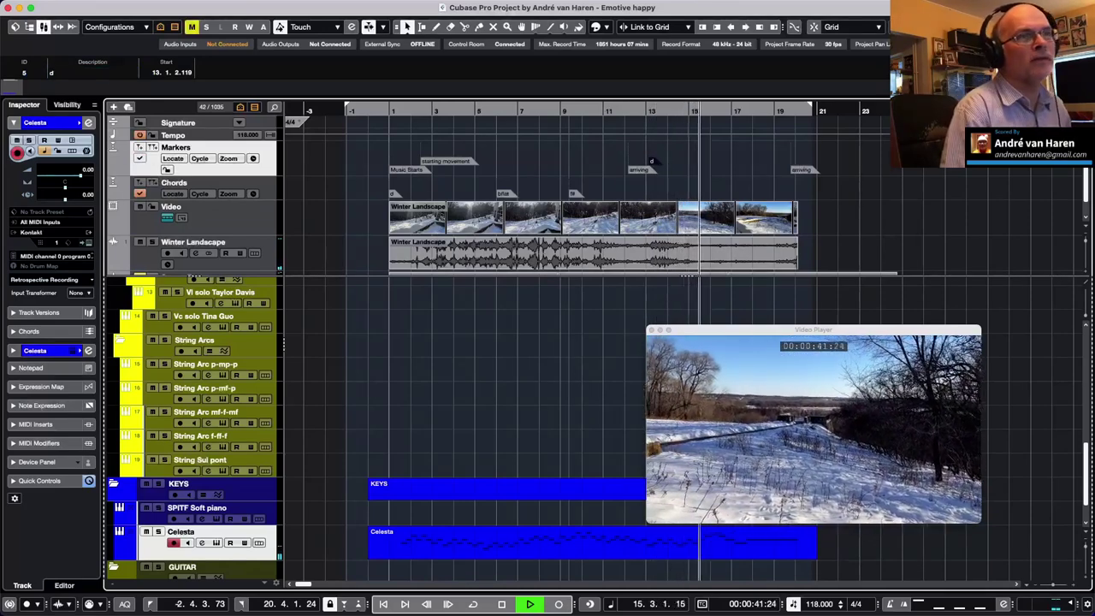
pyautogui.press('space')
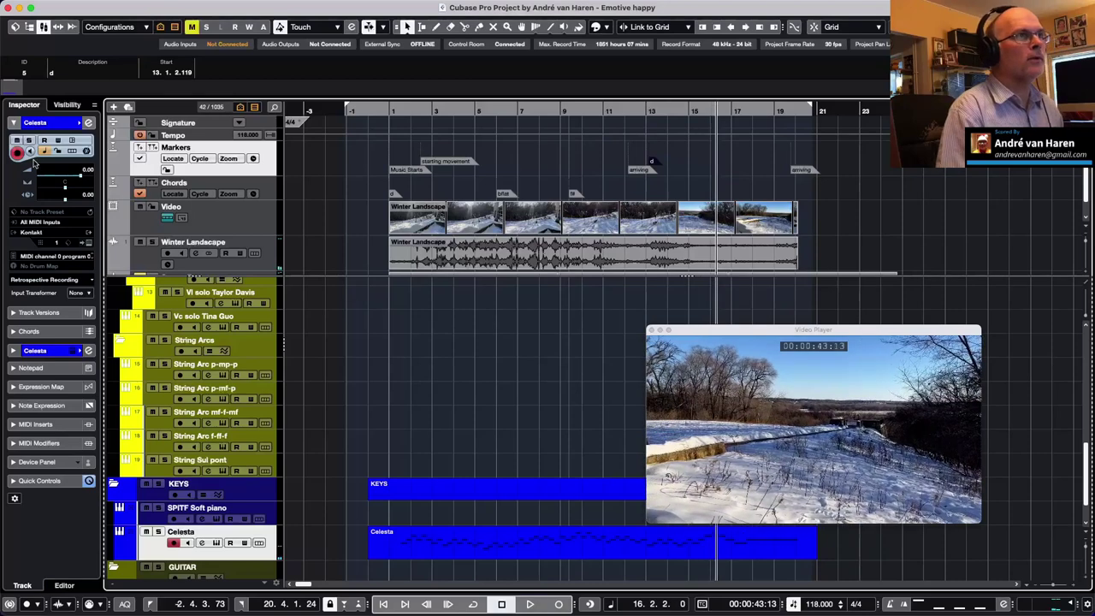
# Step: Change the "bflat" marker's description to "b flat" and move the "d" marker at 13.1.2.119 onto the Chords track
pyautogui.click(506, 195)
pyautogui.click(55, 74)
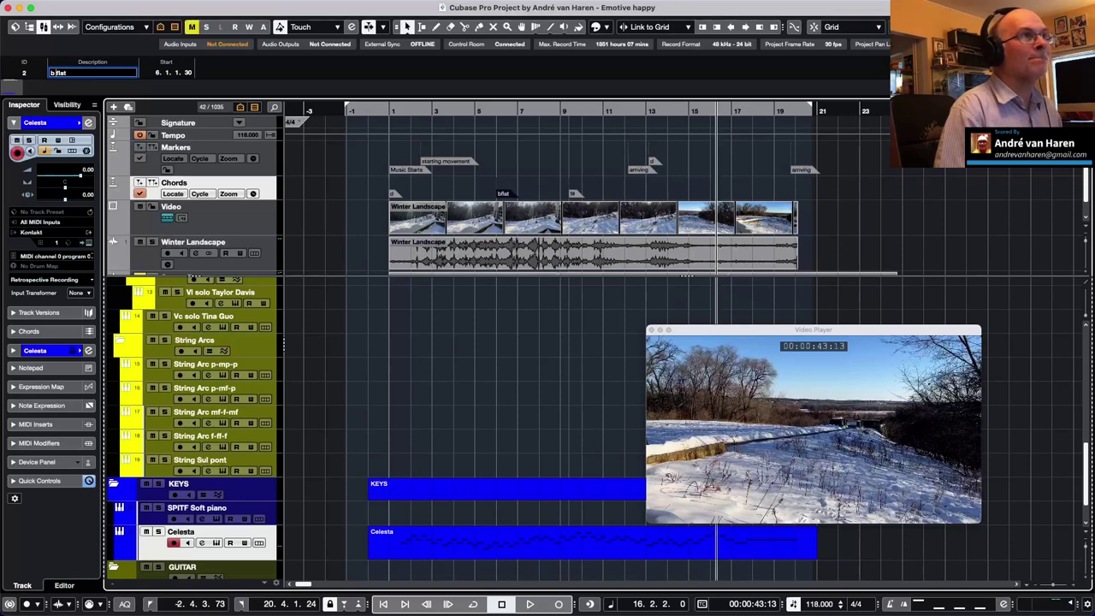
pyautogui.press('Return')
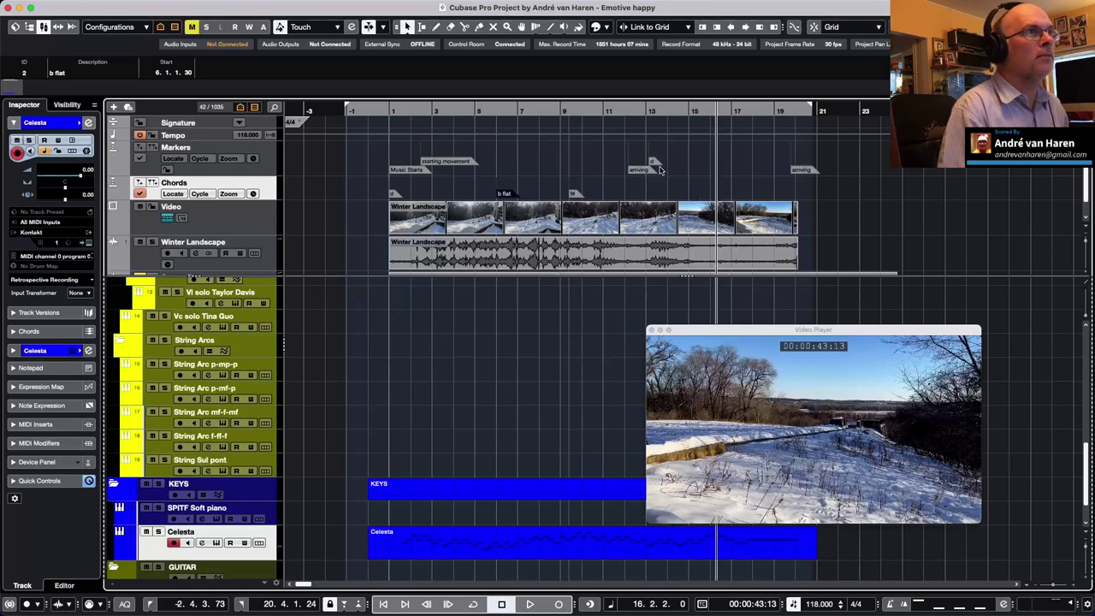
pyautogui.moveTo(653, 163); pyautogui.dragTo(654, 194)
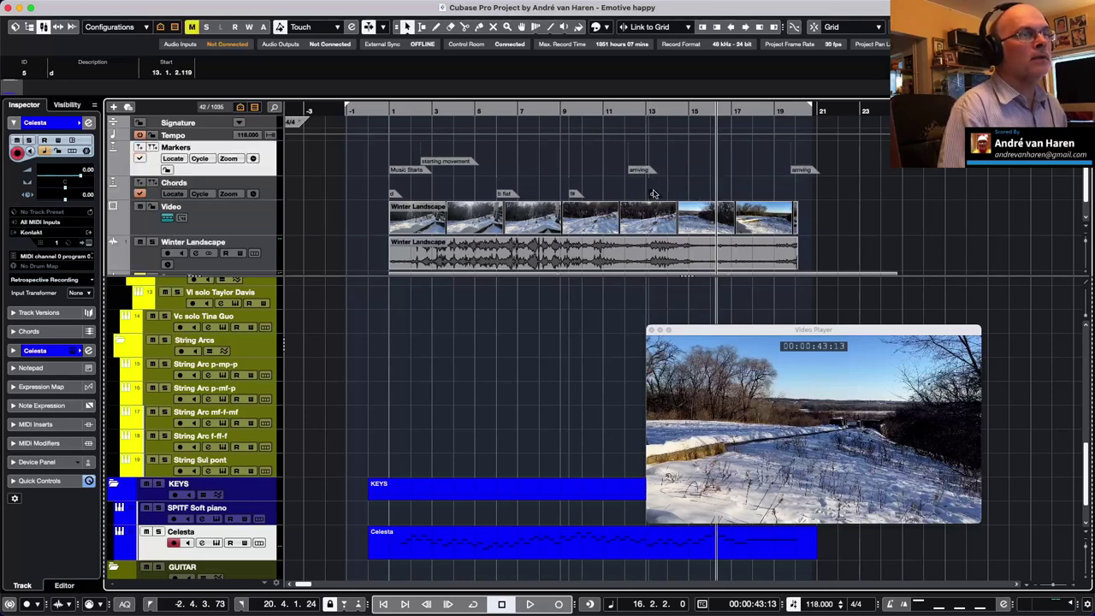
# Step: Play the Celesta part from just before the video's start to check it against the chord markers, ending at bar 5
pyautogui.click(378, 111)
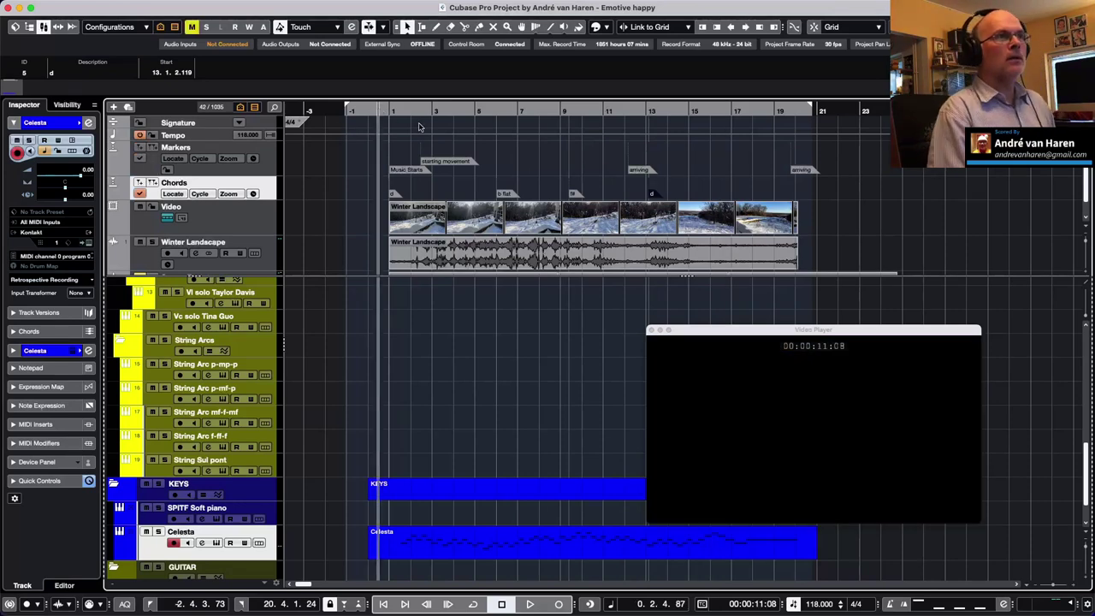
pyautogui.press('space')
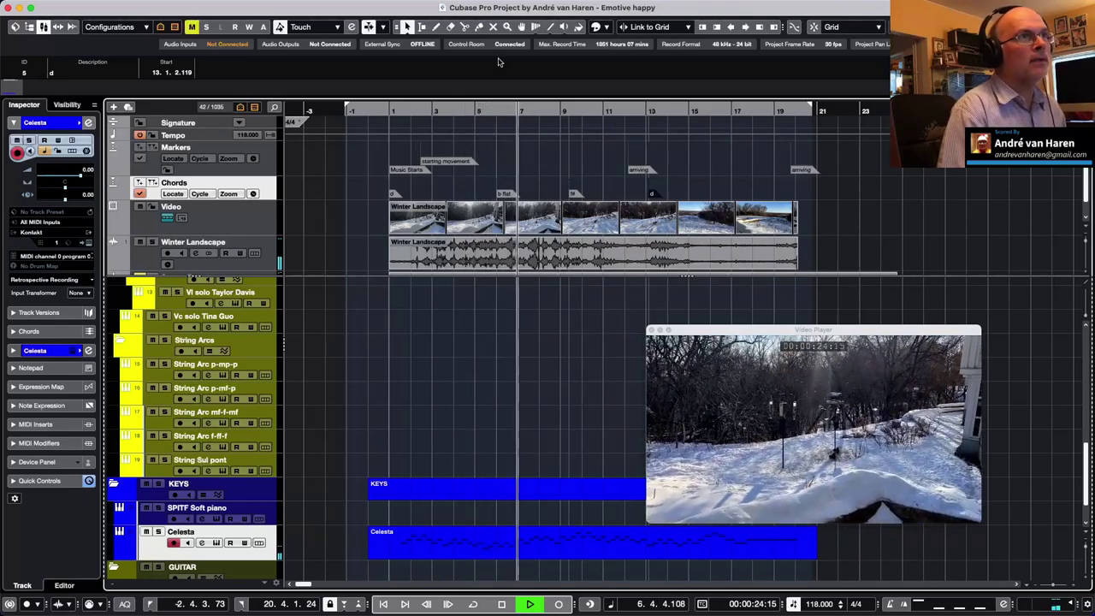
pyautogui.click(471, 110)
pyautogui.press('space')
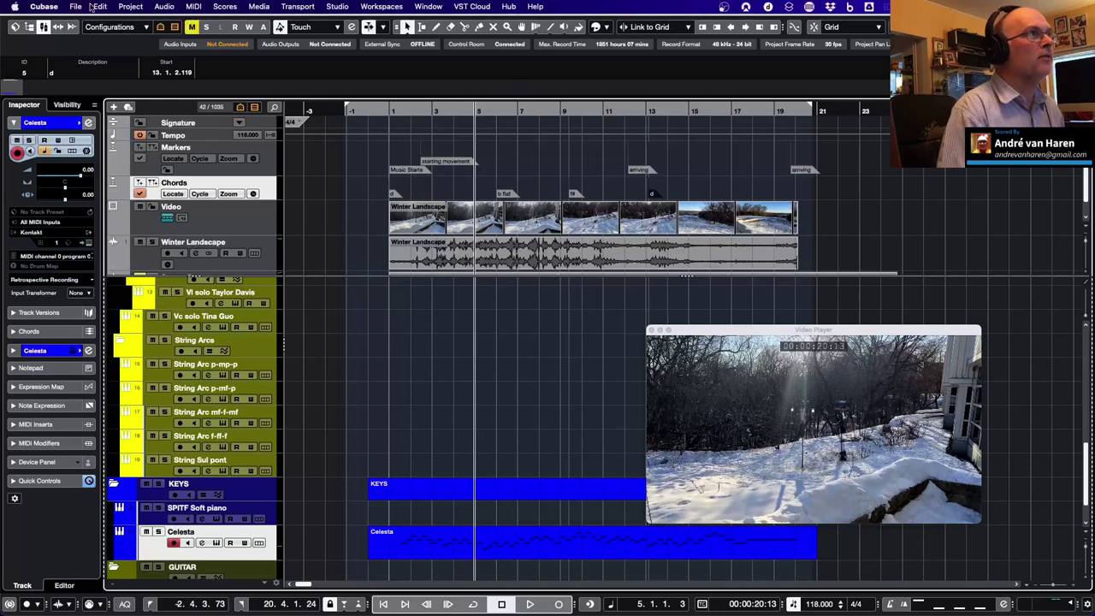
# Step: Save the project under the new name "Winter Landscape" in the Feb 1 folder
pyautogui.click(76, 6)
pyautogui.click(96, 104)
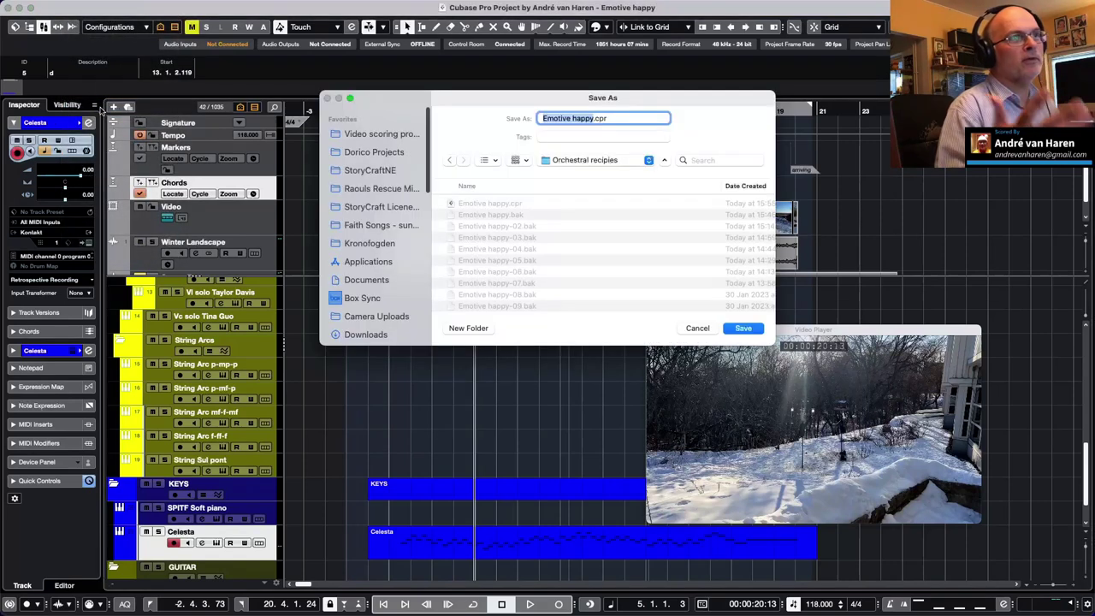
pyautogui.click(571, 162)
pyautogui.click(565, 231)
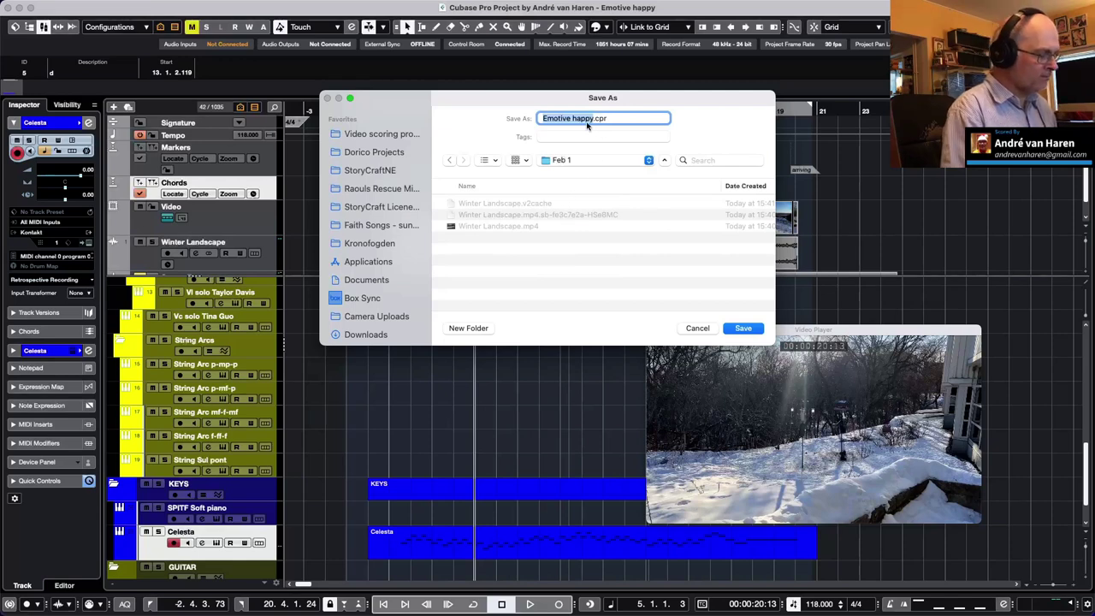
pyautogui.write('Winter Lands')
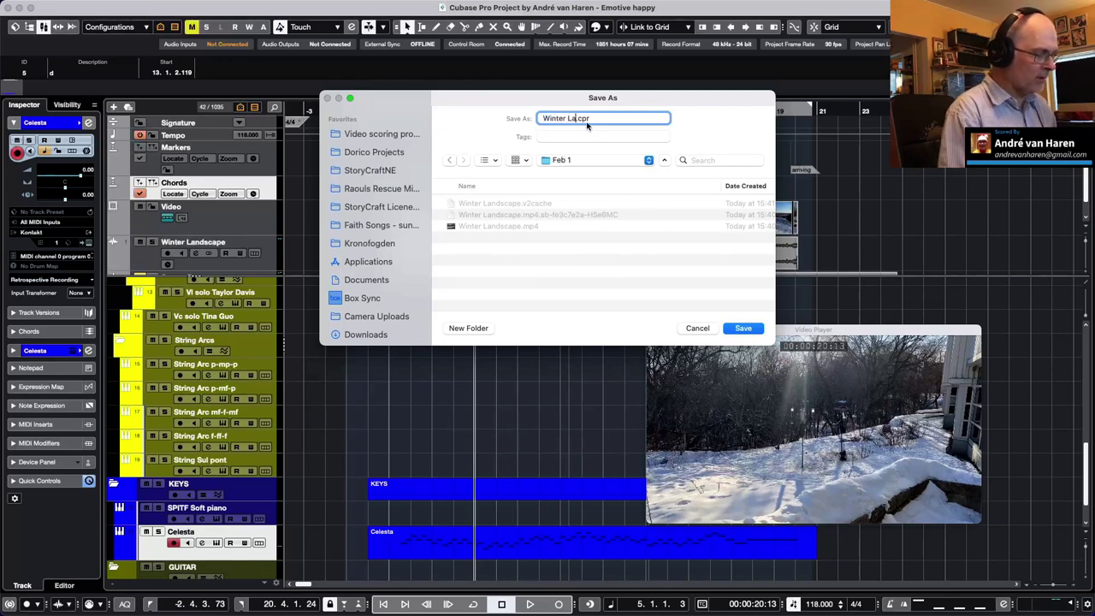
pyautogui.write('cape')
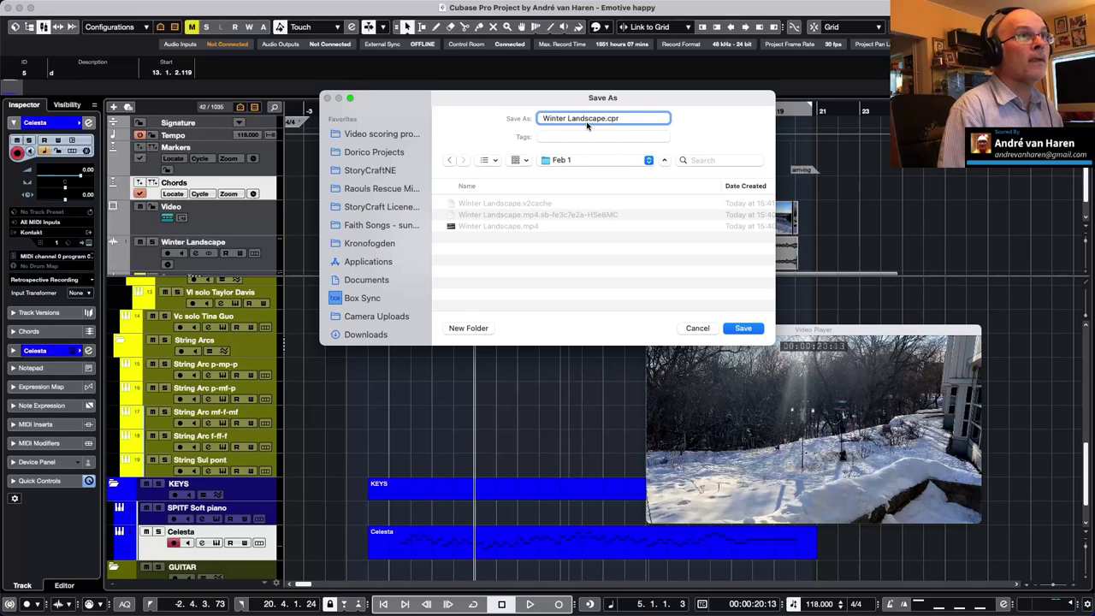
pyautogui.press('Return')
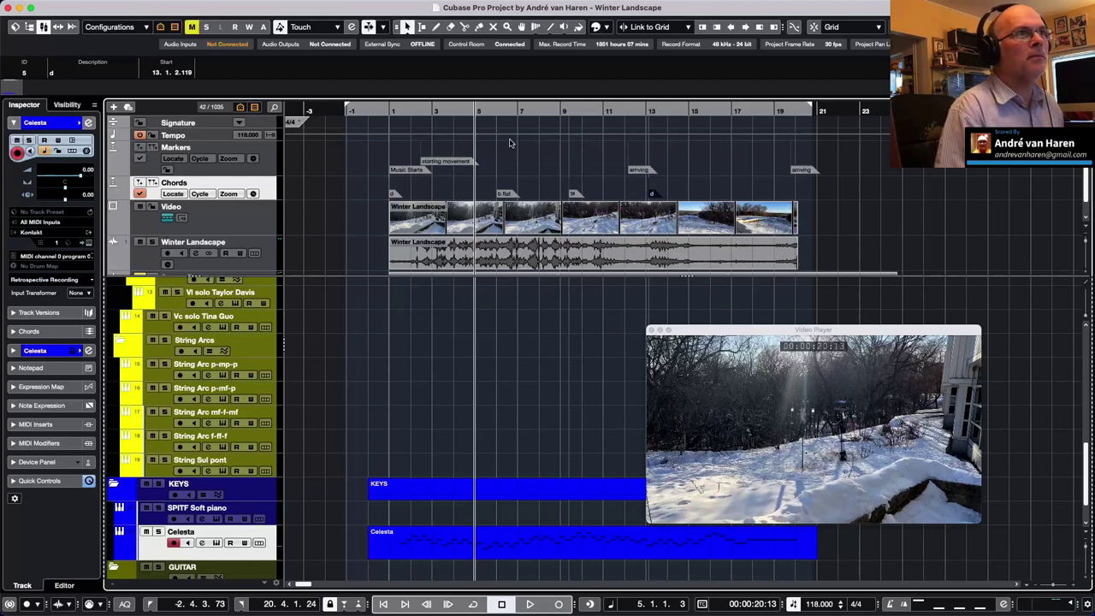
# Step: Select the Markers track, play from about 1.2.2.62 and add a position marker at 4.1.4.32
pyautogui.click(432, 112)
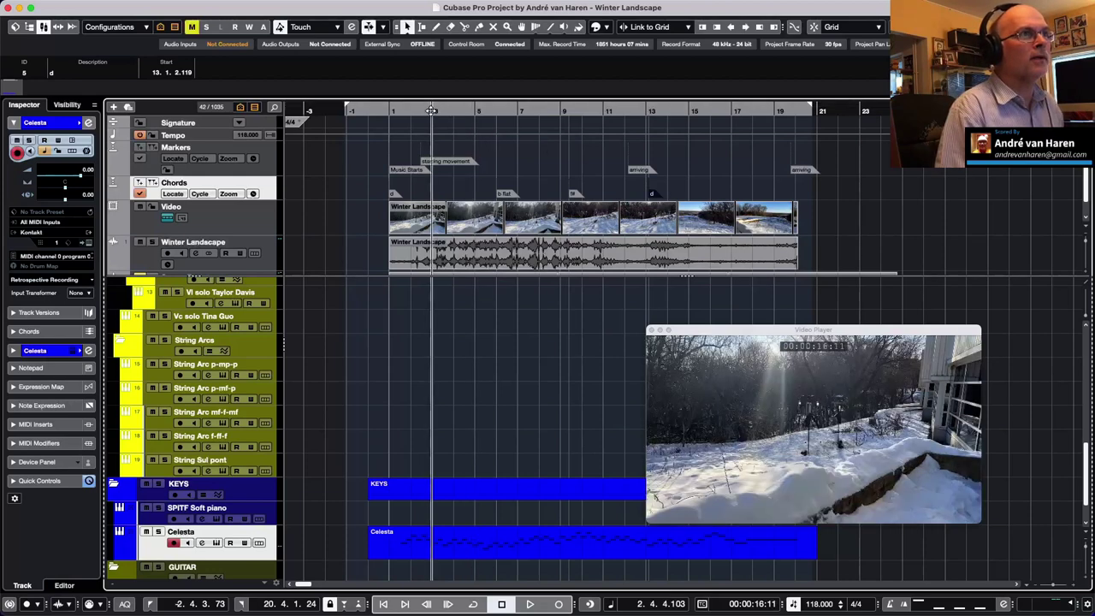
pyautogui.click(261, 170)
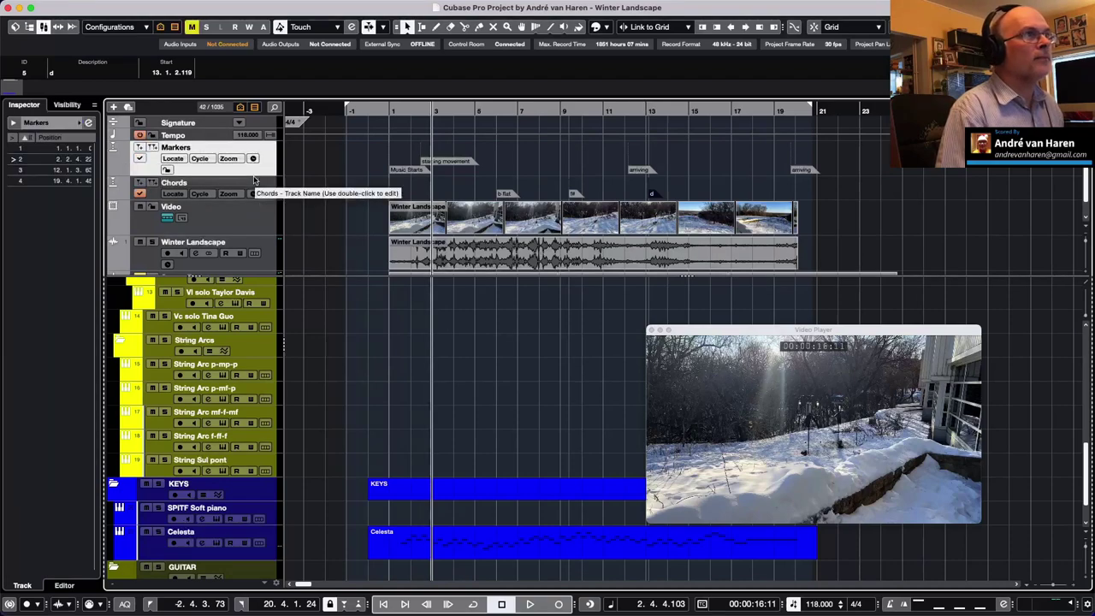
pyautogui.scroll(5, 582, 223)
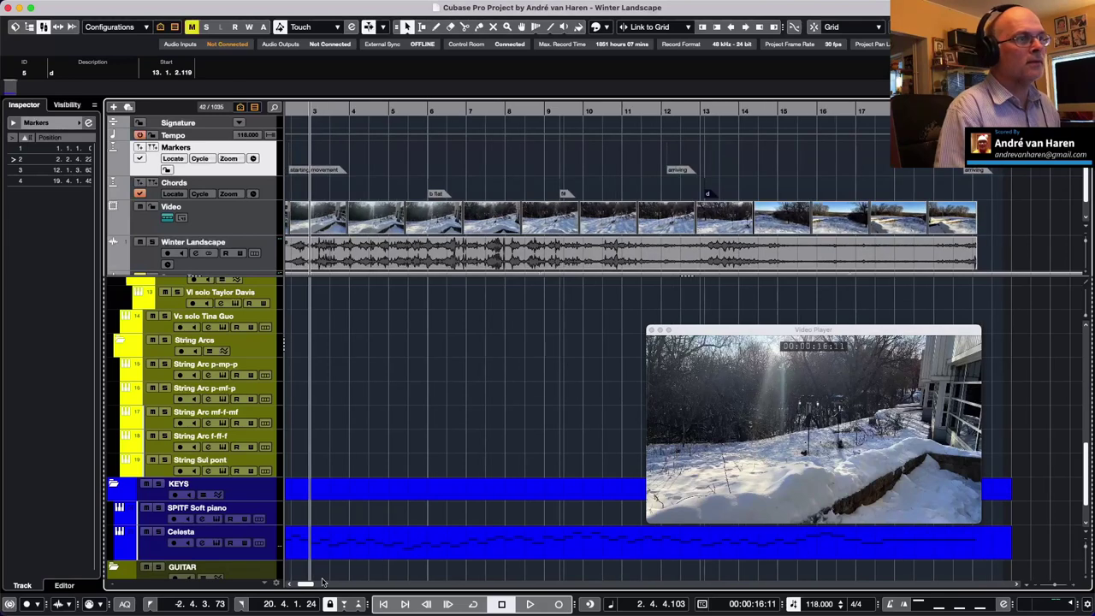
pyautogui.moveTo(306, 583); pyautogui.dragTo(301, 582)
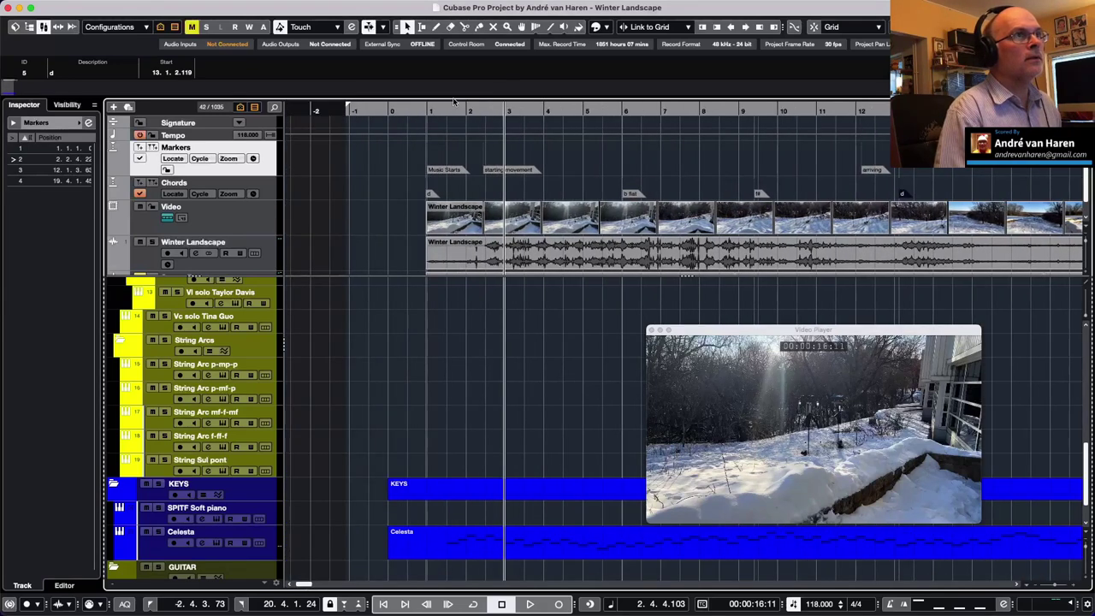
pyautogui.click(441, 111)
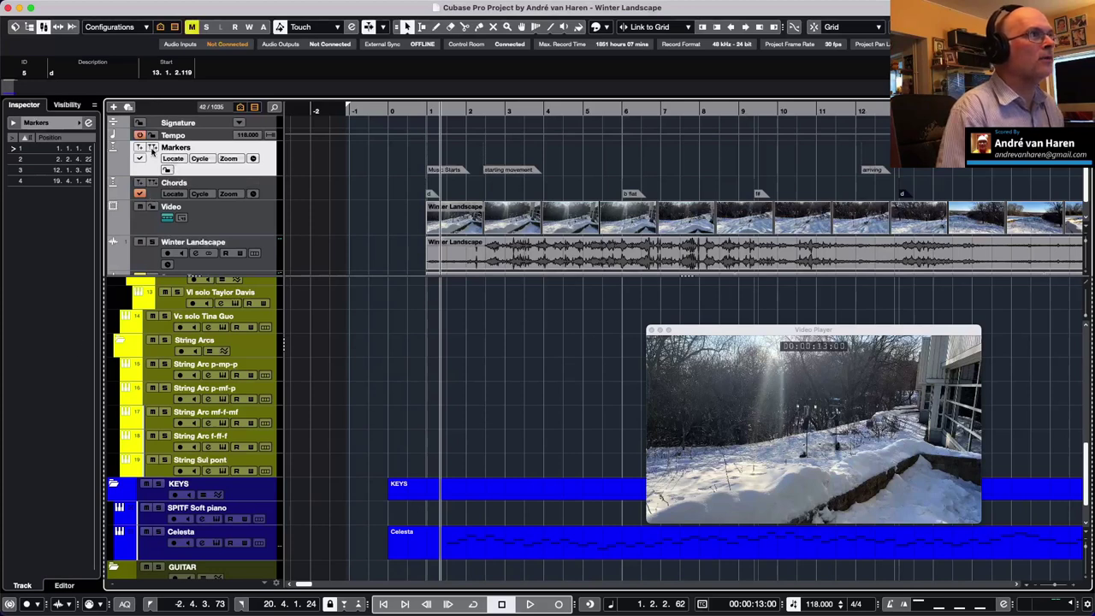
pyautogui.press('space')
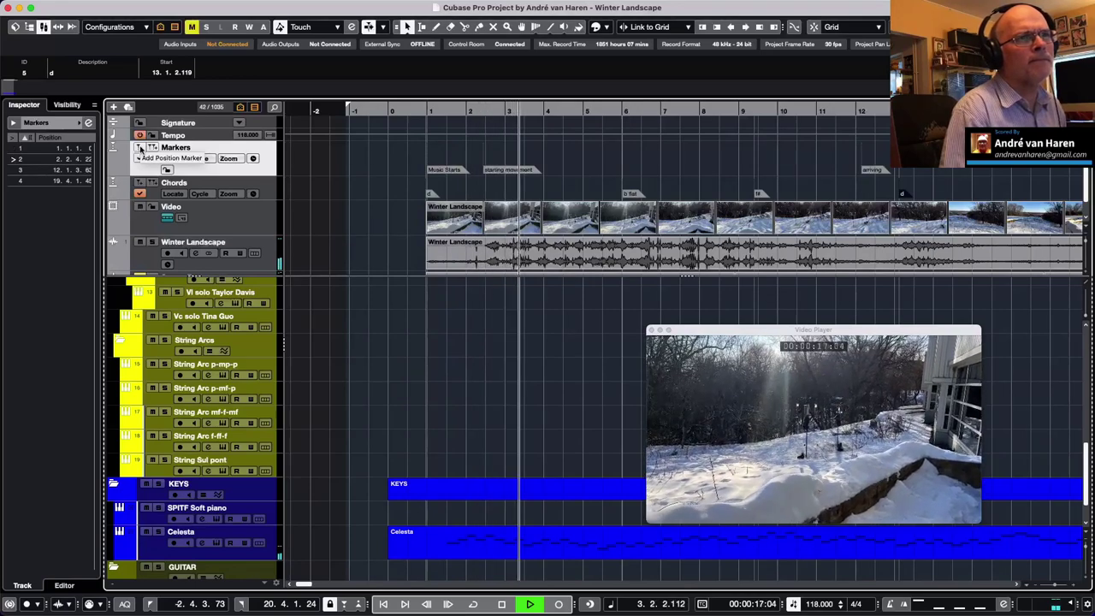
pyautogui.click(141, 148)
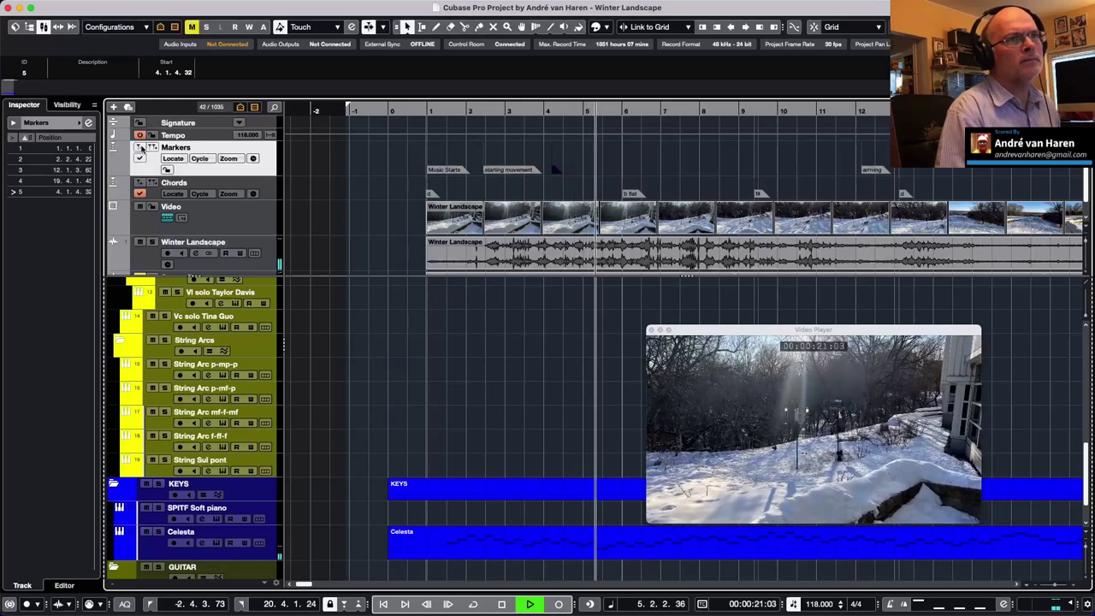
# Step: Stop playback and give the marker at 4.1.4.32 the description "Squill"
pyautogui.press('space')
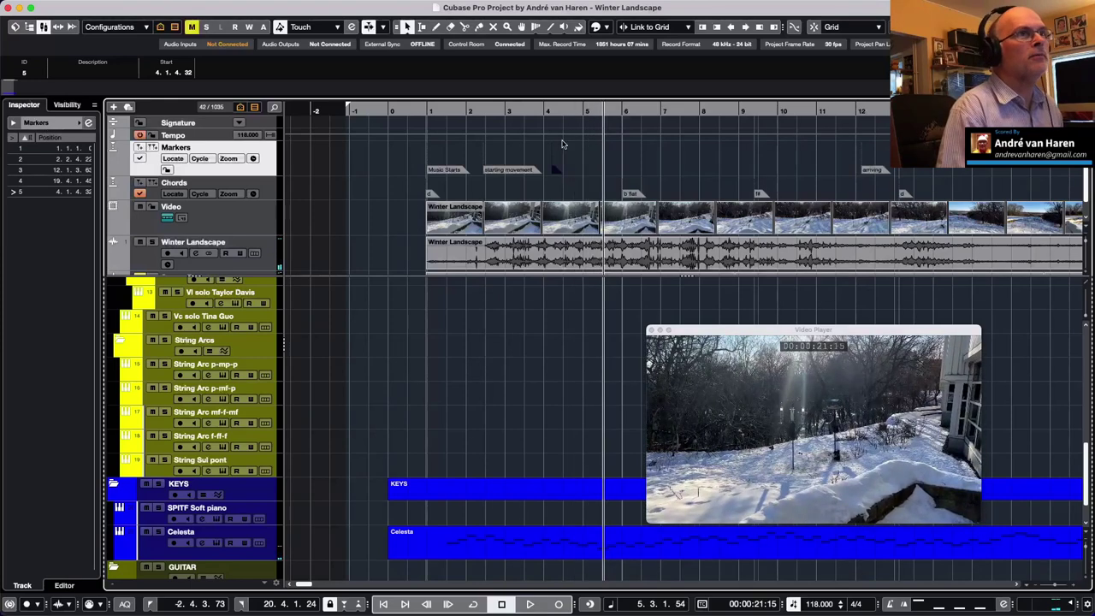
pyautogui.click(89, 74)
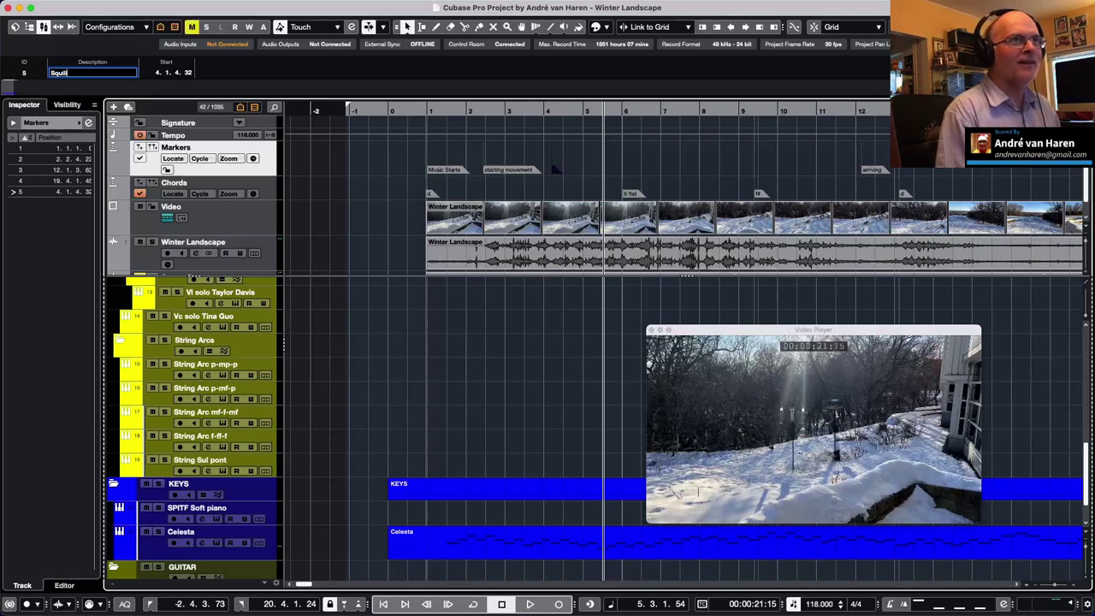
pyautogui.press('Return')
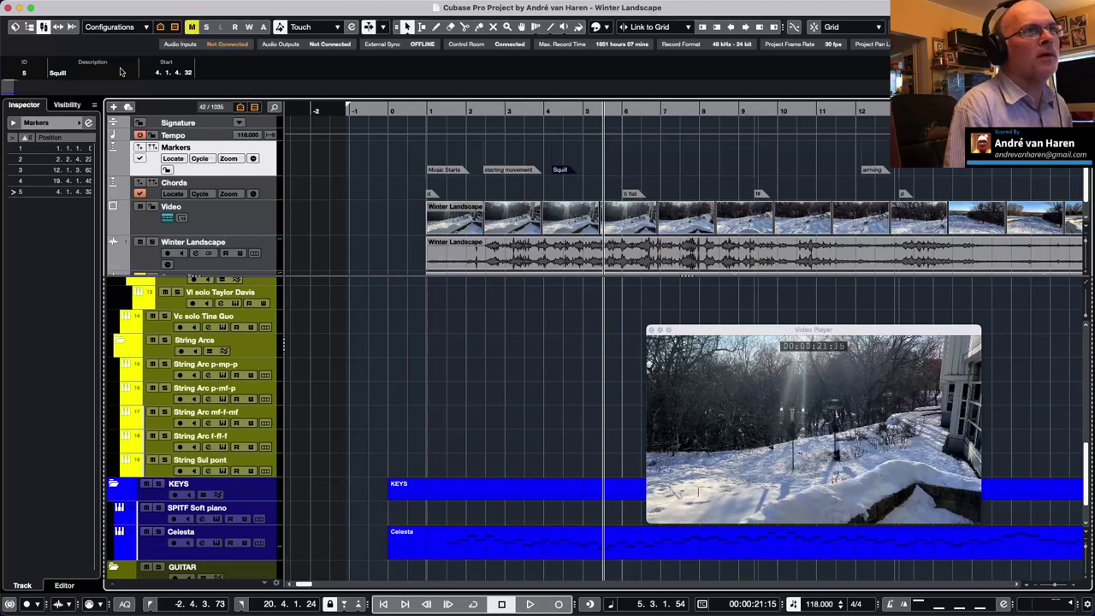
# Step: Play from just after the "Squill" marker, add a position marker at 6.4.2.91 and describe it as "Quirl ju8mp"
pyautogui.click(554, 111)
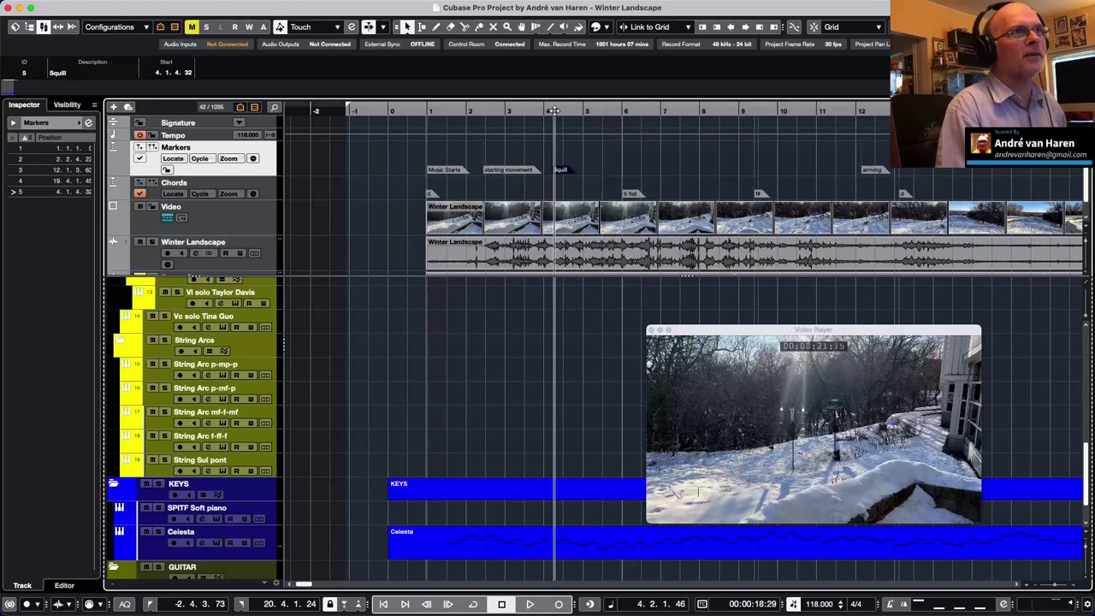
pyautogui.press('space')
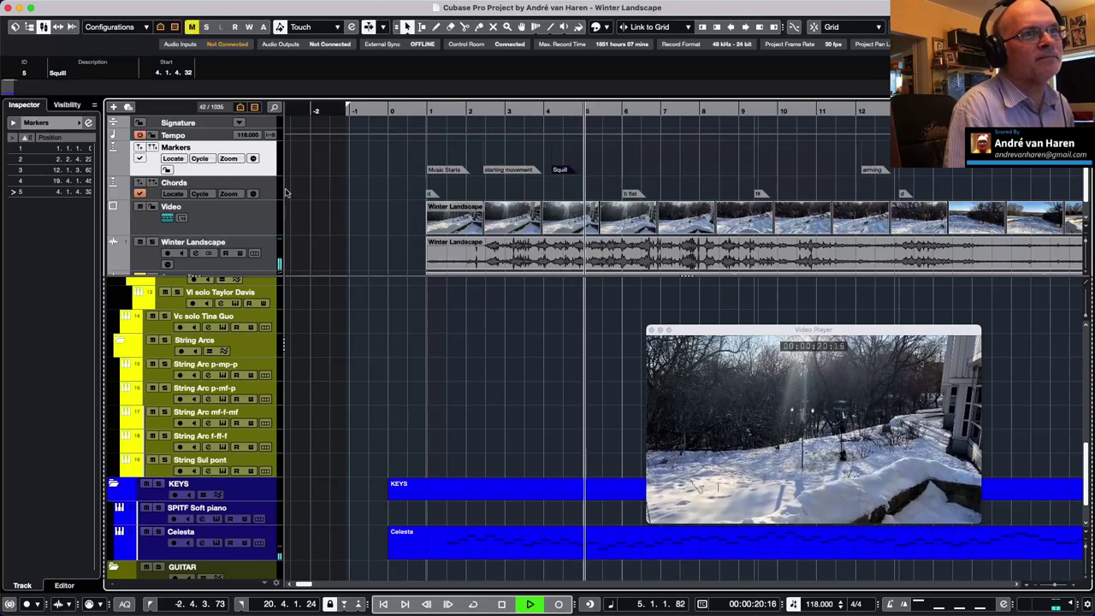
pyautogui.click(140, 151)
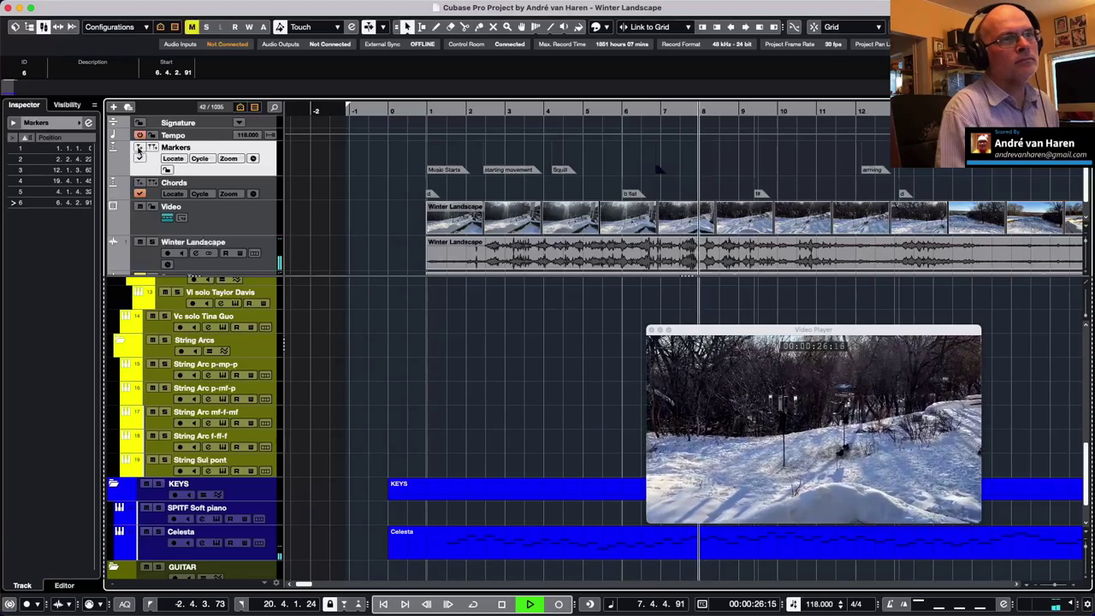
pyautogui.press('space')
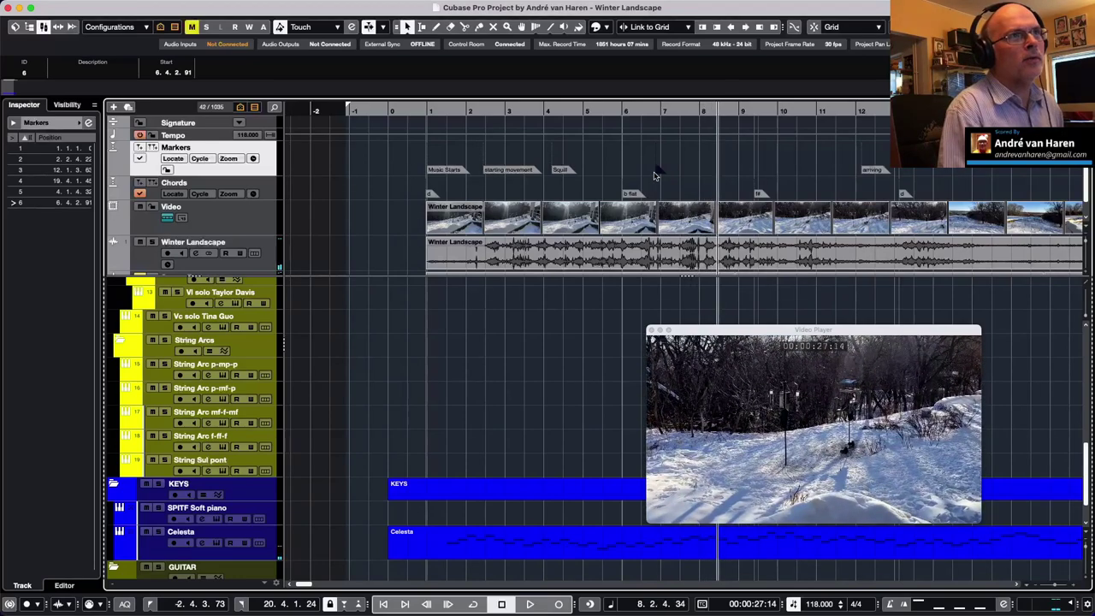
pyautogui.click(93, 72)
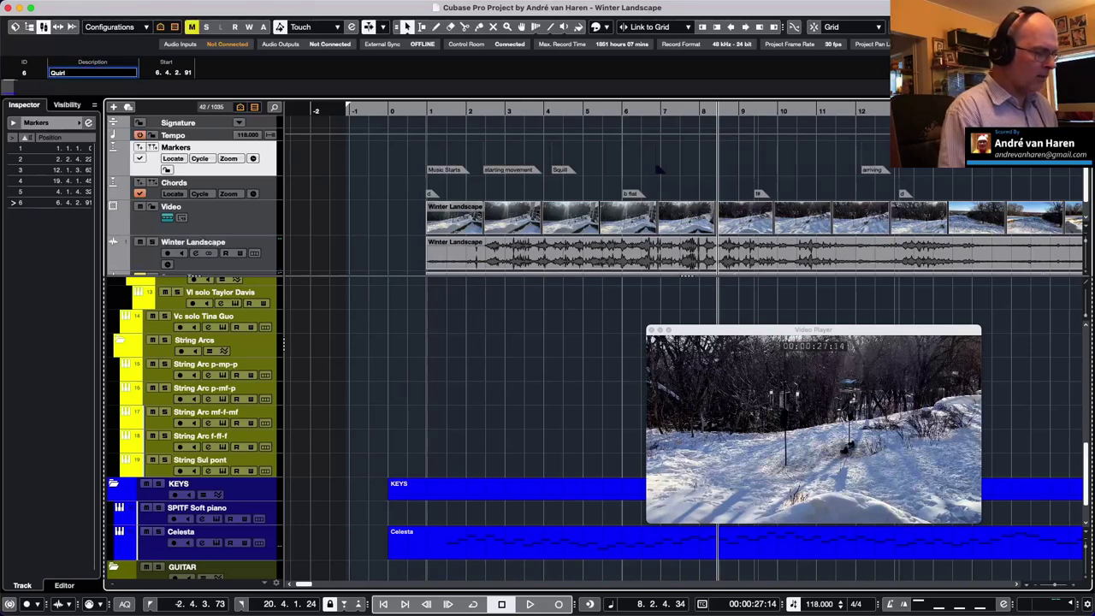
pyautogui.press('Return')
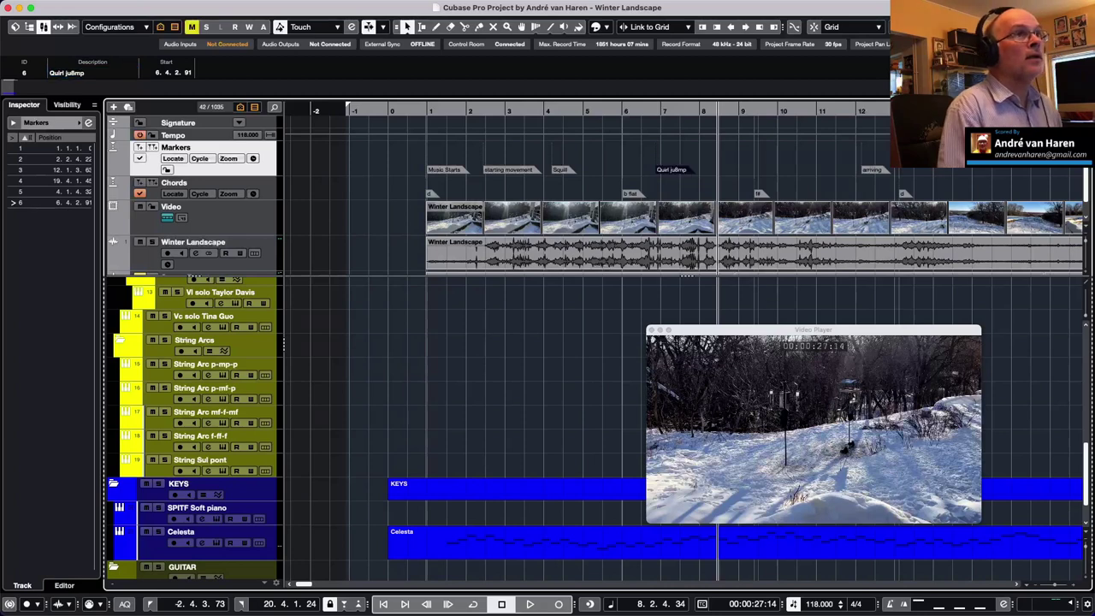
# Step: Extend the description of the "Squill" marker at 4.1.4.32 to "Squill walk"
pyautogui.click(561, 170)
pyautogui.click(87, 73)
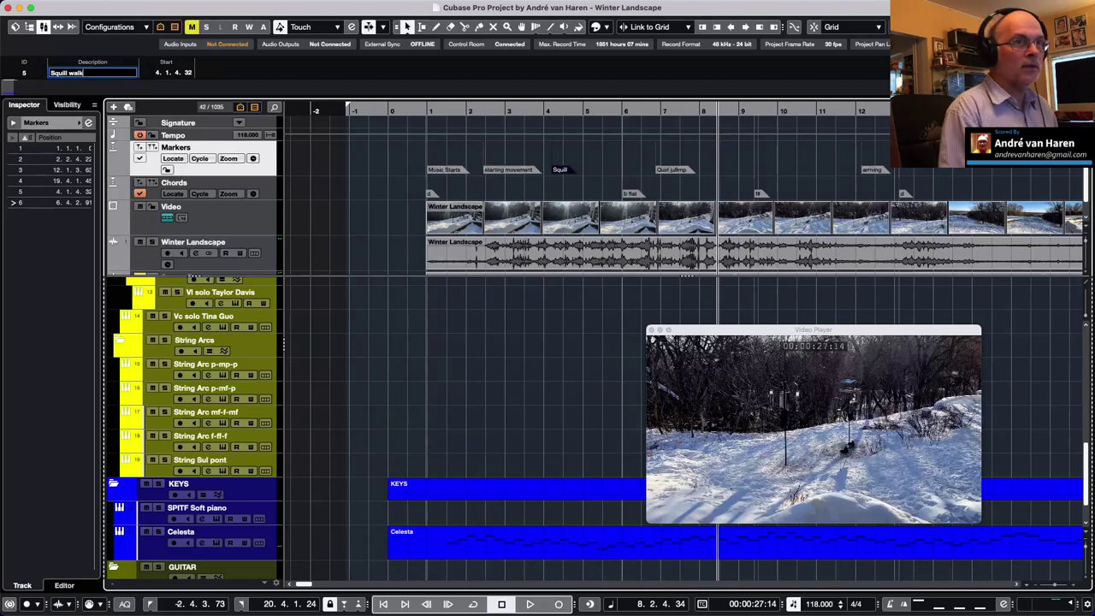
pyautogui.write('walk')
pyautogui.press('Return')
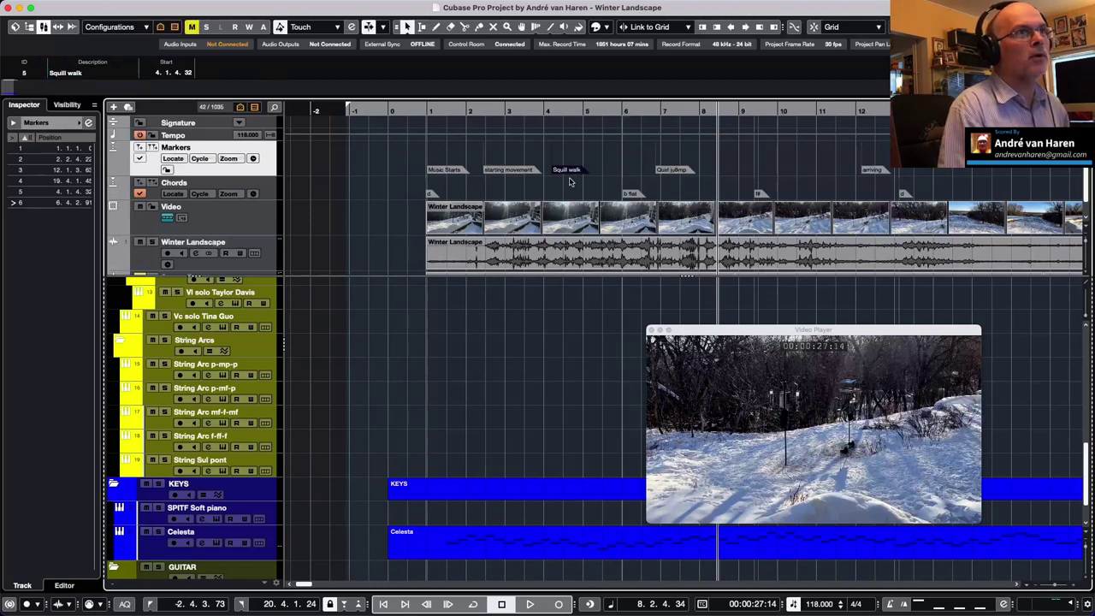
# Step: Correct the description of the marker at 6.4.2.91 to "Squirl jump"
pyautogui.click(671, 170)
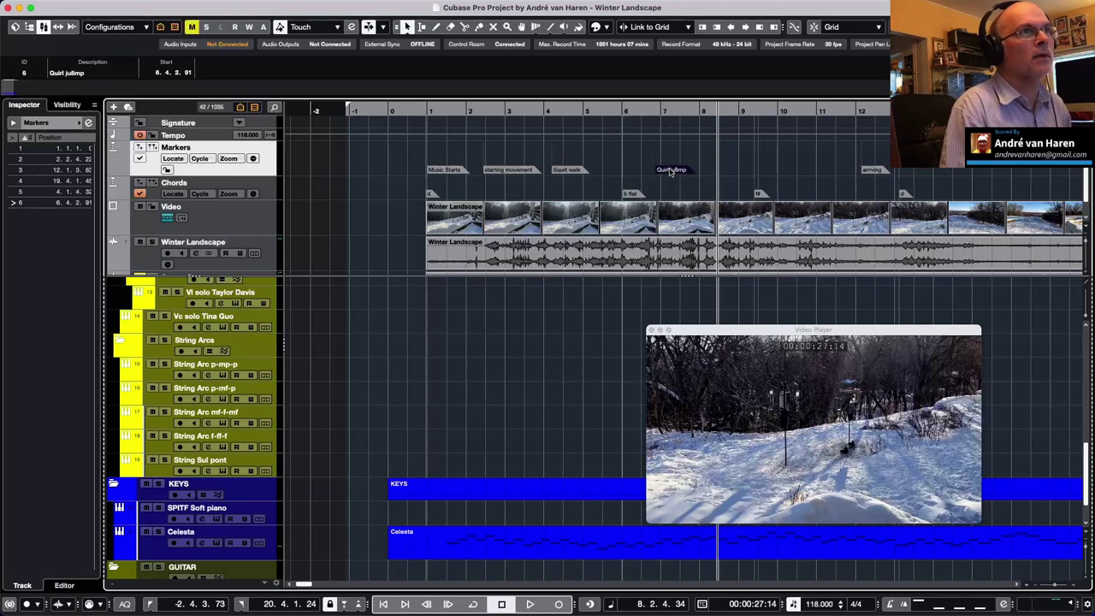
pyautogui.click(75, 74)
pyautogui.moveTo(74, 75); pyautogui.dragTo(109, 75)
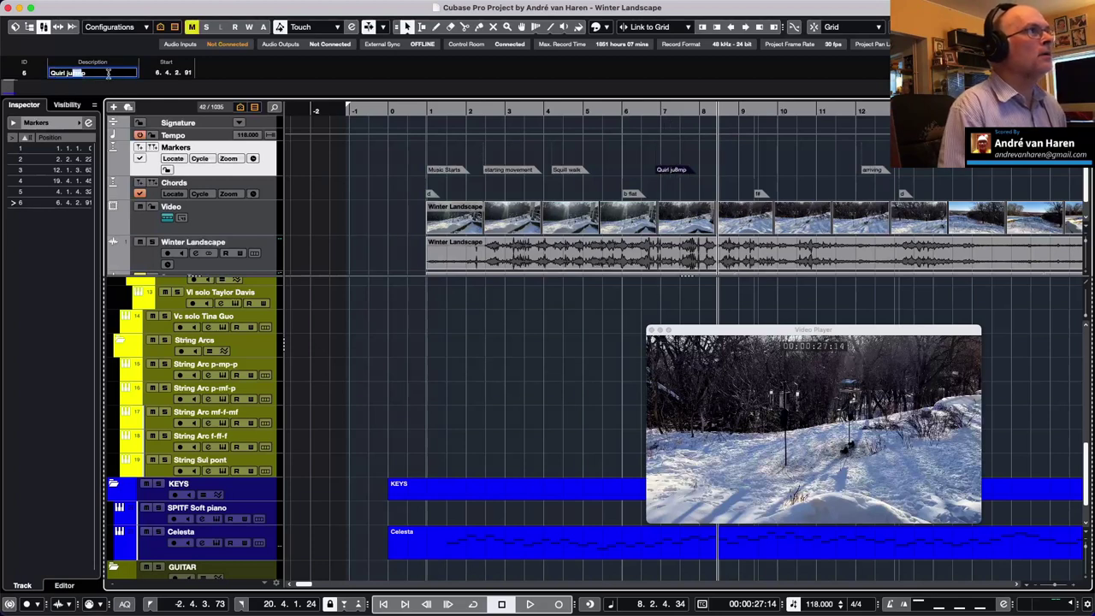
pyautogui.write('ump')
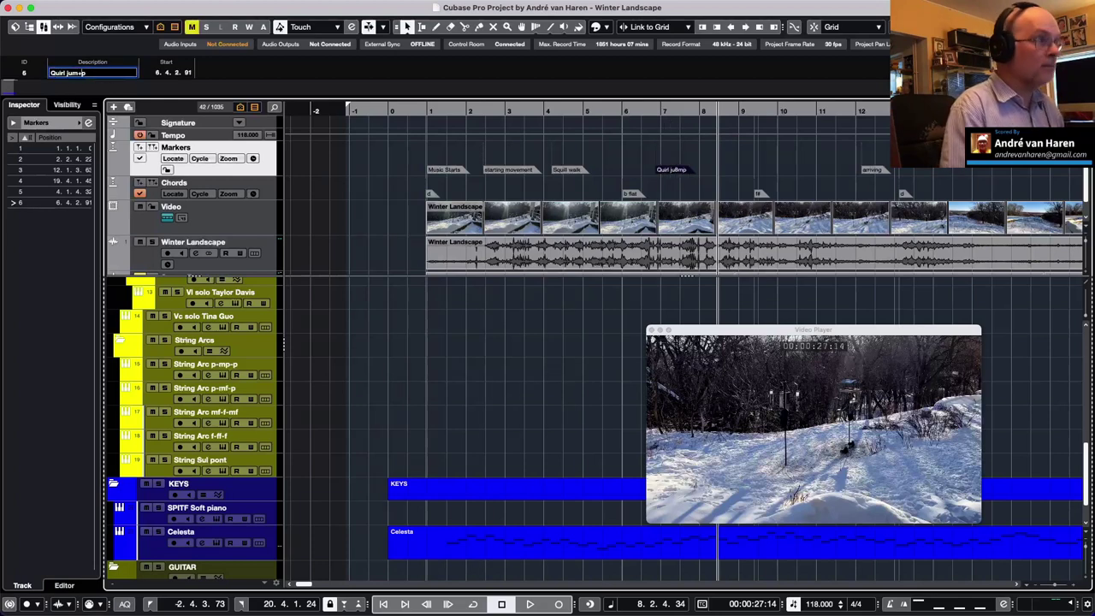
pyautogui.press('Return')
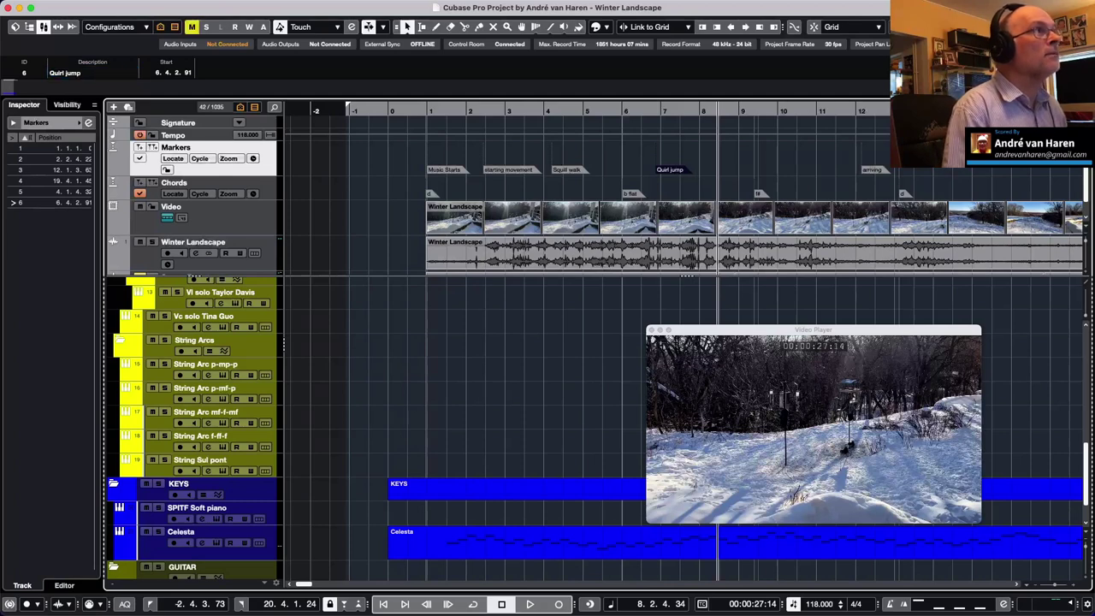
pyautogui.click(94, 75)
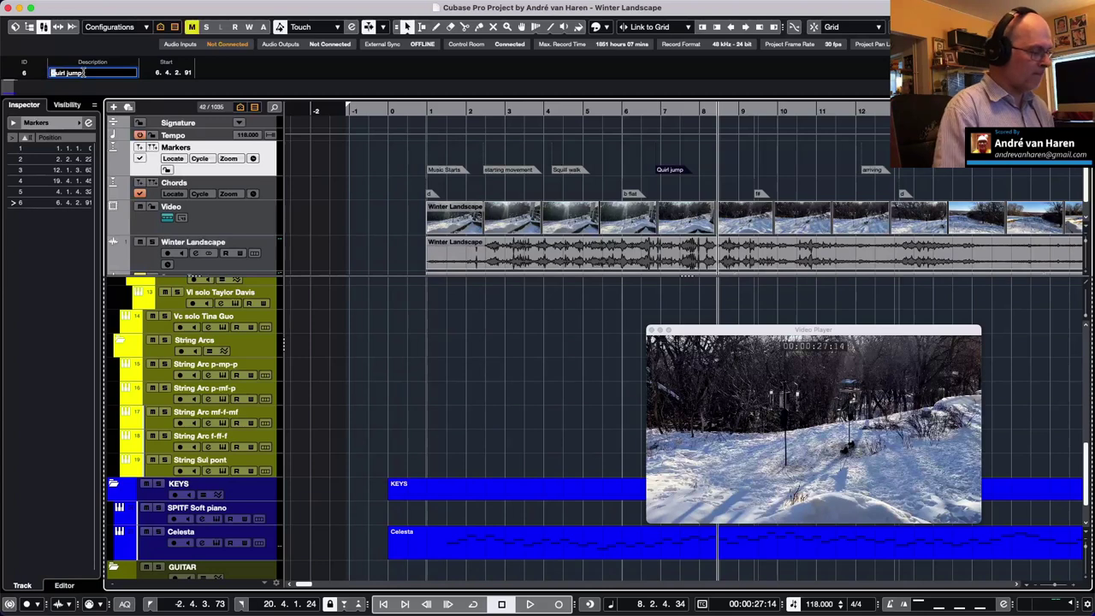
pyautogui.write('Sq')
pyautogui.press('Return')
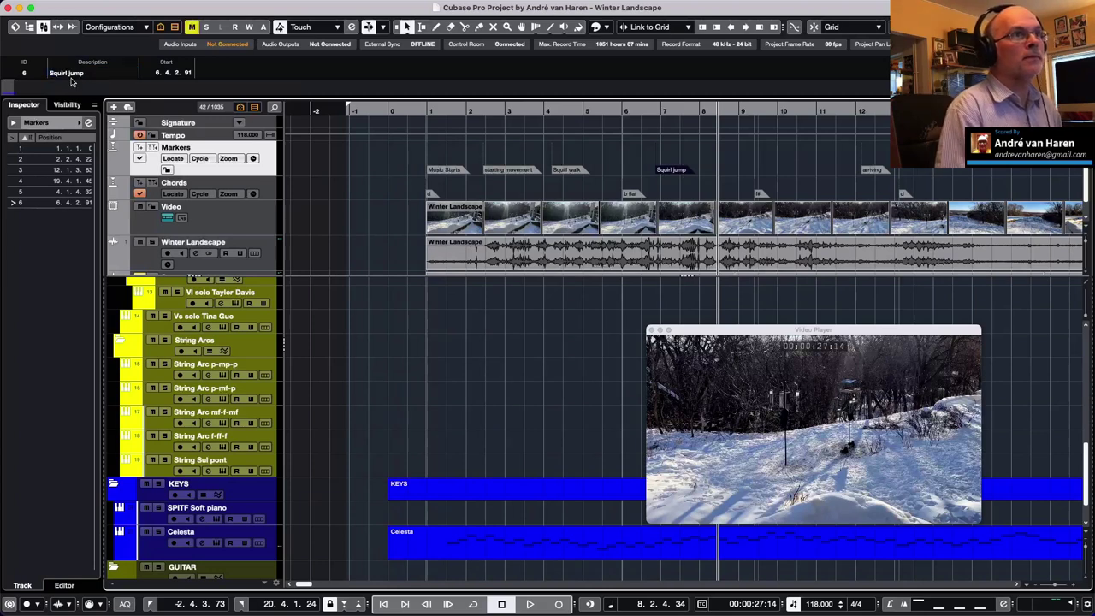
# Step: Play the video on from the "Squirl jump" marker, replay from about bar 9 and try a position marker at 12.3.2.104
pyautogui.click(655, 112)
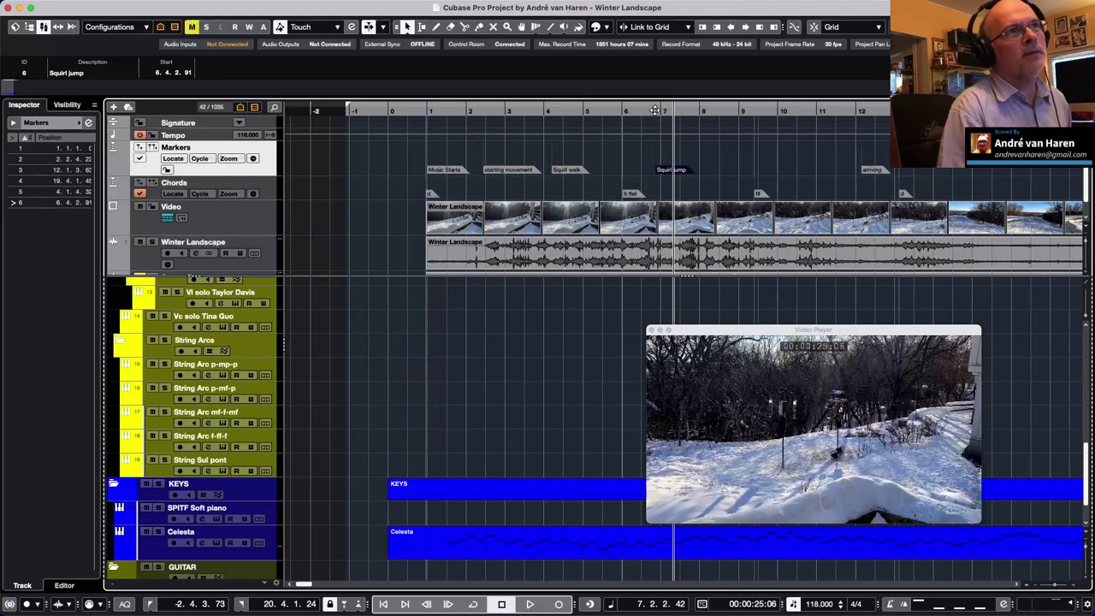
pyautogui.press('space')
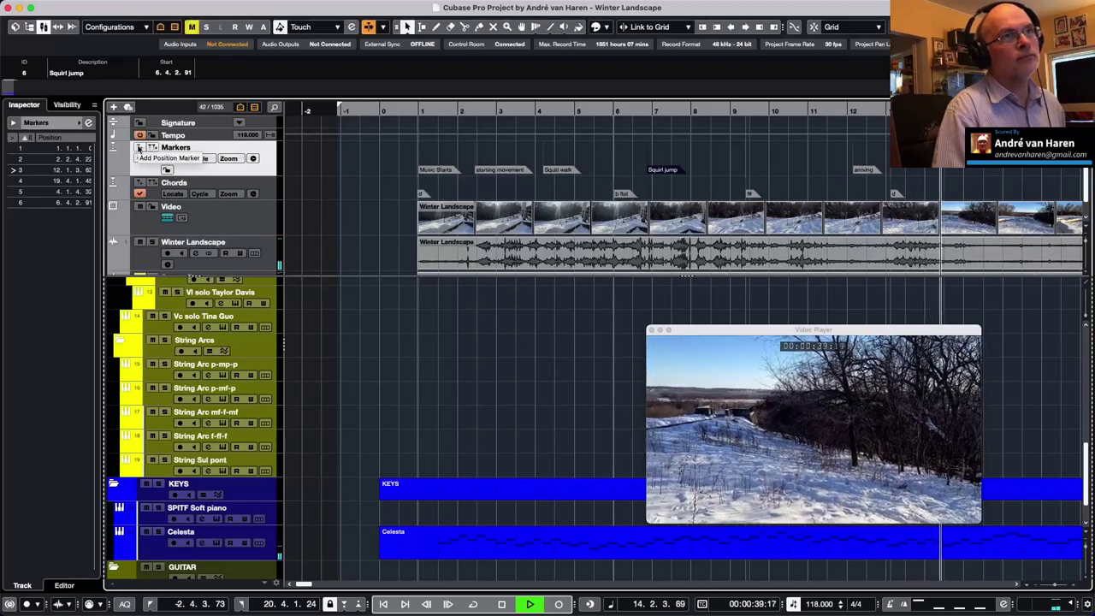
pyautogui.click(827, 110)
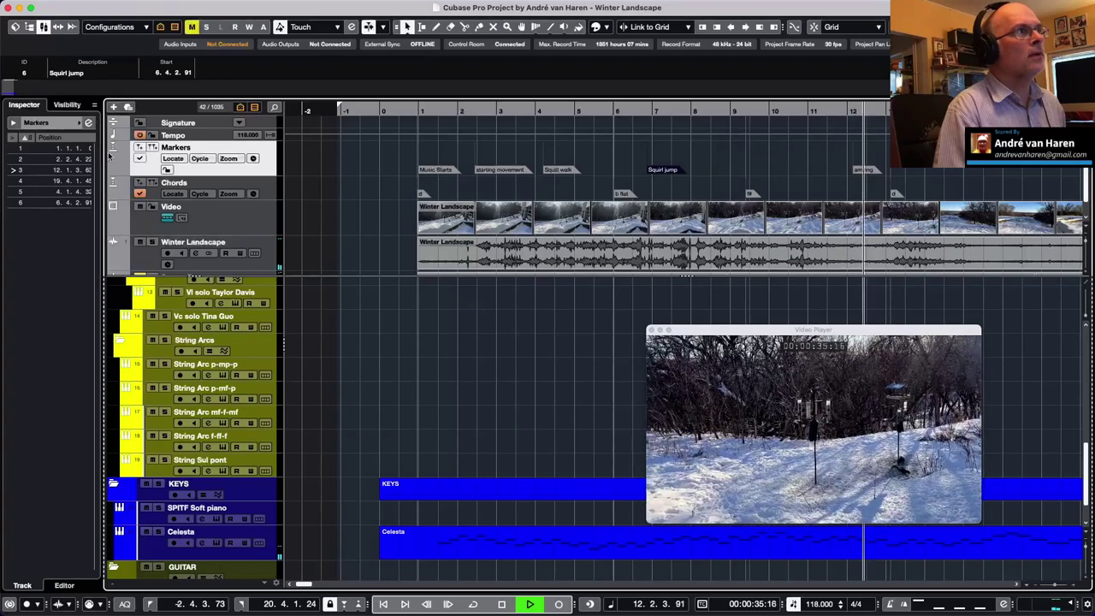
pyautogui.click(761, 110)
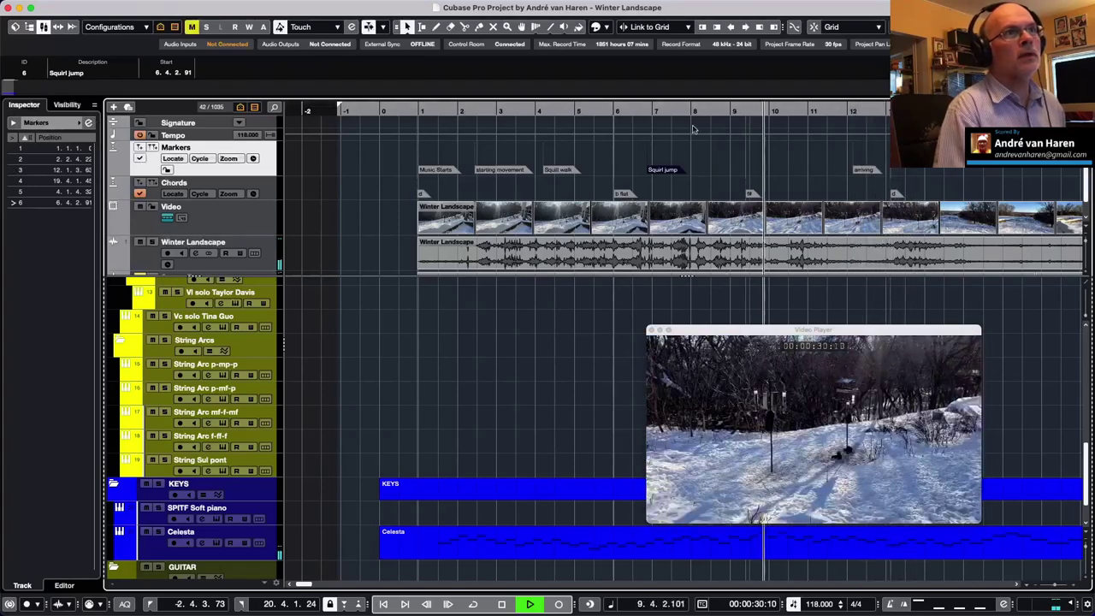
pyautogui.click(140, 148)
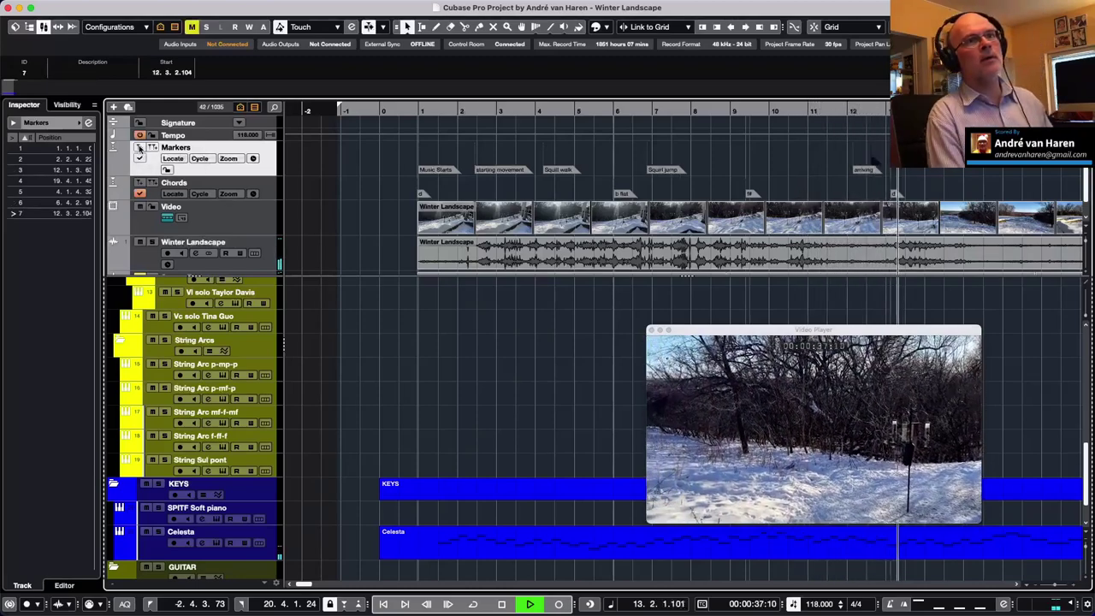
pyautogui.press('Delete')
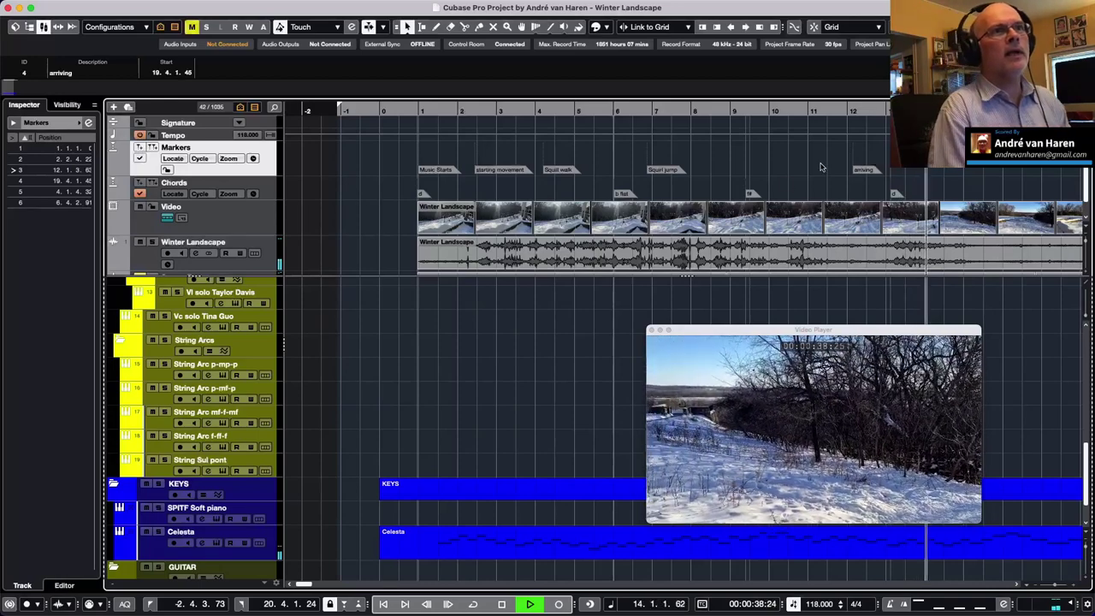
# Step: Delete the "arriving" marker in bar 12, replay from about bar 10 and add a position marker at 13.1.3.115
pyautogui.click(869, 172)
pyautogui.press('Delete')
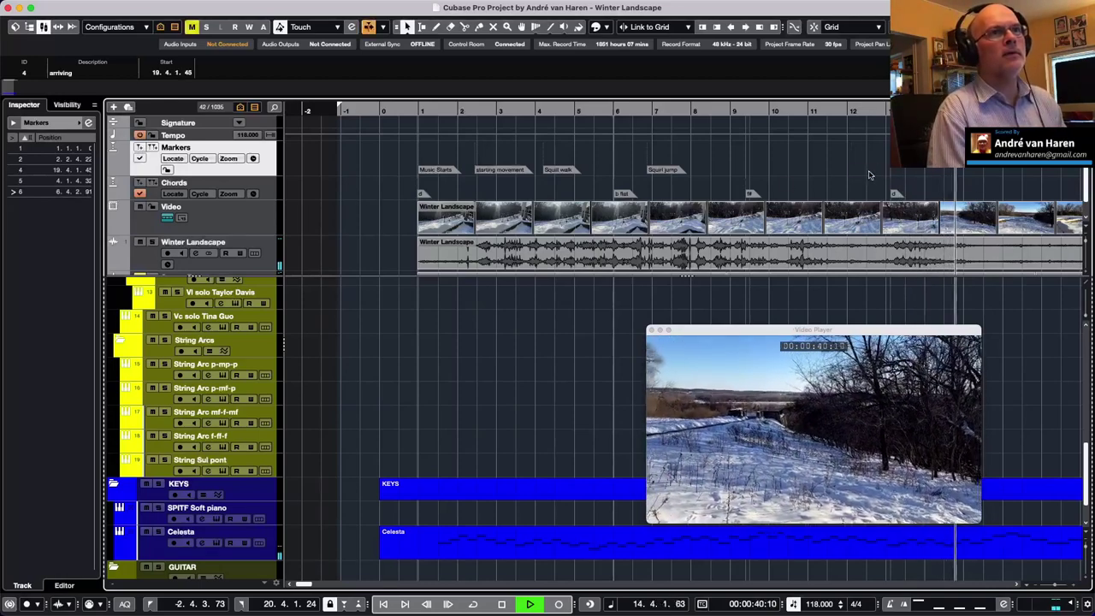
pyautogui.click(791, 111)
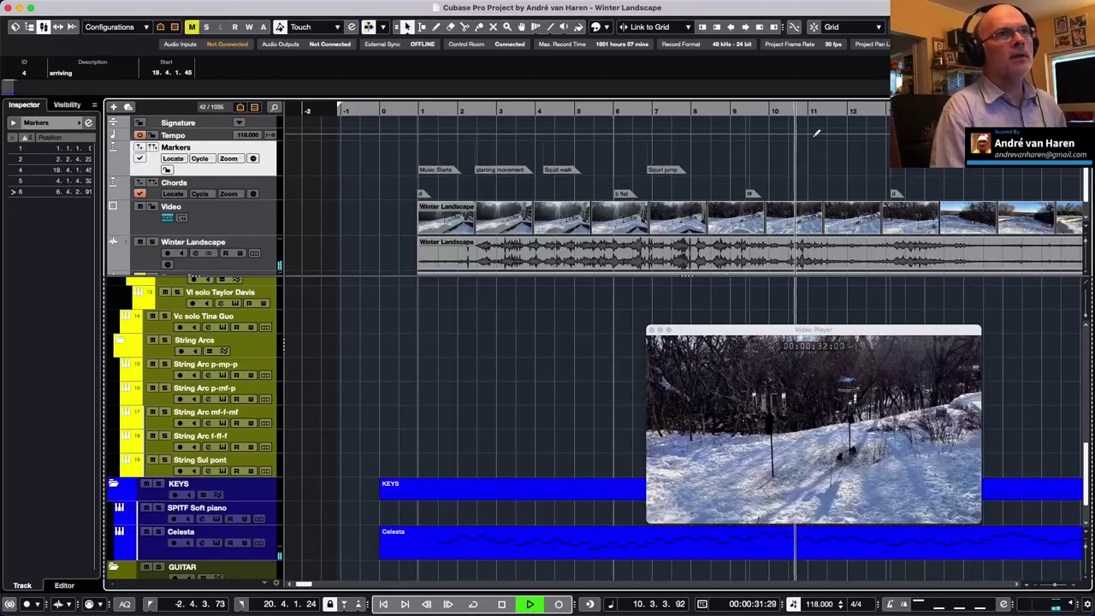
pyautogui.click(140, 150)
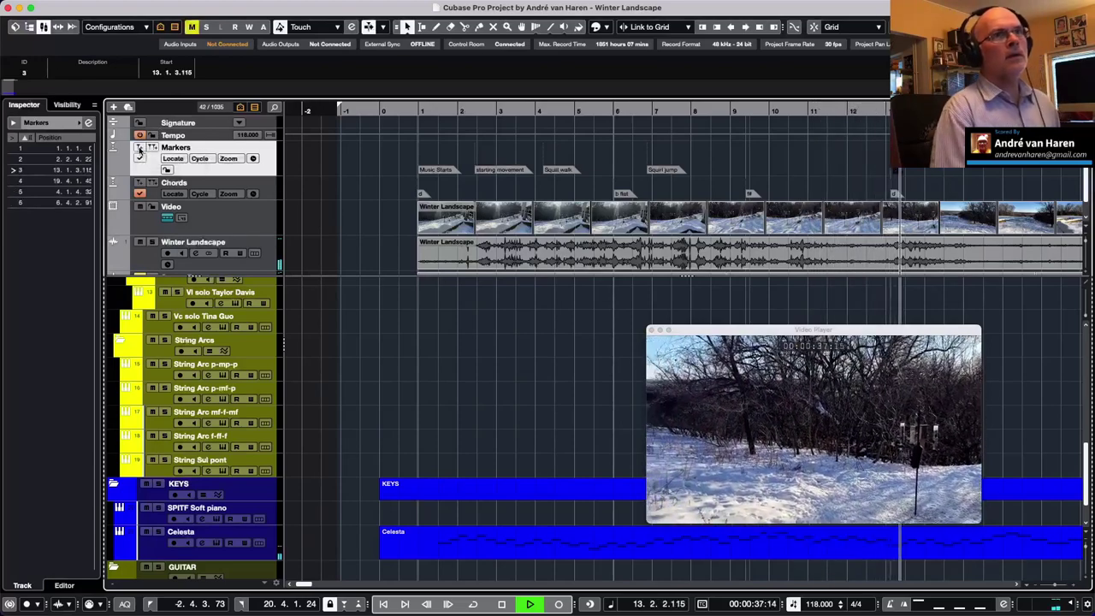
pyautogui.press('space')
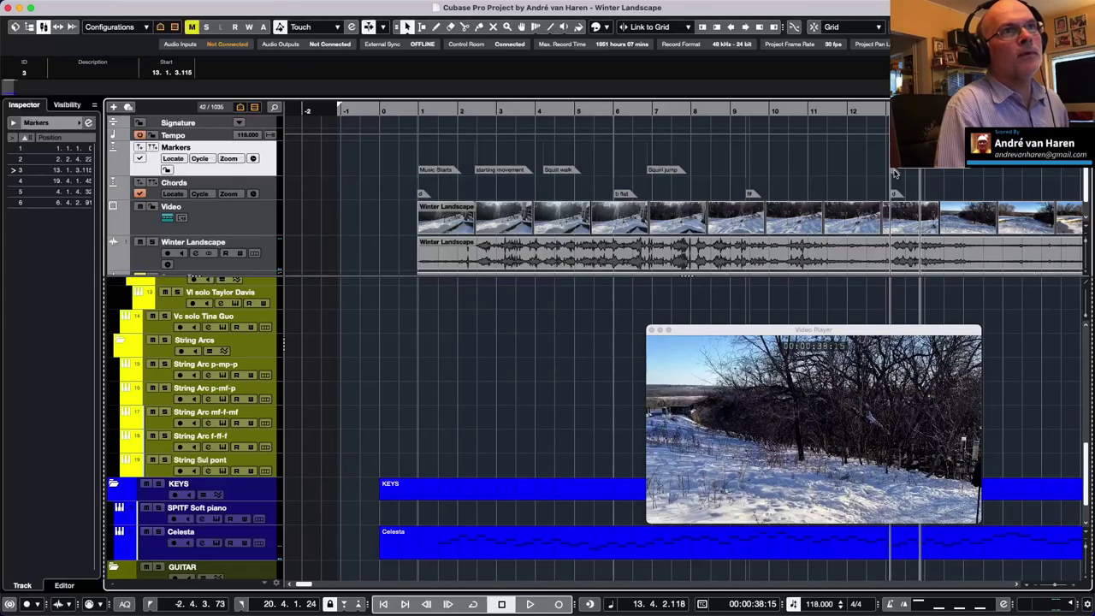
# Step: Move the new unnamed marker in bar 13 to 13.1.3.7, in line with the "d" chord marker
pyautogui.moveTo(893, 170); pyautogui.dragTo(892, 171)
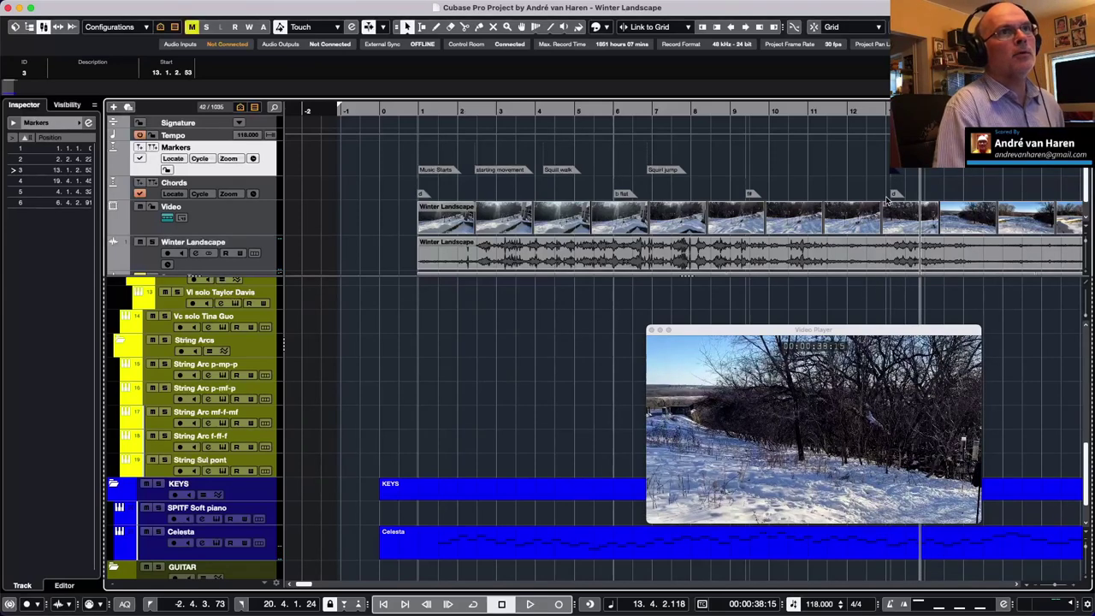
pyautogui.moveTo(902, 110); pyautogui.dragTo(901, 135)
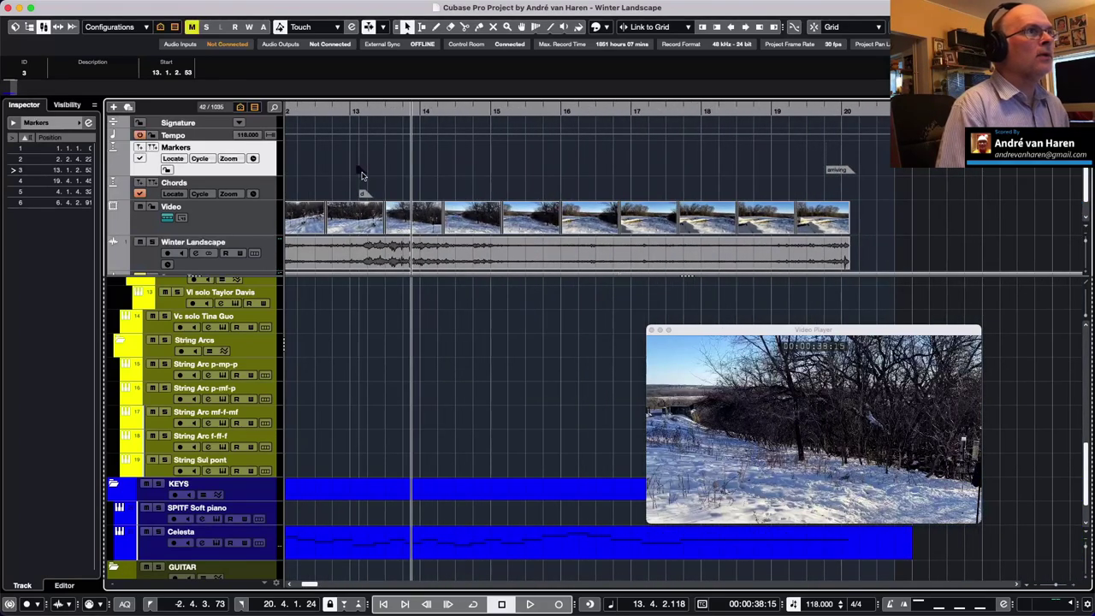
pyautogui.moveTo(365, 175); pyautogui.dragTo(364, 175)
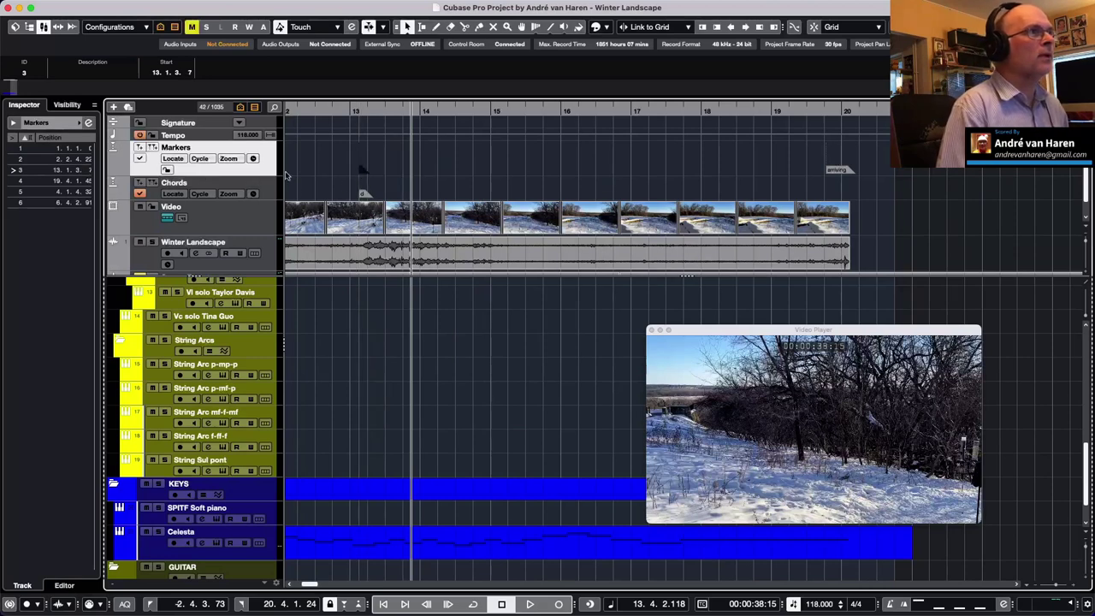
# Step: Enter a description beginning with "Camera" for the marker at 13.1.3.7
pyautogui.click(278, 195)
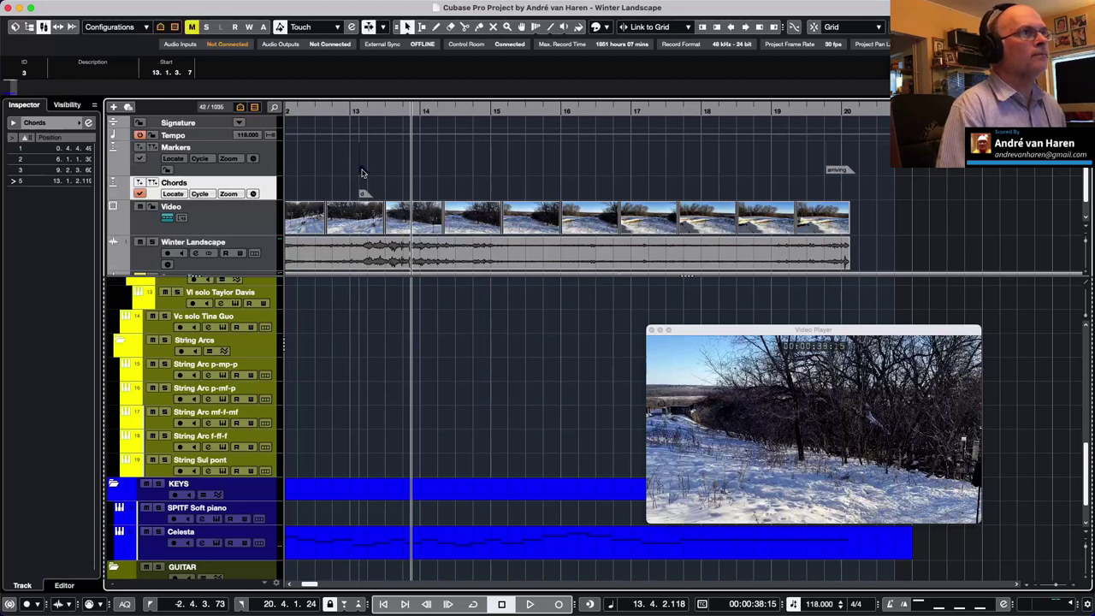
pyautogui.click(116, 72)
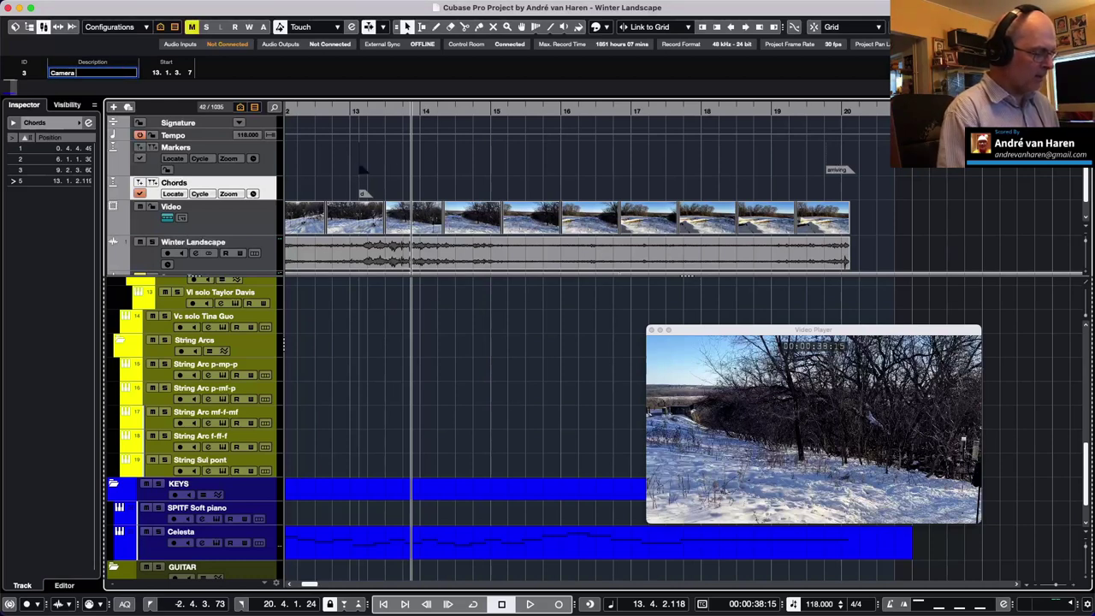
# Step: Name the marker at bar 13 "Camera swing" and delete the "arriving" marker near bar 20
pyautogui.write('Camera swing')
pyautogui.press('Return')
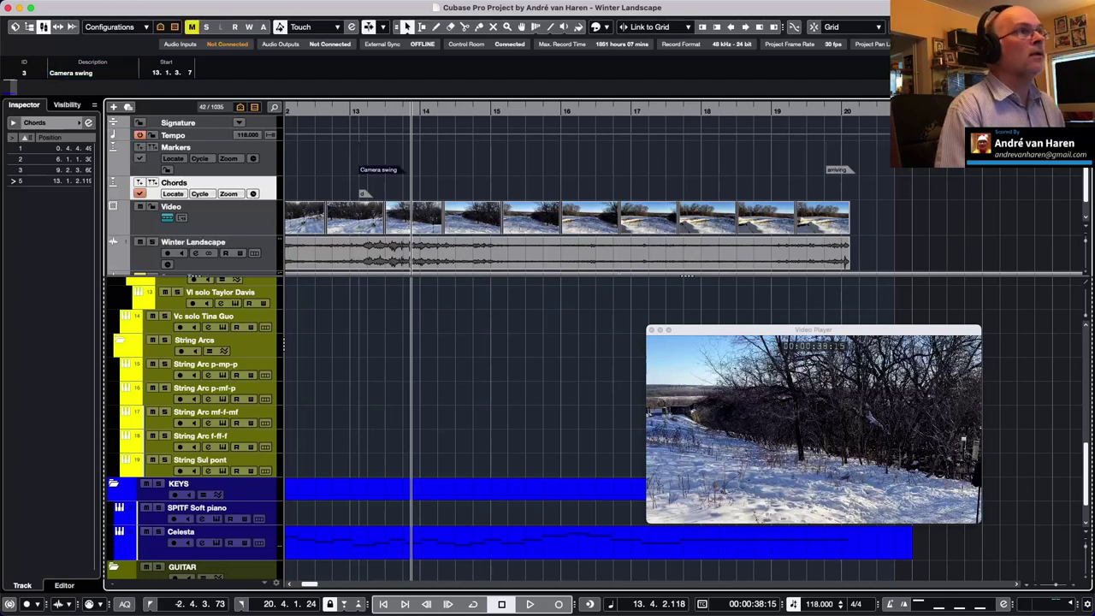
pyautogui.click(840, 175)
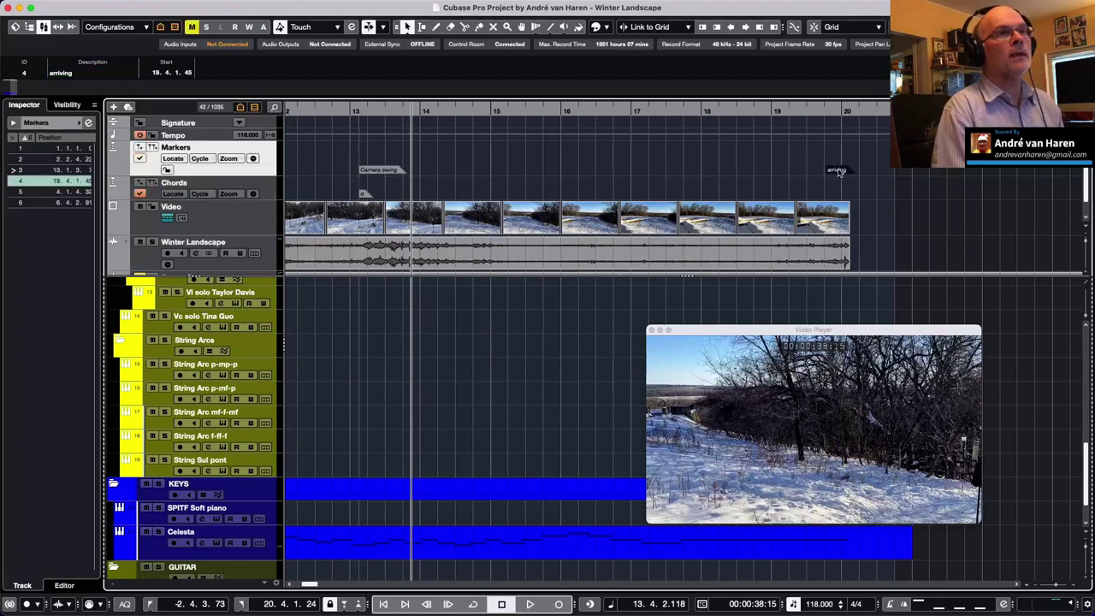
pyautogui.hscroll(-3, 684, 180)
pyautogui.hscroll(-5, 683, 179)
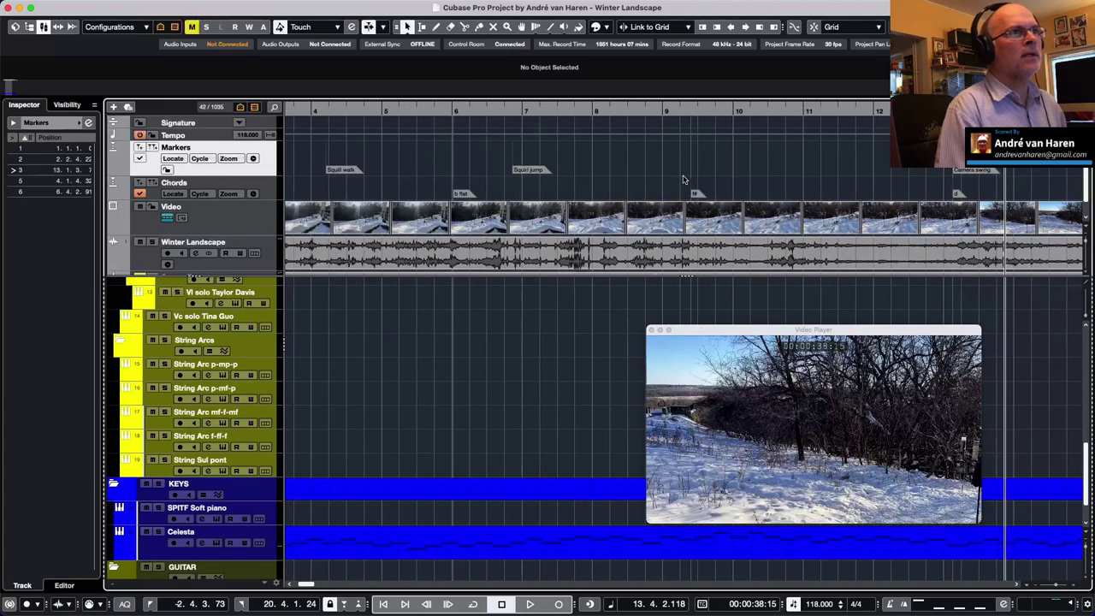
pyautogui.scroll(-5, 682, 179)
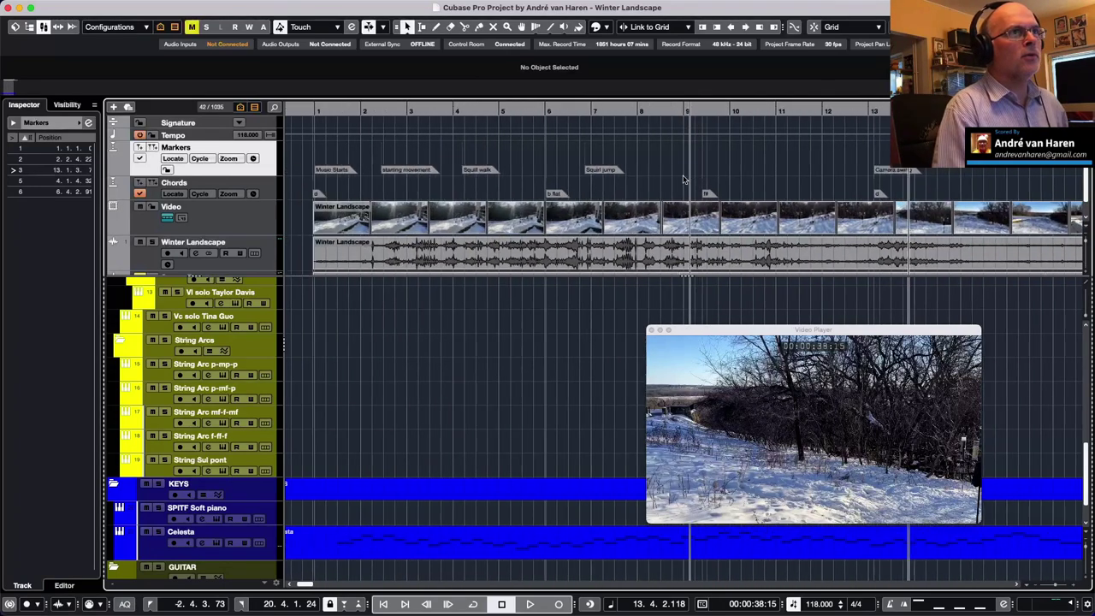
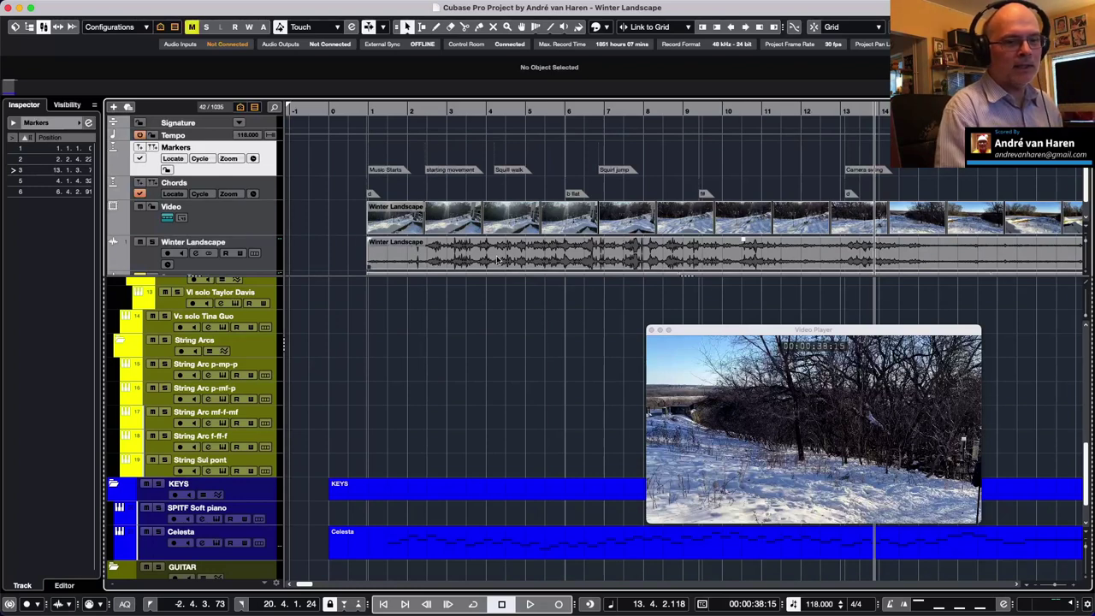
# Step: Select the 8DIO Fl Long flute track and play the video briefly from about bar 4
pyautogui.scroll(10, 207, 400)
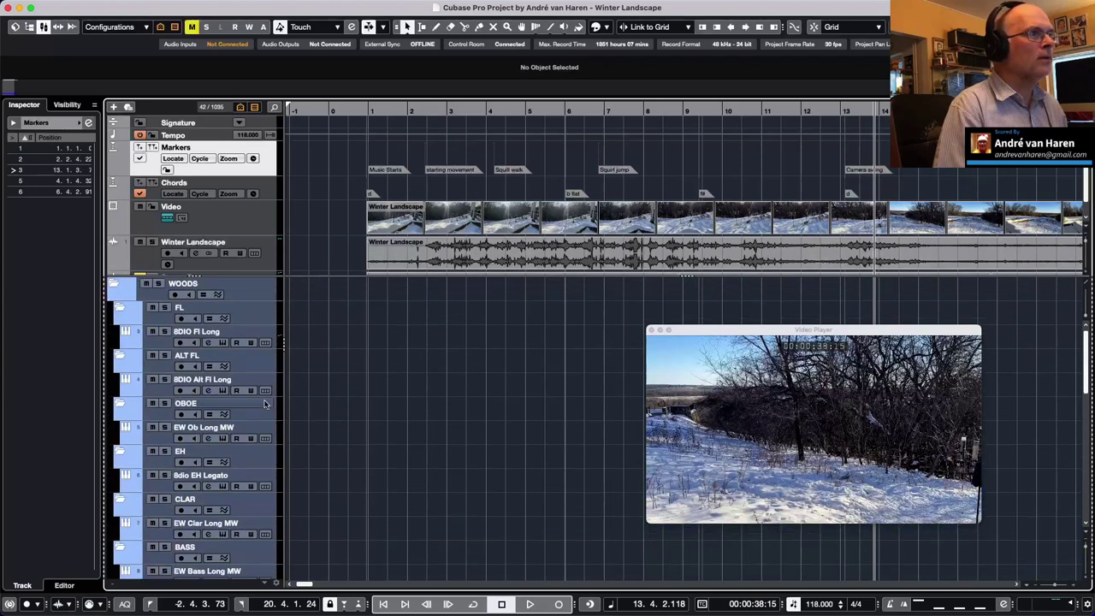
pyautogui.click(159, 341)
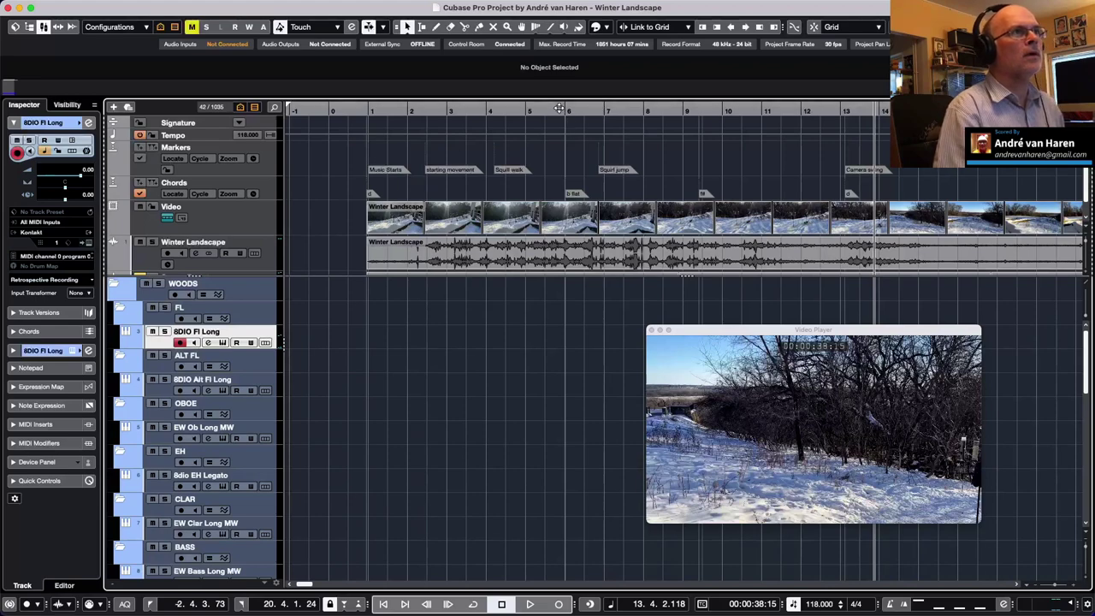
pyautogui.click(491, 112)
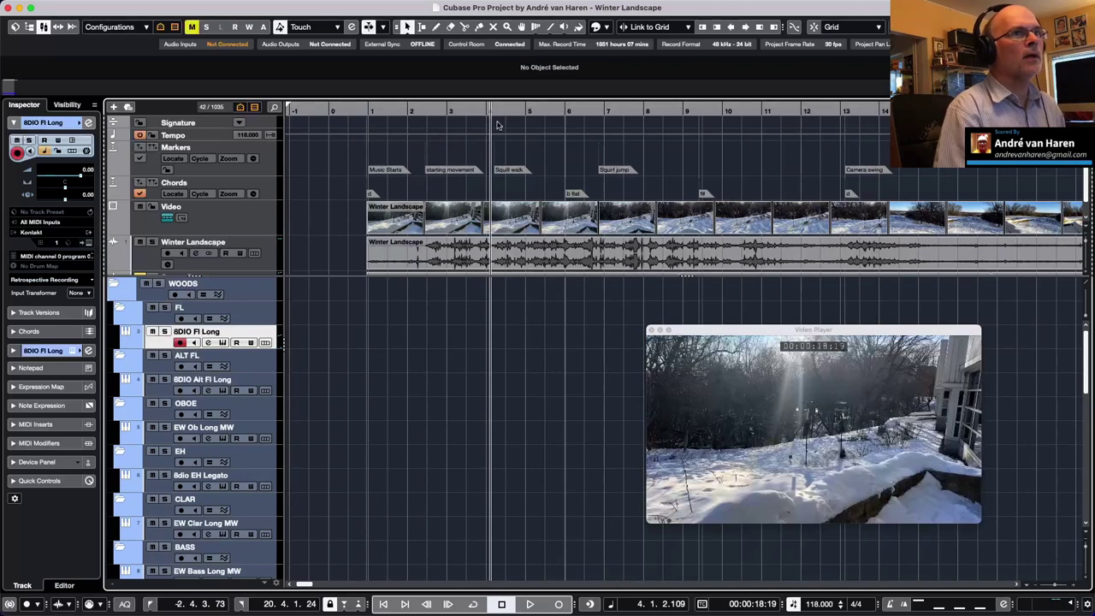
pyautogui.press('space')
pyautogui.press('space')
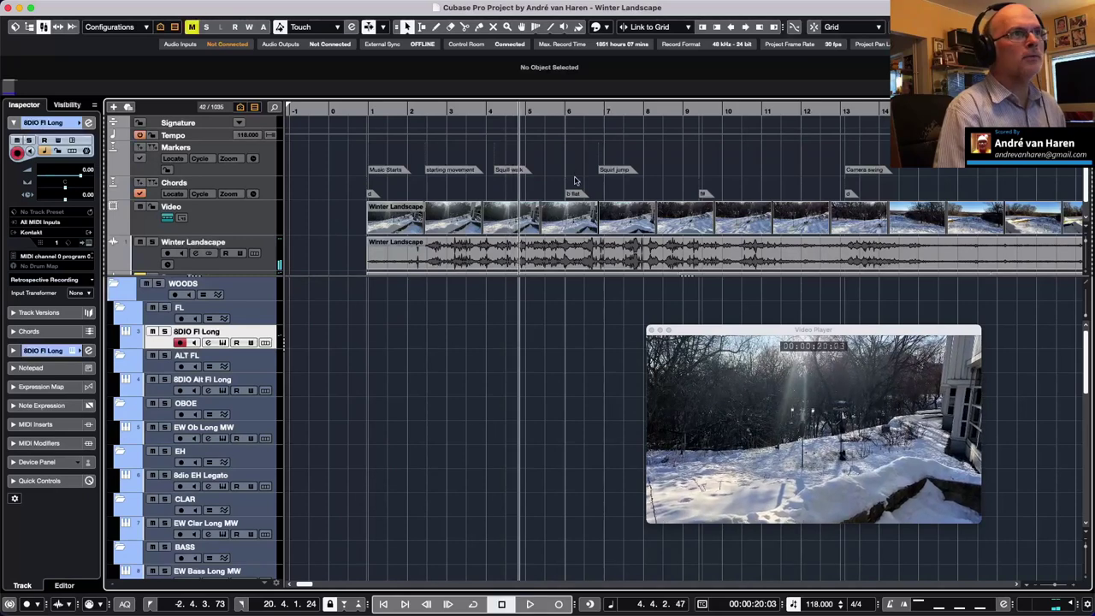
# Step: Rename the "Squirl walk" marker at bar 4 as "Squirl run"
pyautogui.click(510, 171)
pyautogui.click(101, 73)
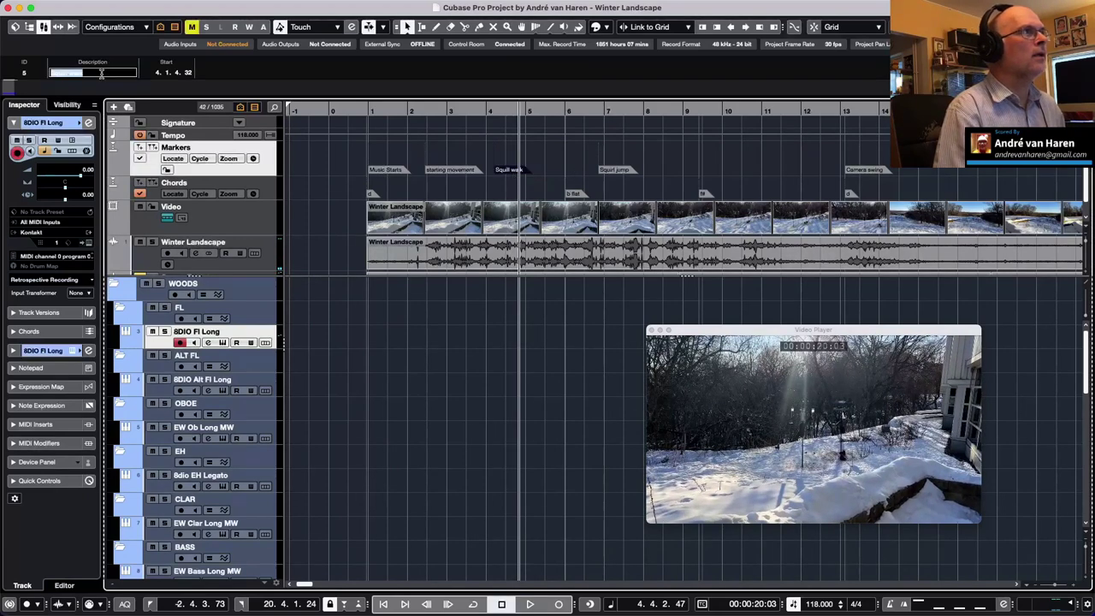
pyautogui.click(96, 73)
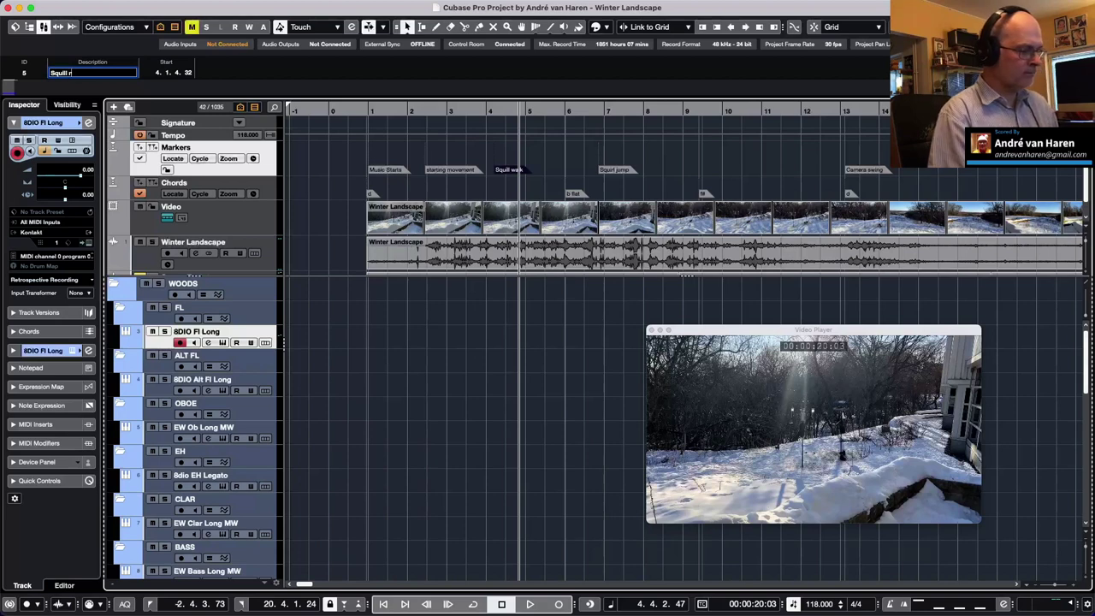
pyautogui.write('run')
pyautogui.press('Return')
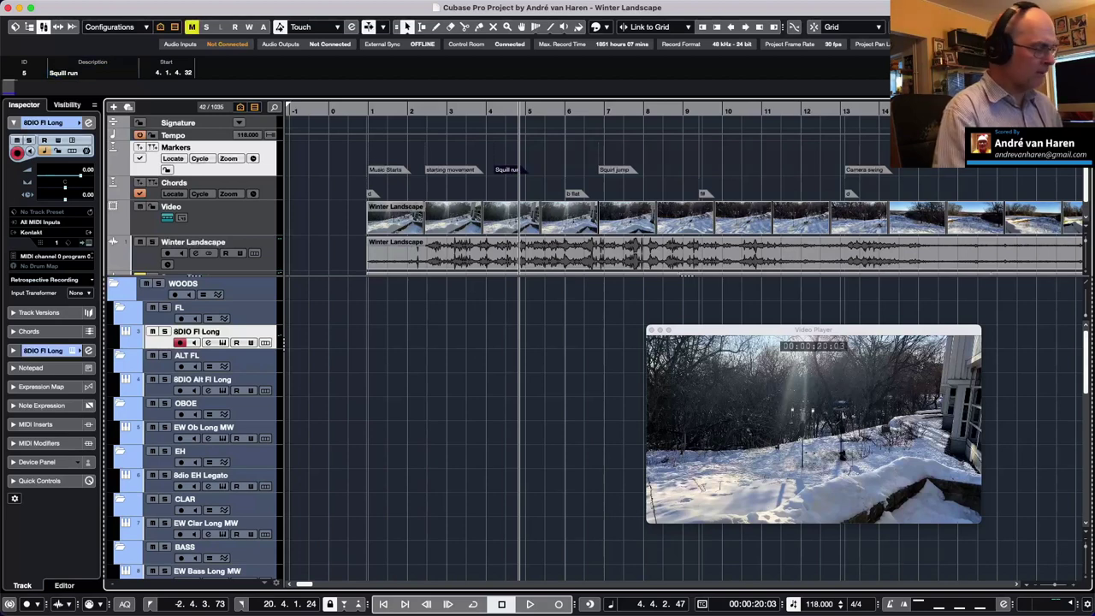
# Step: Try a flute take on the 8DIO Fl Long track from bar 1 to bar 7, and undo the recording
pyautogui.click(459, 111)
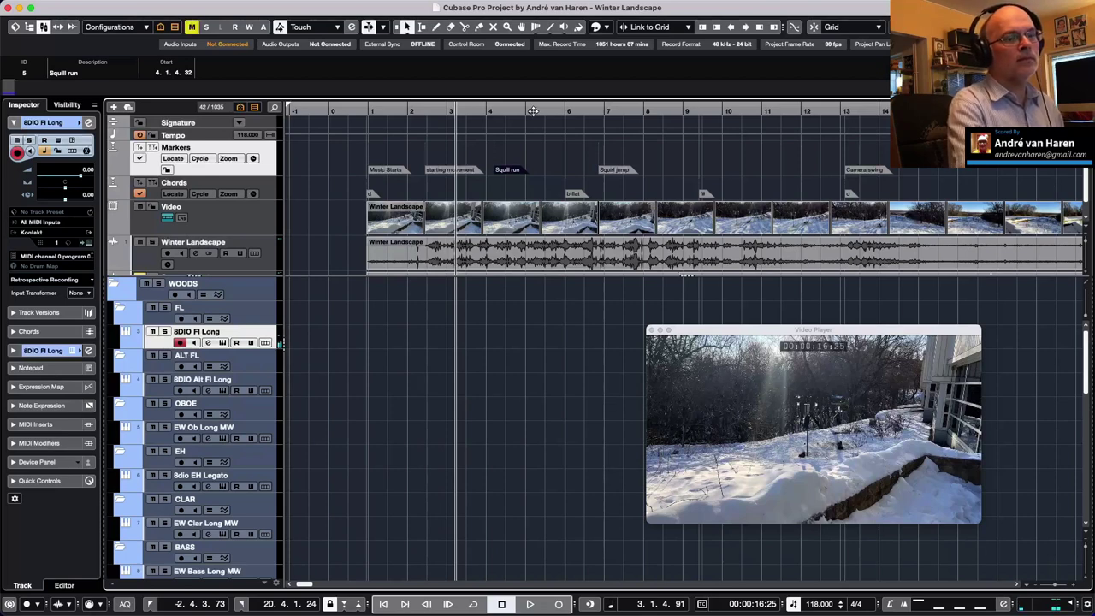
pyautogui.moveTo(532, 111); pyautogui.dragTo(387, 112)
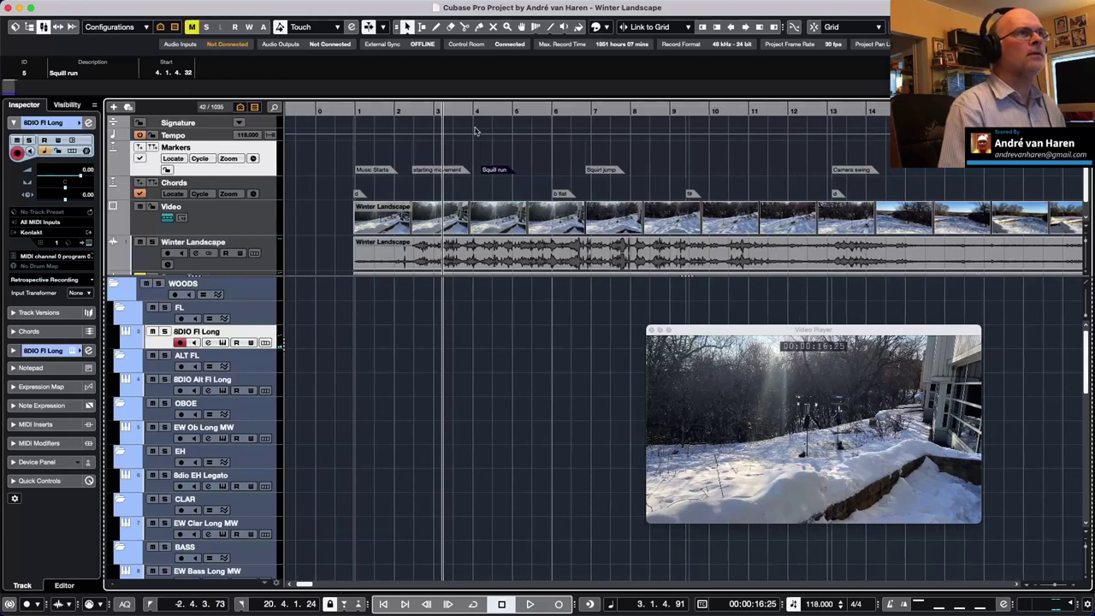
pyautogui.click(367, 112)
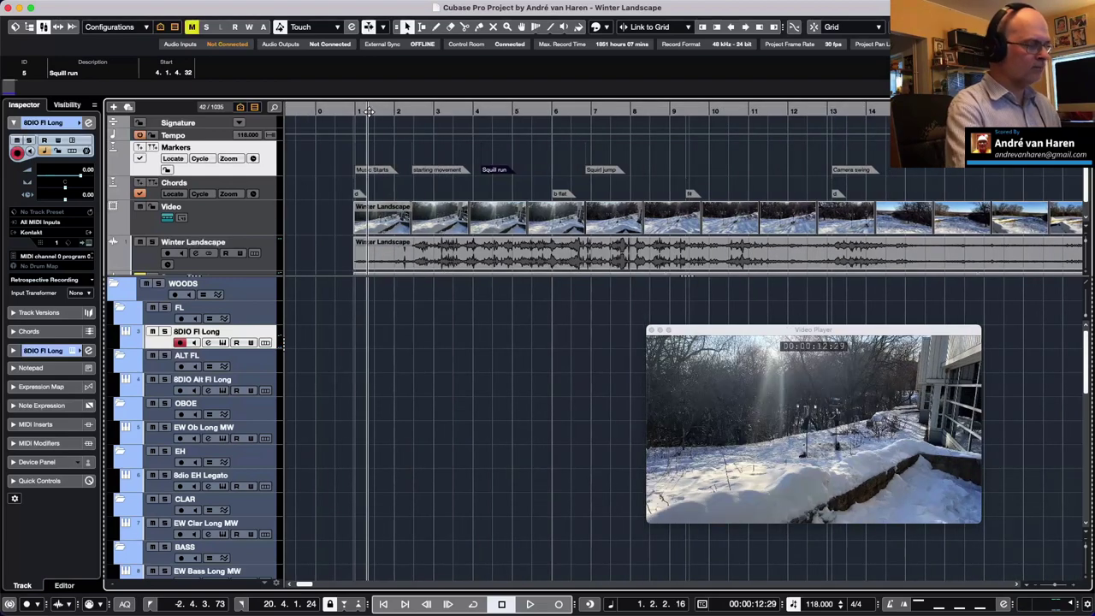
pyautogui.press('KP_Multiply')
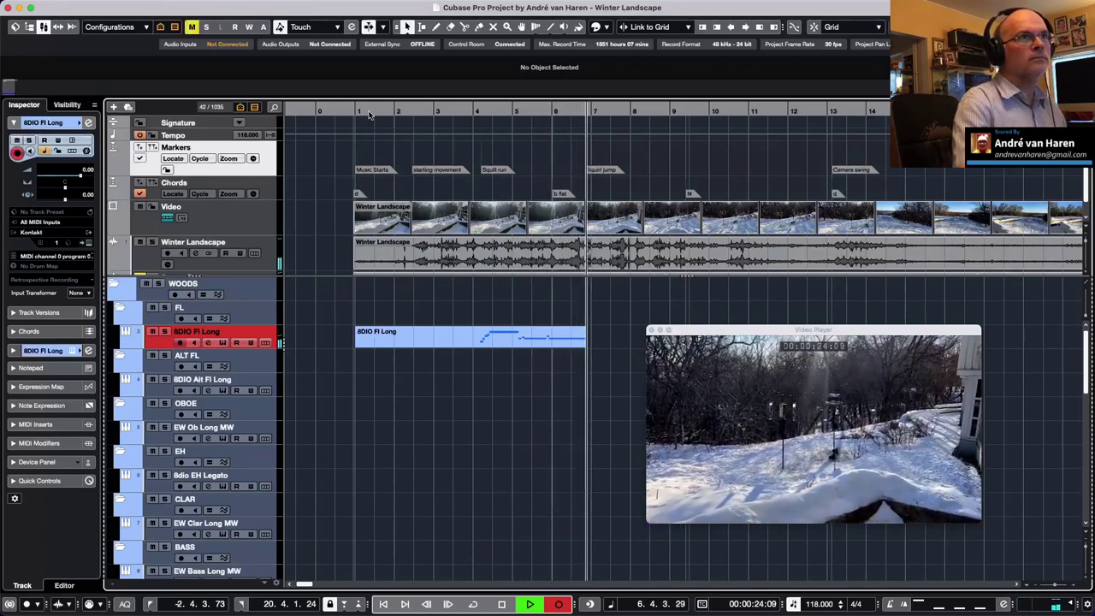
pyautogui.press('space')
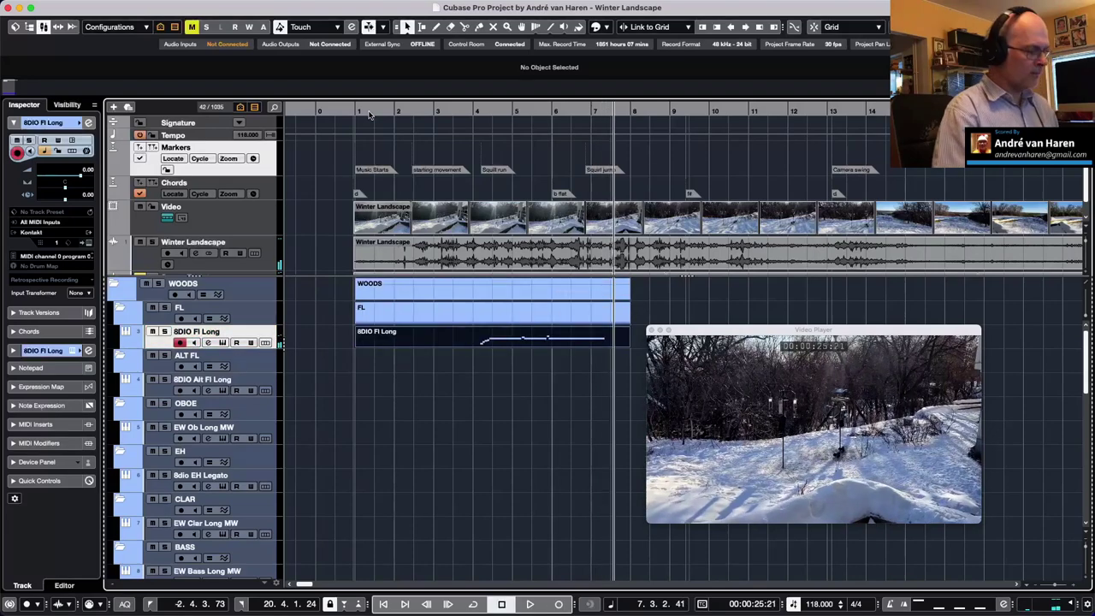
pyautogui.press('super+z')
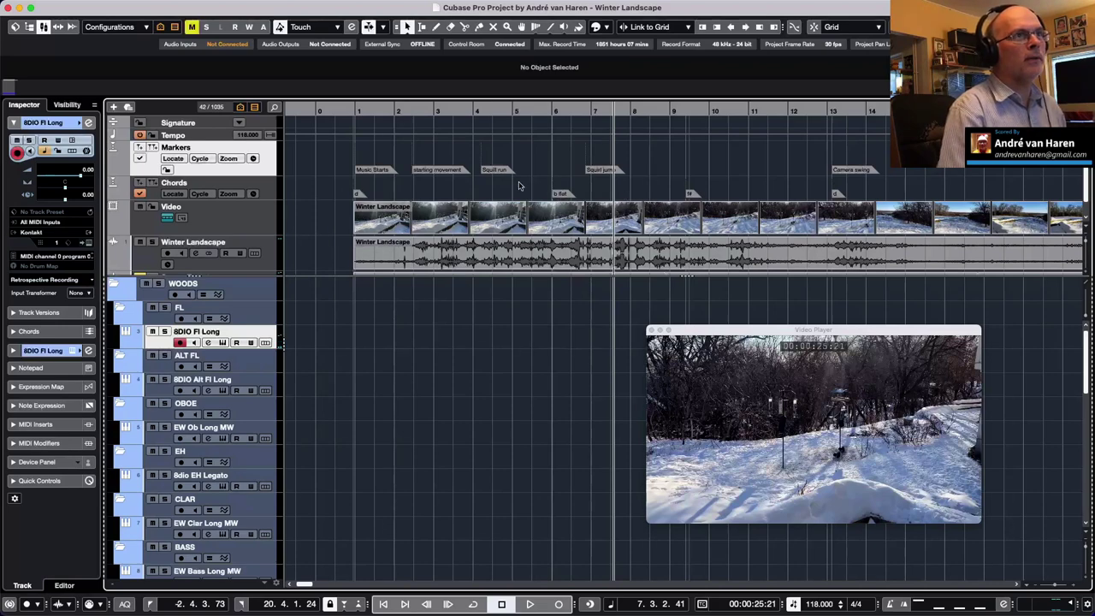
# Step: Try a short flute take on the 8DIO Fl Long track from bar 3 to bar 4, and undo it
pyautogui.click(450, 111)
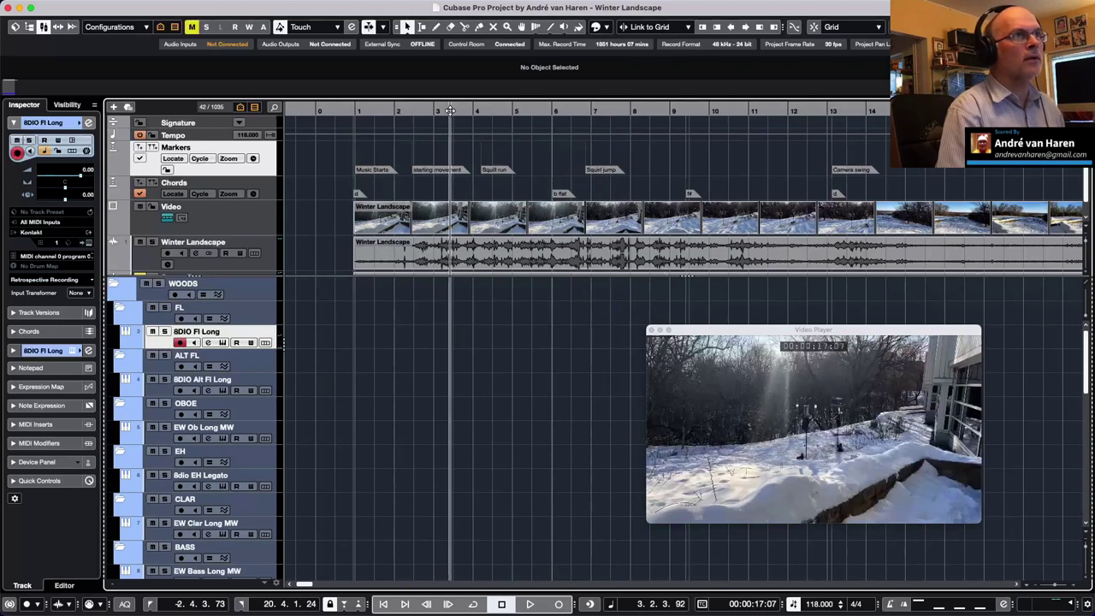
pyautogui.press('KP_Multiply')
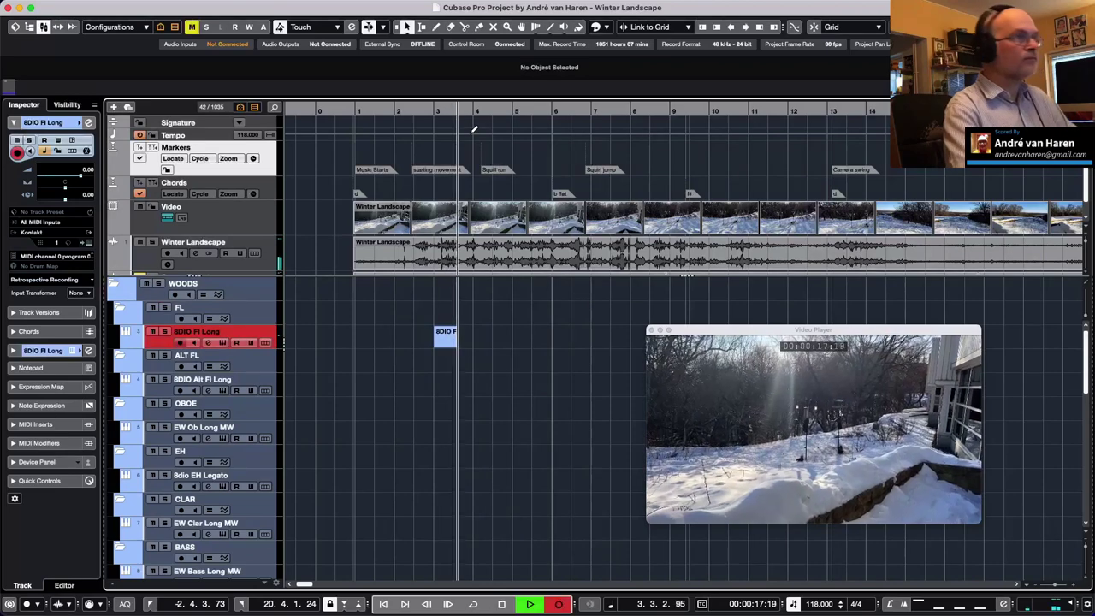
pyautogui.press('space')
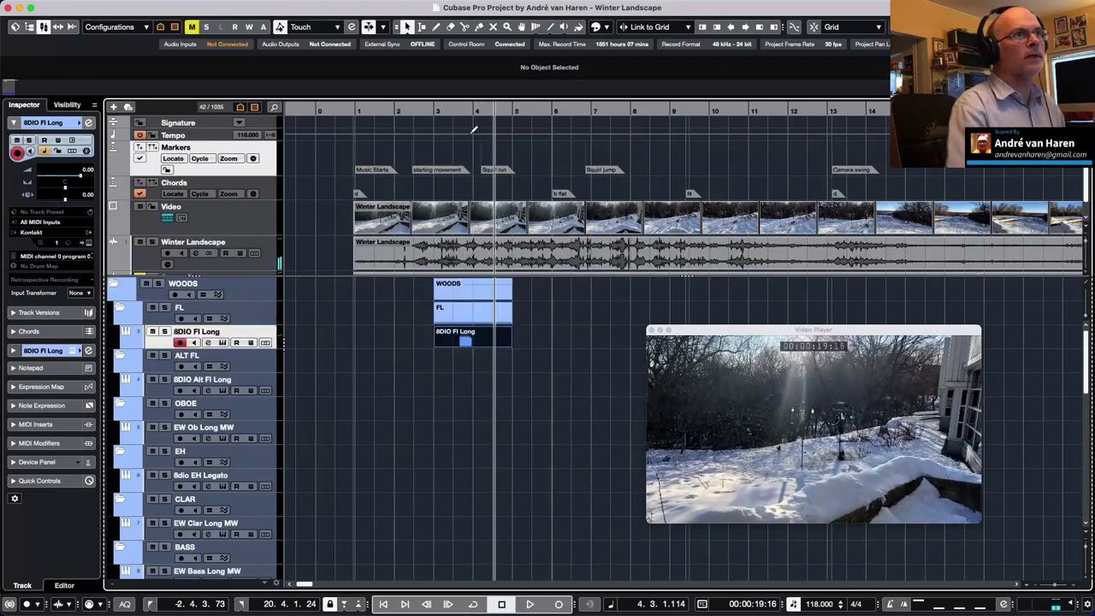
pyautogui.press('super+z')
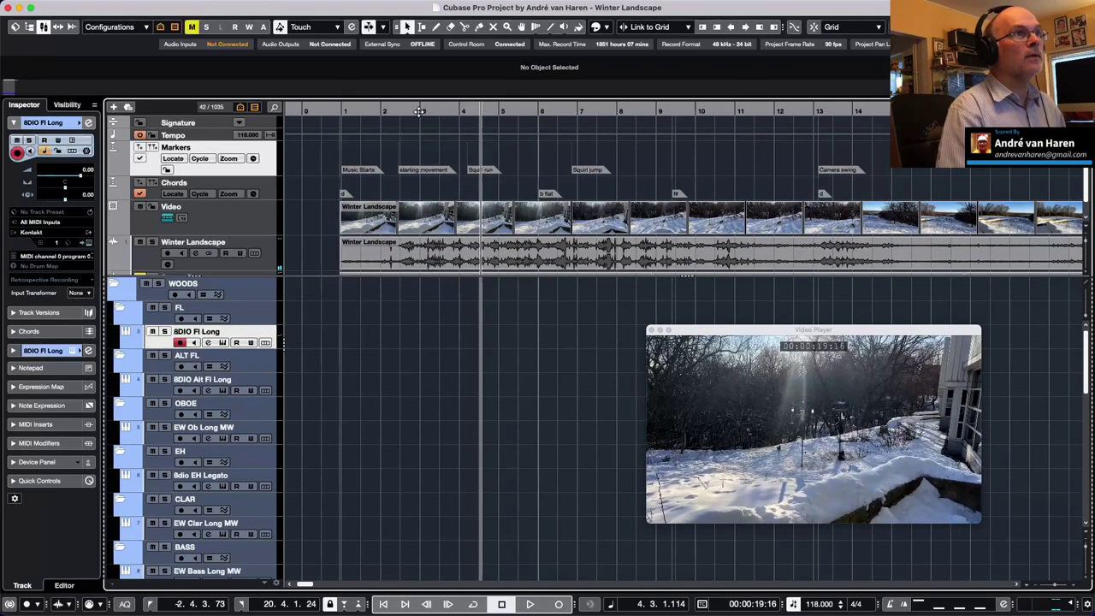
# Step: Try a longer flute take on the 8DIO Fl Long track from late in bar 2 to bar 10, and undo it
pyautogui.click(416, 110)
pyautogui.press('KP_Multiply')
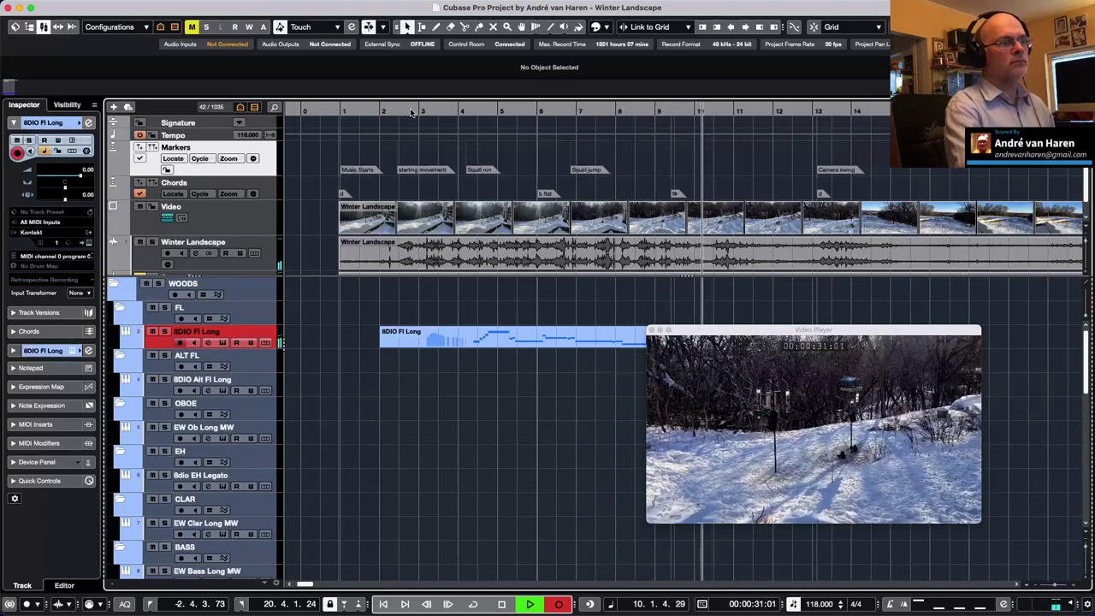
pyautogui.press('space')
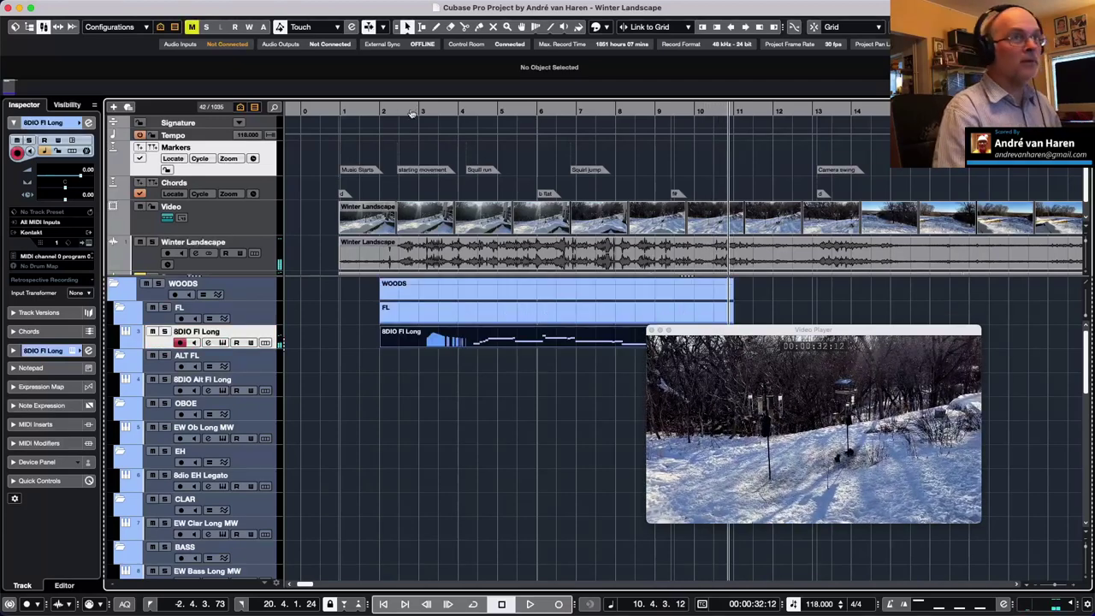
pyautogui.press('super+z')
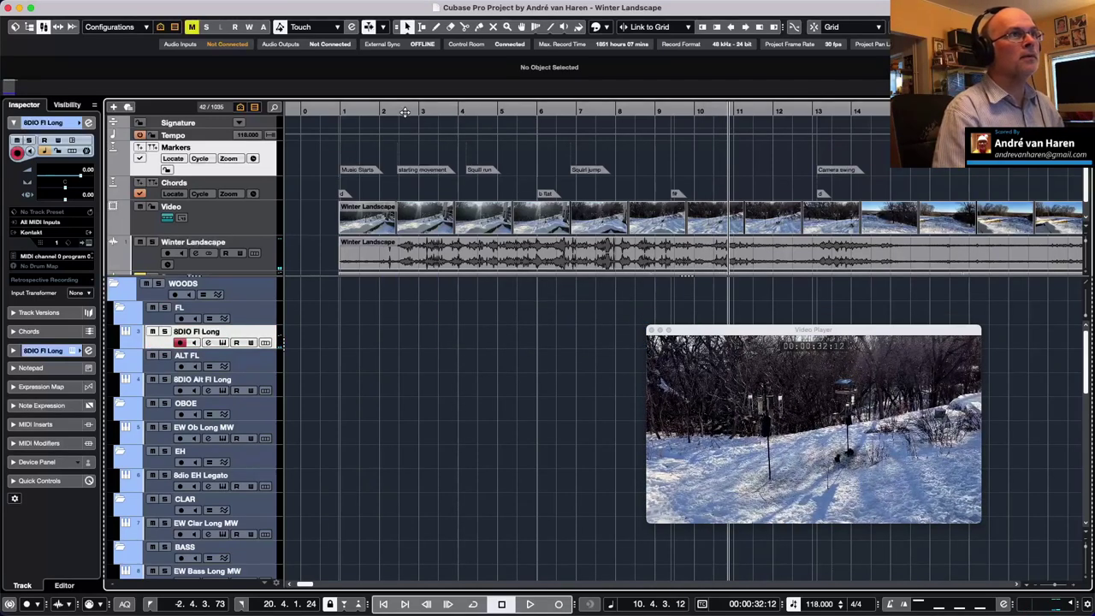
# Step: Record a flute take with modulation on the 8DIO Fl Long track from about the middle of bar 2 to bar 8
pyautogui.click(405, 111)
pyautogui.press('KP_Multiply')
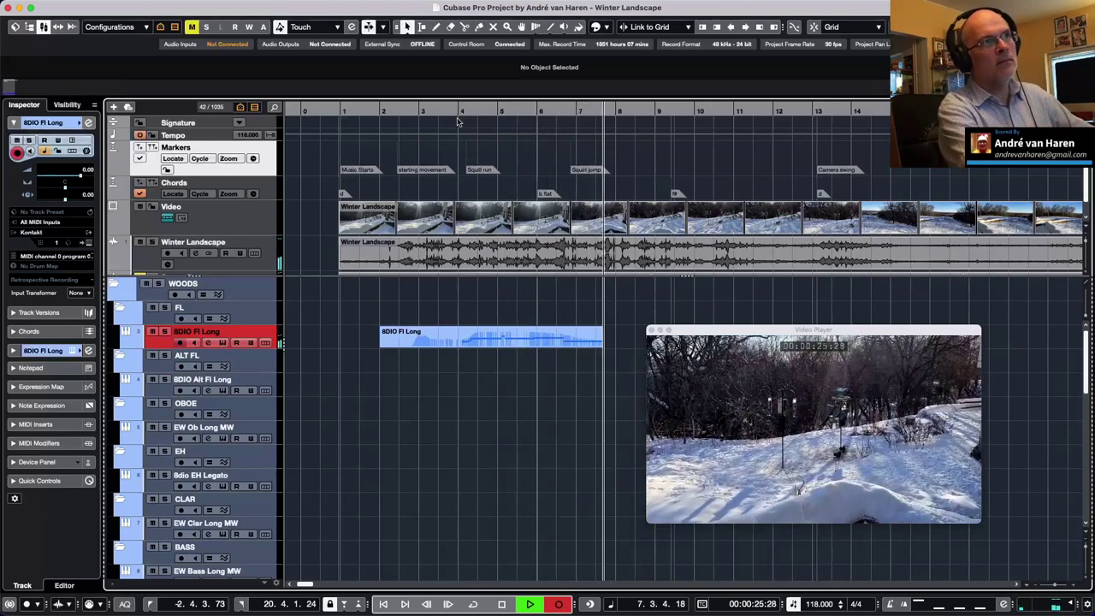
pyautogui.press('space')
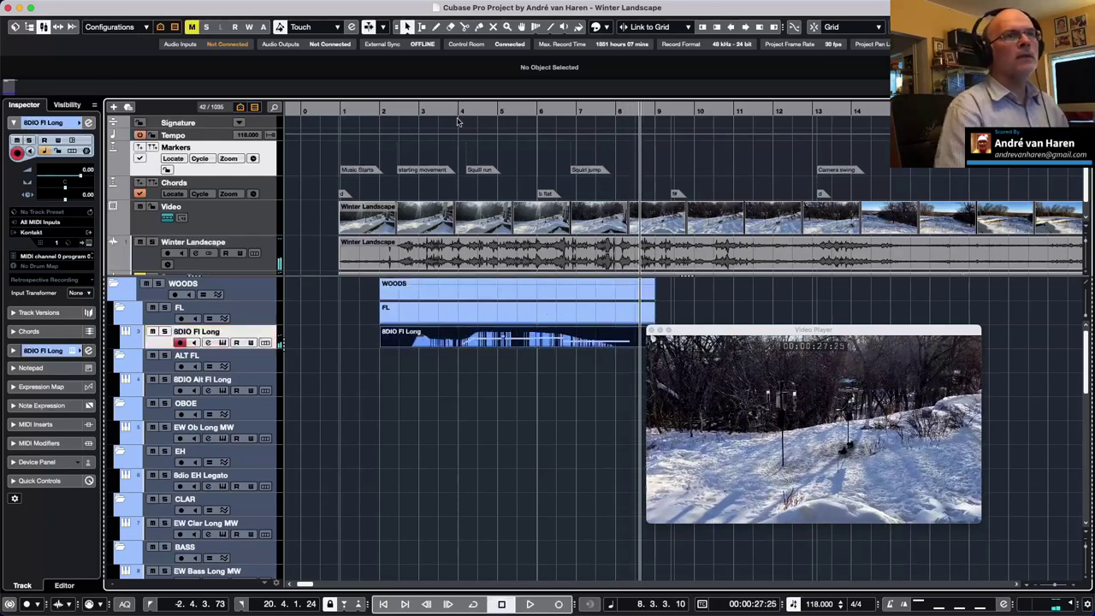
# Step: Play back the recorded flute take against the video, starting in bar 1 and stopping in bar 8
pyautogui.click(358, 119)
pyautogui.press('space')
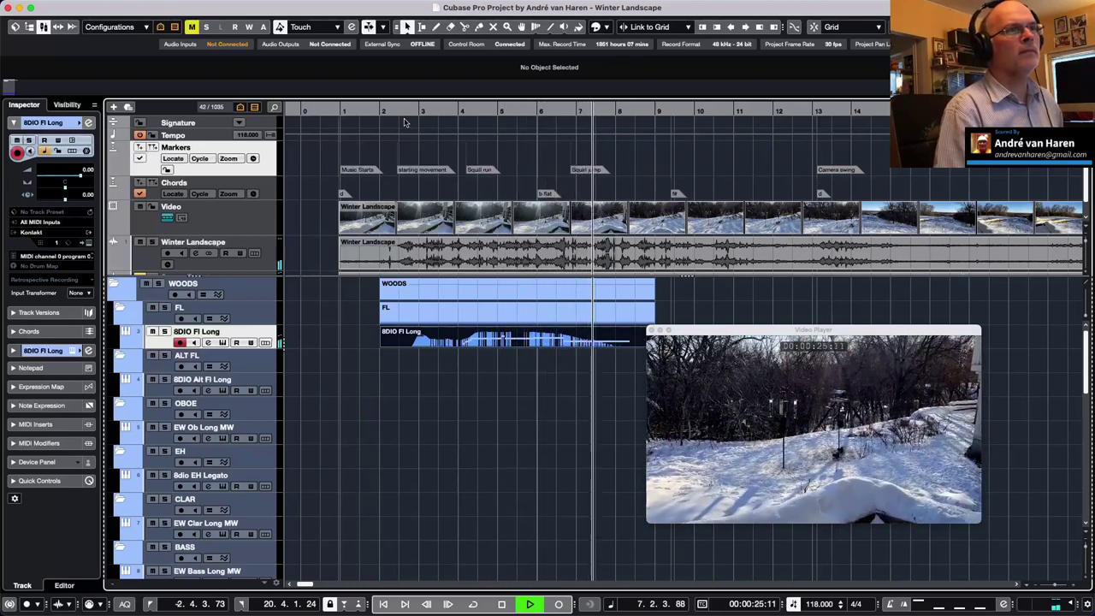
pyautogui.press('space')
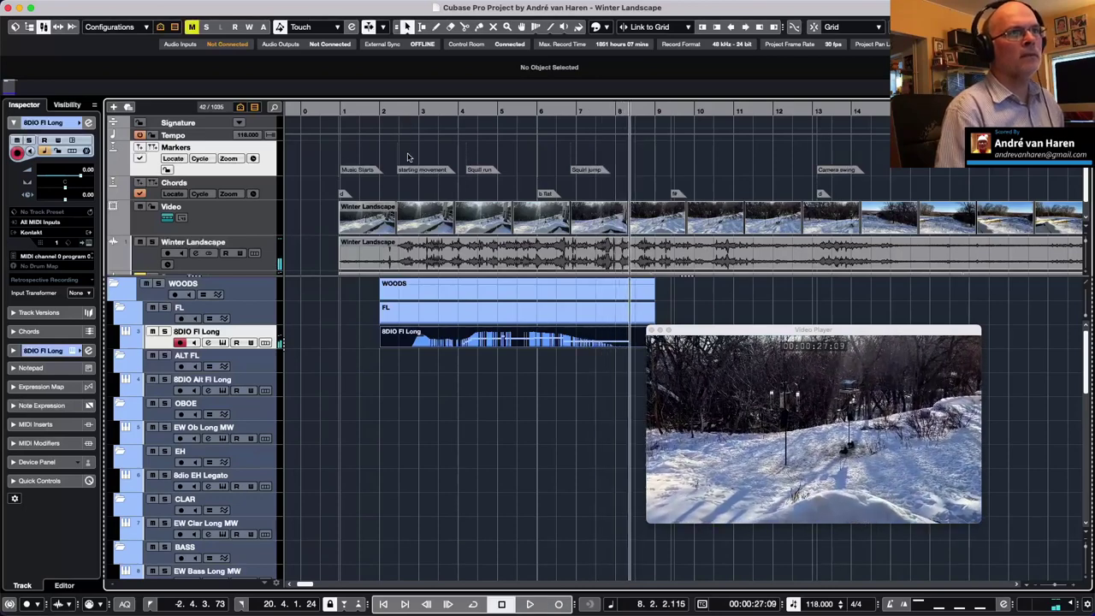
# Step: Open the flute take in the Key Editor and play it from about bar 4 to the "Squirl jump" marker
pyautogui.doubleClick(543, 339)
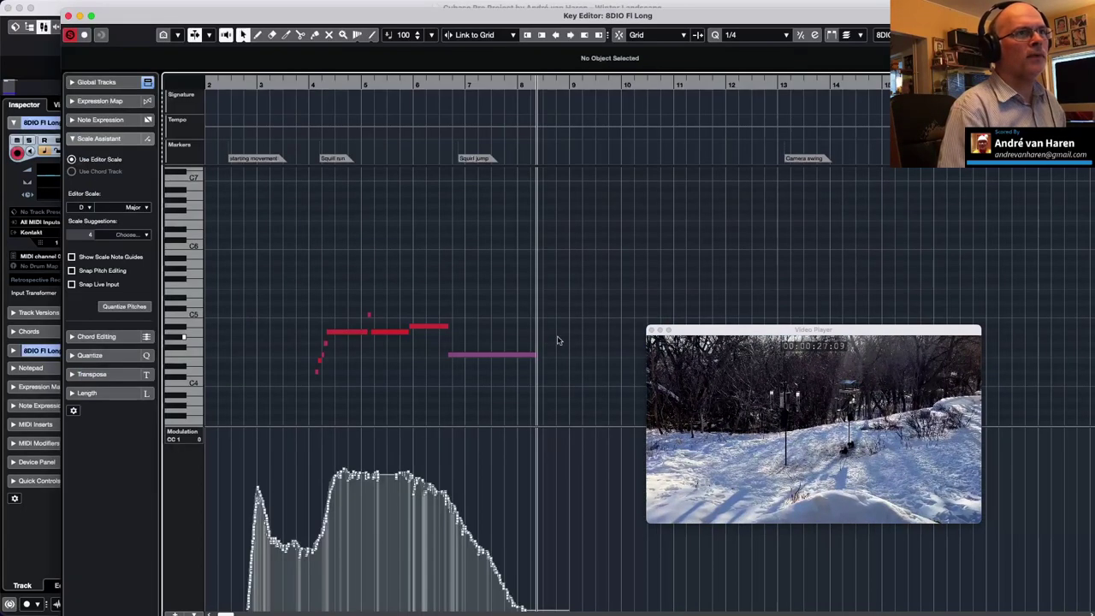
pyautogui.click(304, 85)
pyautogui.press('space')
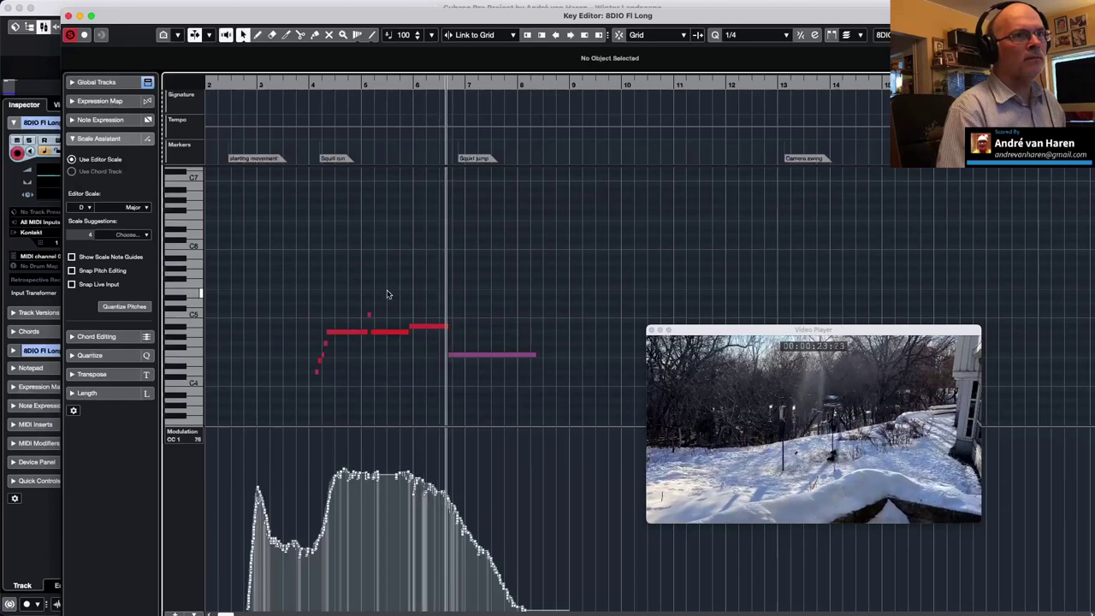
pyautogui.press('space')
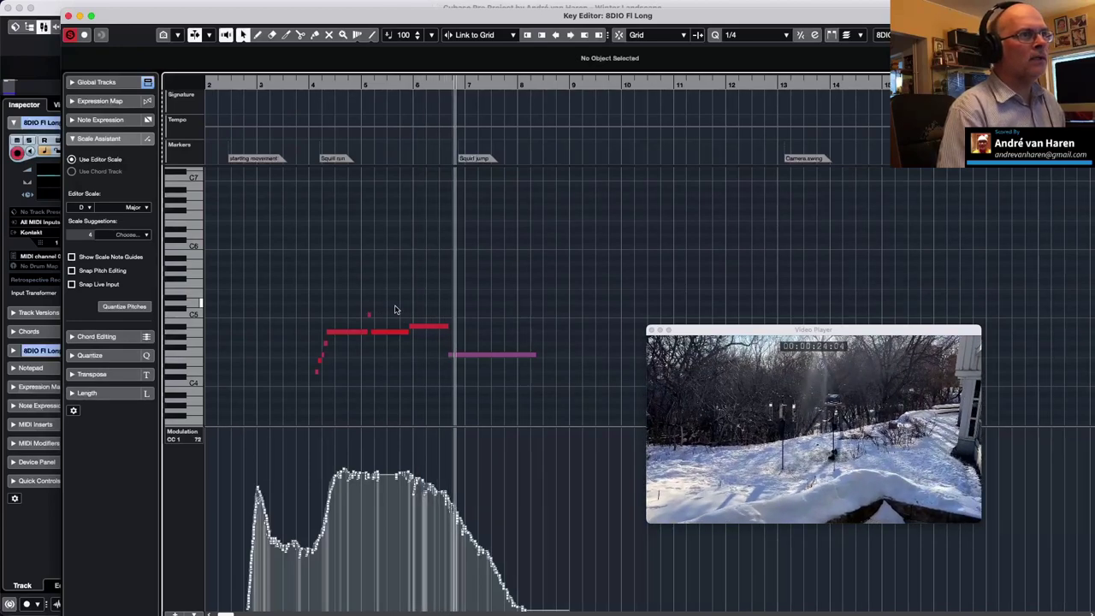
# Step: Move the flute notes from the short C5 in bar 5 onward so they start in bar 6, just before the "Squirl jump" marker
pyautogui.moveTo(396, 306); pyautogui.dragTo(489, 382)
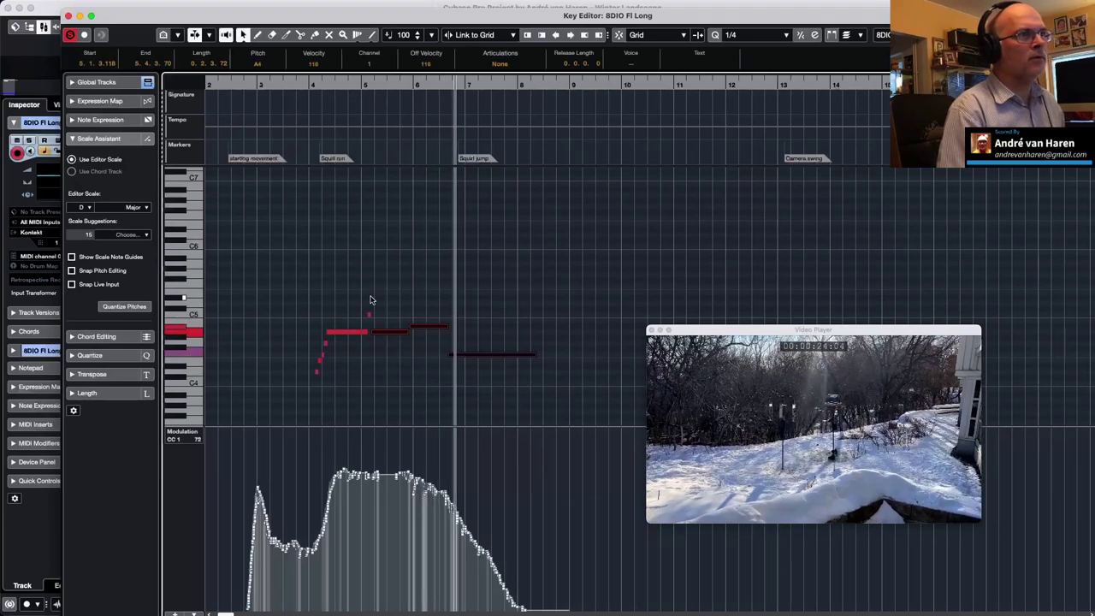
pyautogui.moveTo(370, 297); pyautogui.dragTo(486, 369)
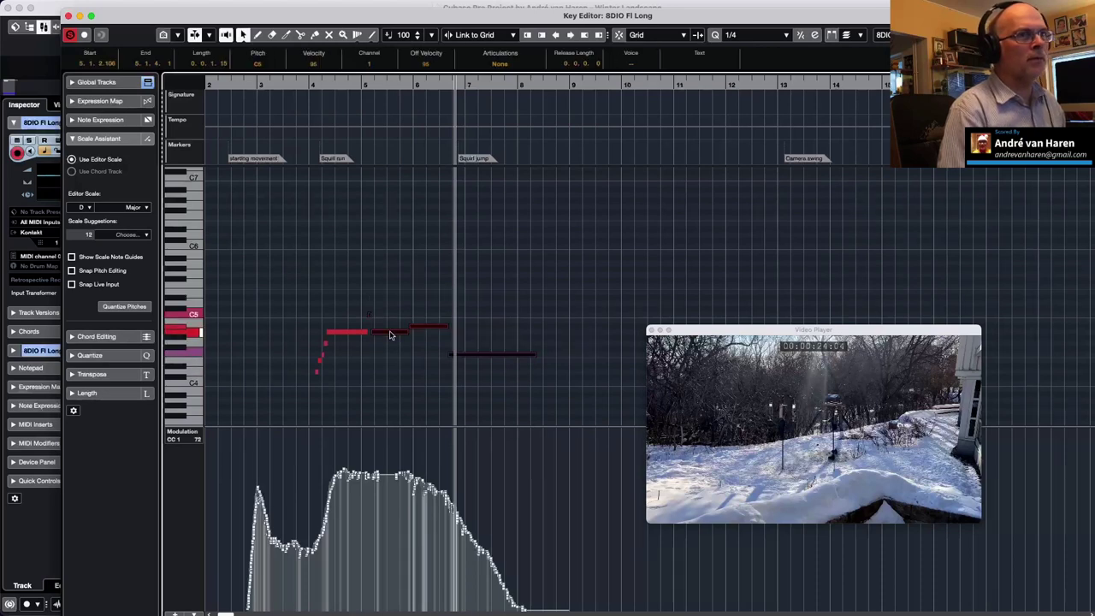
pyautogui.moveTo(390, 335); pyautogui.dragTo(475, 336)
pyautogui.click(657, 221)
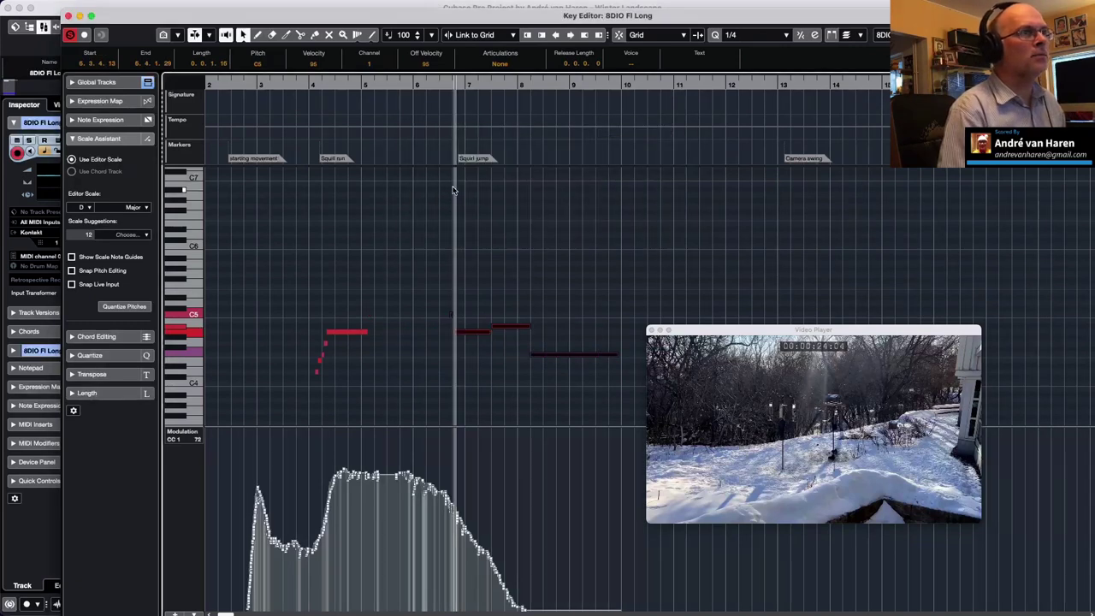
# Step: Lengthen the long A4 note starting in bar 4 so it ends at 6.3.2.53, and play the passage back past bar 8
pyautogui.moveTo(366, 331); pyautogui.dragTo(434, 332)
pyautogui.click(345, 86)
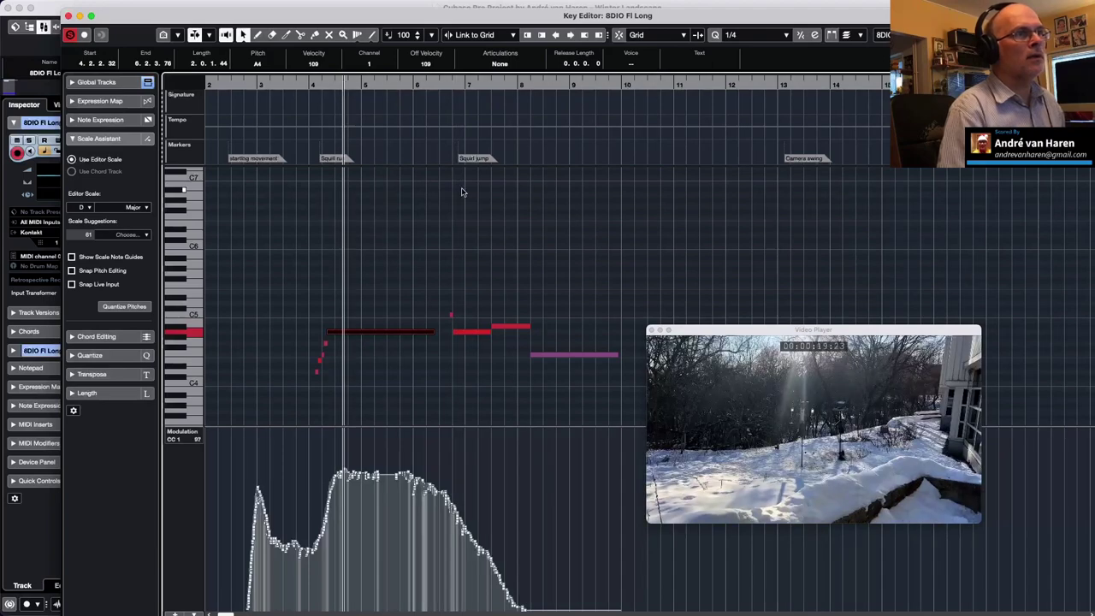
pyautogui.press('space')
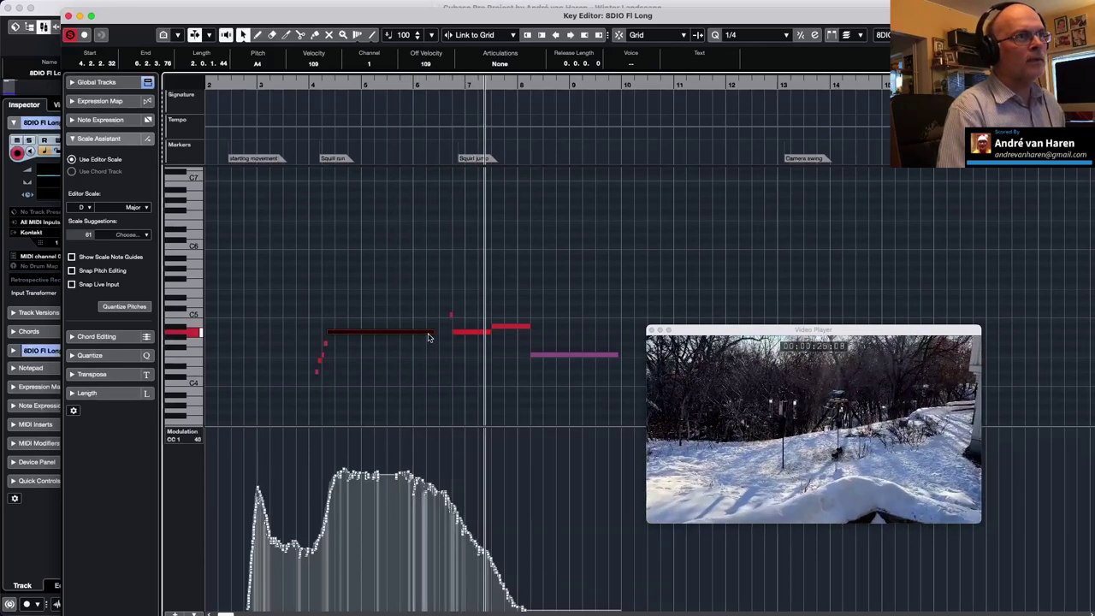
pyautogui.moveTo(434, 331); pyautogui.dragTo(444, 330)
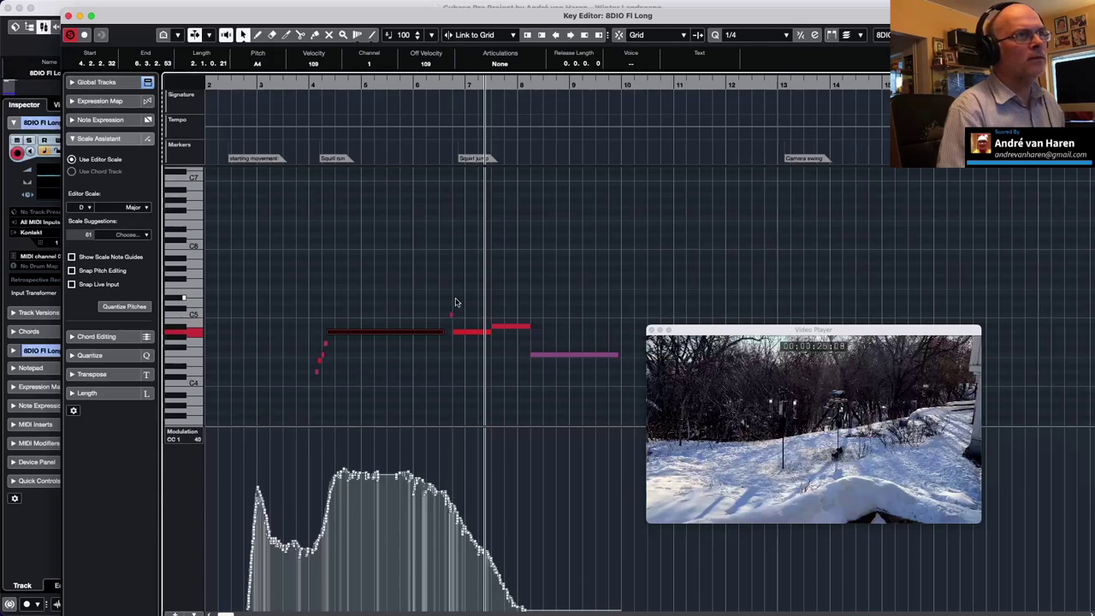
pyautogui.click(355, 83)
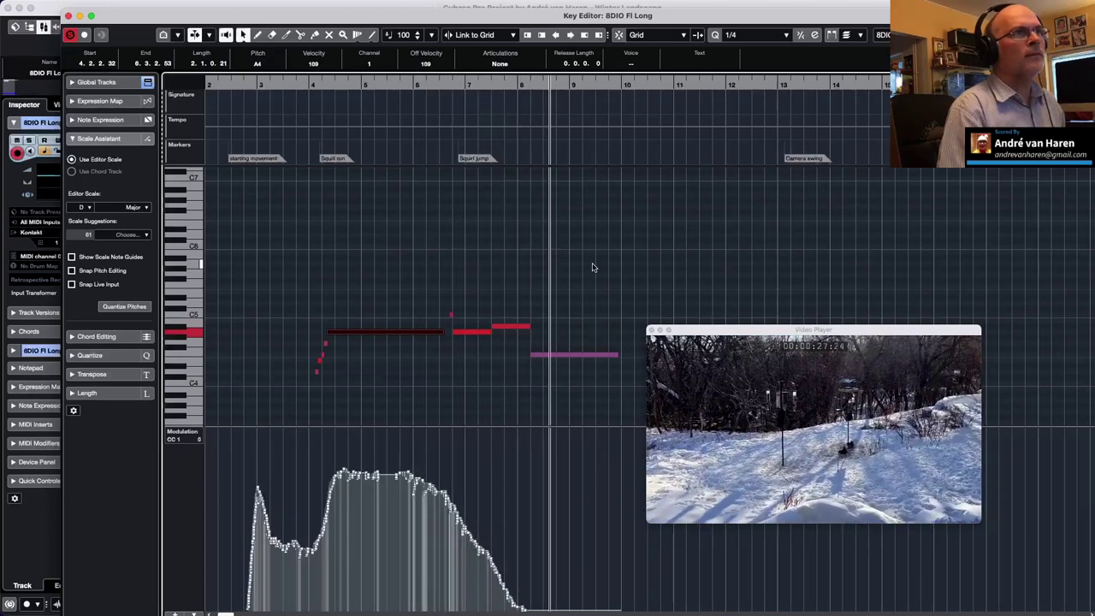
pyautogui.press('space')
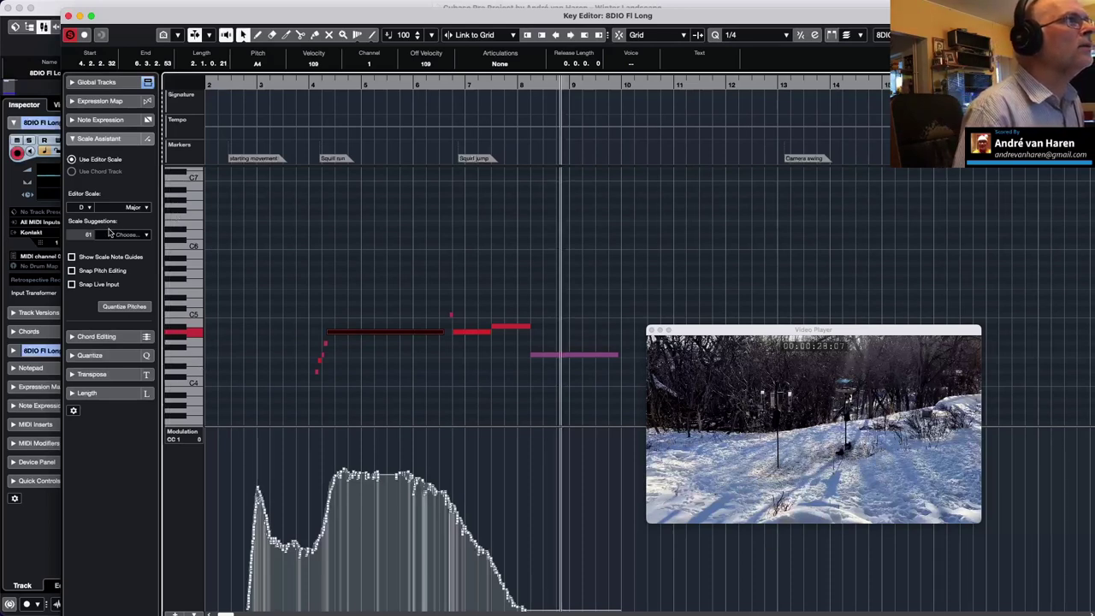
# Step: Maximize the Key Editor window, with the Scale Assistant section collapsed and the marker lane made slightly taller
pyautogui.click(74, 140)
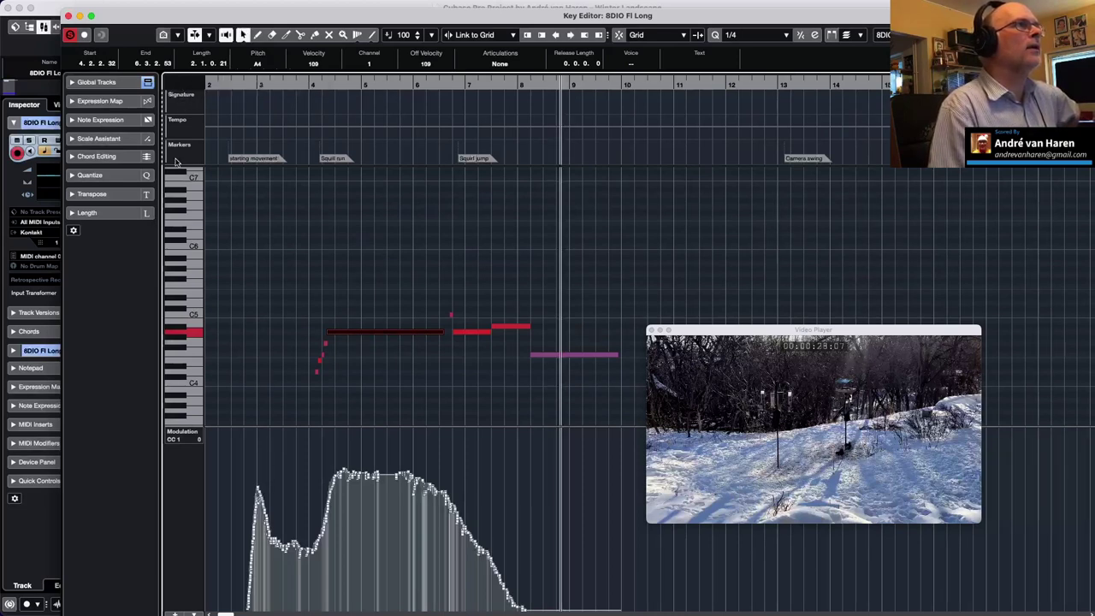
pyautogui.moveTo(177, 168); pyautogui.dragTo(191, 241)
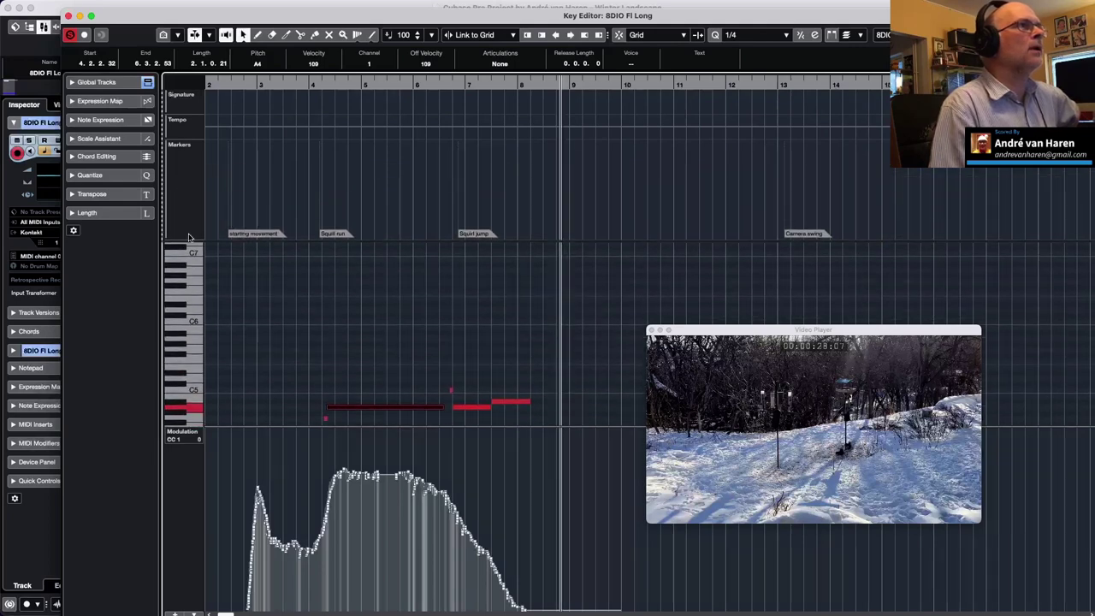
pyautogui.moveTo(186, 139)
pyautogui.mouseDown()
pyautogui.moveTo(196, 213)
pyautogui.moveTo(187, 134)
pyautogui.mouseUp()
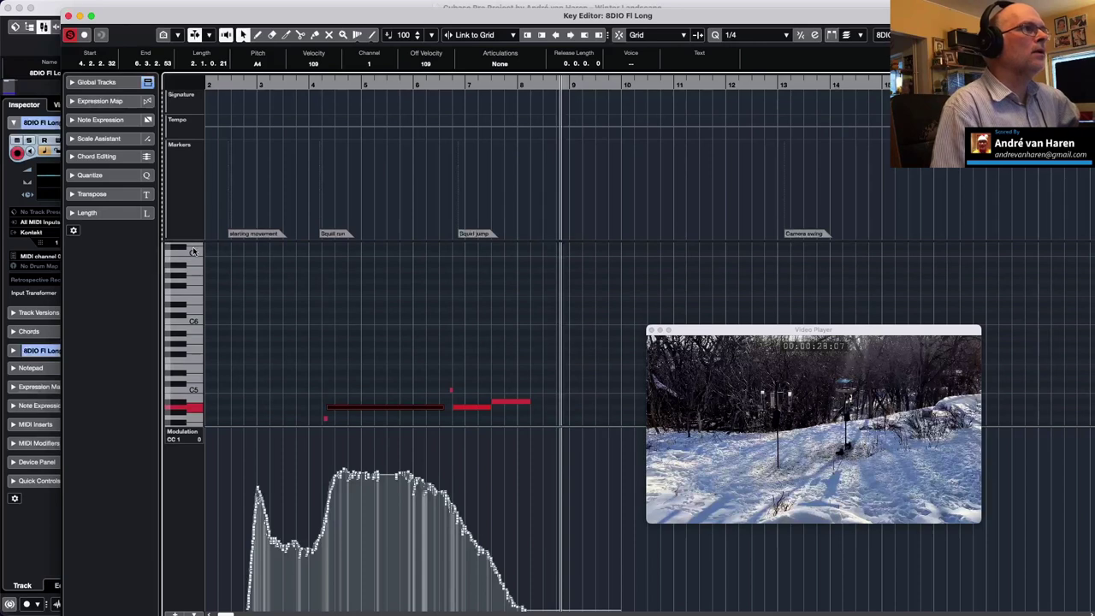
pyautogui.moveTo(193, 240); pyautogui.dragTo(192, 179)
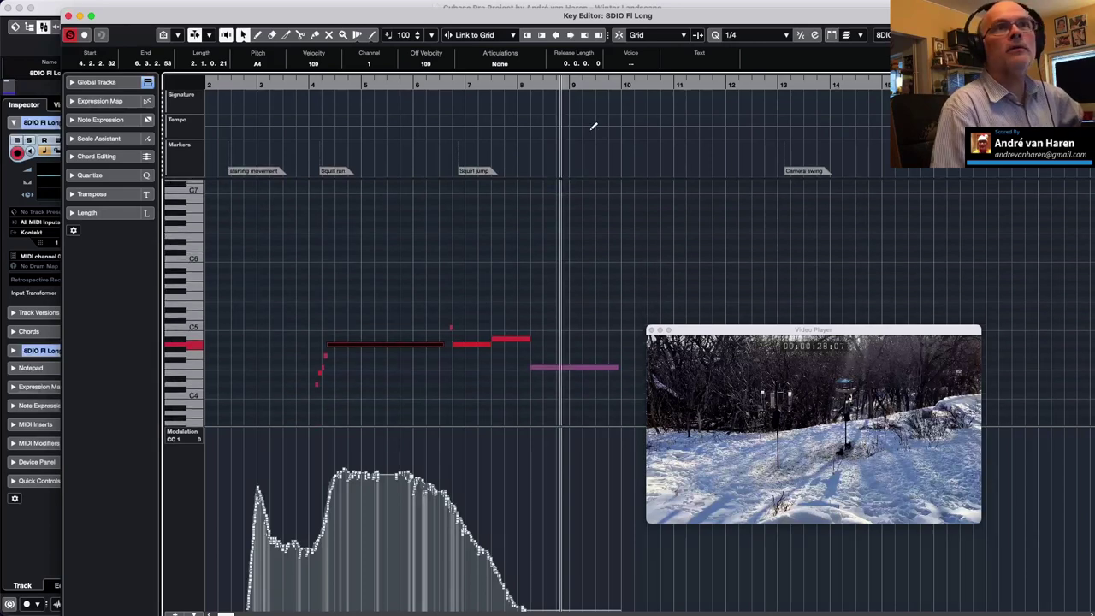
pyautogui.doubleClick(552, 15)
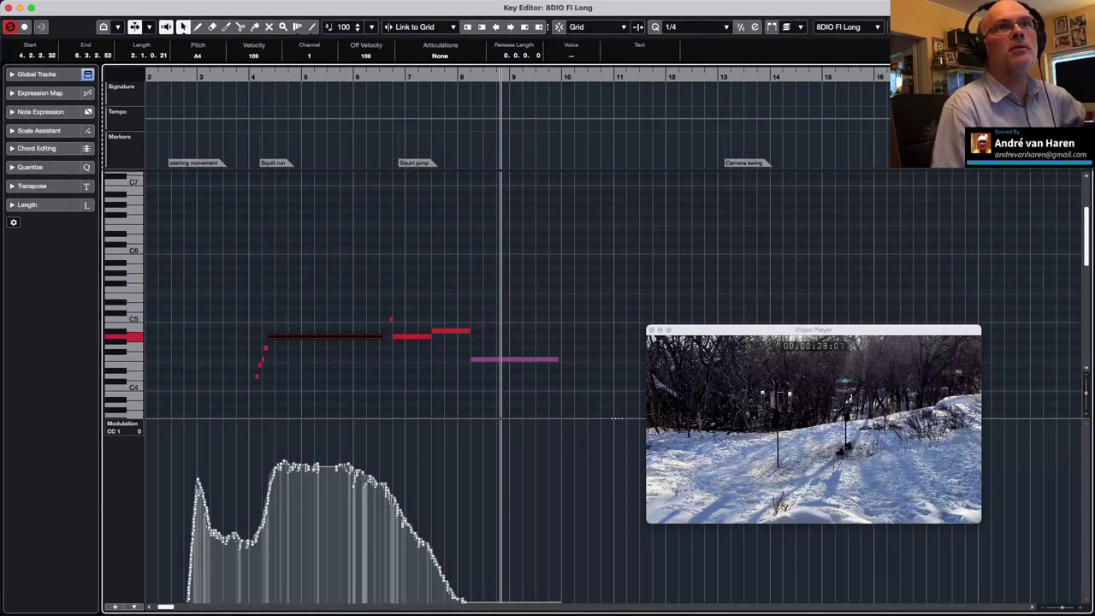
pyautogui.click(1087, 47)
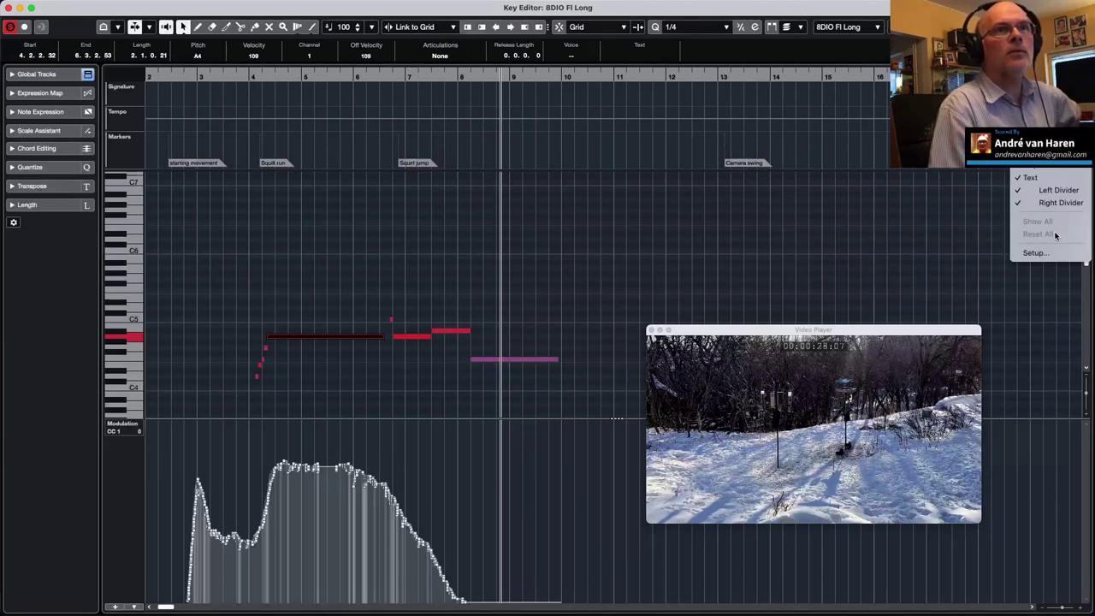
pyautogui.press('Escape')
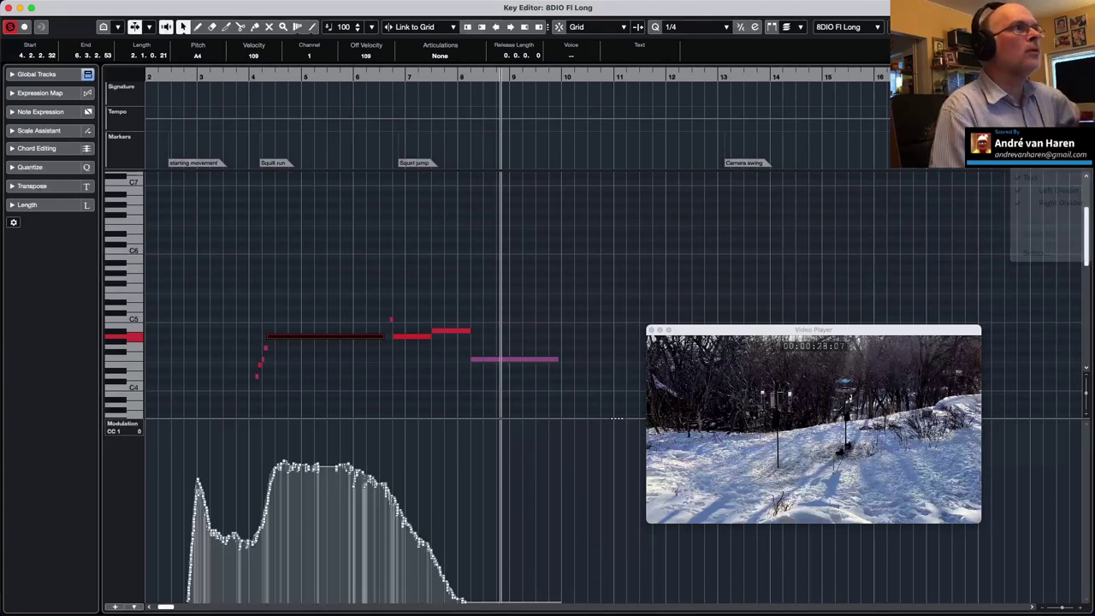
pyautogui.click(1087, 76)
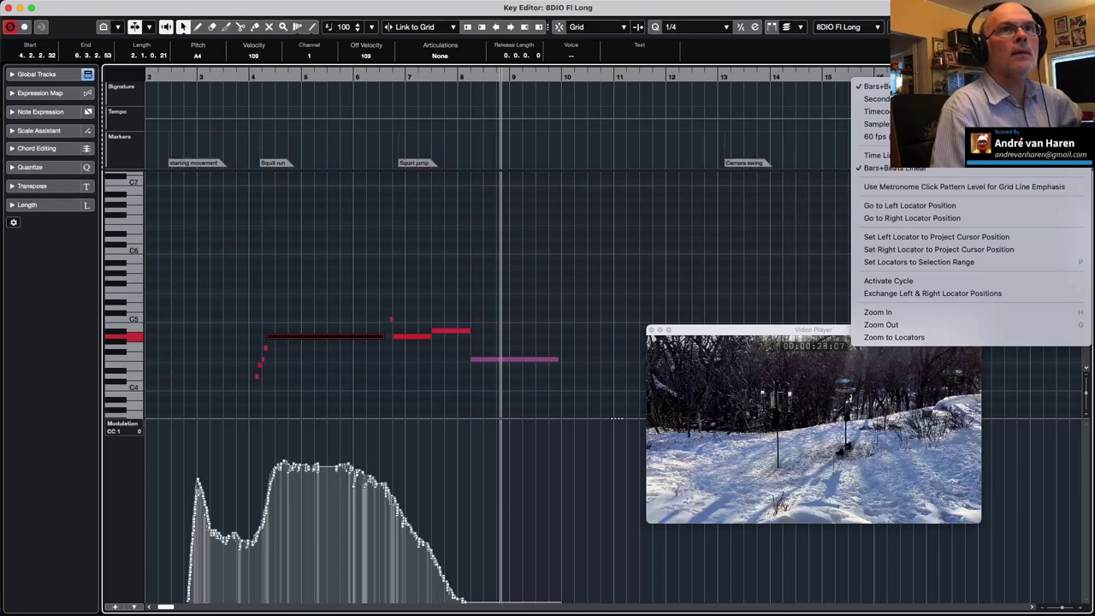
pyautogui.press('Escape')
pyautogui.click(1085, 27)
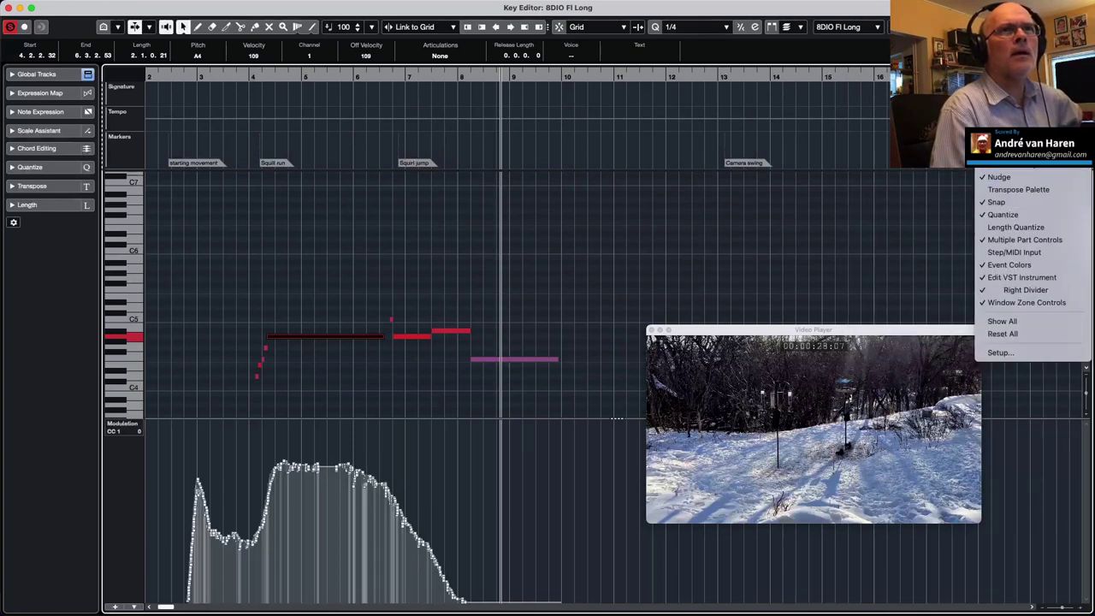
pyautogui.press('Escape')
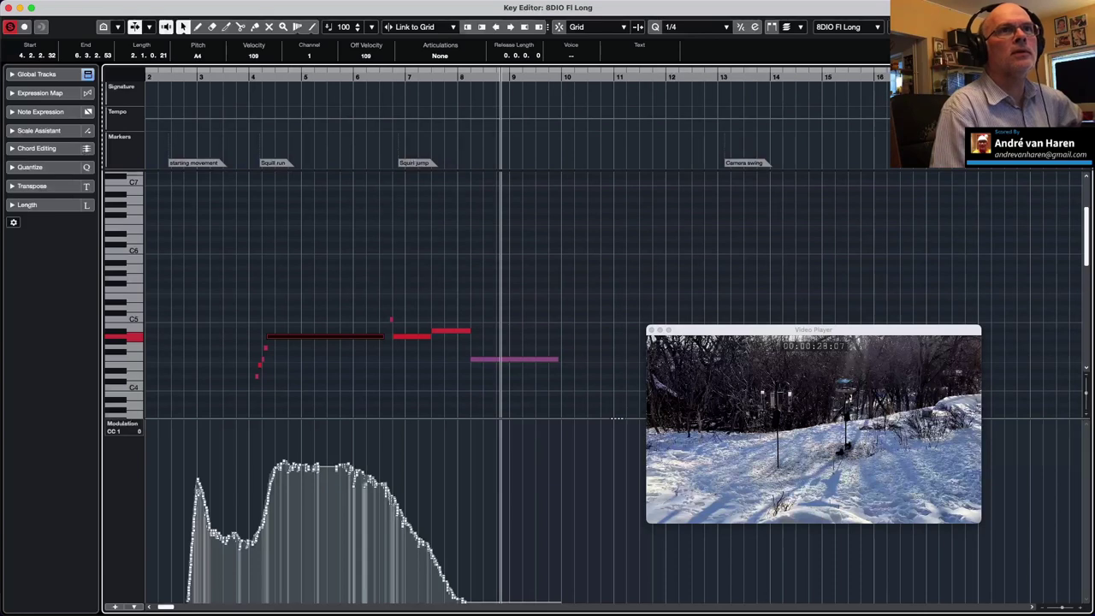
pyautogui.click(1087, 76)
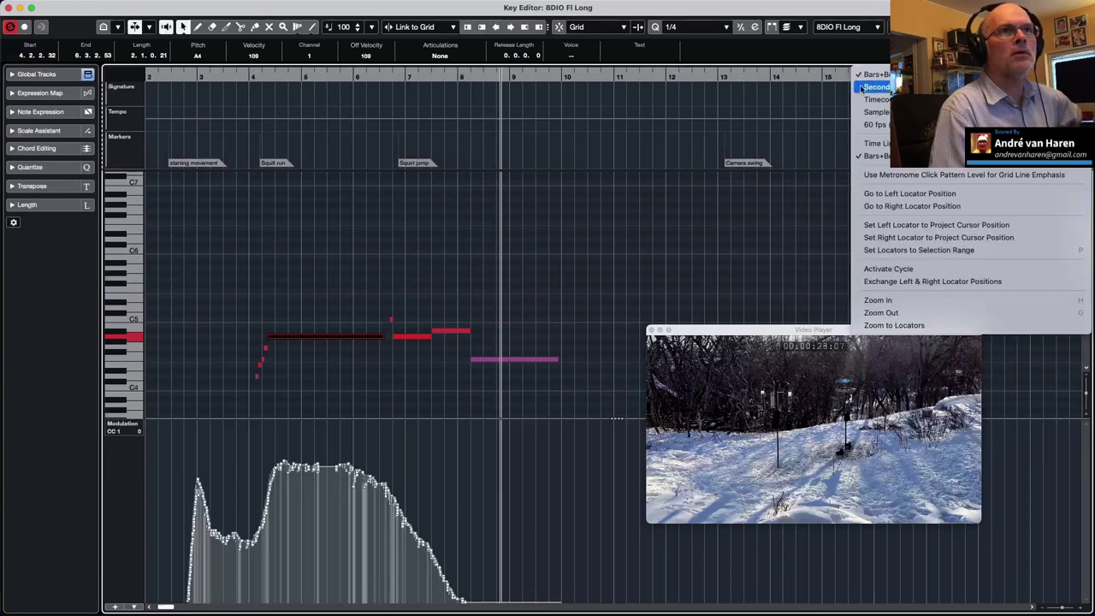
pyautogui.click(815, 139)
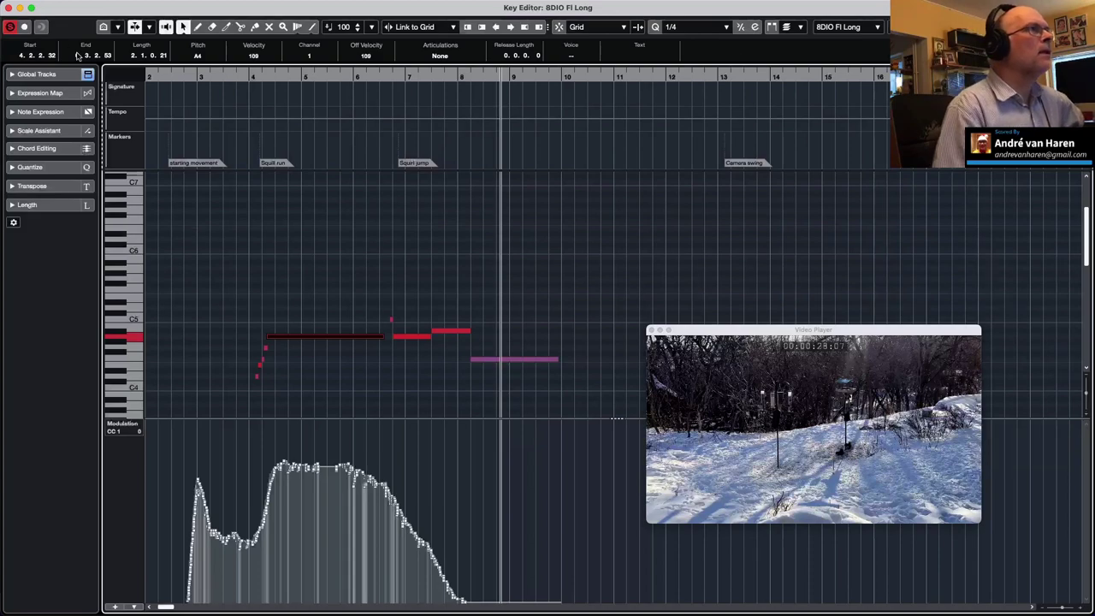
# Step: Close the Key Editor and play the flute take against the video from the middle of bar 1 into bar 6
pyautogui.click(9, 8)
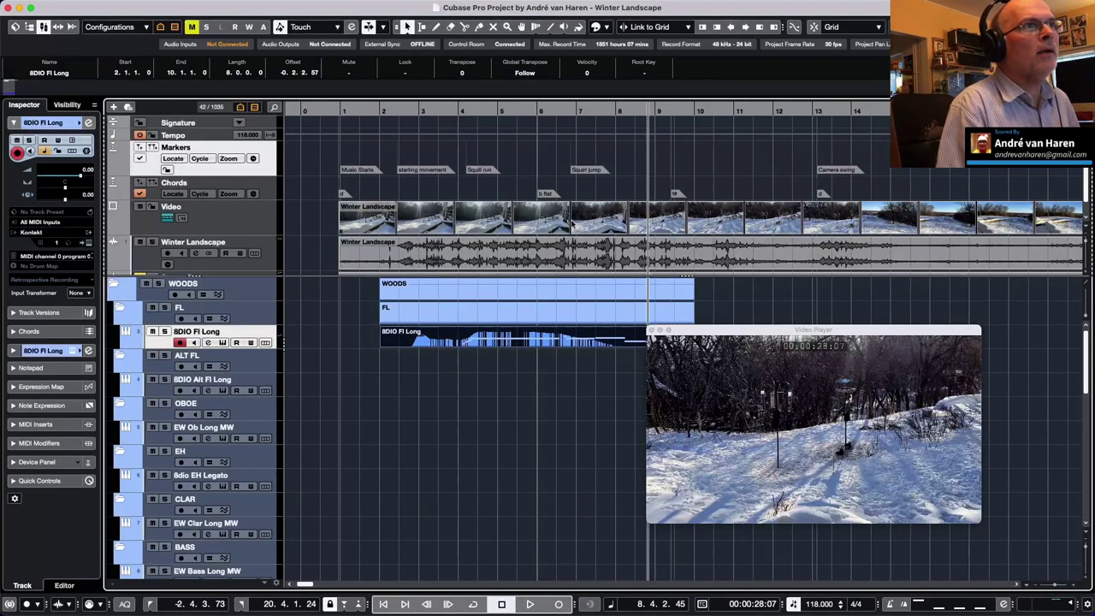
pyautogui.click(365, 114)
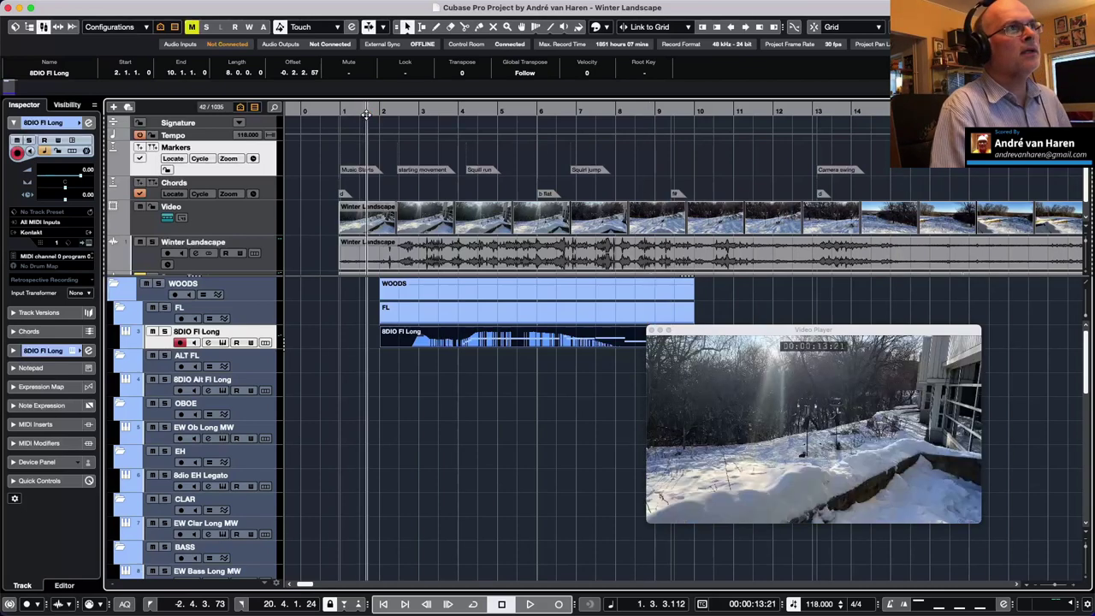
pyautogui.press('space')
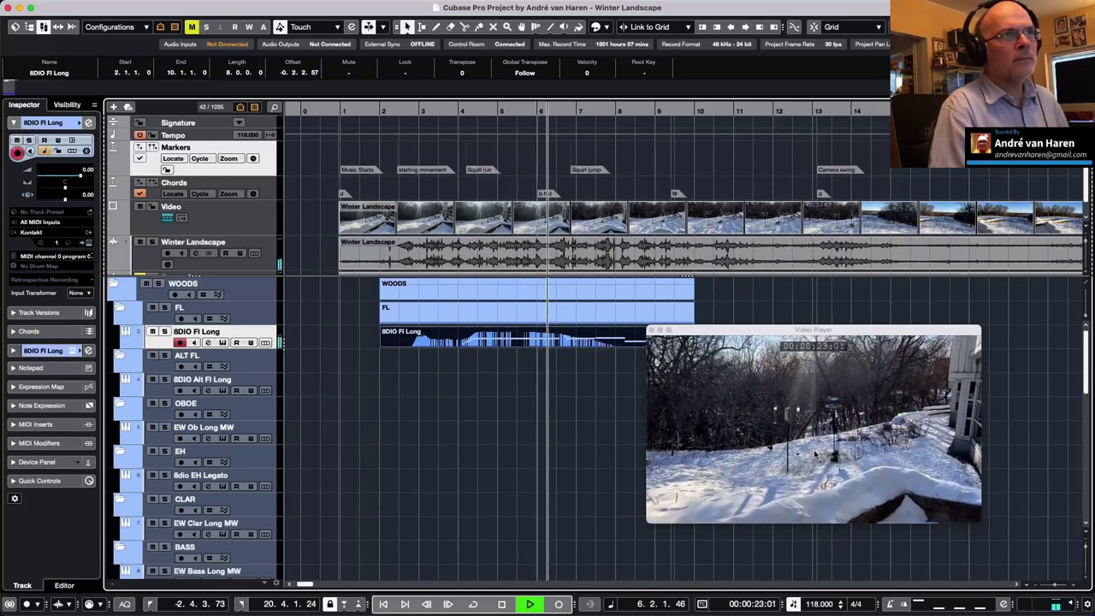
pyautogui.press('space')
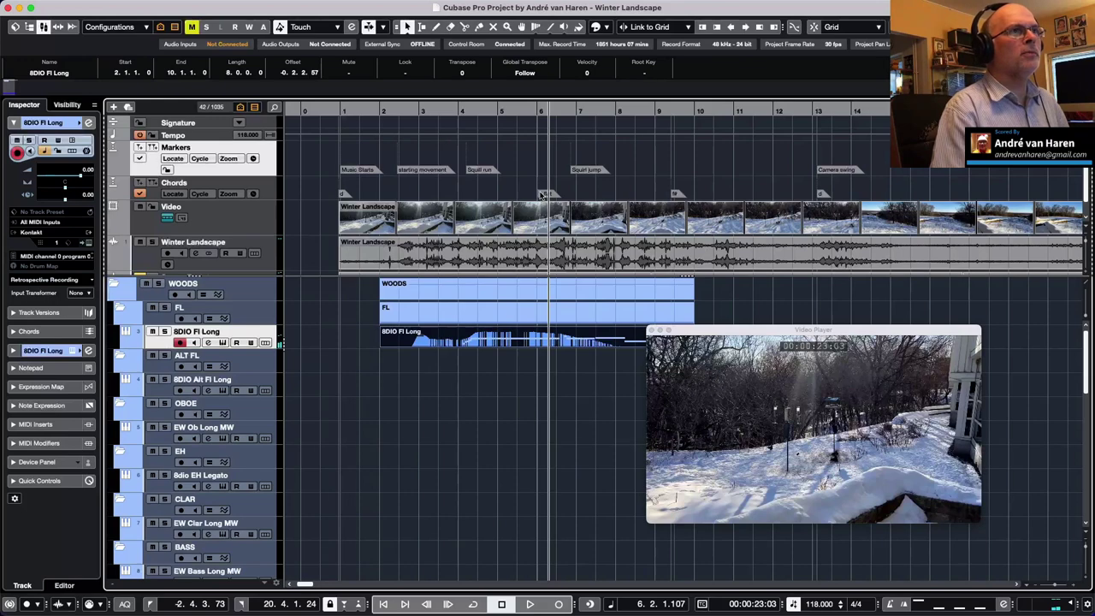
# Step: Go to the "b flat" chord marker at bar 6 and reopen the 8DIO Fl Long take in the Key Editor
pyautogui.click(541, 195)
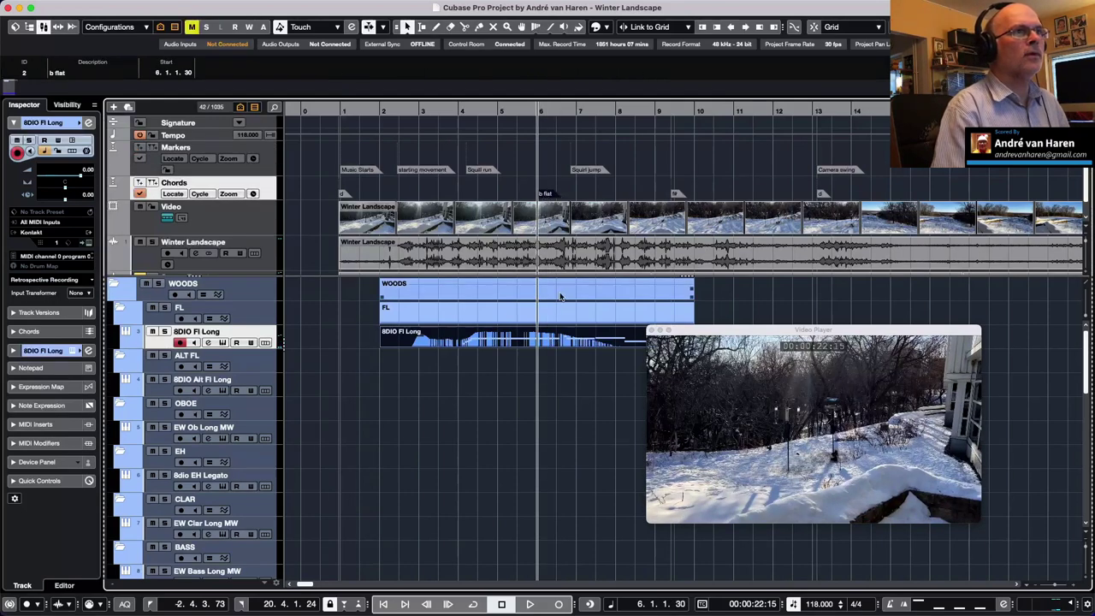
pyautogui.doubleClick(538, 340)
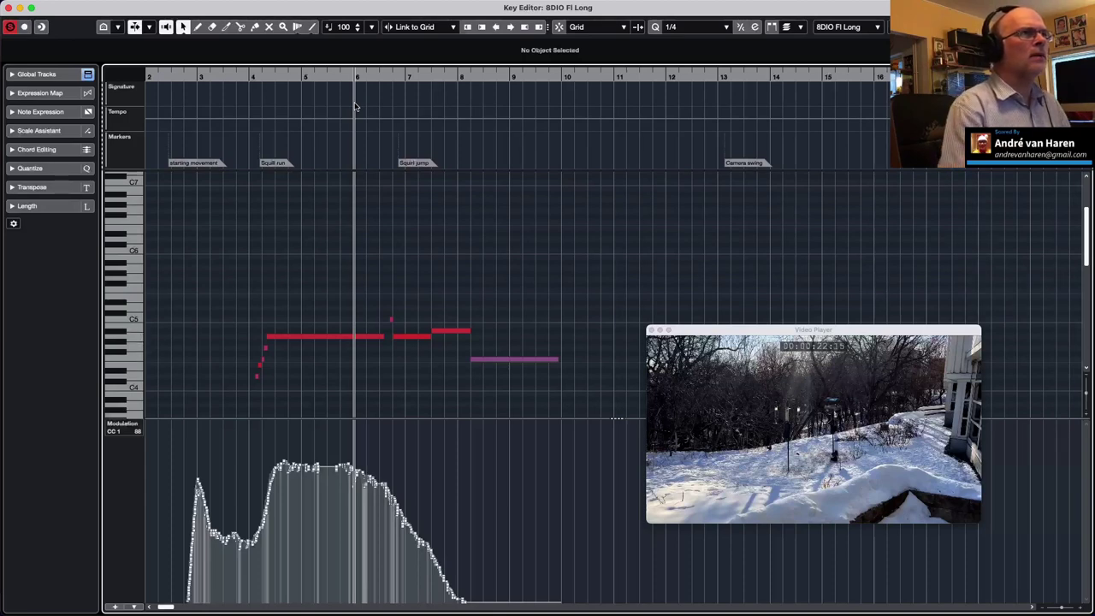
pyautogui.click(391, 323)
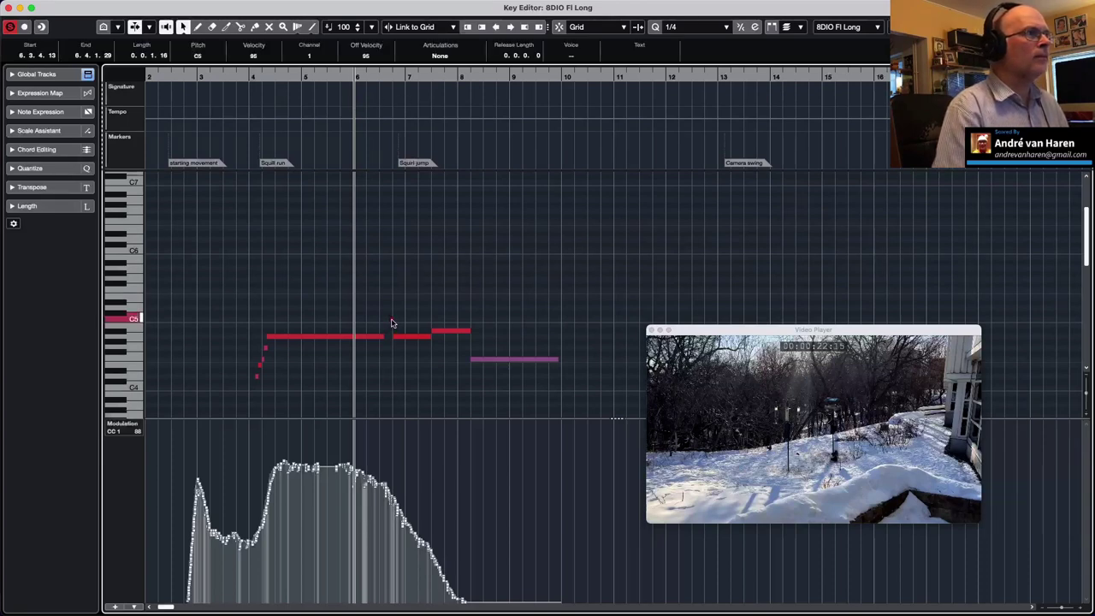
pyautogui.click(375, 337)
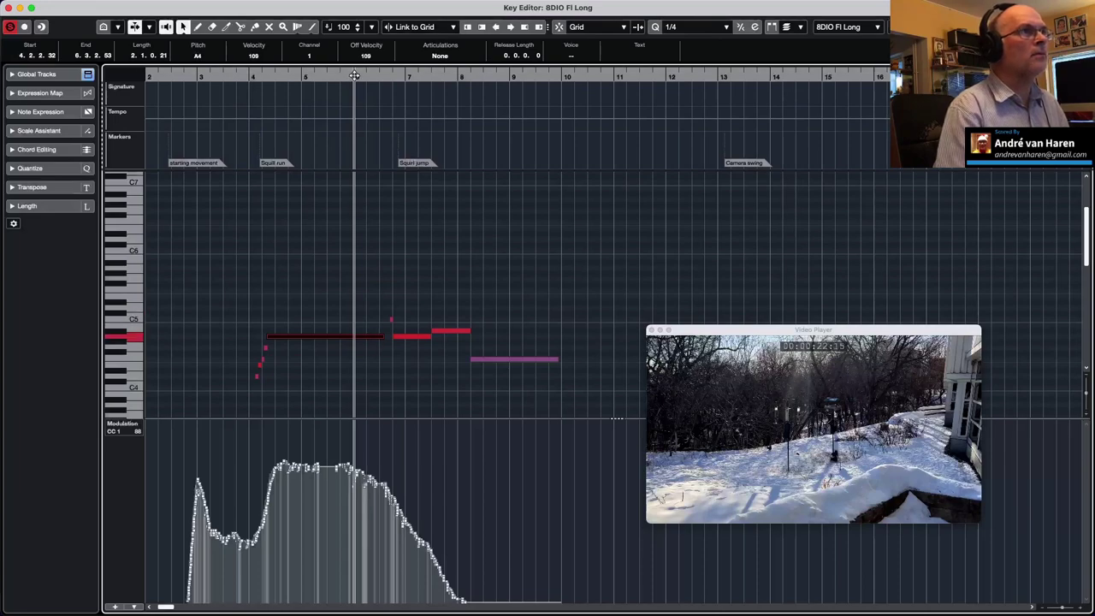
pyautogui.moveTo(353, 75); pyautogui.dragTo(300, 73)
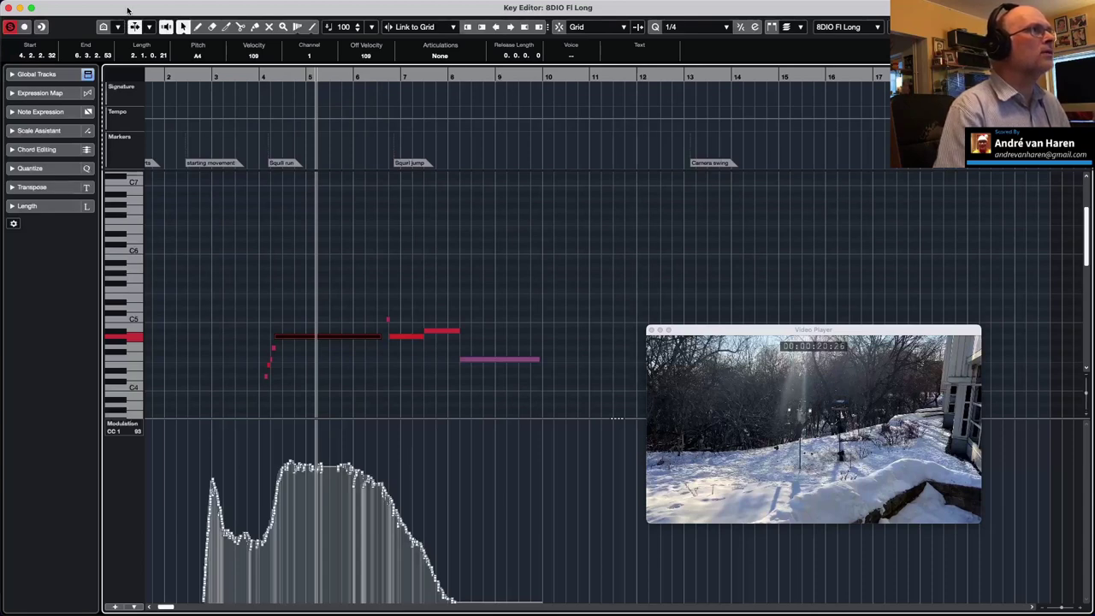
# Step: Show the Chords and Video global tracks in the Key Editor
pyautogui.click(12, 74)
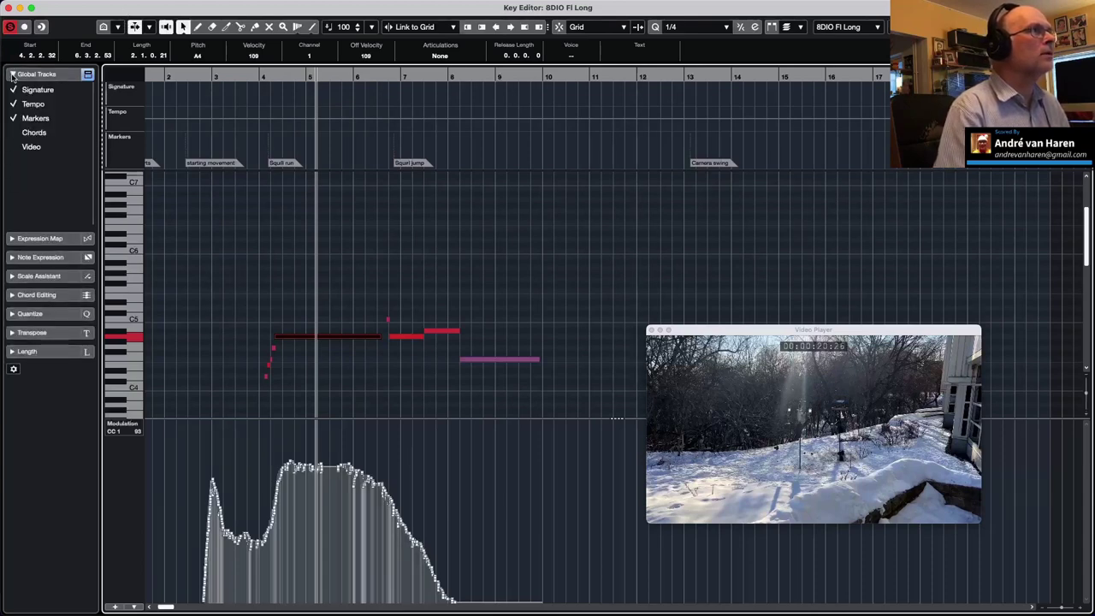
pyautogui.click(30, 135)
pyautogui.click(25, 149)
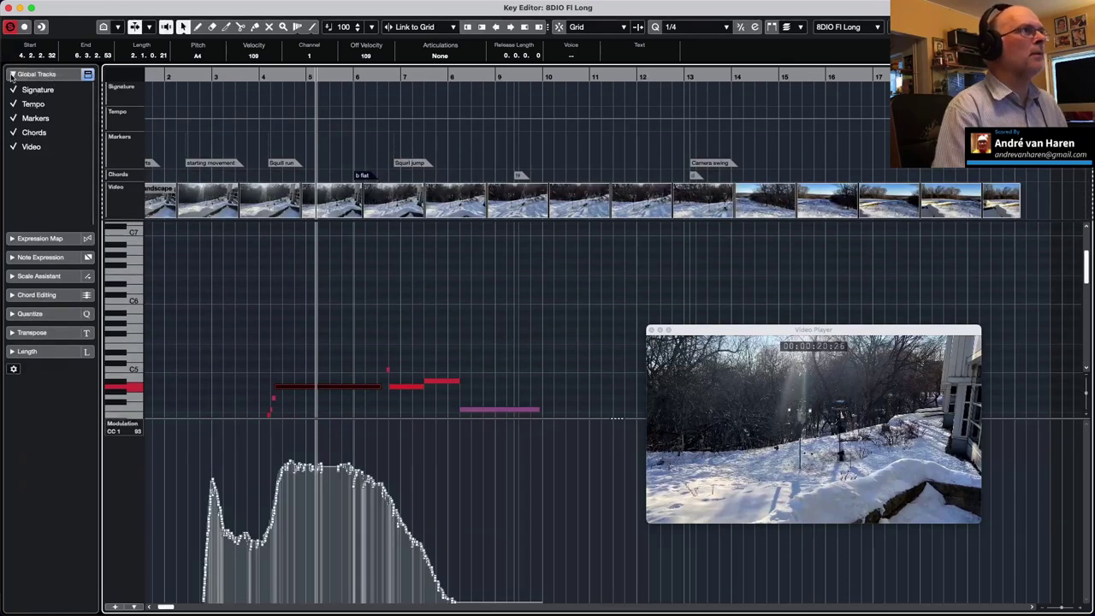
pyautogui.click(51, 77)
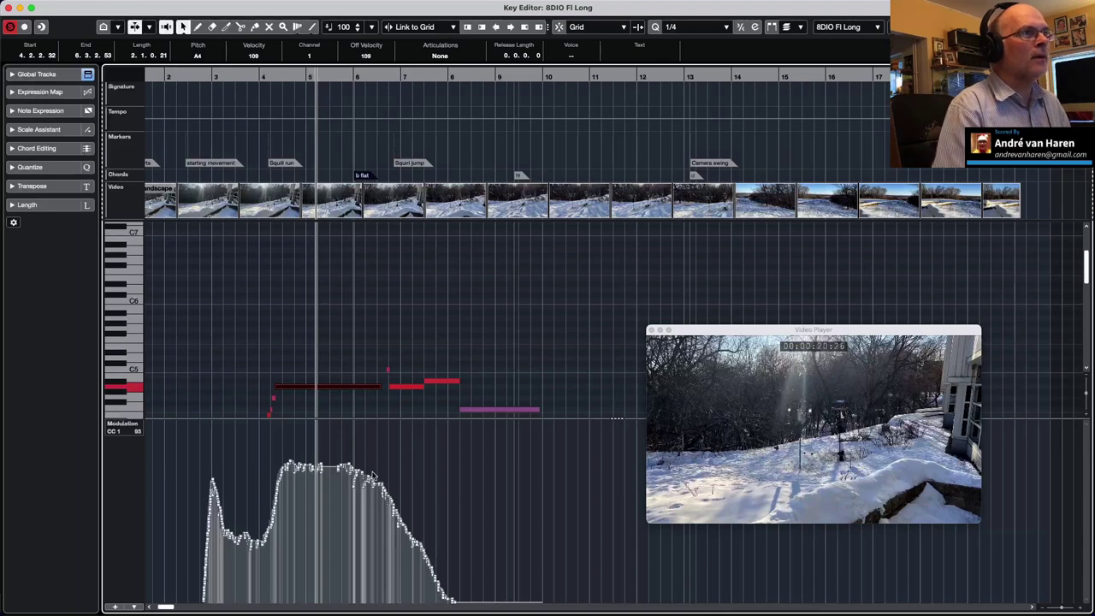
# Step: Shorten the long A4 note to end at 5.4.3.26, just before the "b flat" marker, and play back from bar 3 to nearly bar 8
pyautogui.moveTo(378, 387); pyautogui.dragTo(346, 388)
pyautogui.click(234, 76)
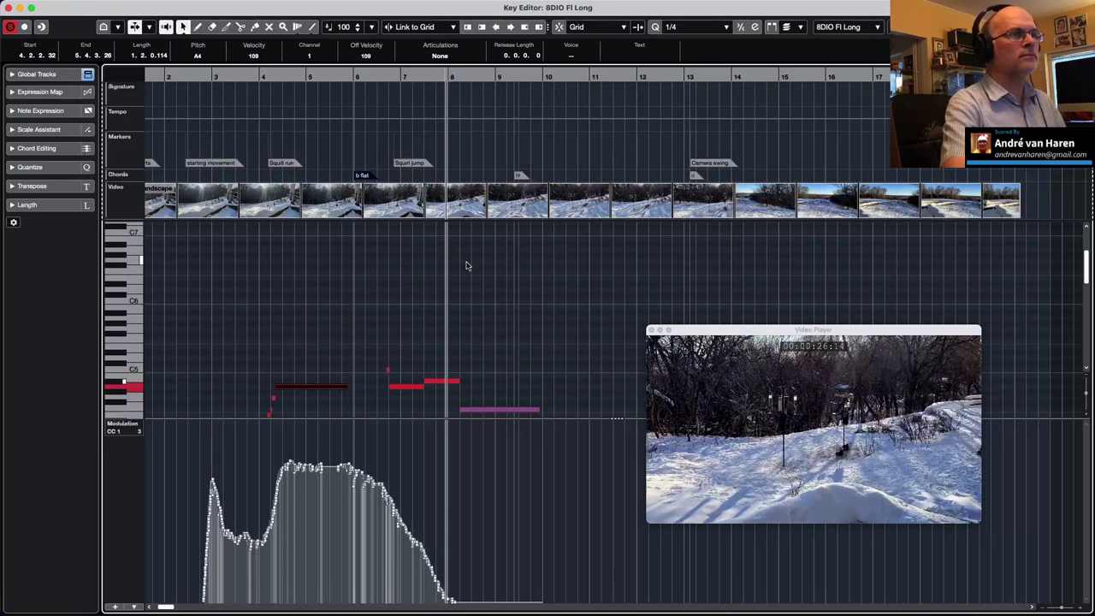
# Step: Raise the short C5 note just before the "Squirl jump" marker to F5 and play from late bar 5 into bar 6
pyautogui.click(387, 374)
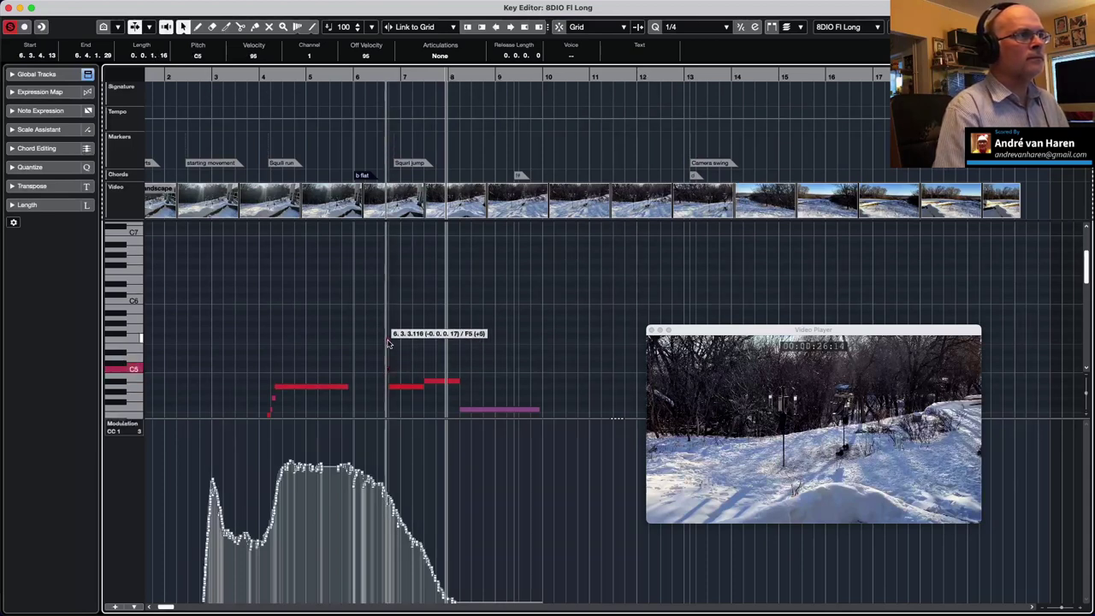
pyautogui.moveTo(388, 342); pyautogui.dragTo(388, 342)
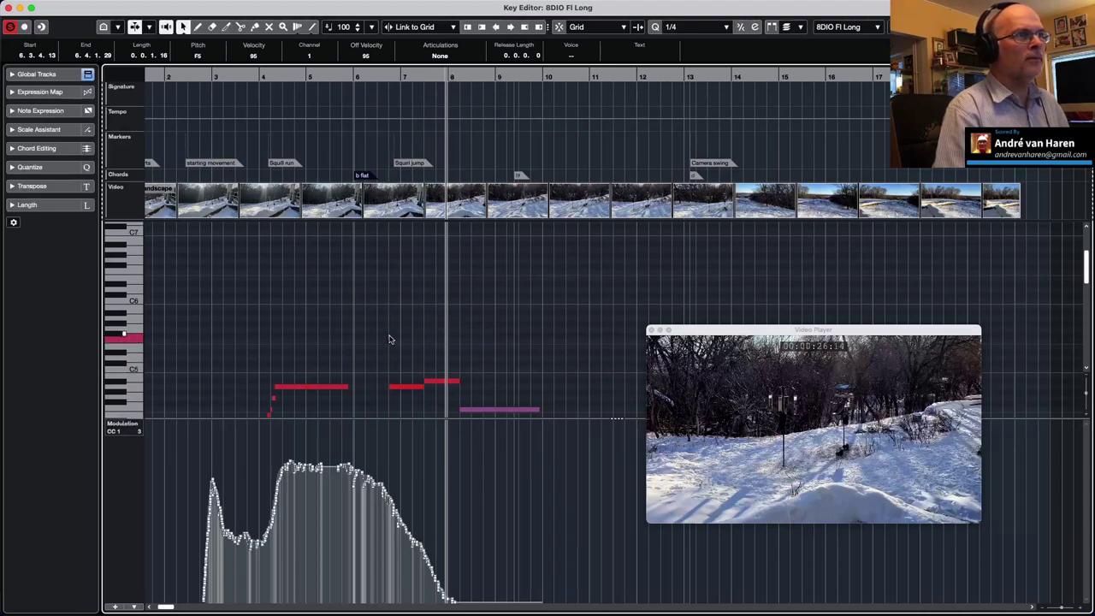
pyautogui.scroll(5, 396, 341)
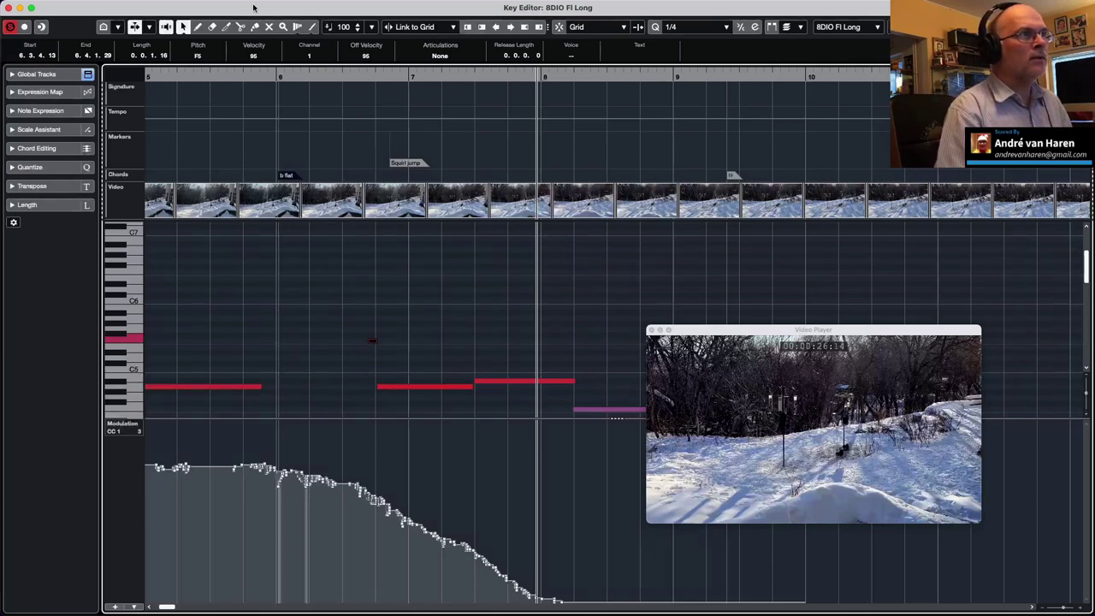
pyautogui.click(242, 76)
pyautogui.press('space')
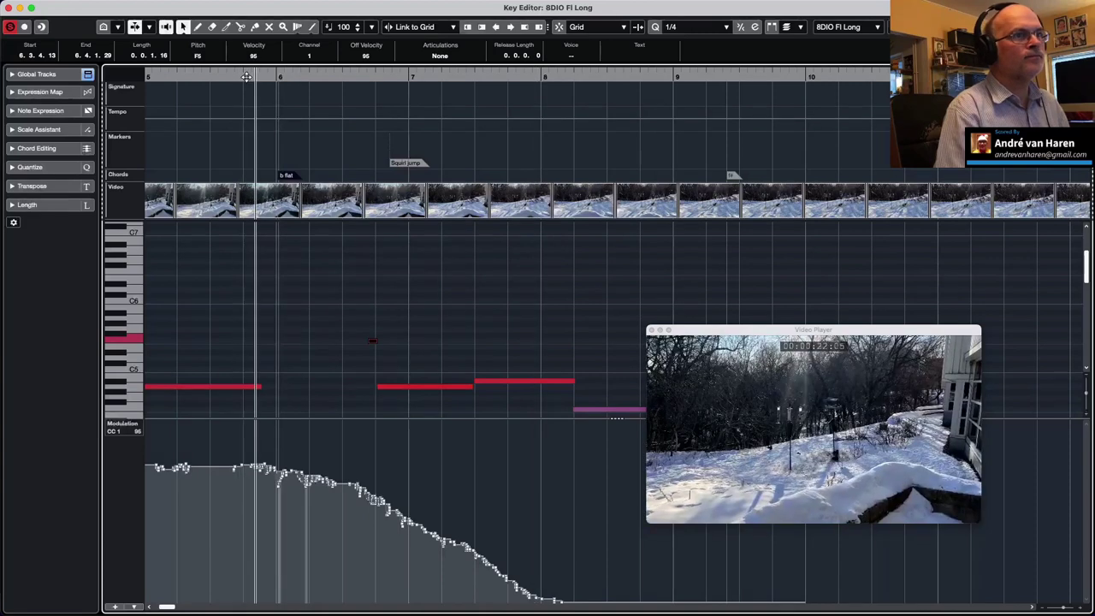
pyautogui.press('space')
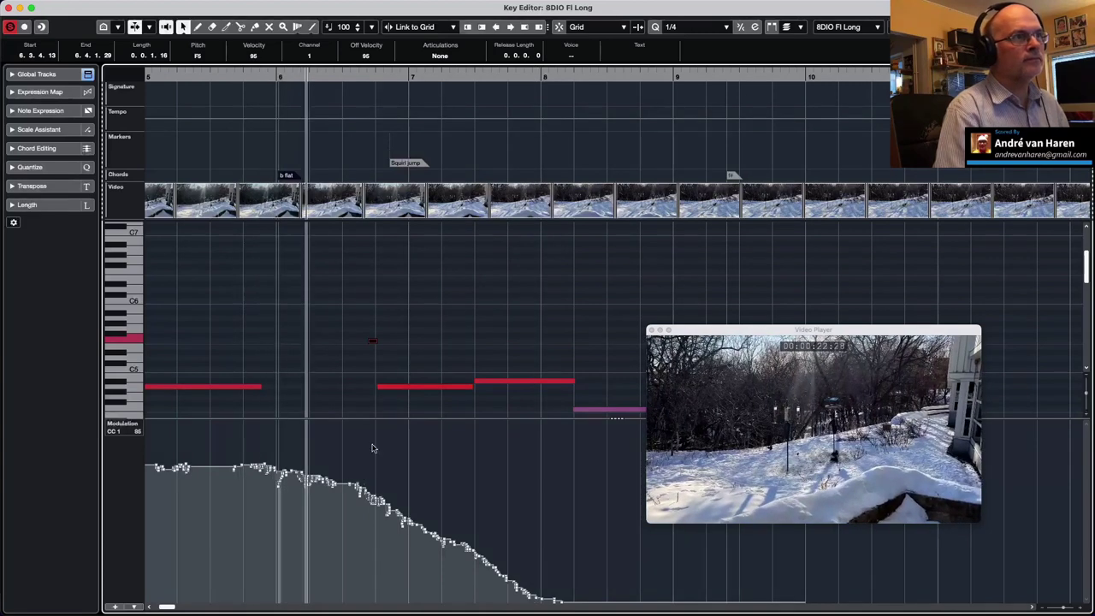
# Step: Raise the A4 note that follows the short F5 note, just before bar 7, to C#5
pyautogui.click(421, 387)
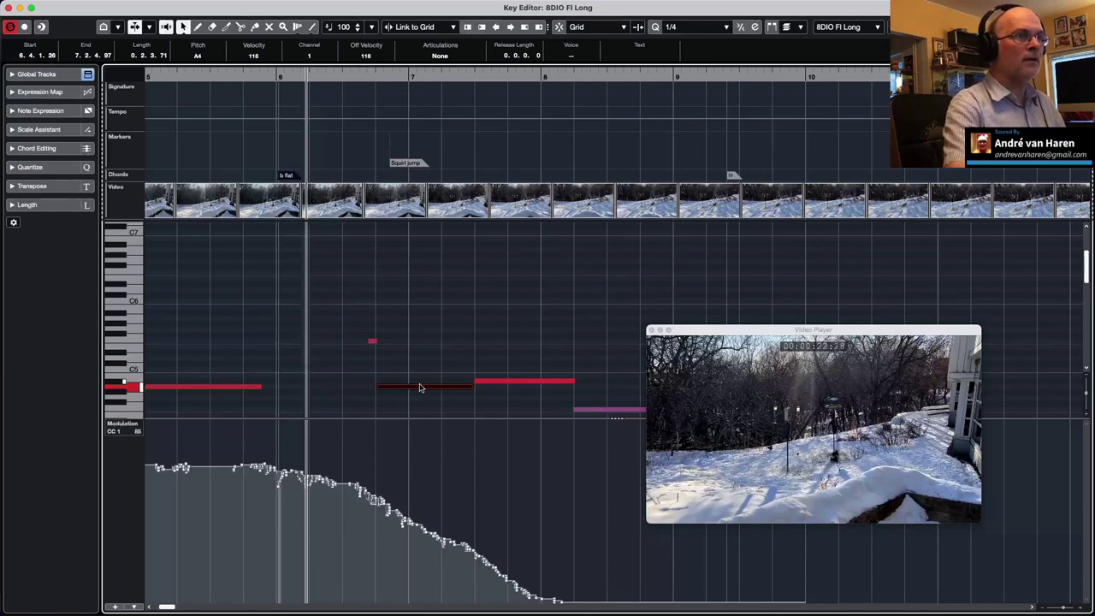
pyautogui.hscroll(3, 420, 387)
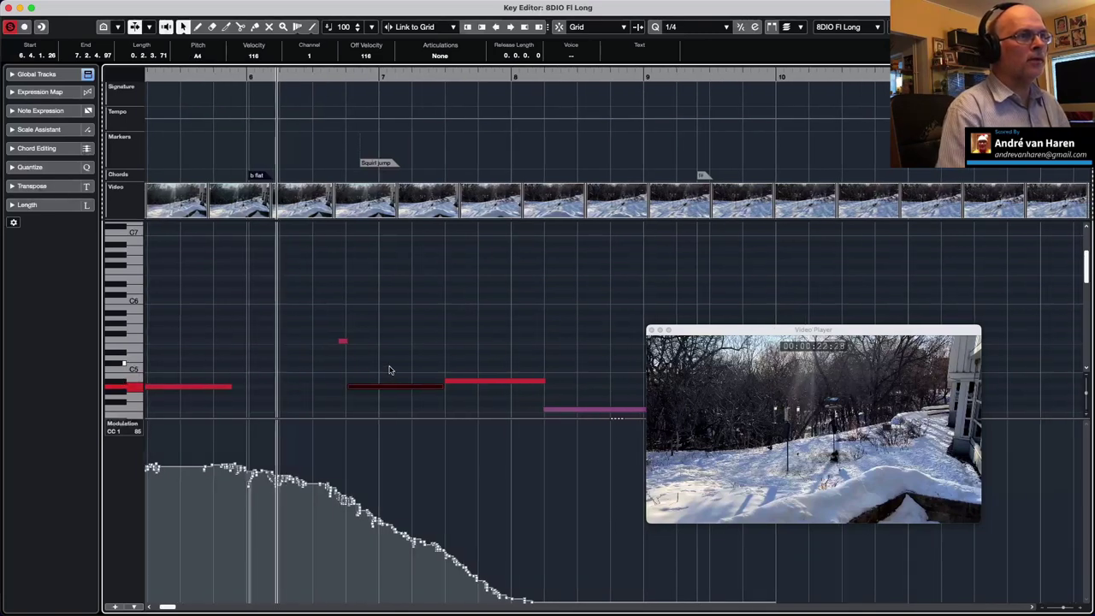
pyautogui.moveTo(384, 390); pyautogui.dragTo(381, 360)
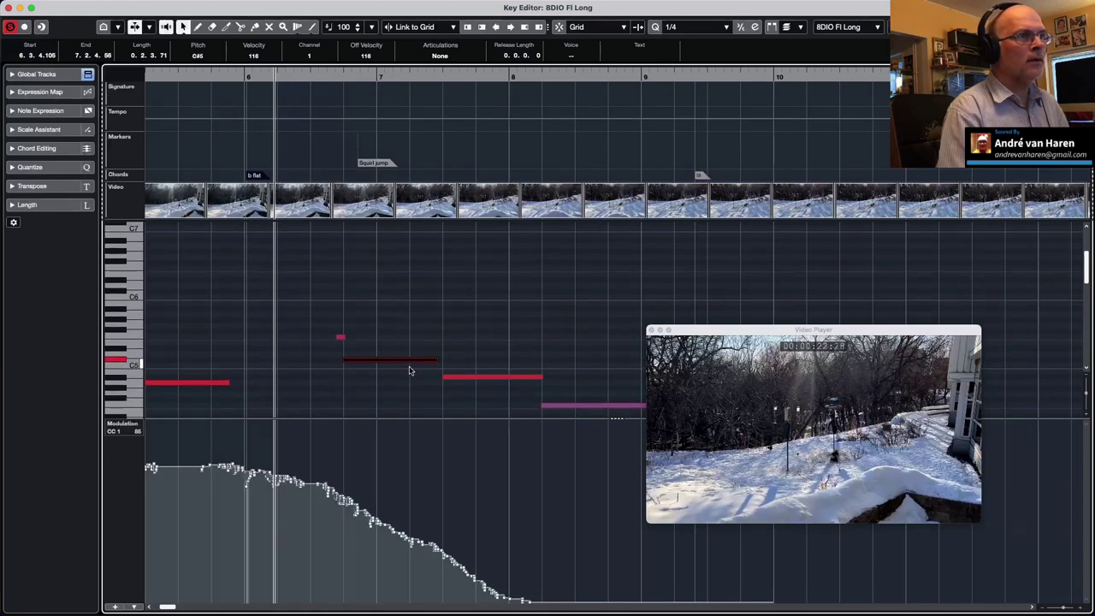
# Step: Nudge the A#4 note in bar 7 to start at 7.3.1.8 and play back from early bar 6 to mid bar 8
pyautogui.click(475, 379)
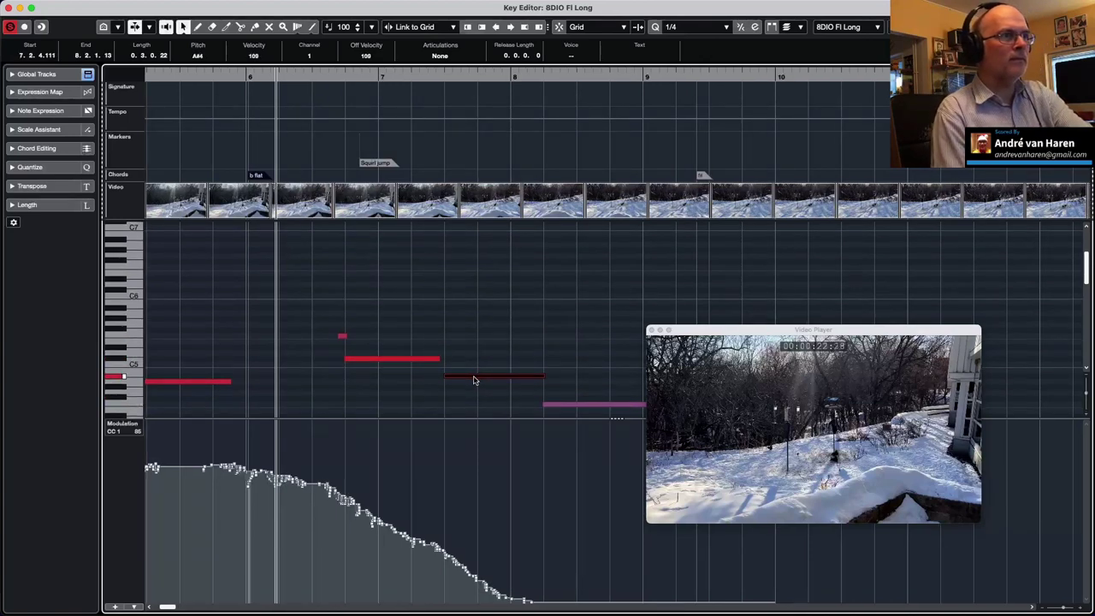
pyautogui.click(571, 410)
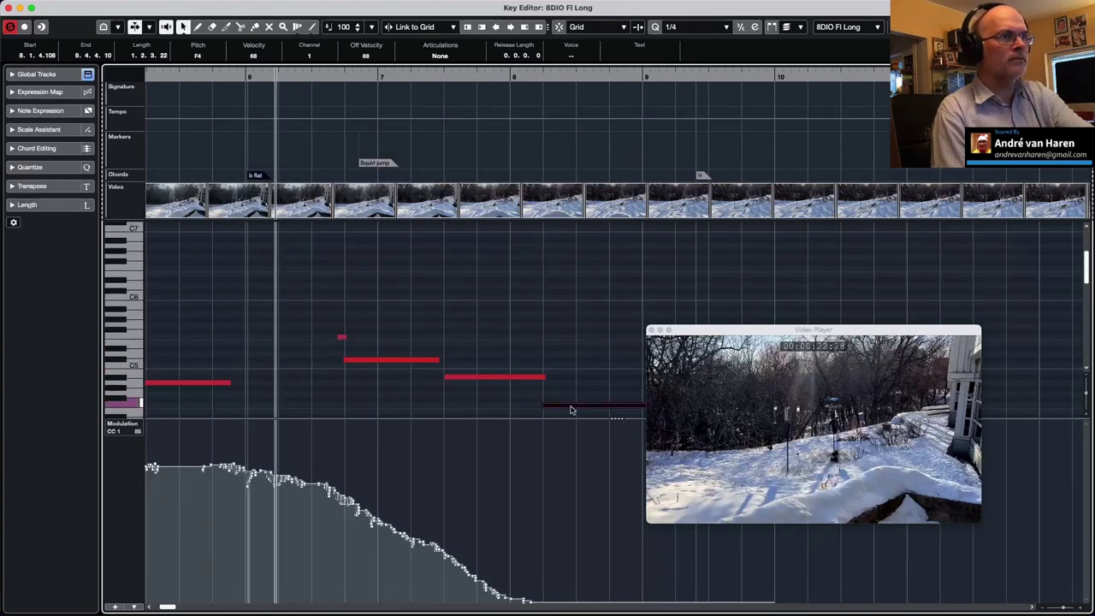
pyautogui.click(461, 379)
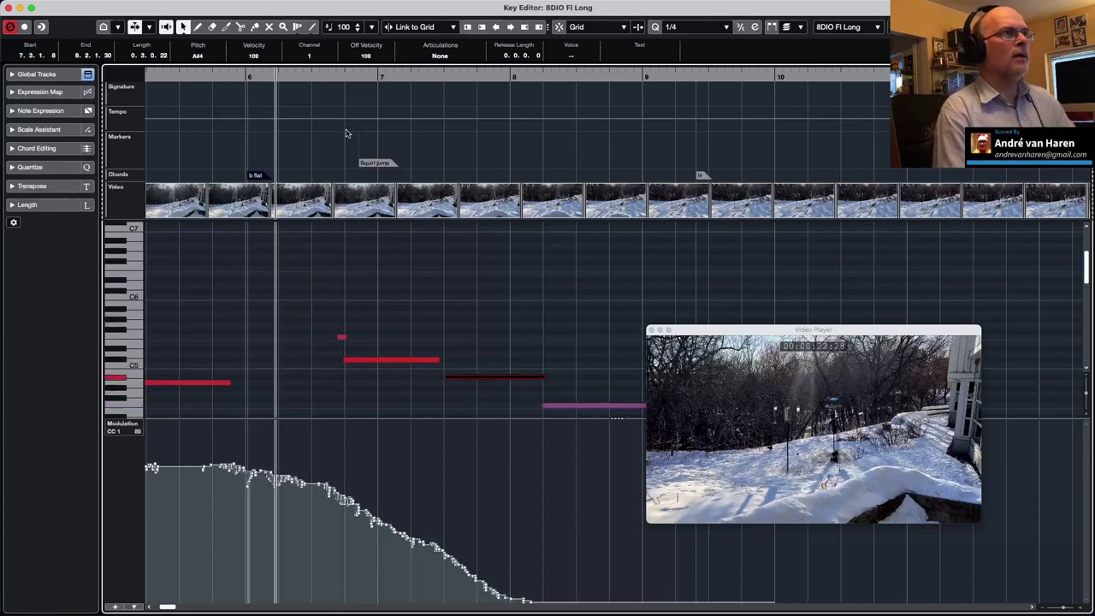
pyautogui.press('space')
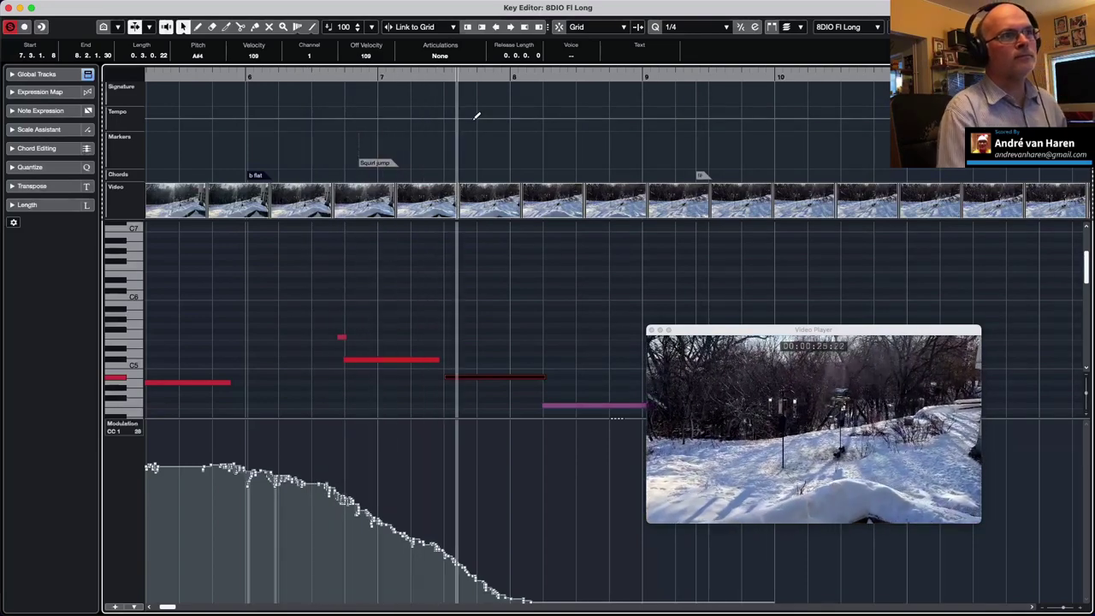
pyautogui.press('space')
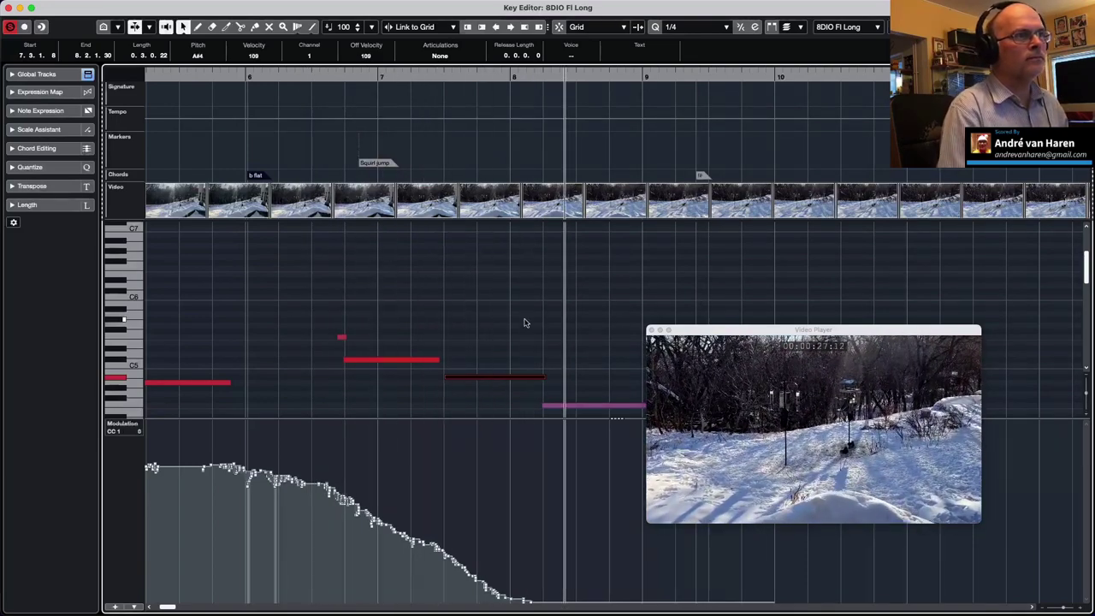
# Step: Lengthen the C#5 note to end at 7.3.1.67 and the A#4 note after it to end at 8.2.1.75
pyautogui.click(584, 409)
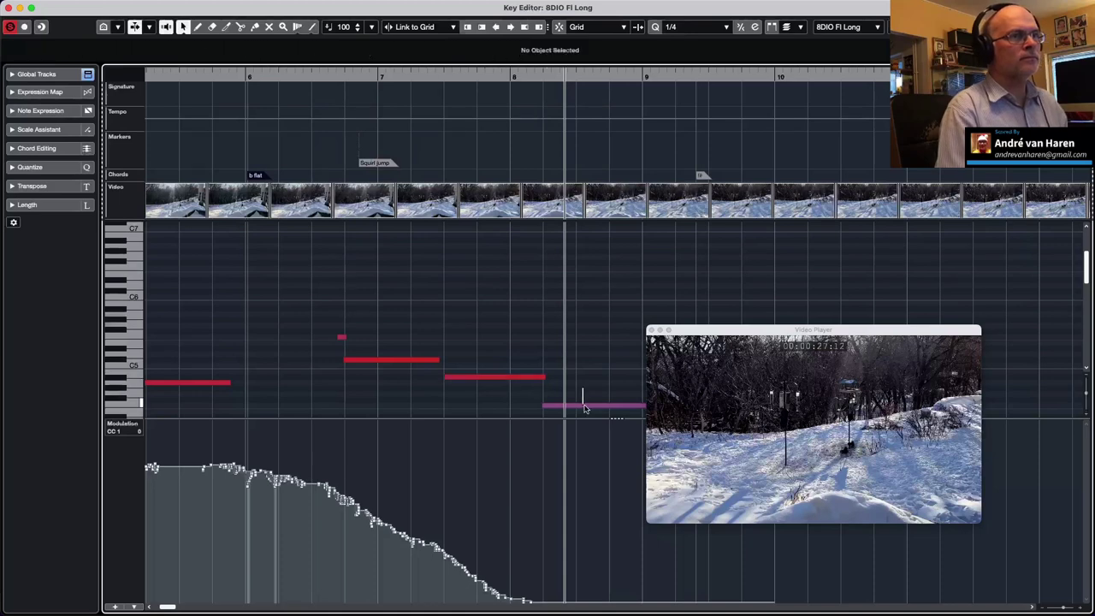
pyautogui.click(584, 407)
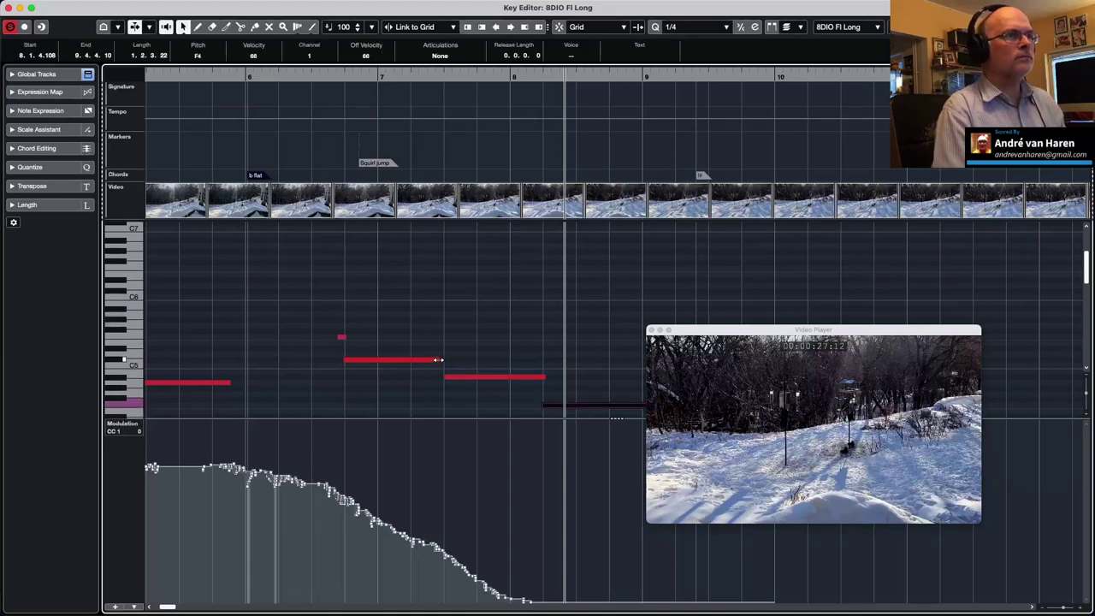
pyautogui.moveTo(440, 360)
pyautogui.mouseDown()
pyautogui.moveTo(456, 360)
pyautogui.moveTo(446, 360)
pyautogui.mouseUp()
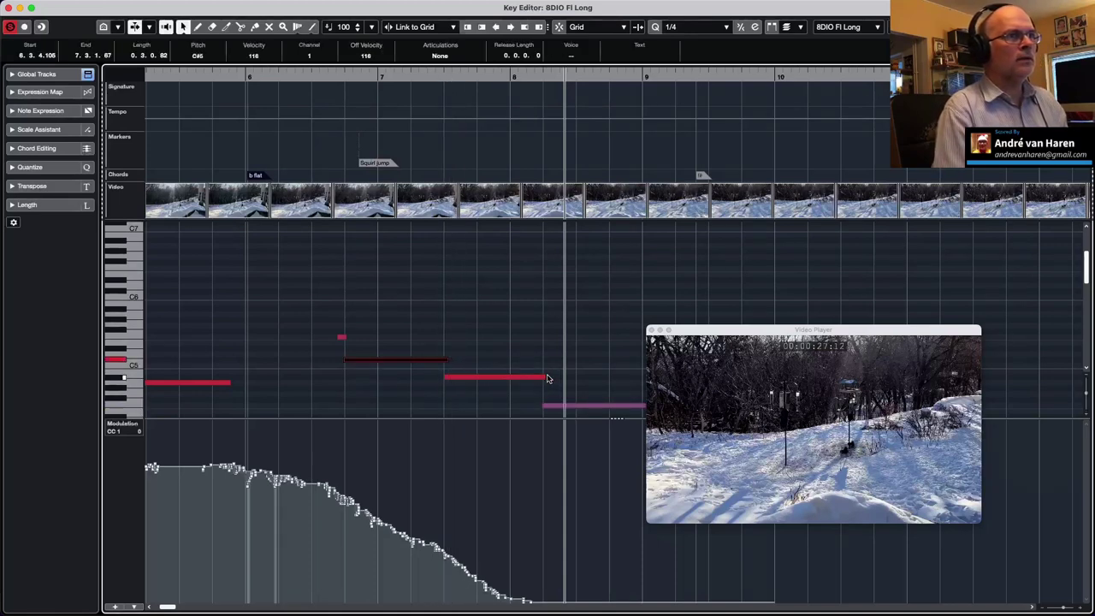
pyautogui.click(544, 376)
# Step: With the Video Player moved clear of the notes, play from mid bar 6 to nearly bar 10 and close the Key Editor
pyautogui.moveTo(706, 330); pyautogui.dragTo(724, 119)
pyautogui.click(312, 77)
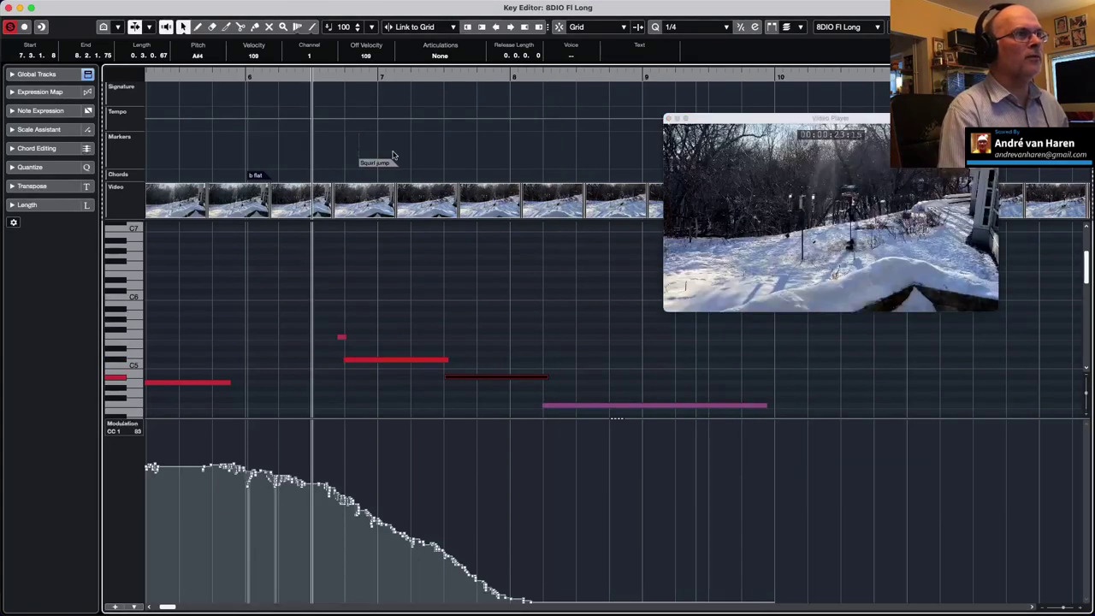
pyautogui.press('space')
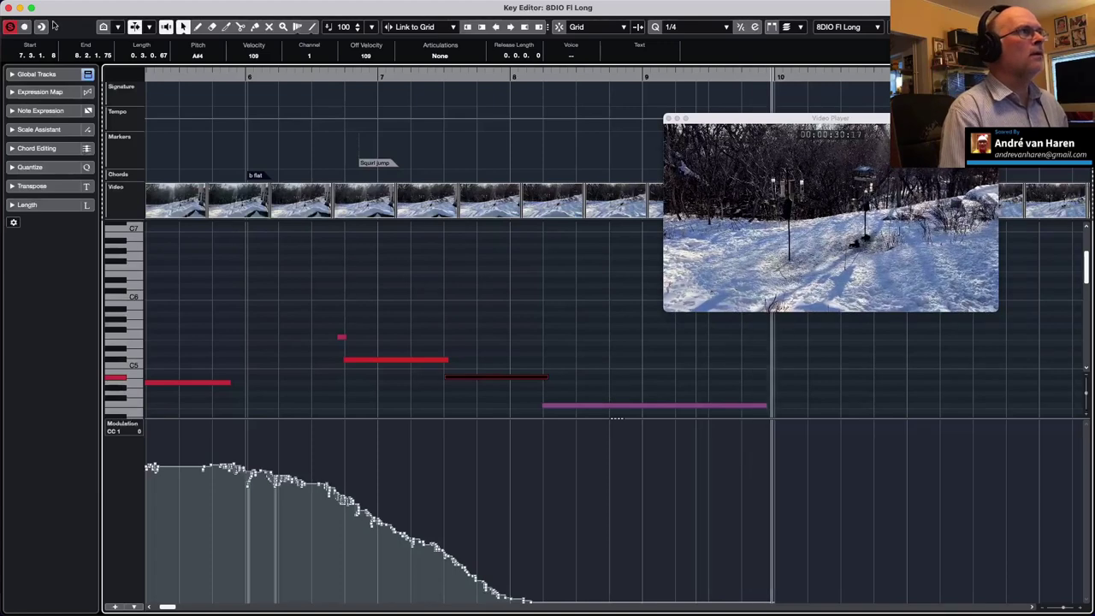
pyautogui.click(9, 7)
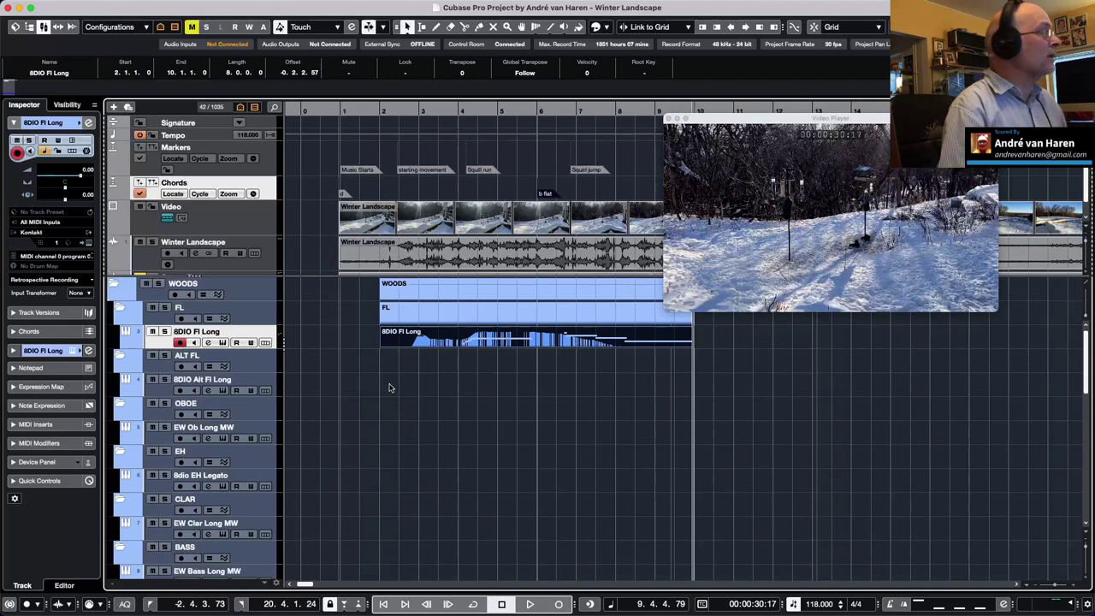
# Step: Place the playhead midway through bar 1 and look through the woodwind, brass, strings, keys and guitar tracks
pyautogui.click(362, 111)
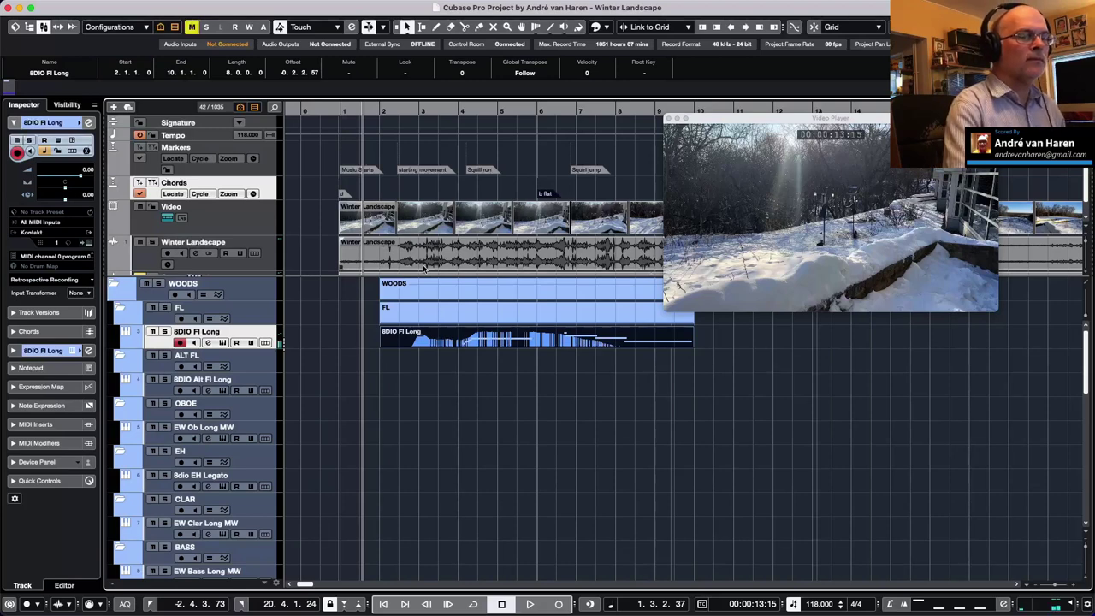
pyautogui.scroll(-6, 419, 342)
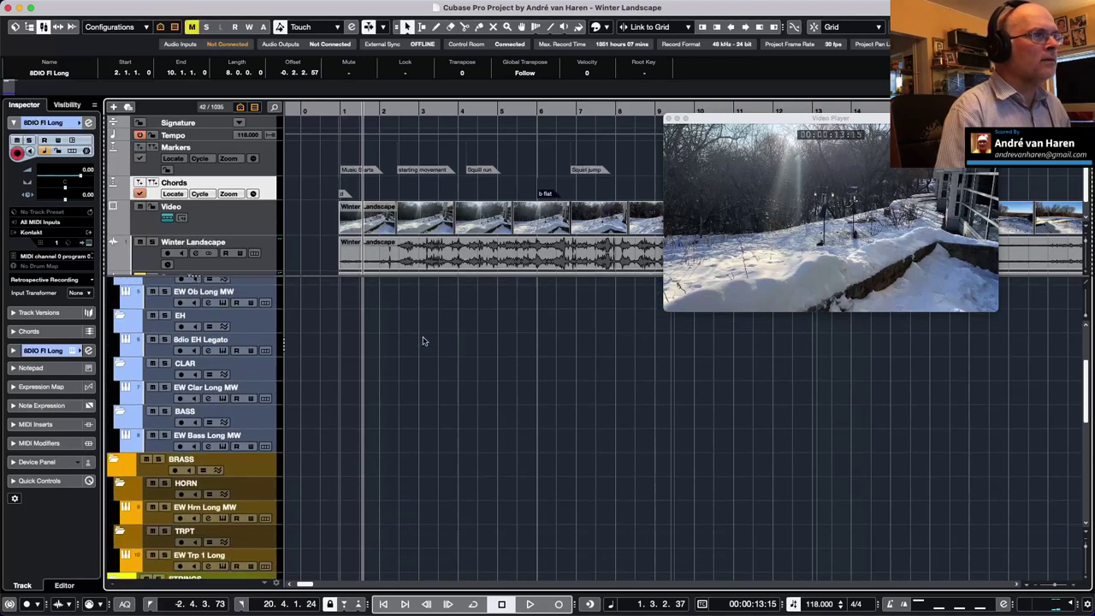
pyautogui.scroll(5, 411, 396)
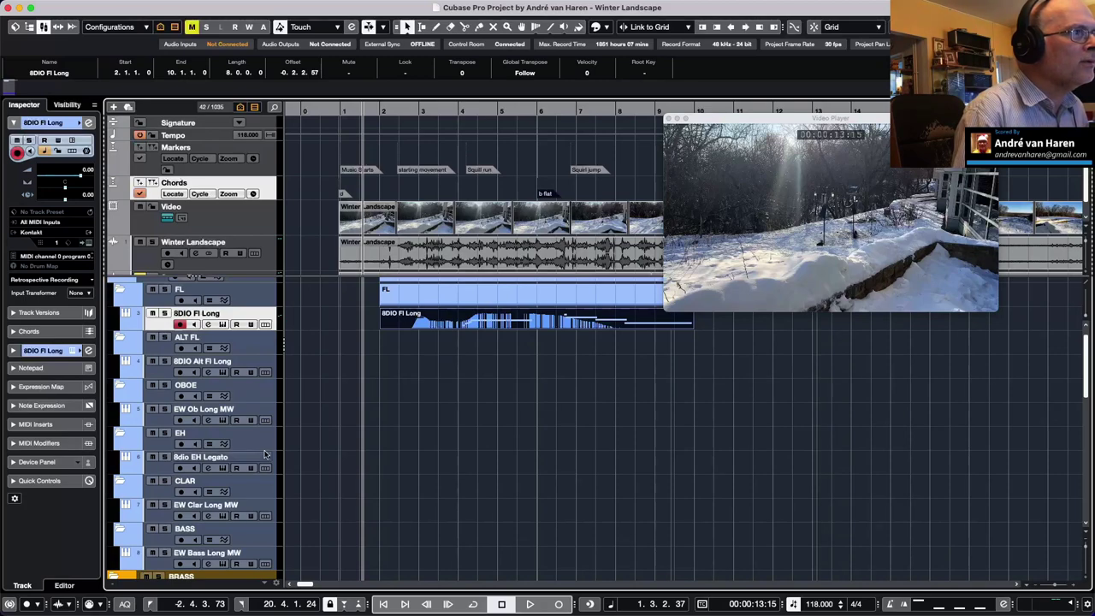
pyautogui.scroll(-5, 286, 486)
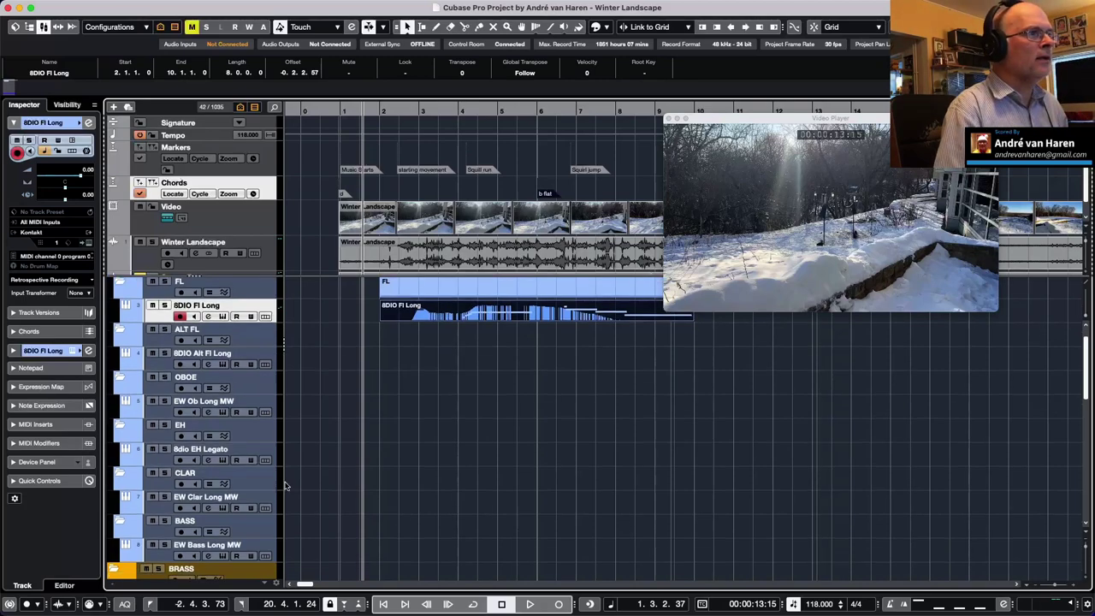
pyautogui.scroll(-5, 285, 486)
pyautogui.scroll(8, 286, 486)
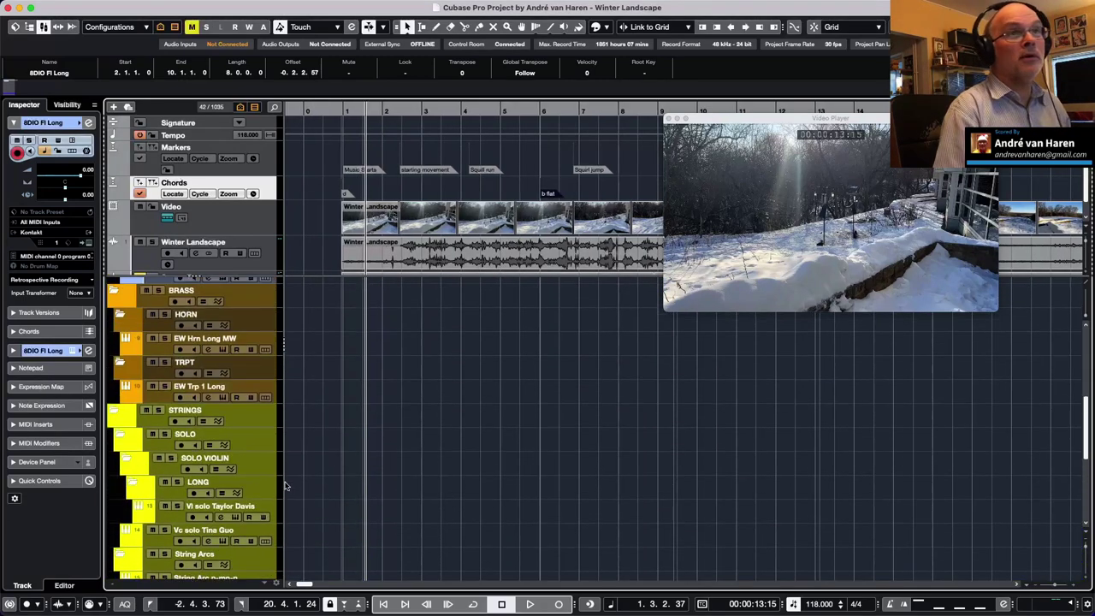
pyautogui.scroll(1, 286, 486)
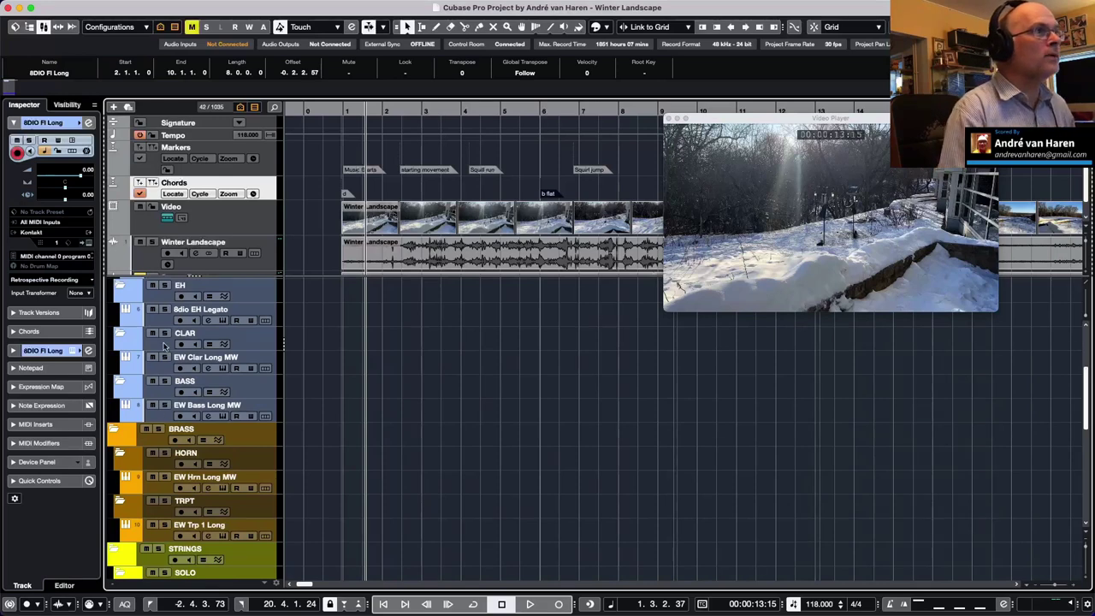
pyautogui.scroll(-10, 164, 344)
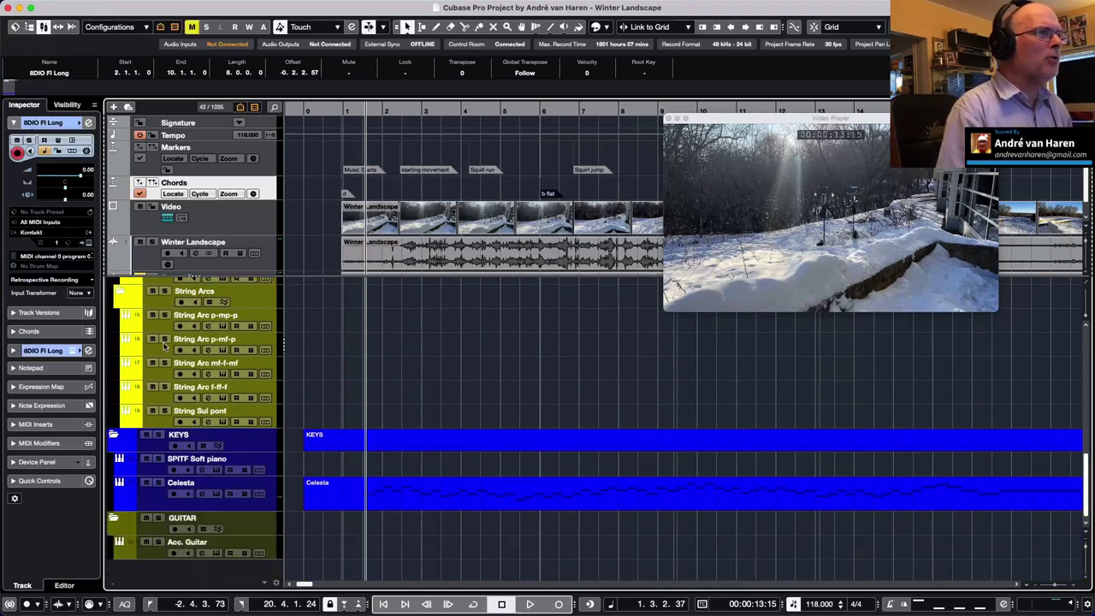
pyautogui.scroll(3, 164, 345)
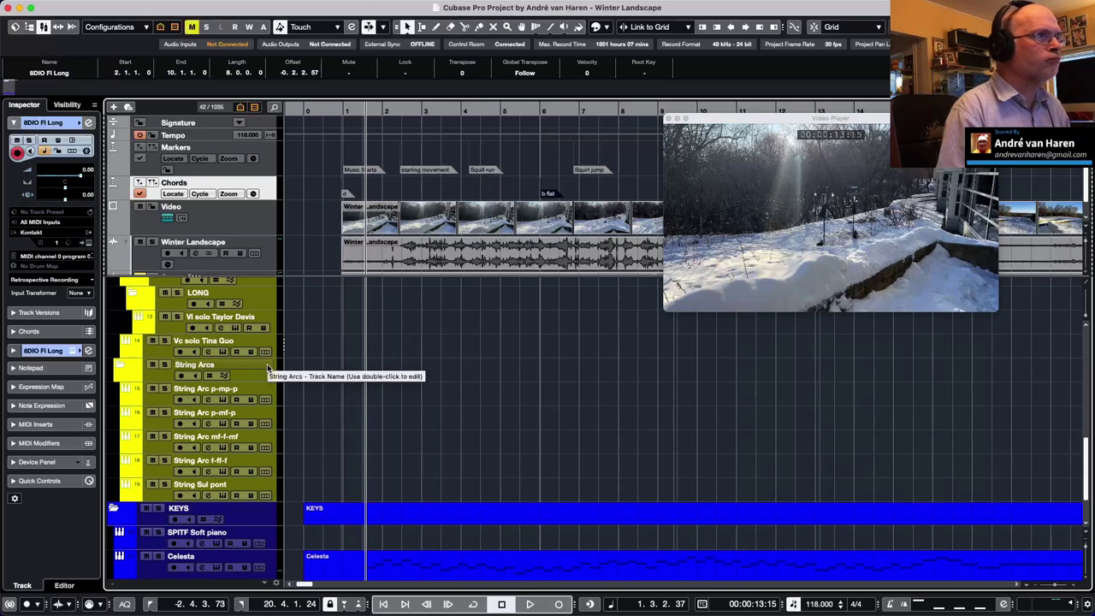
pyautogui.scroll(-3, 269, 359)
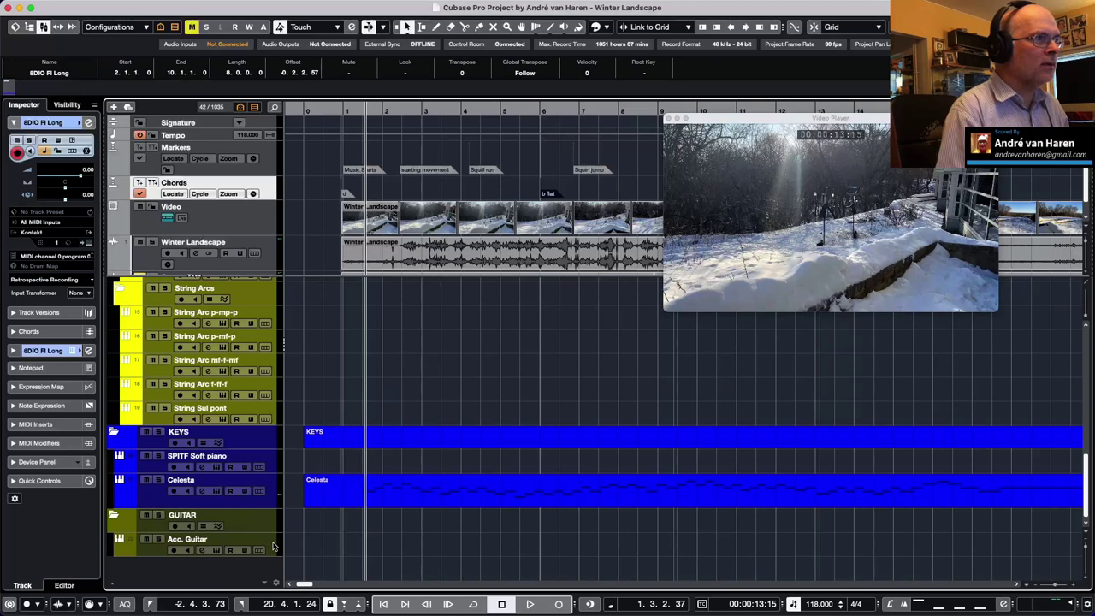
# Step: Select the SPITF Soft piano track and play from bar 1 into bar 11, moving the Video Player off the timeline, then return to 10.3
pyautogui.click(272, 462)
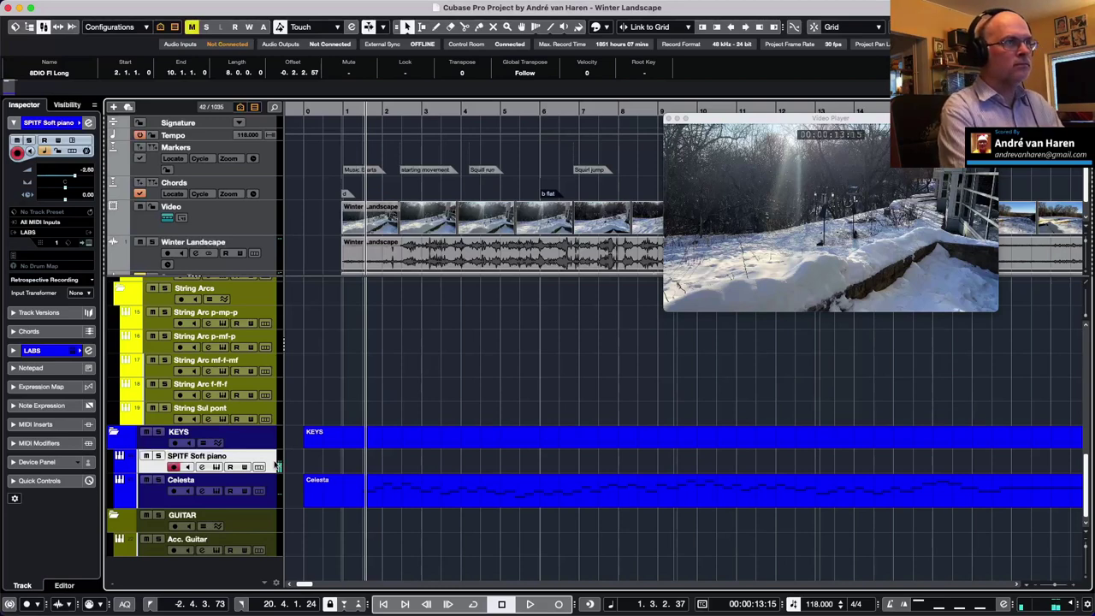
pyautogui.press('space')
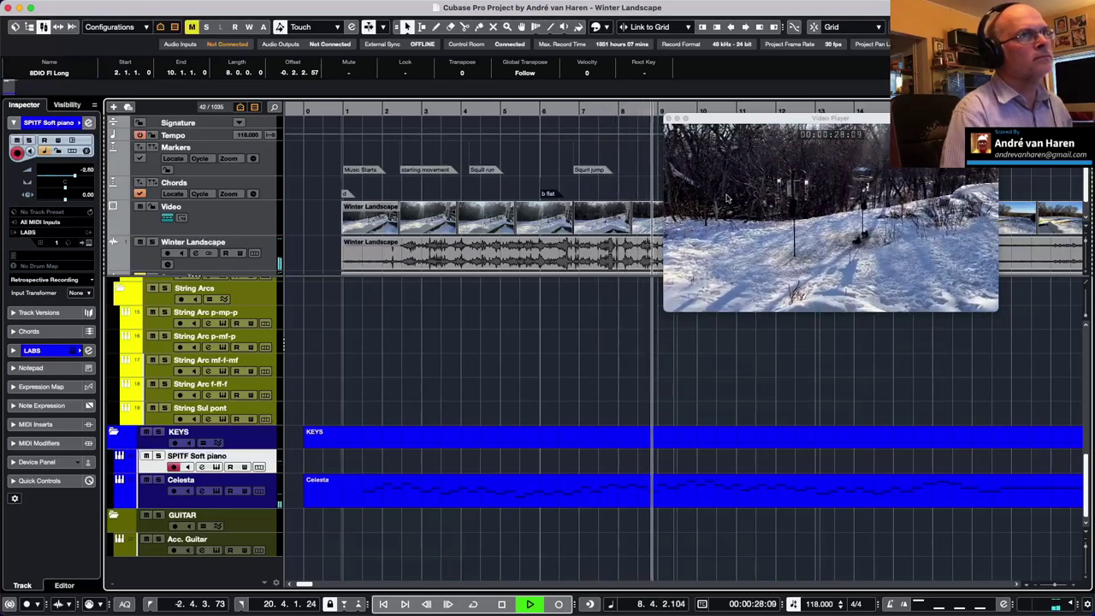
pyautogui.moveTo(761, 109); pyautogui.dragTo(101, 12)
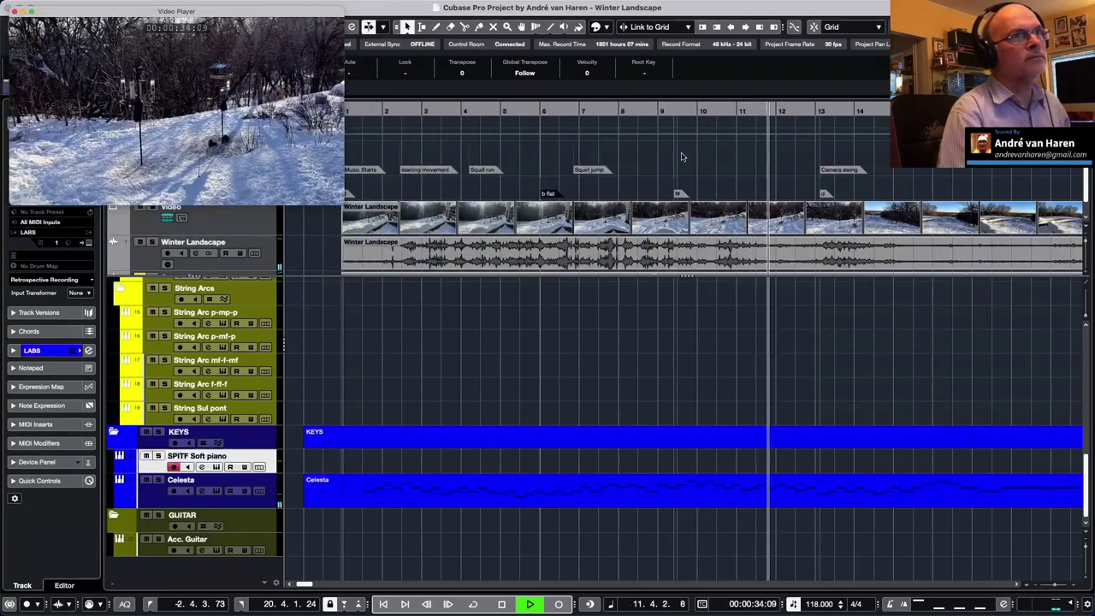
pyautogui.press('space')
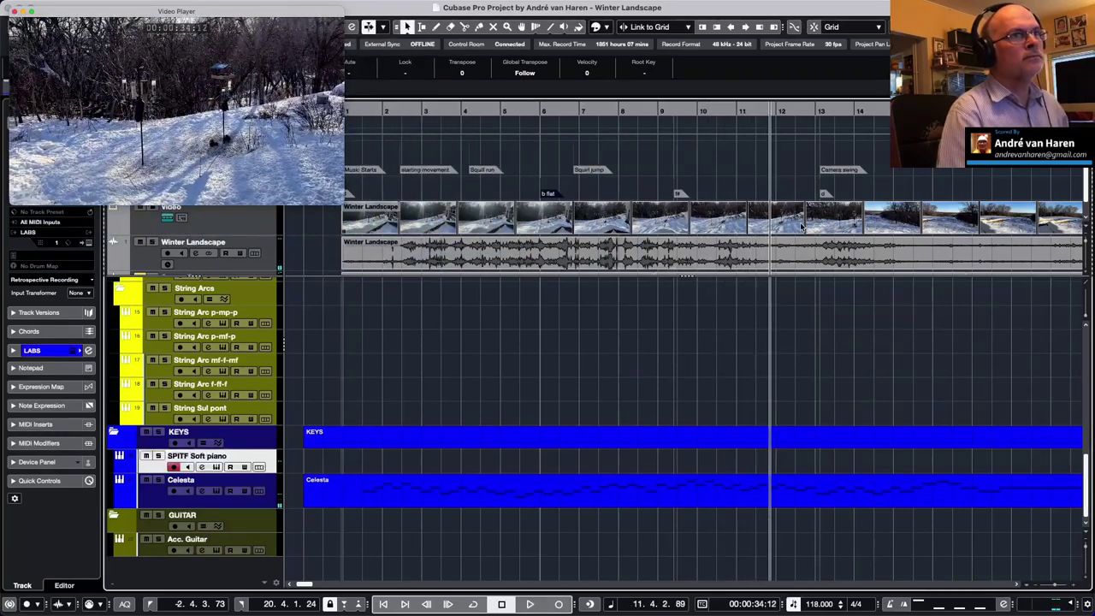
pyautogui.click(722, 114)
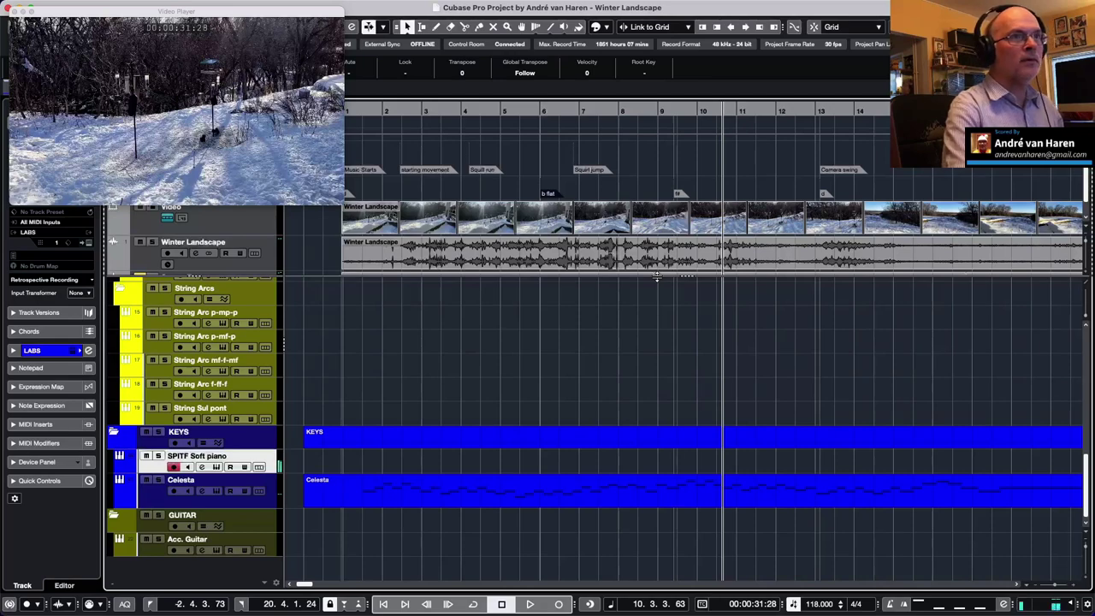
# Step: Record a clarinet part on the EW Clar Long MW track, starting at 8.3.3.34 and stopping midway through bar 13
pyautogui.scroll(10, 218, 411)
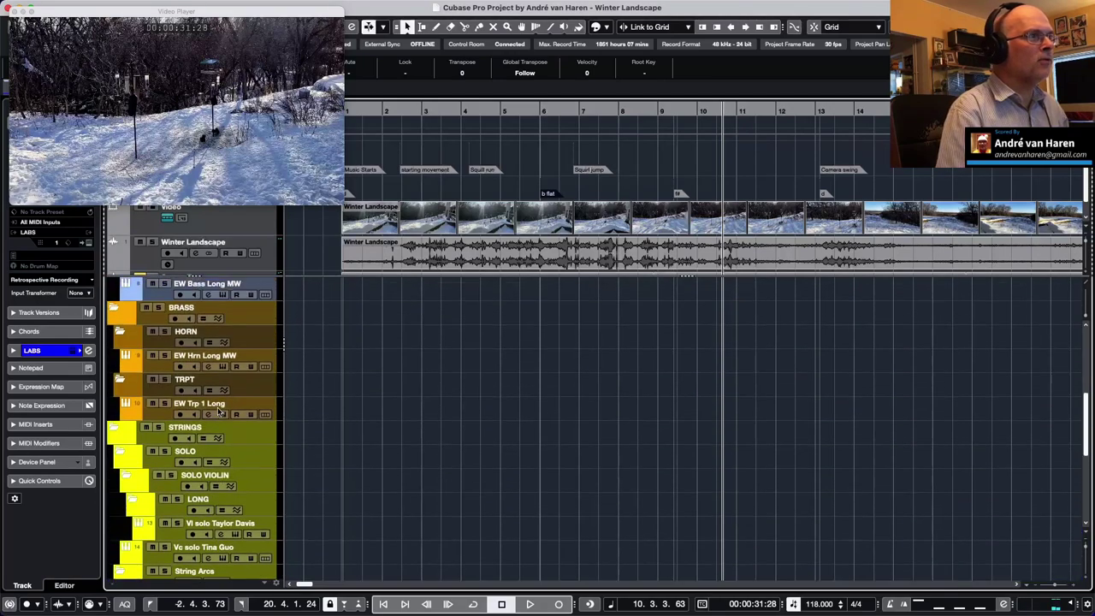
pyautogui.scroll(5, 218, 410)
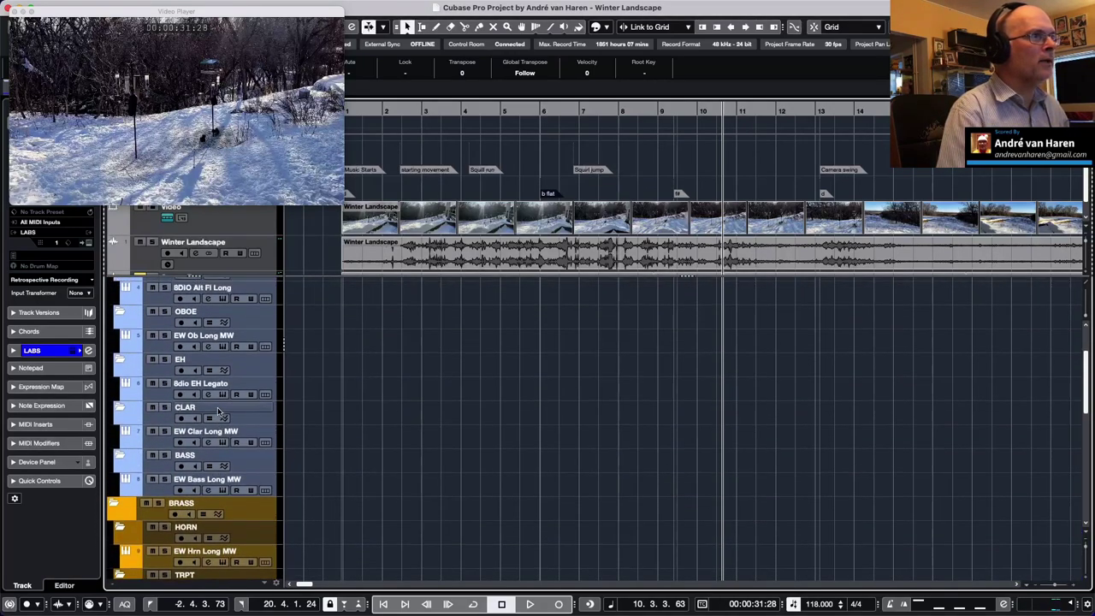
pyautogui.click(250, 419)
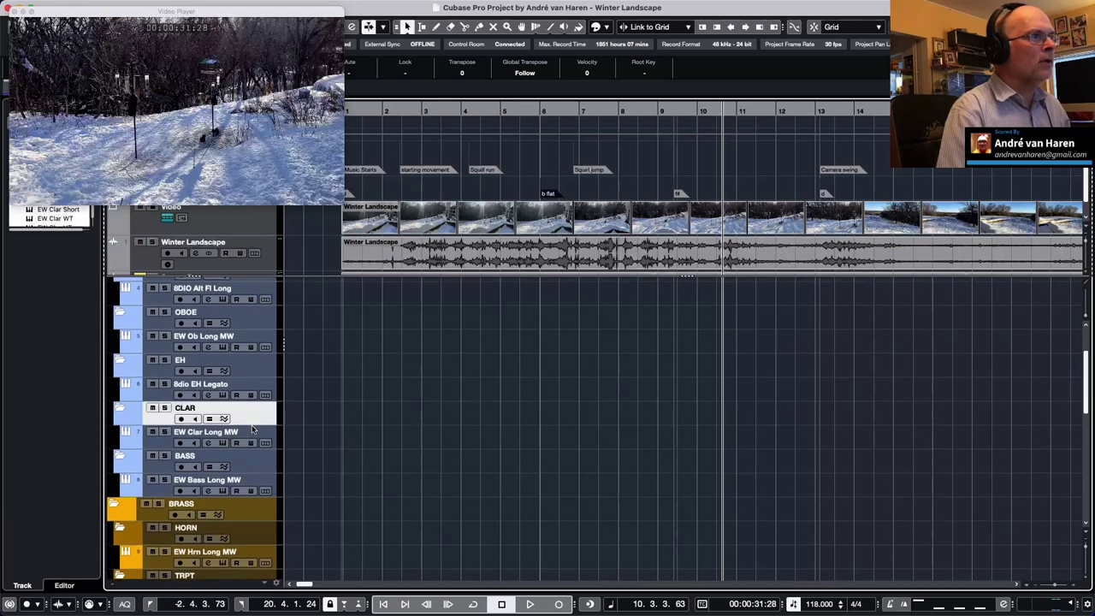
pyautogui.click(165, 443)
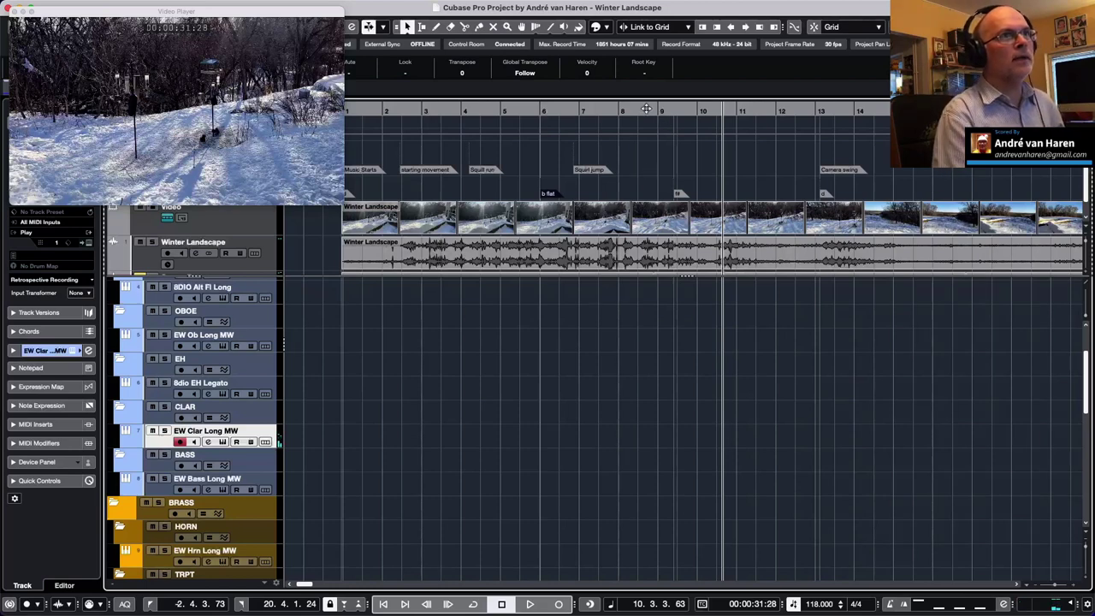
pyautogui.click(644, 111)
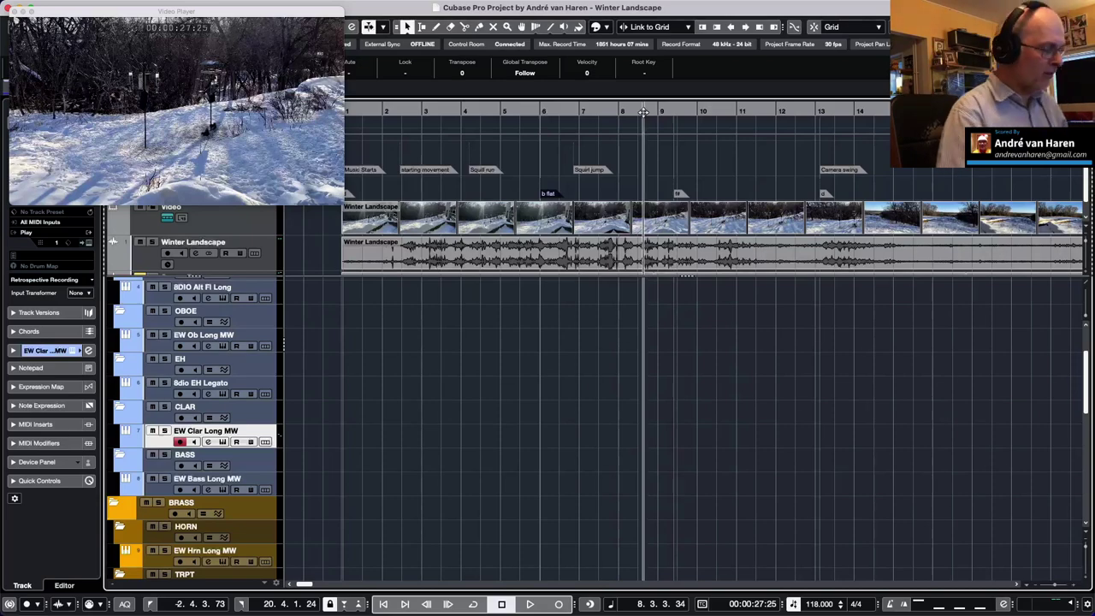
pyautogui.press('KP_Multiply')
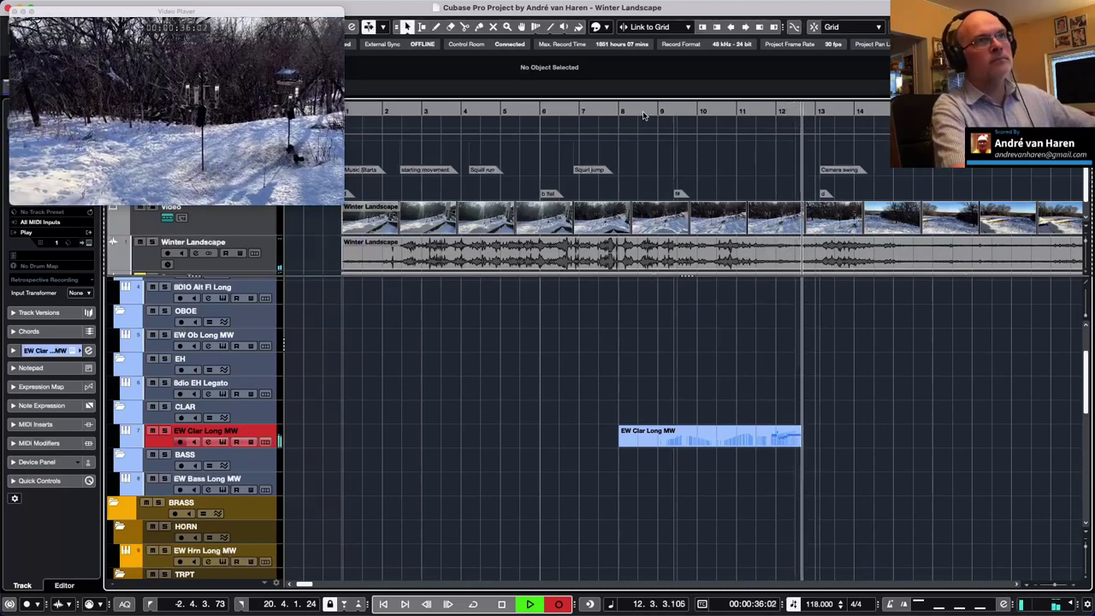
pyautogui.press('space')
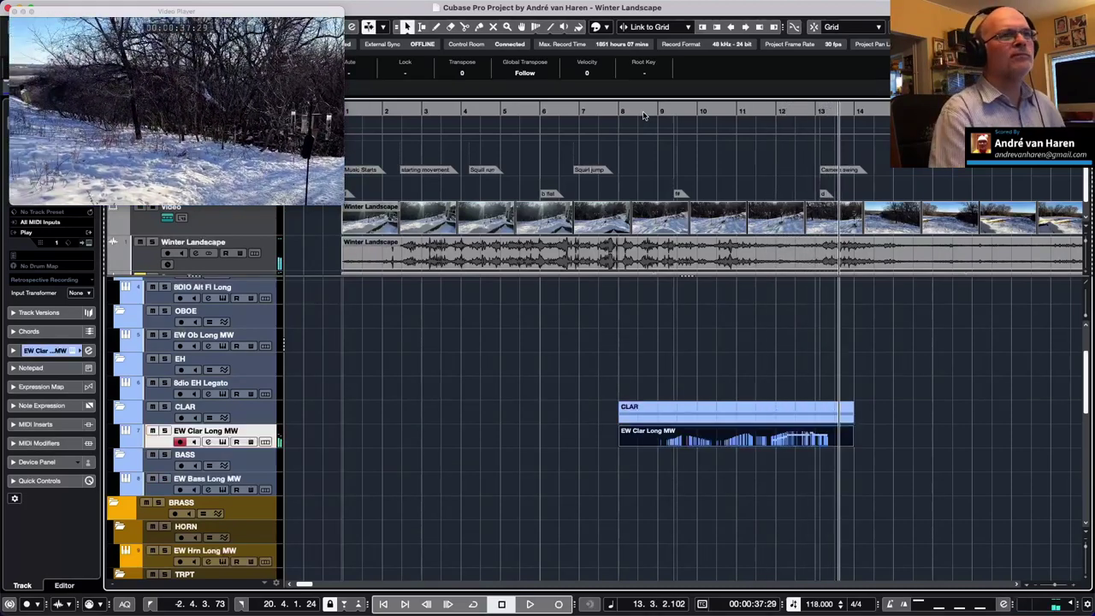
# Step: Delete the clarinet take that runs from bar 8 through bar 13 on the EW Clar Long MW track
pyautogui.press('Delete')
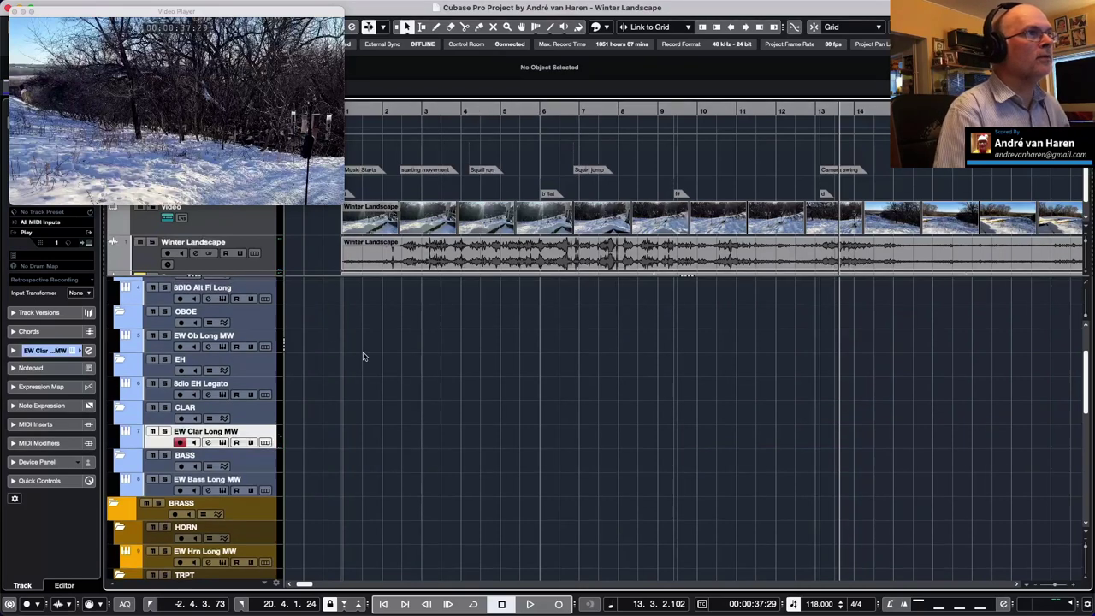
# Step: Try recording another clarinet take on EW Clar Long MW, starting late in bar 3 and stopping in bar 14
pyautogui.scroll(3, 358, 355)
pyautogui.click(477, 111)
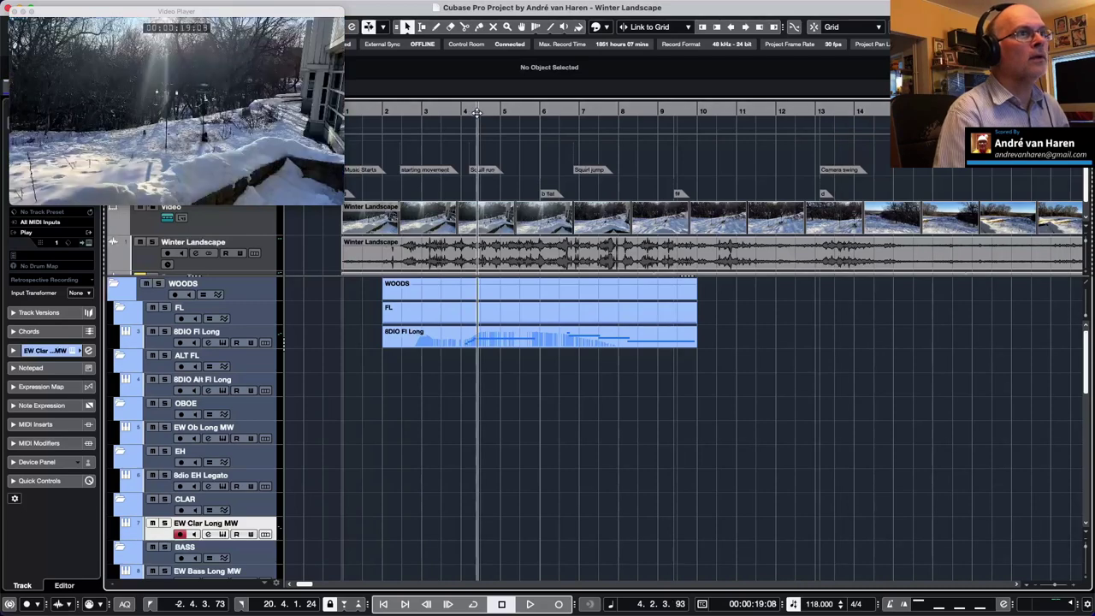
pyautogui.click(454, 111)
pyautogui.press('KP_Multiply')
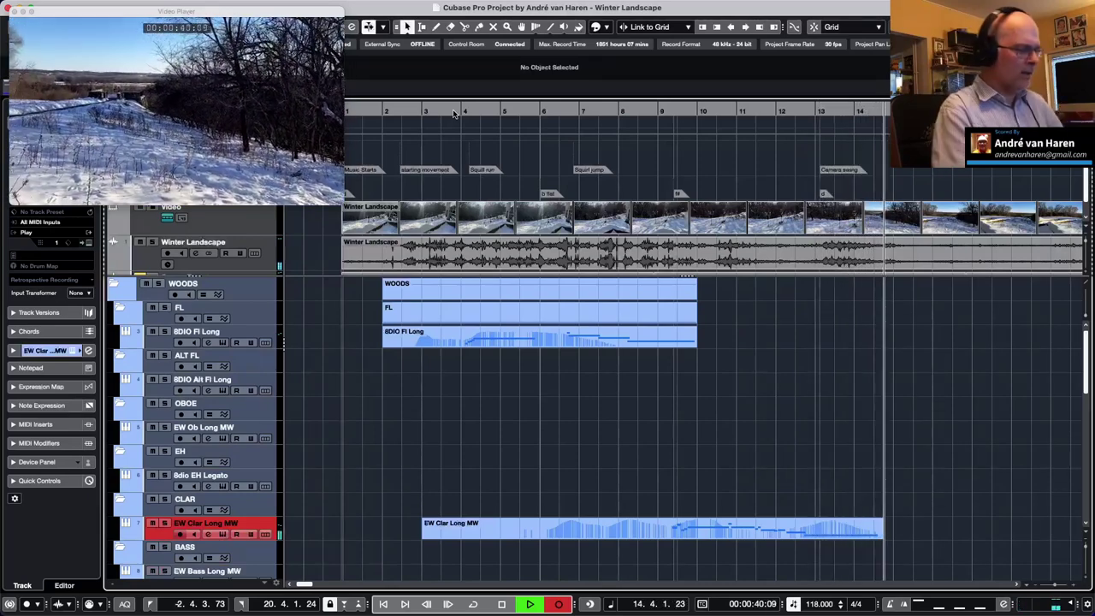
pyautogui.press('space')
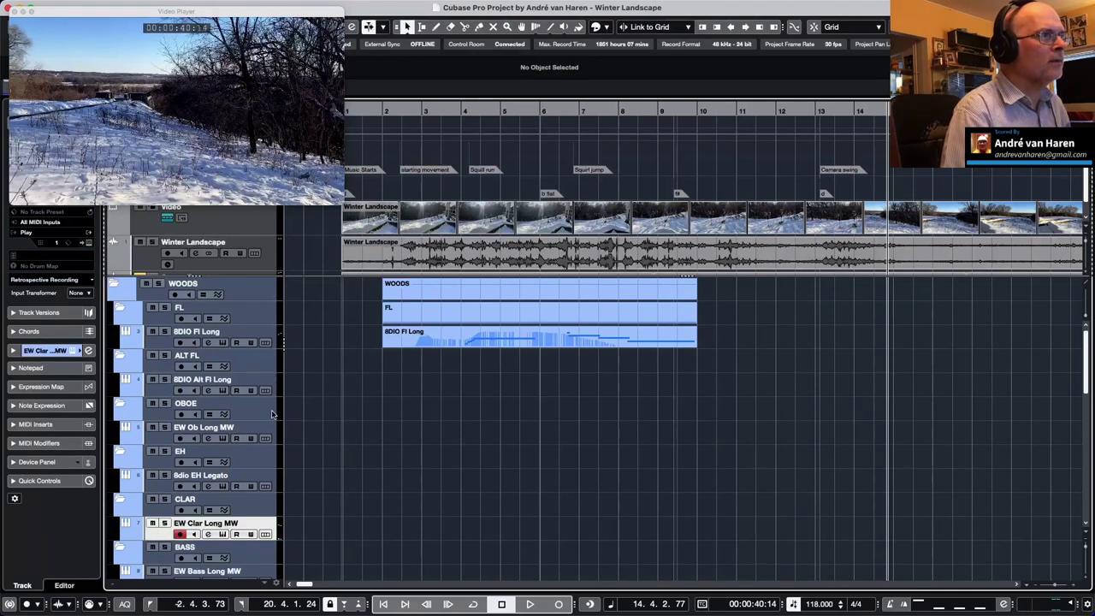
# Step: Audition the EW Ob Long MW and 8DIO Alt Fl Long tracks, then reselect EW Clar Long MW
pyautogui.click(147, 437)
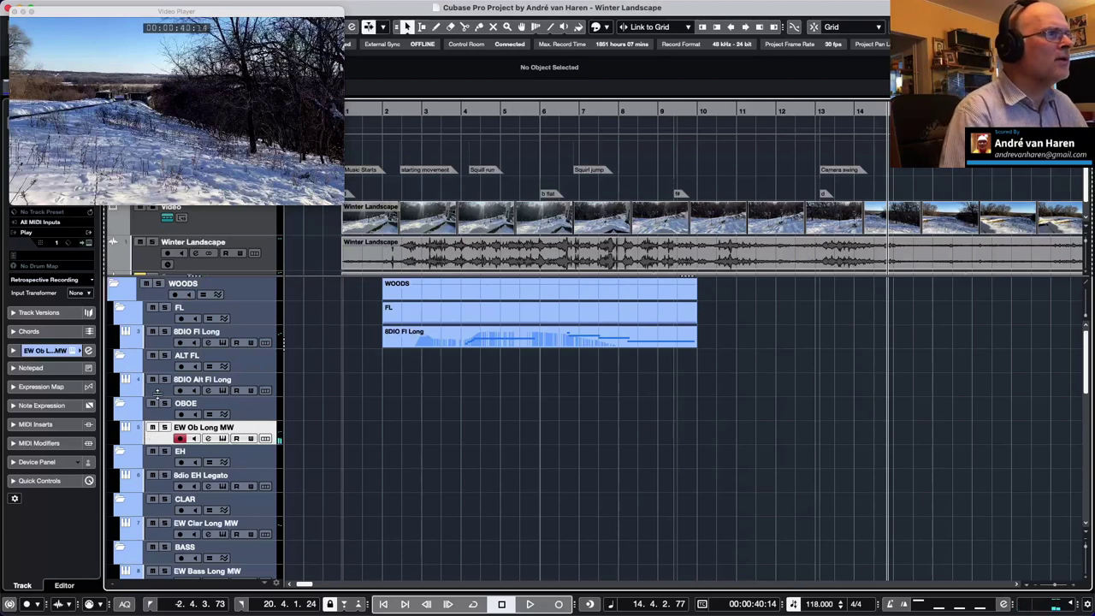
pyautogui.click(156, 392)
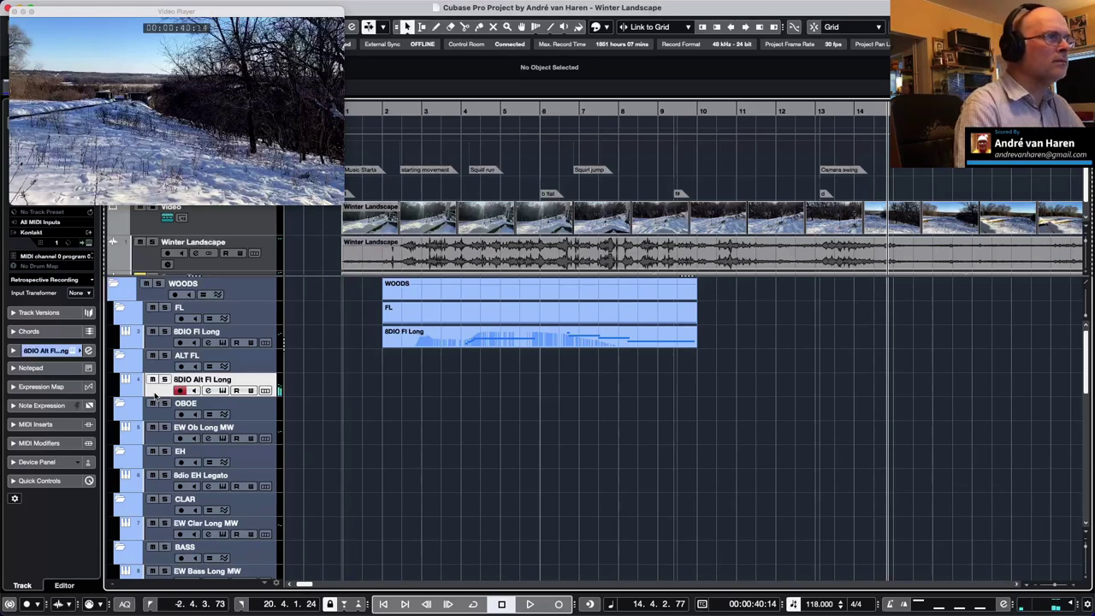
pyautogui.scroll(-3, 207, 340)
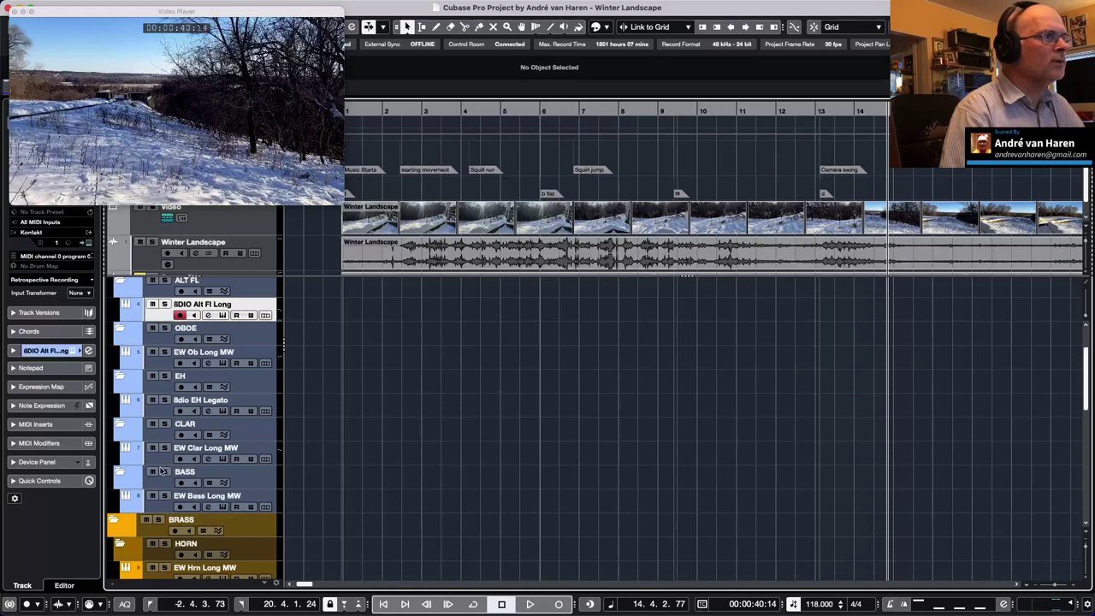
pyautogui.click(160, 462)
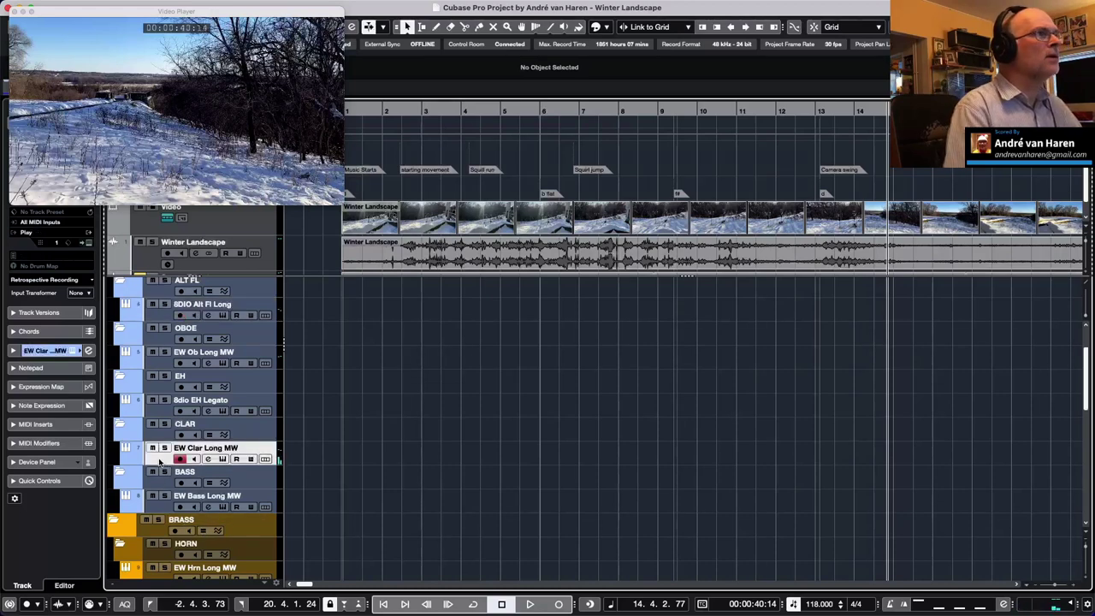
# Step: Check the channel settings of EW Clar Long MW, then close them together with the Video Player
pyautogui.click(209, 459)
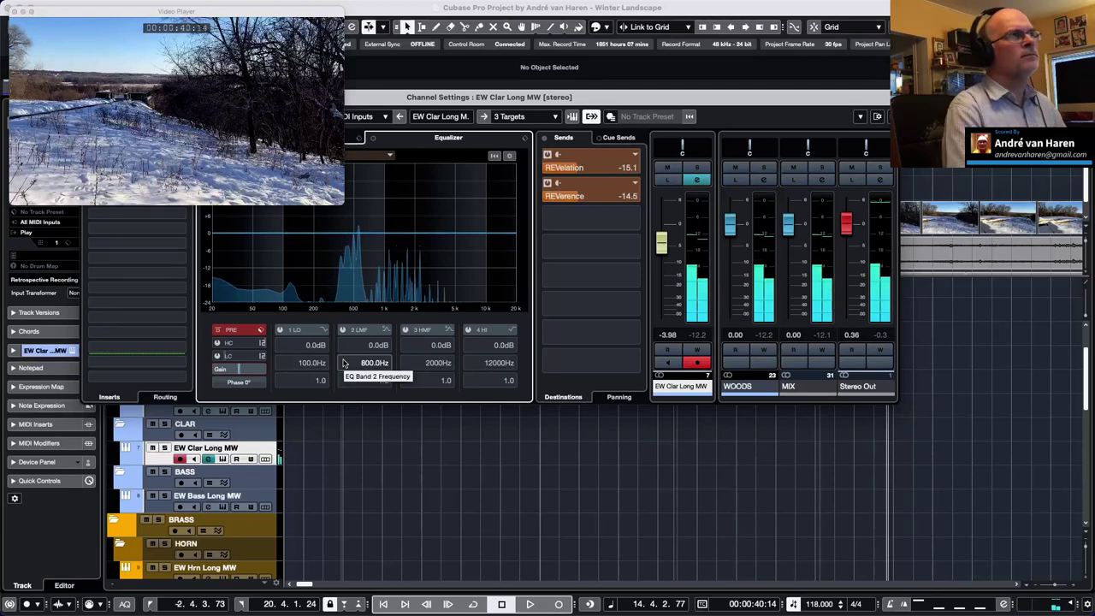
pyautogui.click(14, 12)
pyautogui.click(86, 98)
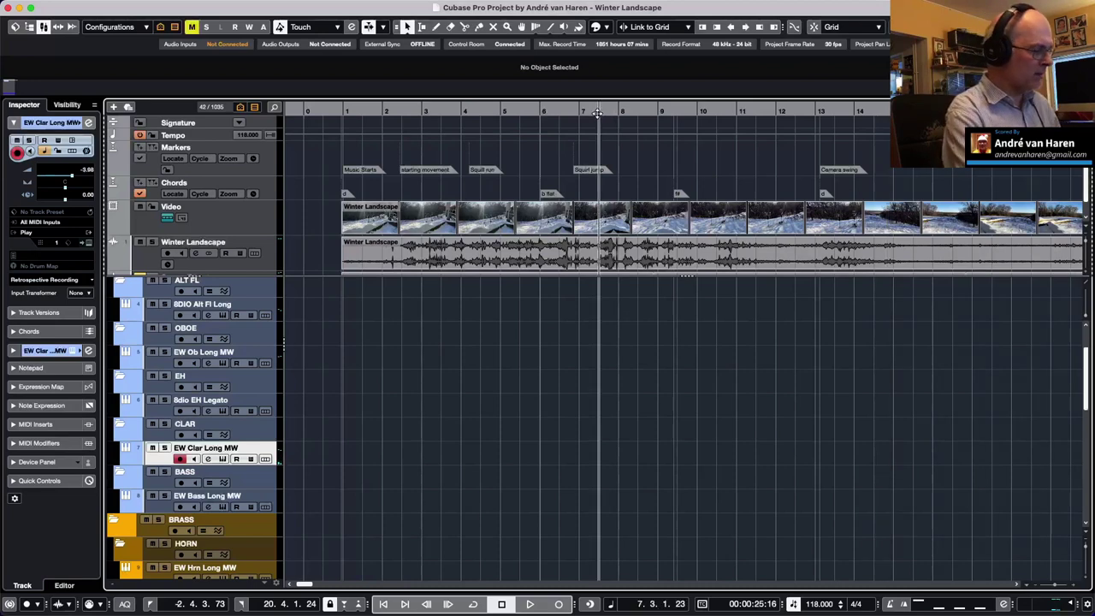
# Step: Record a clarinet part on EW Clar Long MW, starting at 7.3.1.23 and stopping midway through bar 19
pyautogui.press('KP_Multiply')
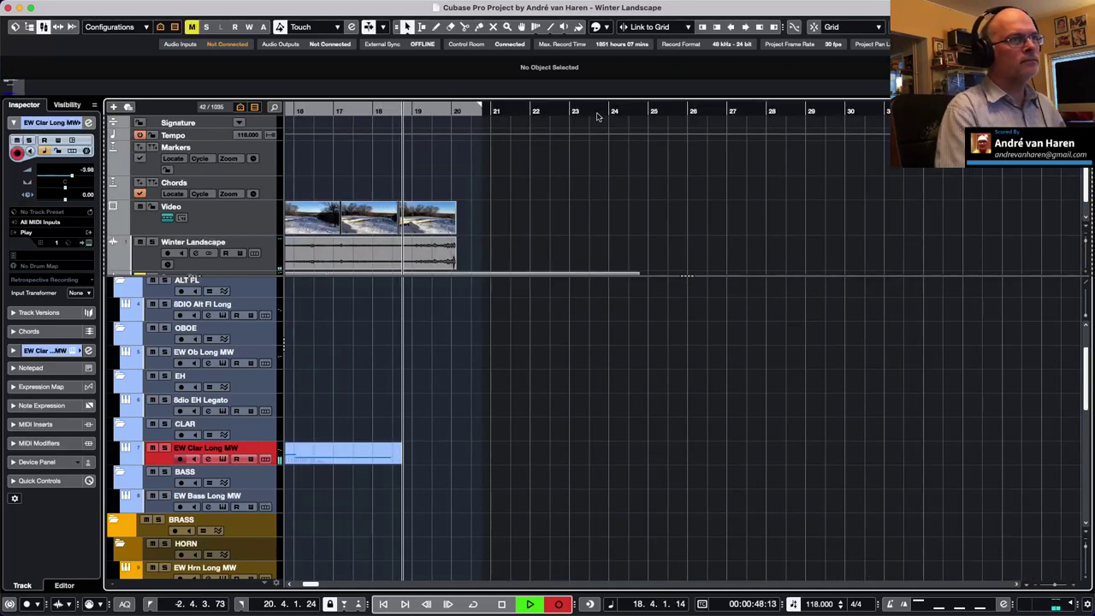
pyautogui.press('space')
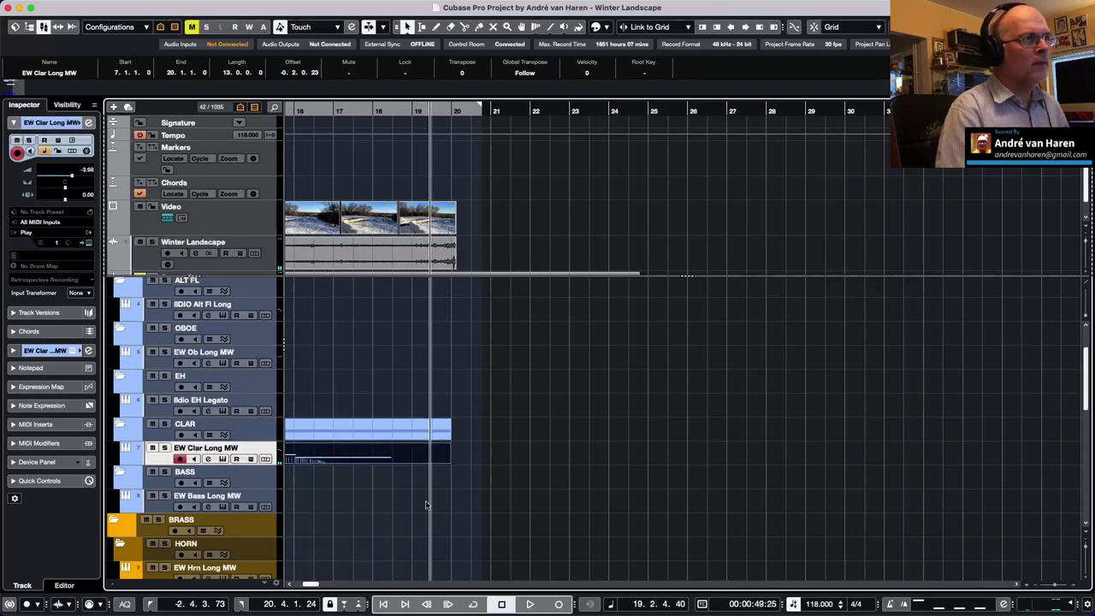
# Step: Open the new clarinet part in the Key Editor and scale its modulation curve between bars 9 and 17 to about half
pyautogui.doubleClick(415, 462)
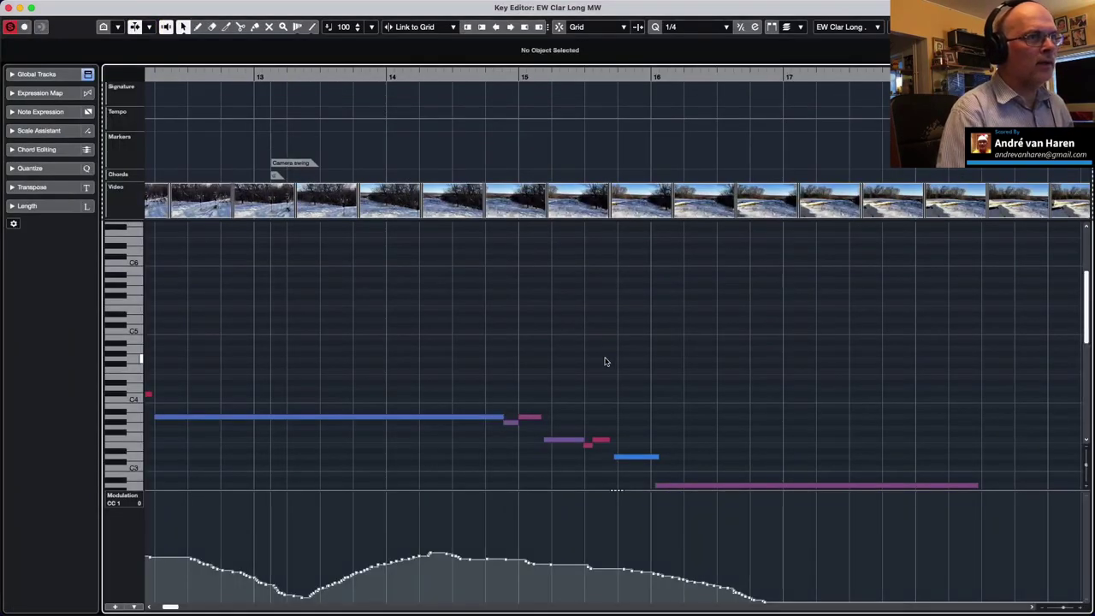
pyautogui.press('h')
pyautogui.press('h')
pyautogui.press('g')
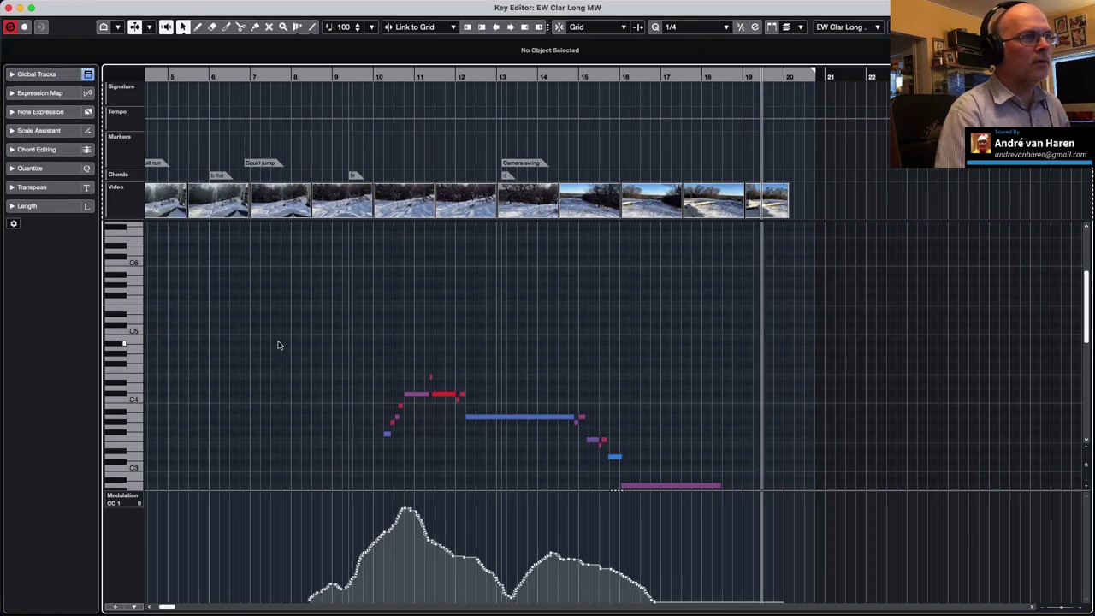
pyautogui.moveTo(278, 345); pyautogui.dragTo(786, 490)
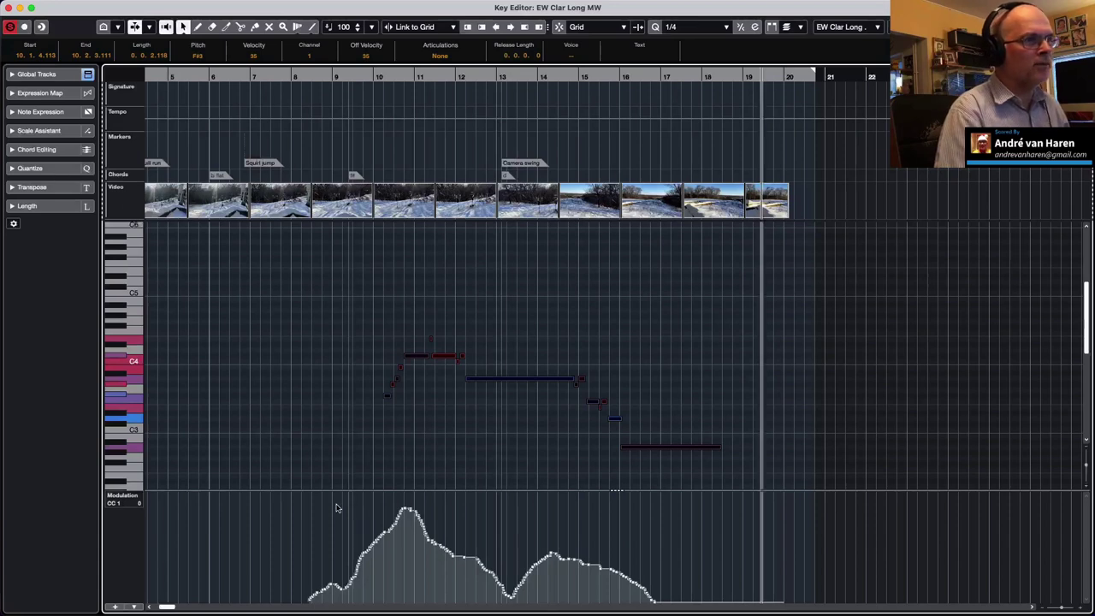
pyautogui.moveTo(330, 499); pyautogui.dragTo(727, 611)
pyautogui.moveTo(489, 495); pyautogui.dragTo(489, 523)
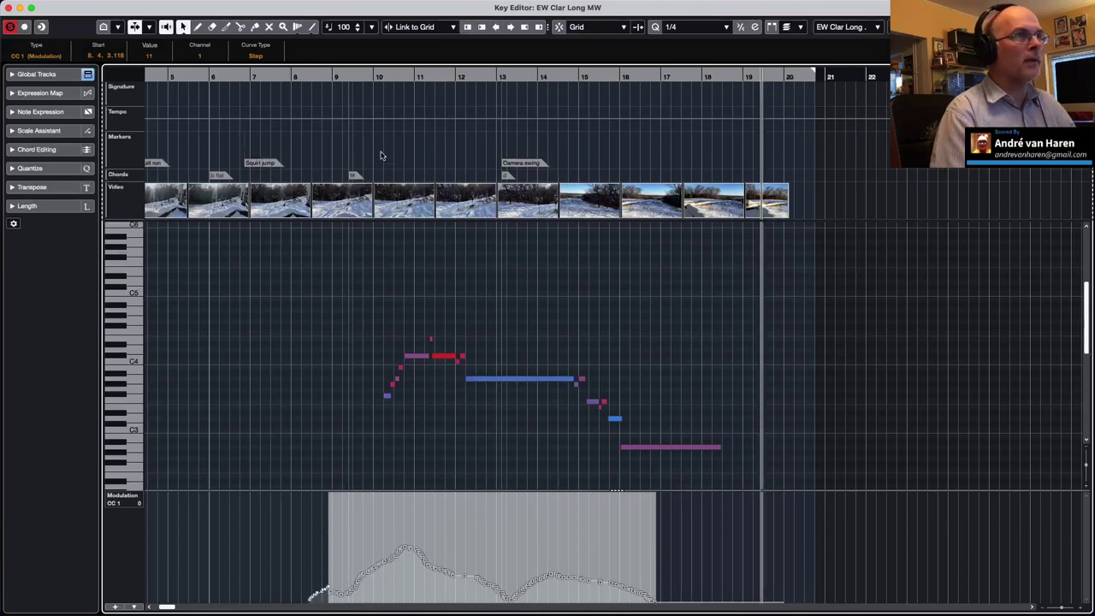
# Step: Play from bar 9, scale the selected modulation points much lower, and replay from the same spot
pyautogui.click(348, 78)
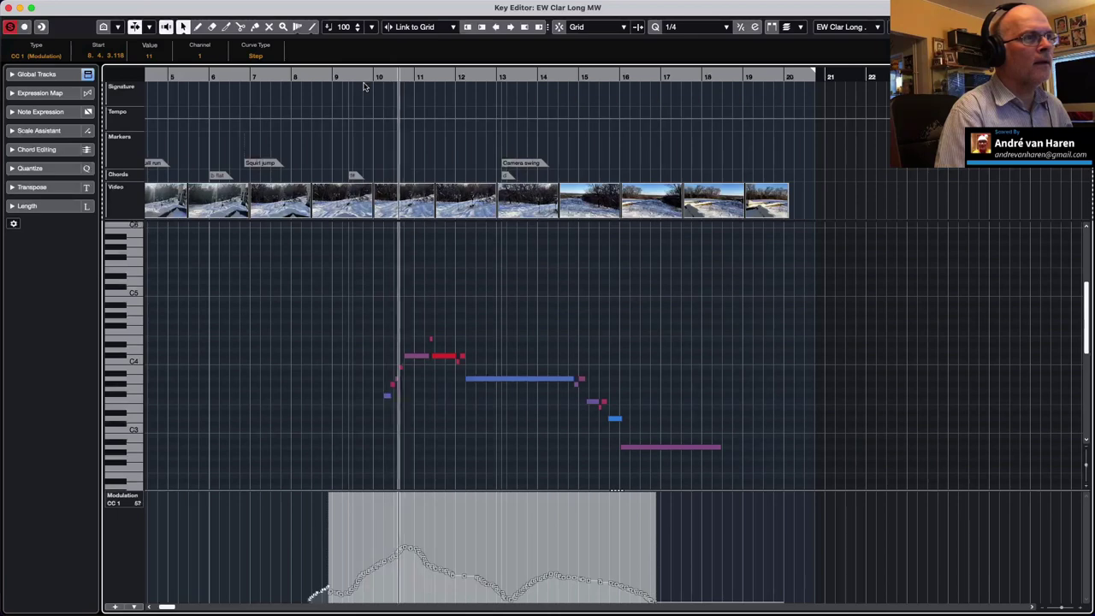
pyautogui.moveTo(490, 496); pyautogui.dragTo(488, 521)
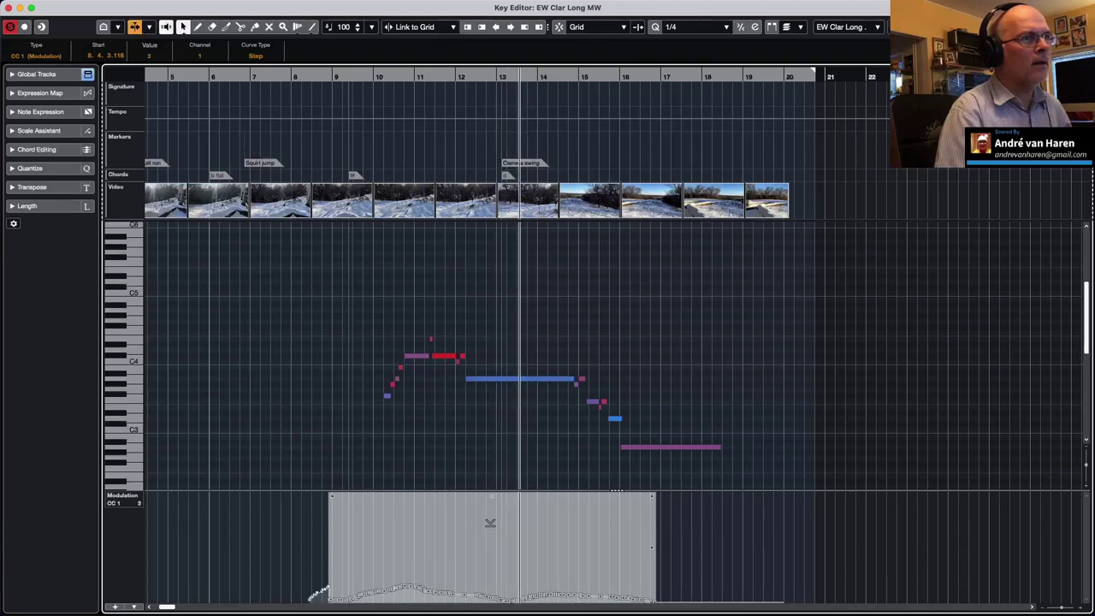
pyautogui.click(352, 77)
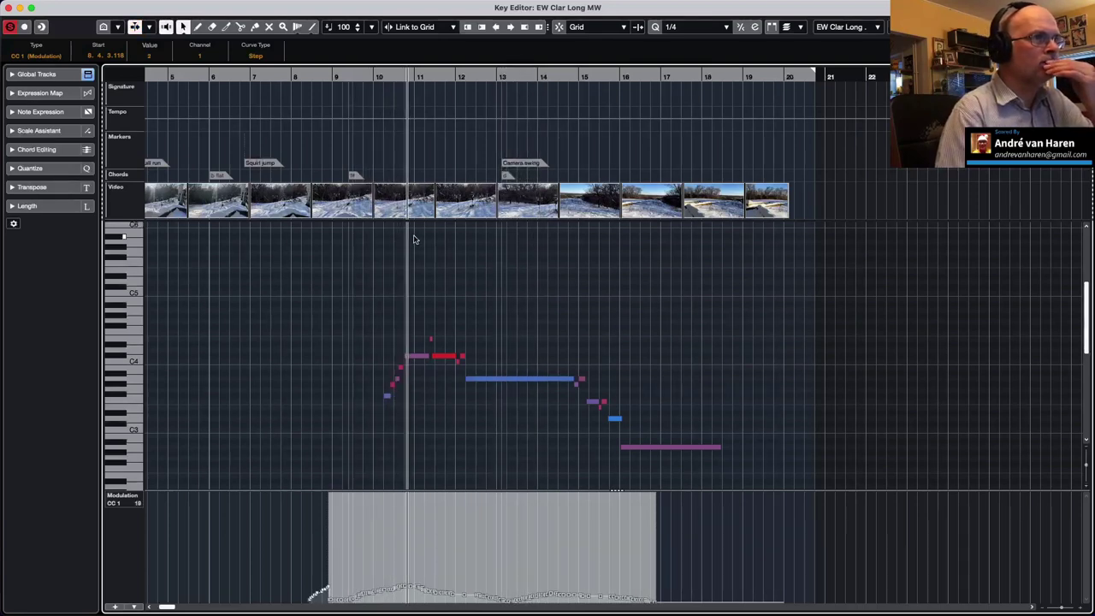
# Step: Shorten the long clarinet note starting in bar 12 so it ends just after bar 14, and play from mid bar 9
pyautogui.click(573, 378)
pyautogui.moveTo(574, 378); pyautogui.dragTo(545, 378)
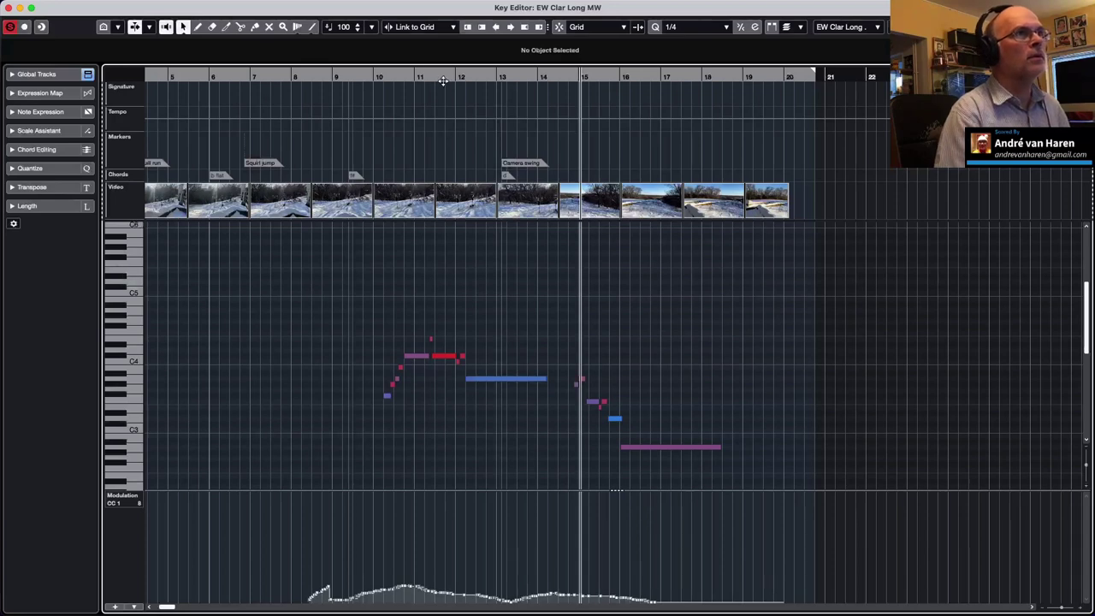
pyautogui.click(359, 78)
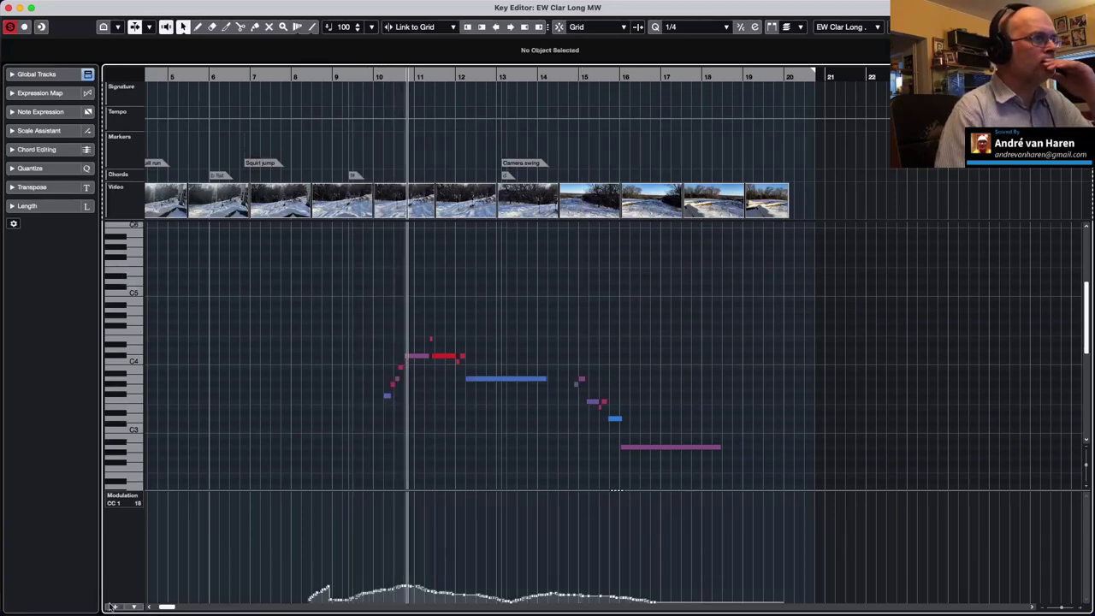
# Step: Add a velocity lane and use the Line tool to level the velocities of all clarinet notes at 20
pyautogui.click(139, 502)
pyautogui.click(135, 445)
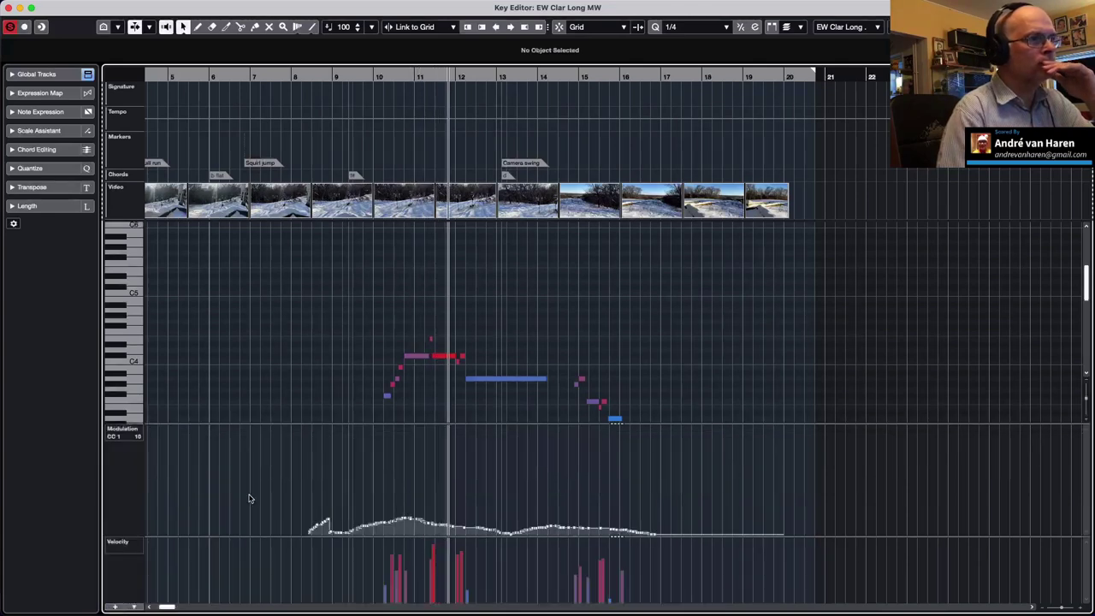
pyautogui.moveTo(282, 448); pyautogui.dragTo(881, 579)
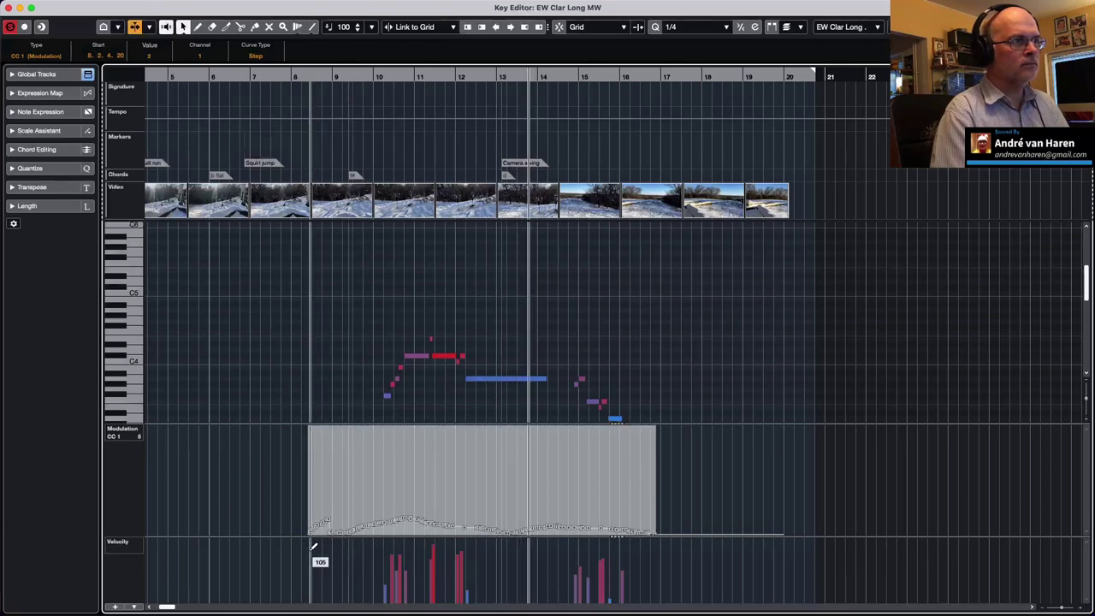
pyautogui.moveTo(351, 306); pyautogui.dragTo(656, 443)
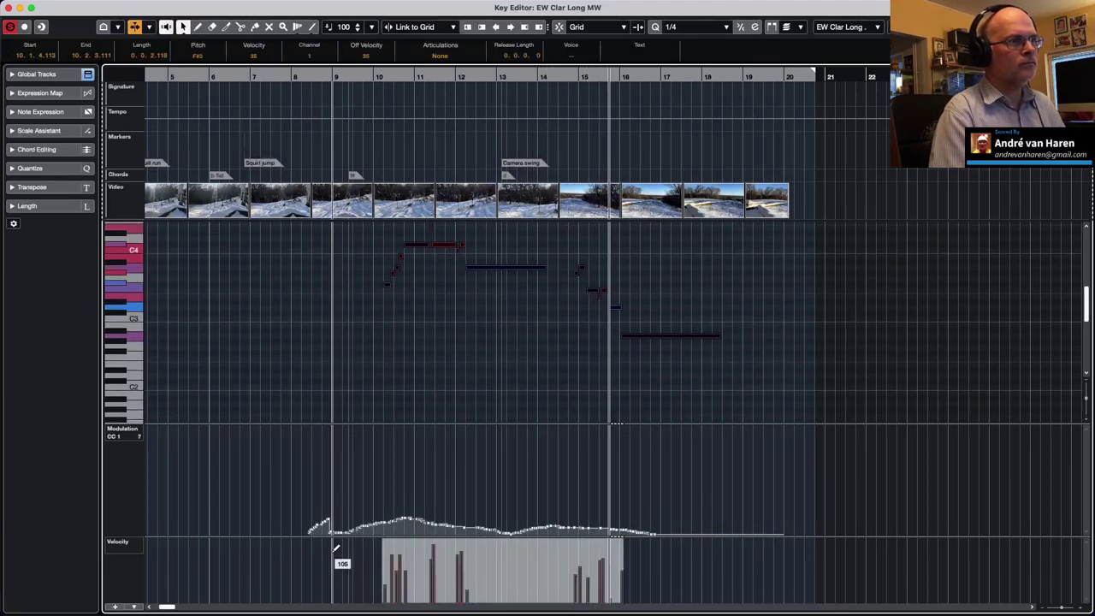
pyautogui.rightClick(338, 558)
pyautogui.click(466, 557)
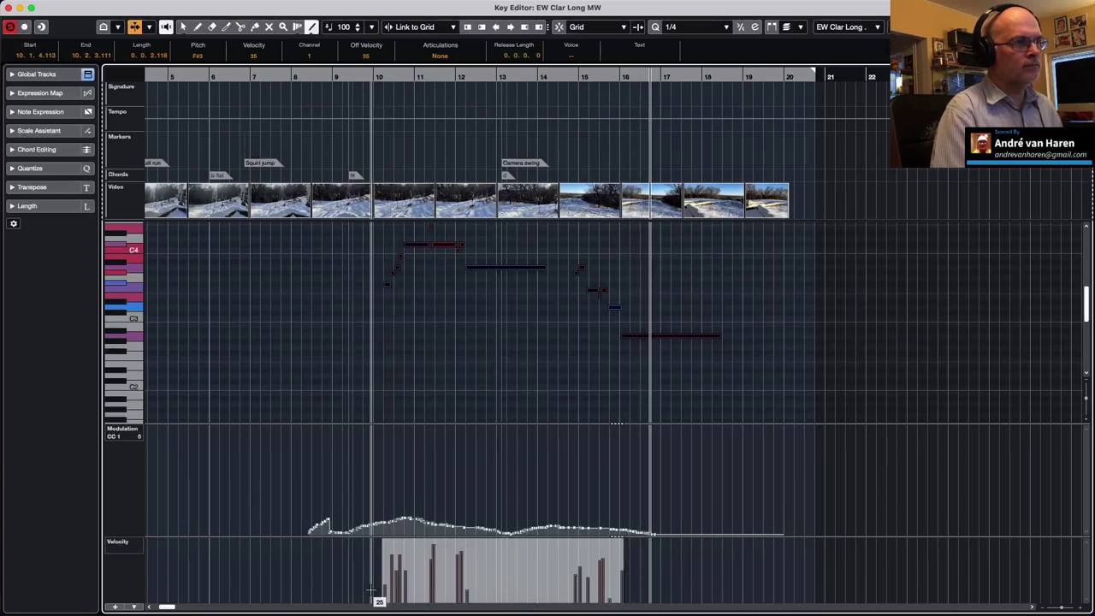
pyautogui.moveTo(382, 592); pyautogui.dragTo(655, 592)
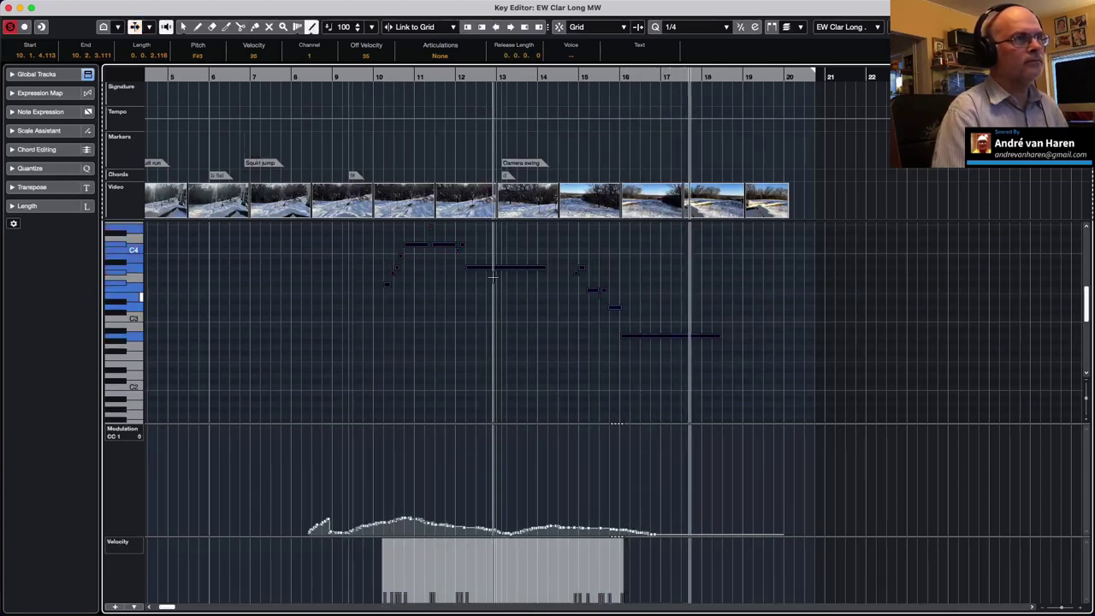
# Step: Play the clarinet part with its levelled velocities from mid bar 9 to mid bar 12
pyautogui.click(360, 76)
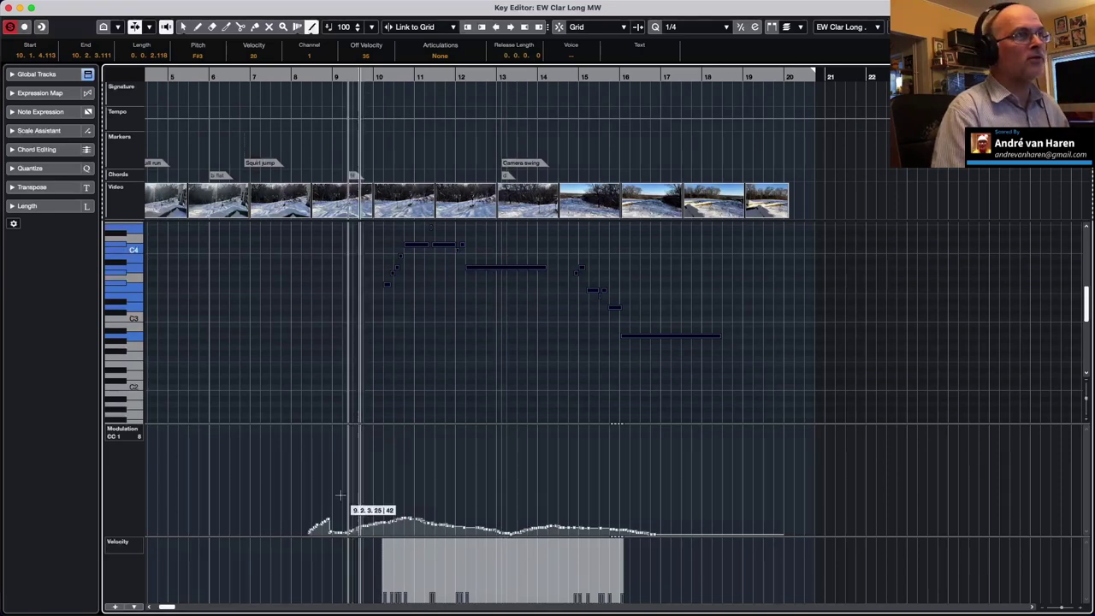
pyautogui.scroll(5, 317, 269)
pyautogui.hscroll(1, 316, 269)
pyautogui.scroll(1, 316, 270)
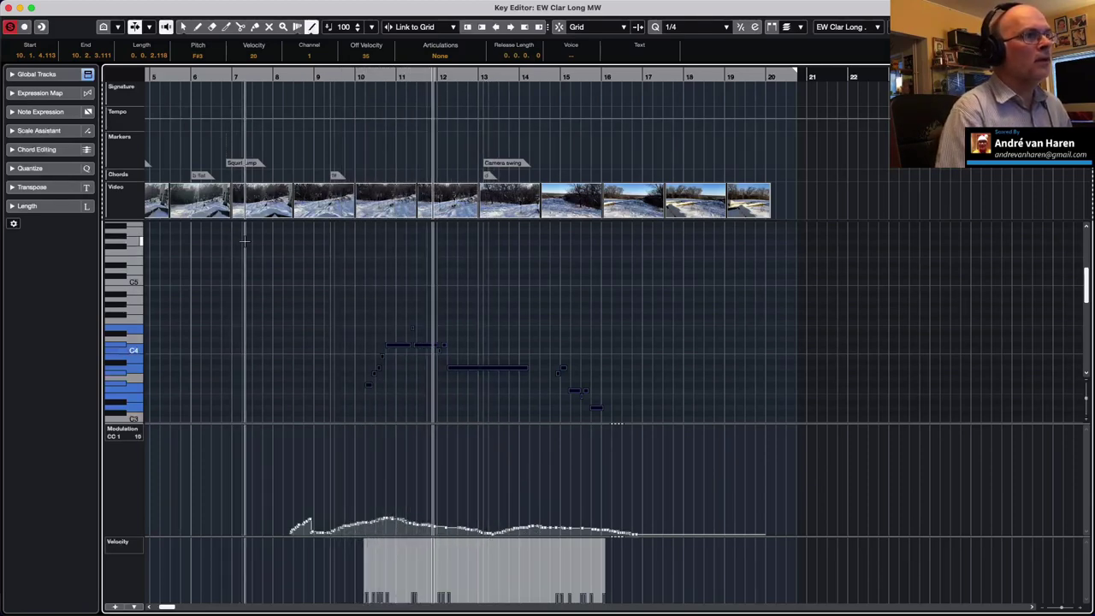
pyautogui.press('space')
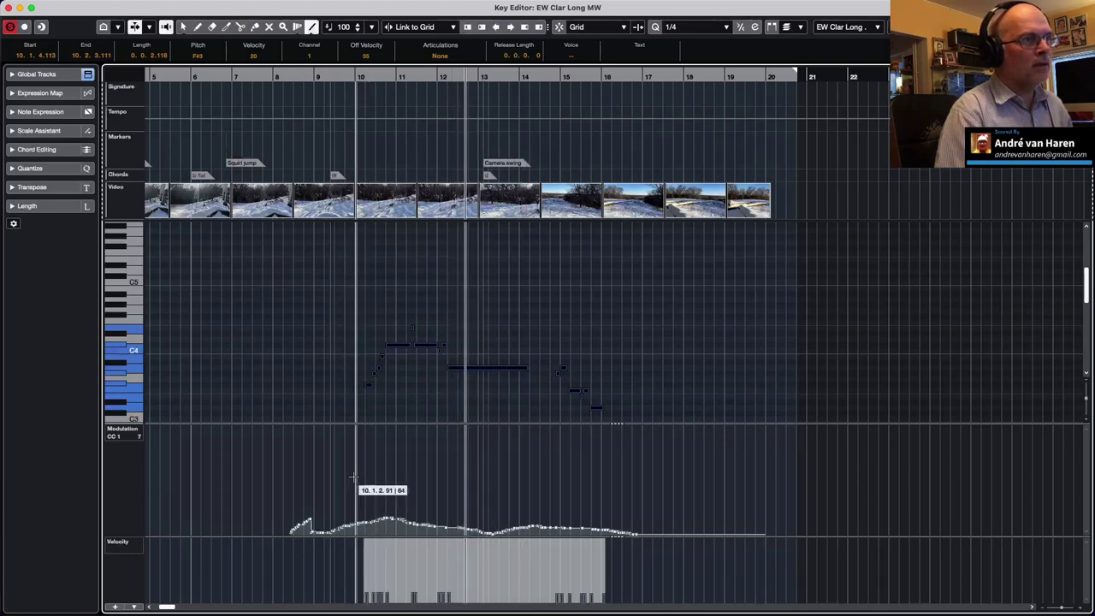
# Step: Scale the modulation curve from mid bar 8 to bar 17 down once more and play from bar 9
pyautogui.moveTo(299, 447); pyautogui.dragTo(941, 583)
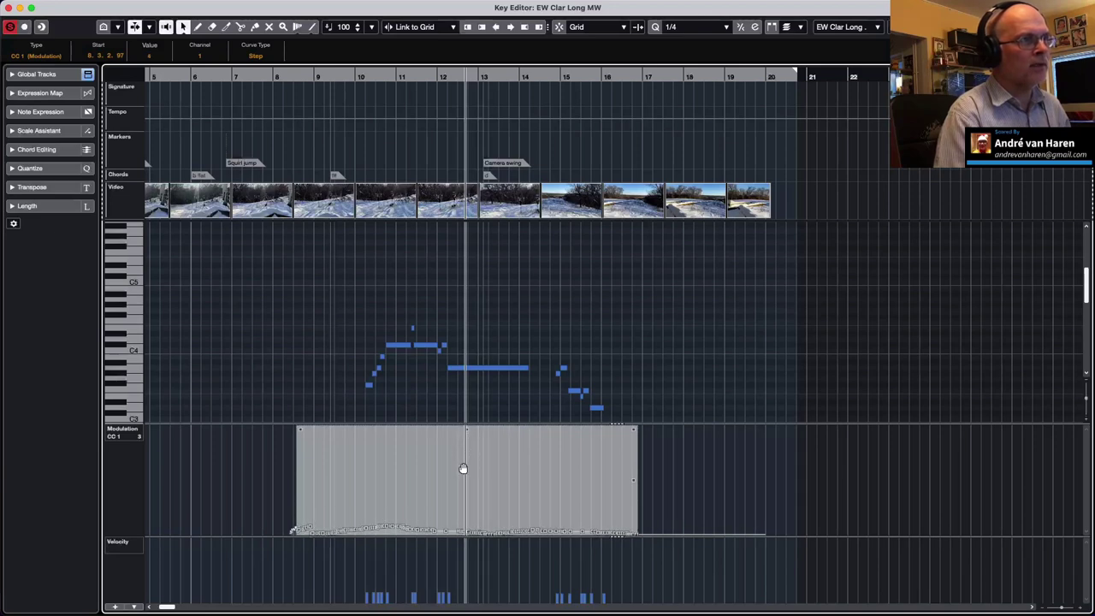
pyautogui.click(334, 77)
pyautogui.press('space')
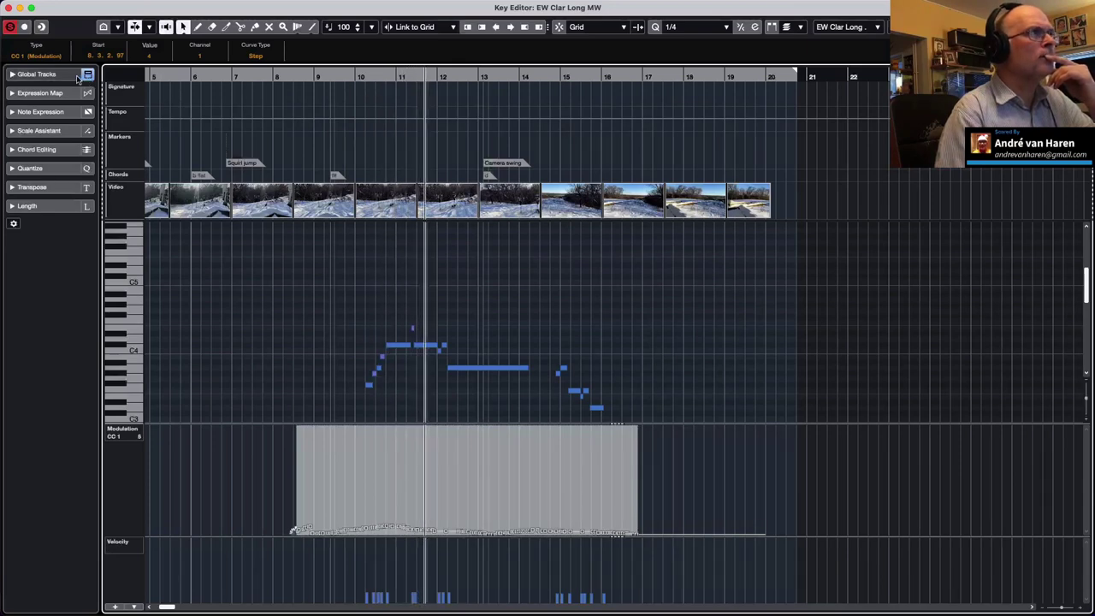
# Step: Expand the Global Tracks list, close the Key Editor, and lower the EW Clar Long MW track volume to -10.3
pyautogui.click(36, 74)
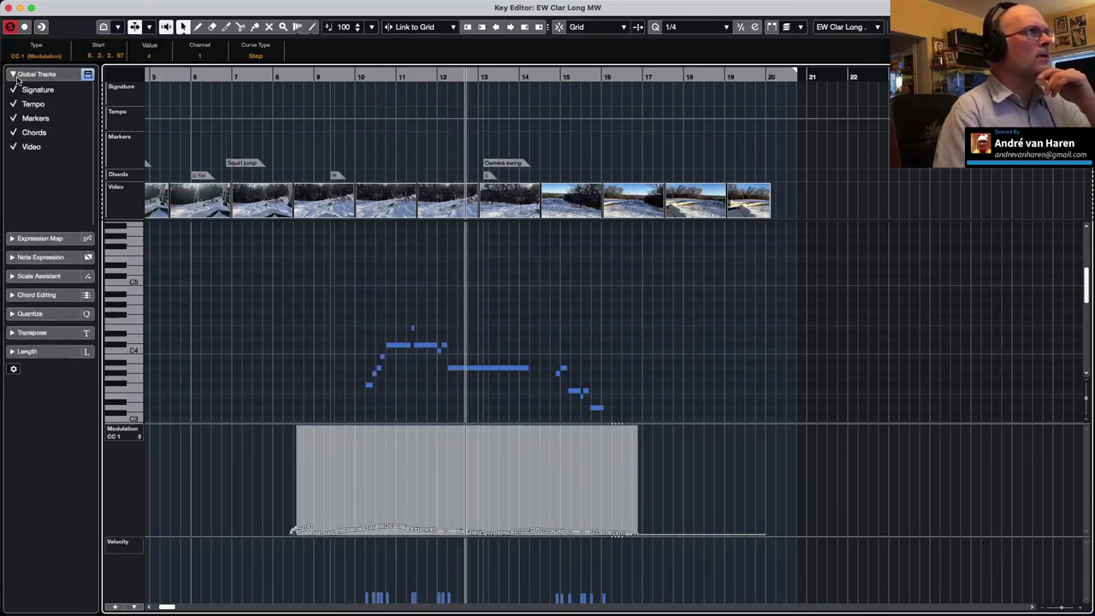
pyautogui.click(9, 7)
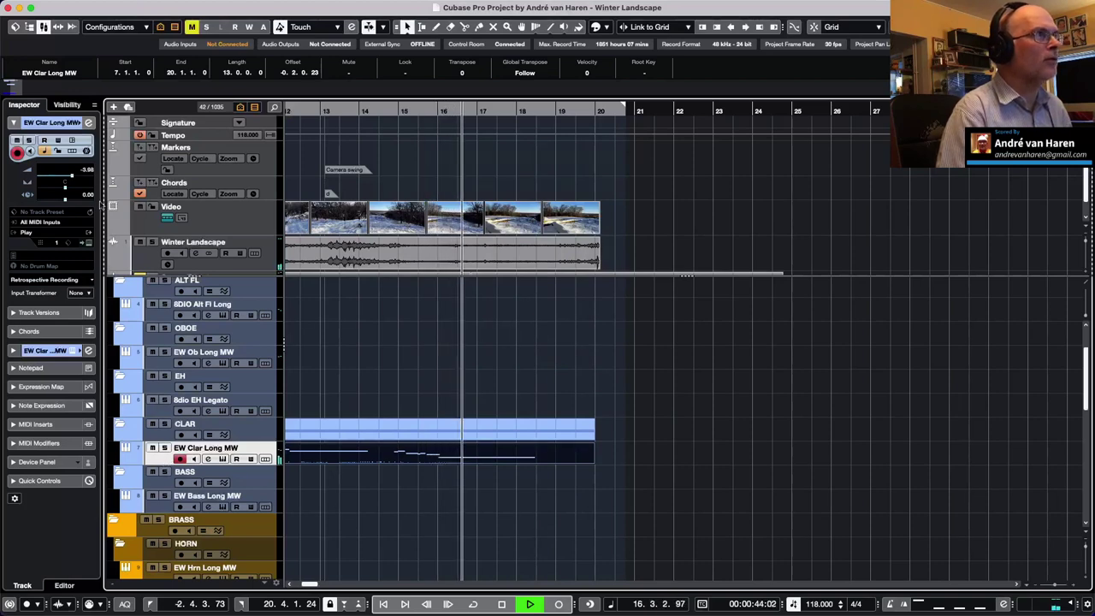
pyautogui.moveTo(73, 177); pyautogui.dragTo(63, 178)
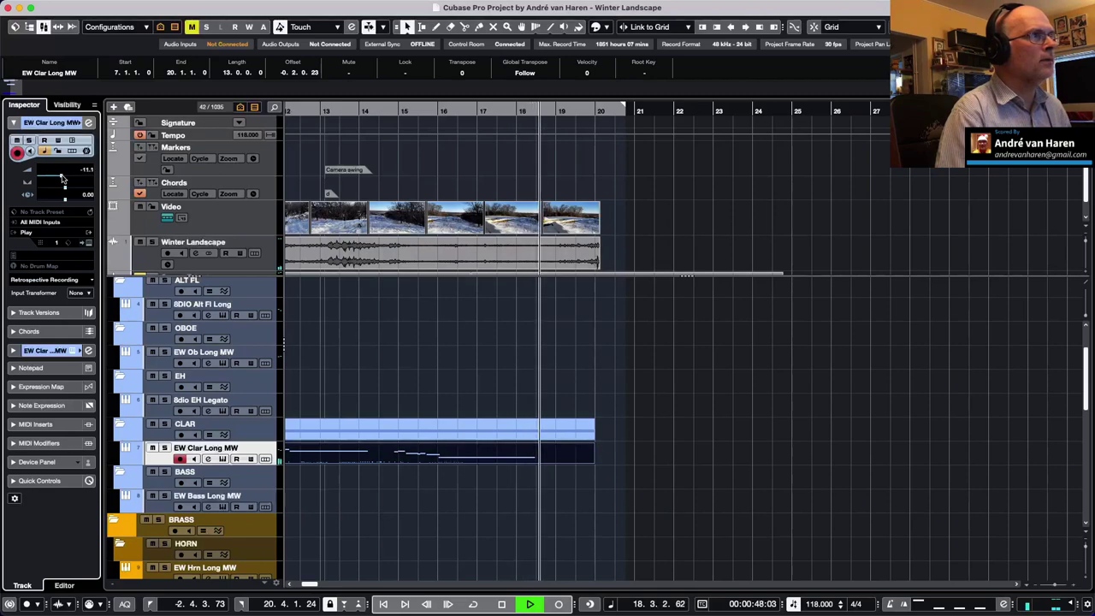
pyautogui.hscroll(-4, 603, 185)
pyautogui.hscroll(-3, 602, 184)
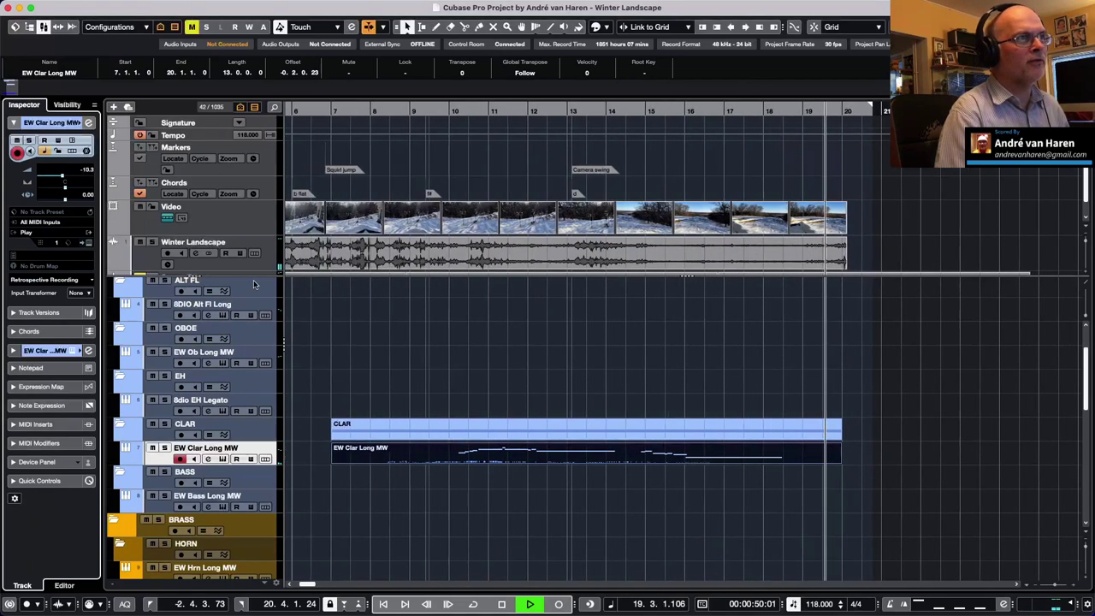
# Step: Stop playback and play the flute and clarinet parts together from just before bar 2
pyautogui.press('space')
pyautogui.scroll(3, 264, 296)
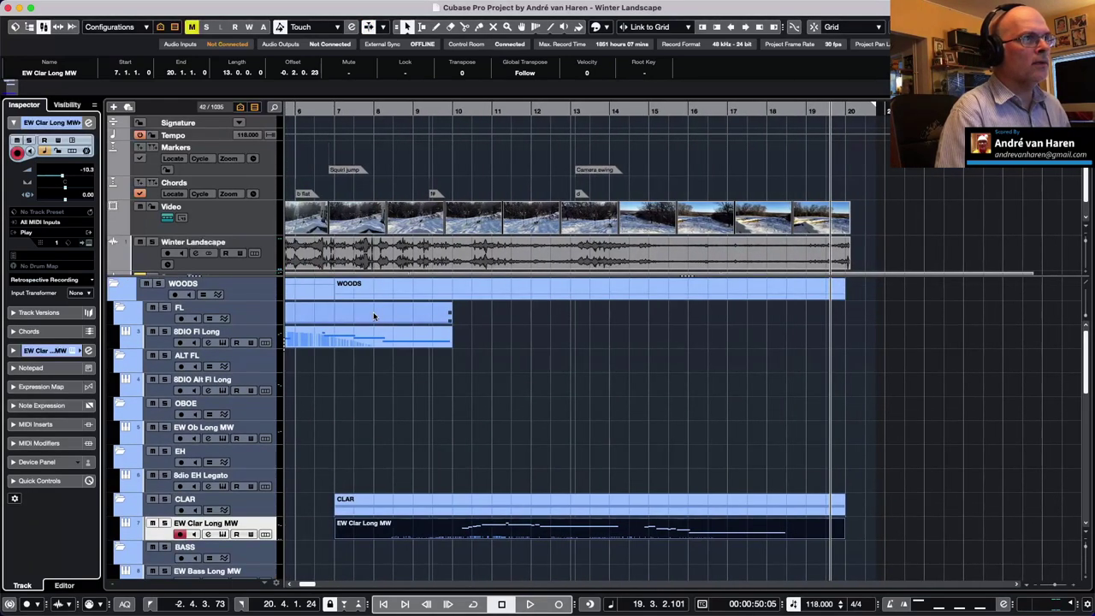
pyautogui.hscroll(-6, 385, 257)
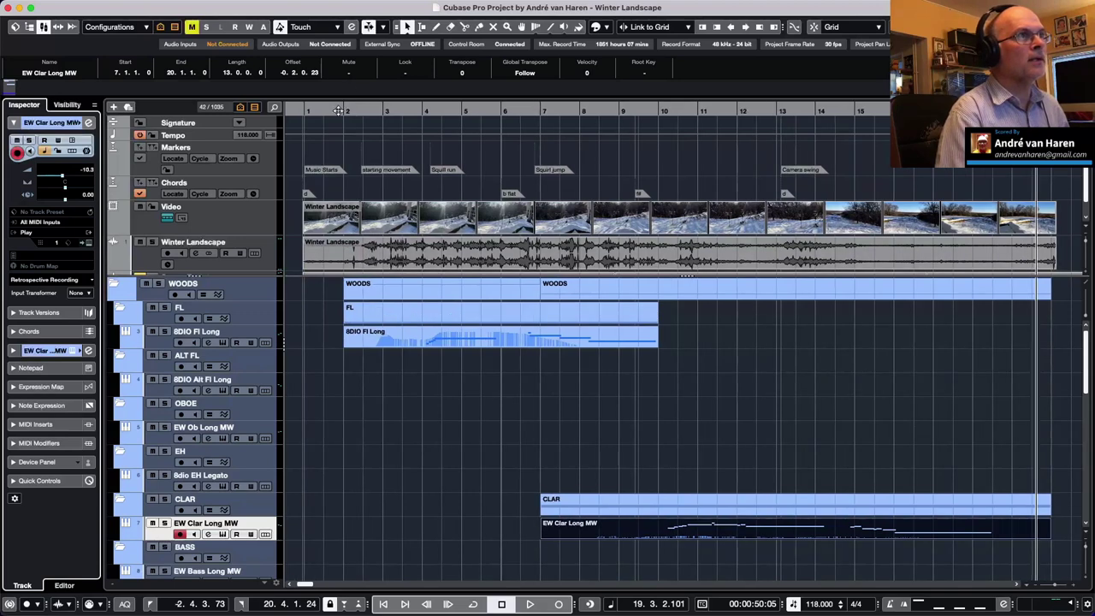
pyautogui.click(339, 112)
pyautogui.press('space')
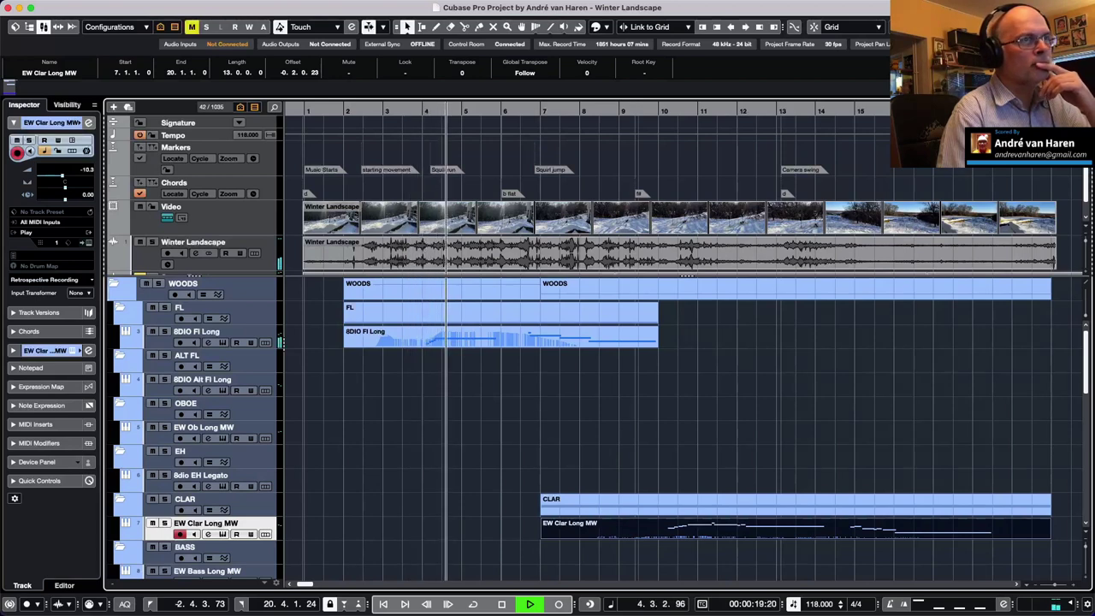
# Step: Raise the EW Clar Long MW track volume to -1.41 while the arrangement plays
pyautogui.click(156, 341)
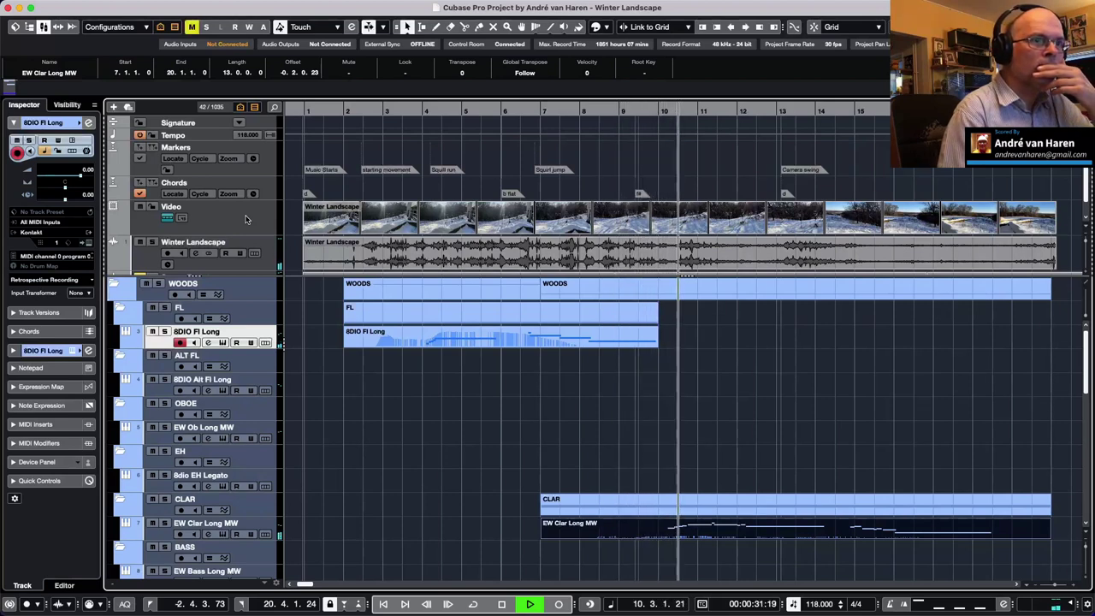
pyautogui.click(136, 532)
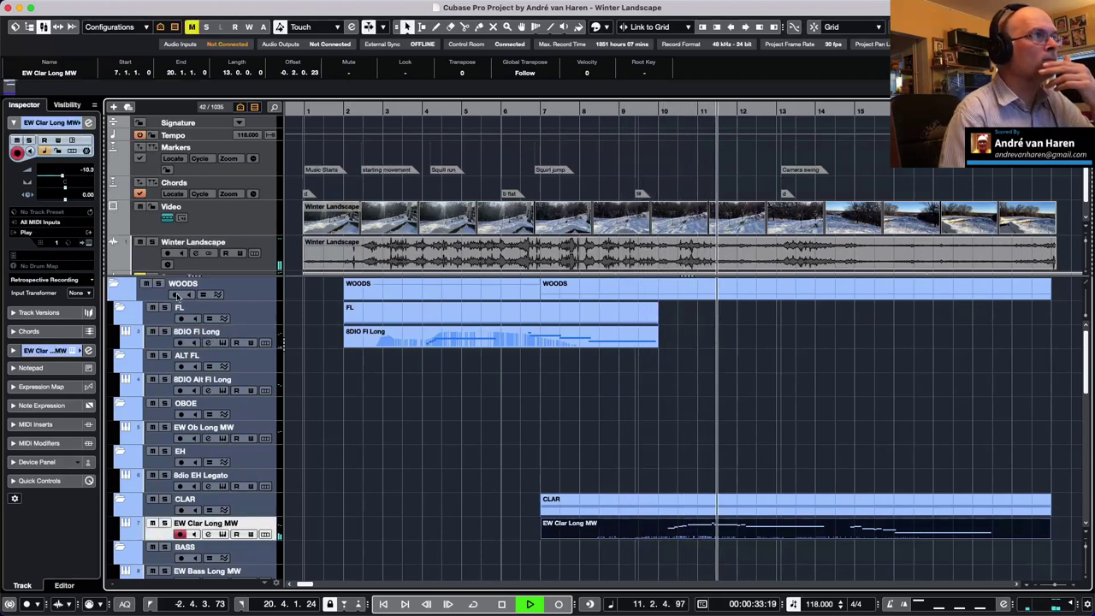
pyautogui.moveTo(61, 181); pyautogui.dragTo(82, 175)
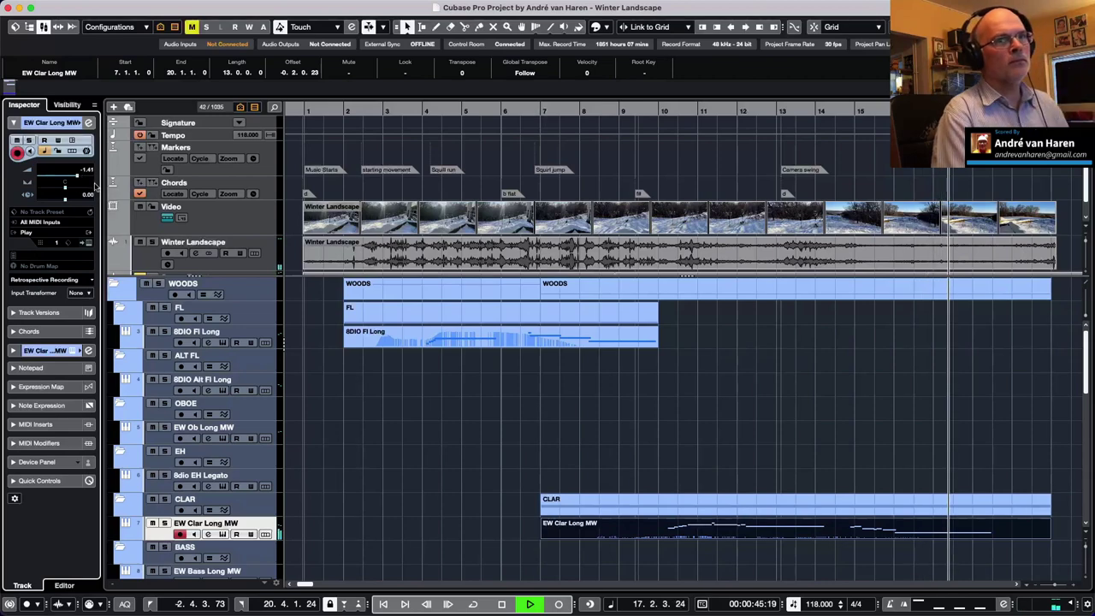
# Step: Open the EW Clar Long MW part in the Key Editor and delete its entire modulation curve
pyautogui.doubleClick(692, 527)
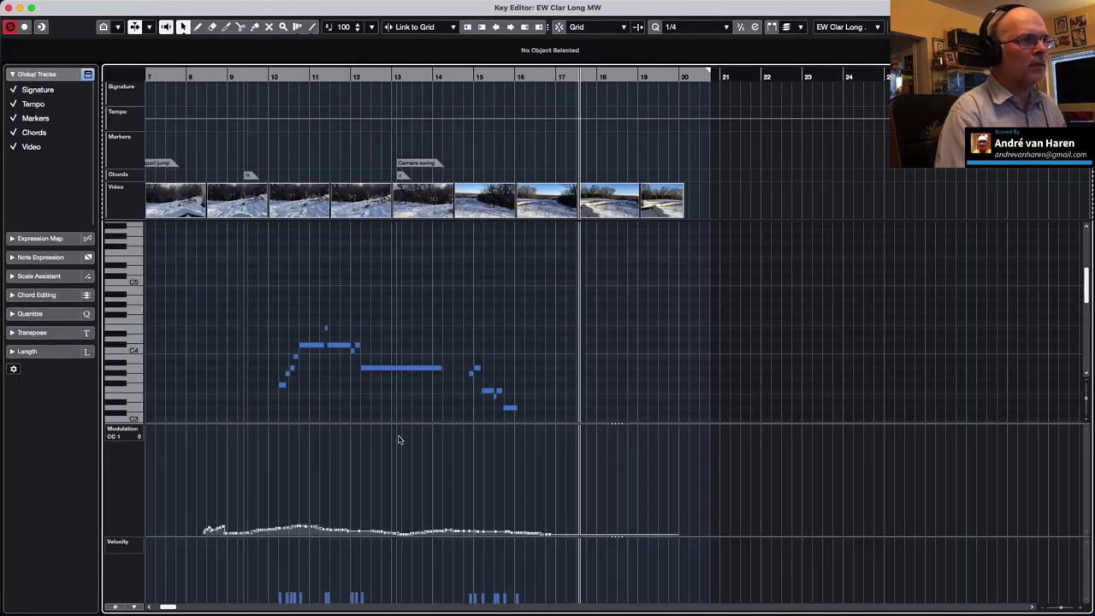
pyautogui.scroll(-4, 364, 478)
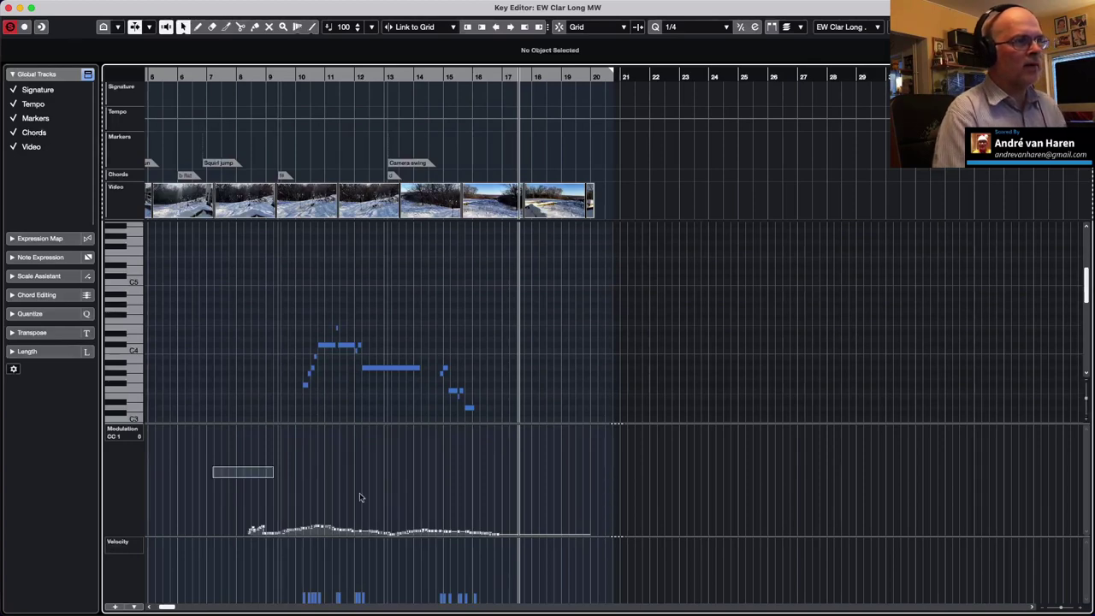
pyautogui.moveTo(361, 497); pyautogui.dragTo(698, 547)
pyautogui.press('Delete')
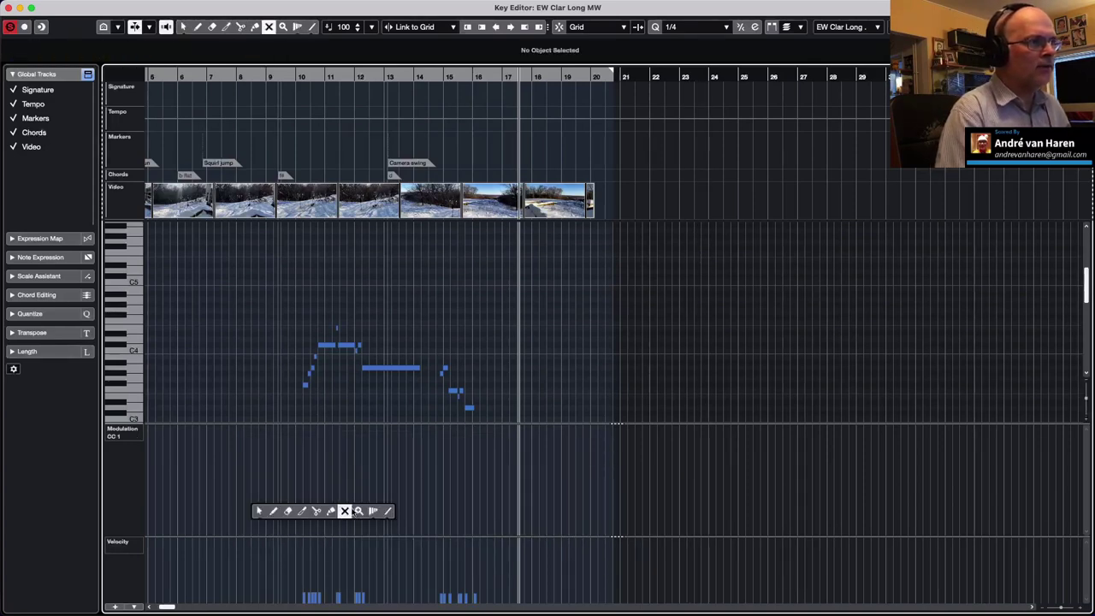
# Step: Draw clarinet modulation with the Line tool: rise to about 33 in bar 10, hold into bar 12, fade by bar 14, and fade again from bar 14.4 to 16
pyautogui.click(387, 511)
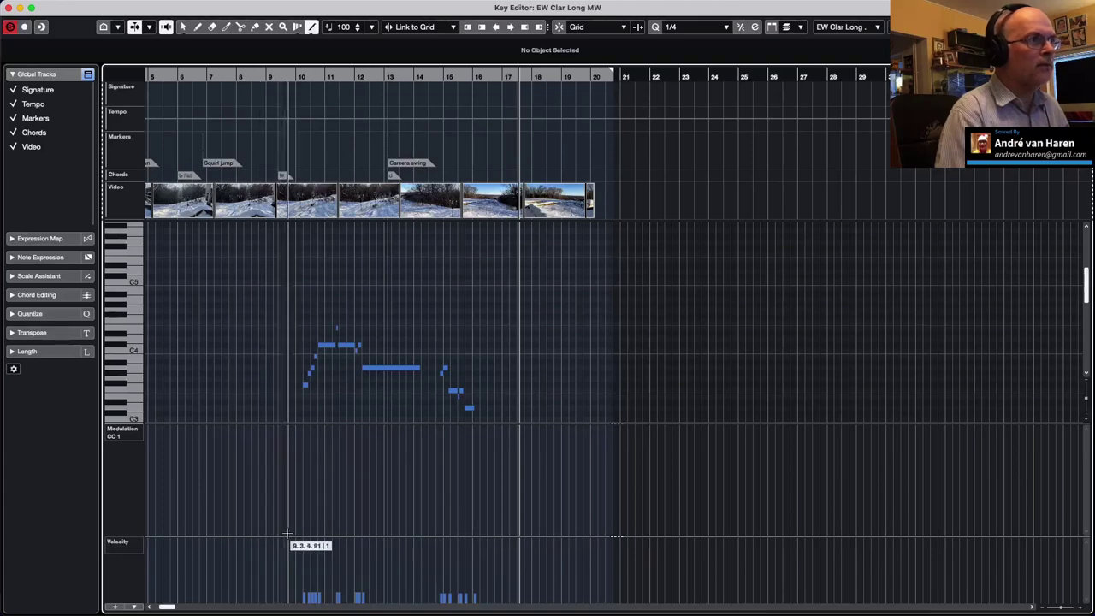
pyautogui.scroll(8, 333, 514)
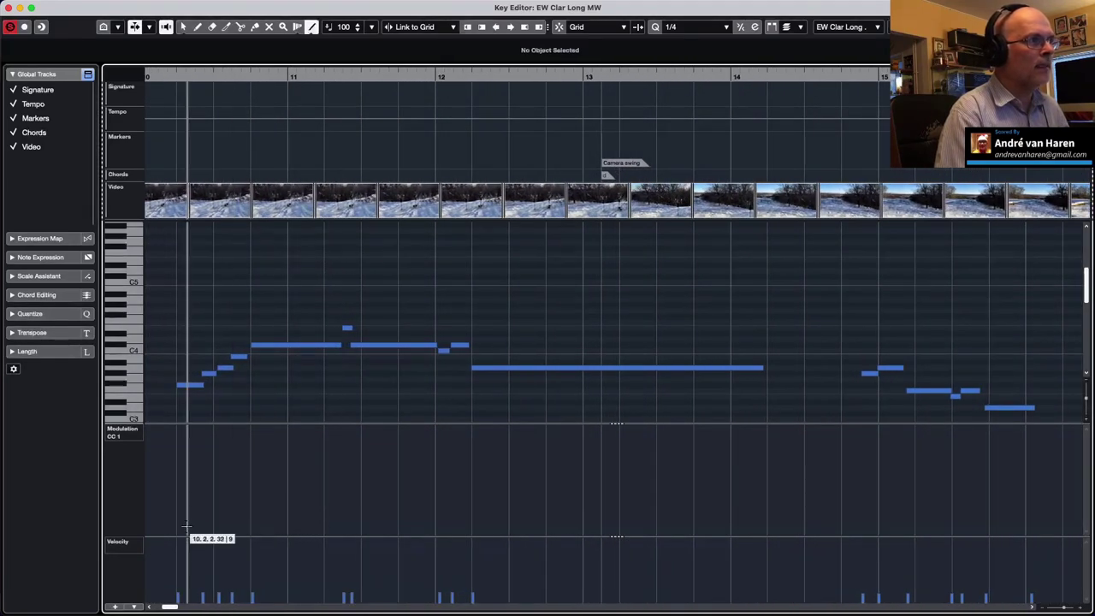
pyautogui.moveTo(173, 530); pyautogui.dragTo(251, 508)
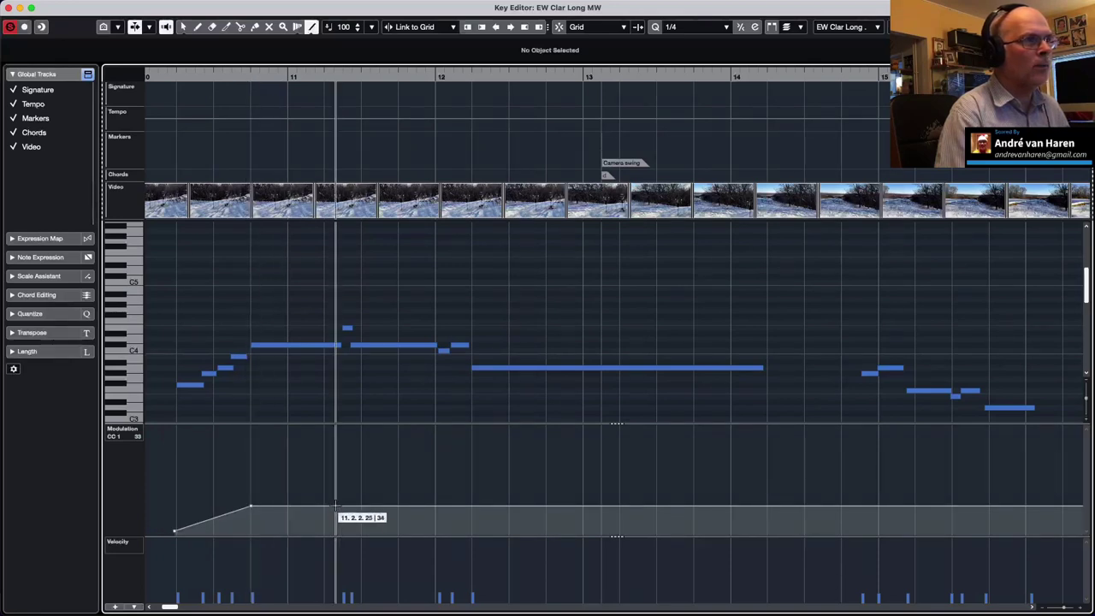
pyautogui.moveTo(471, 506); pyautogui.dragTo(762, 536)
pyautogui.moveTo(767, 535); pyautogui.dragTo(767, 535)
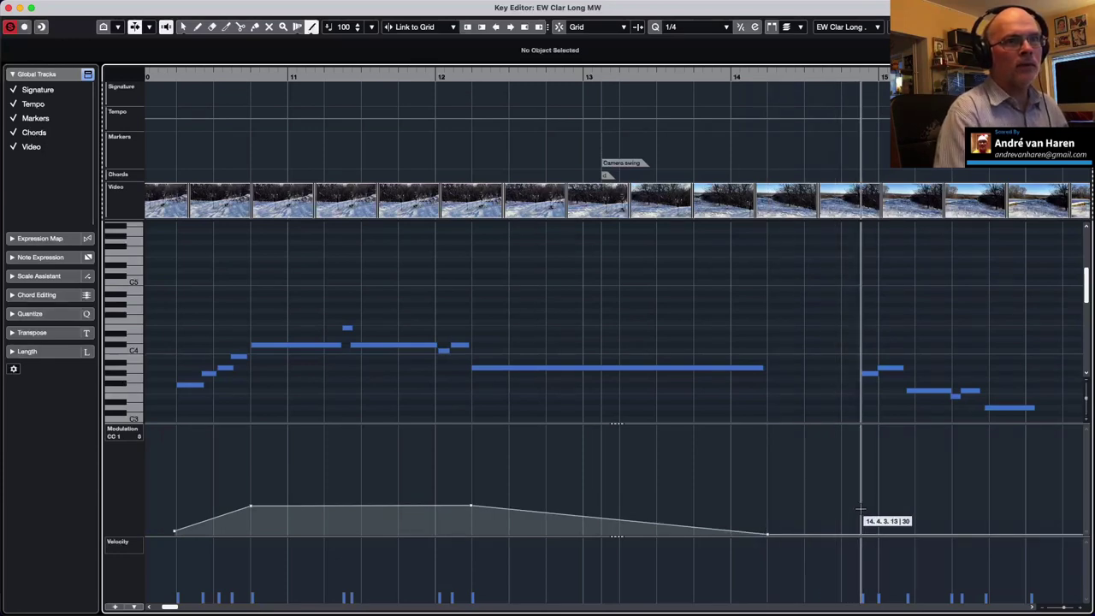
pyautogui.moveTo(860, 511); pyautogui.dragTo(1037, 544)
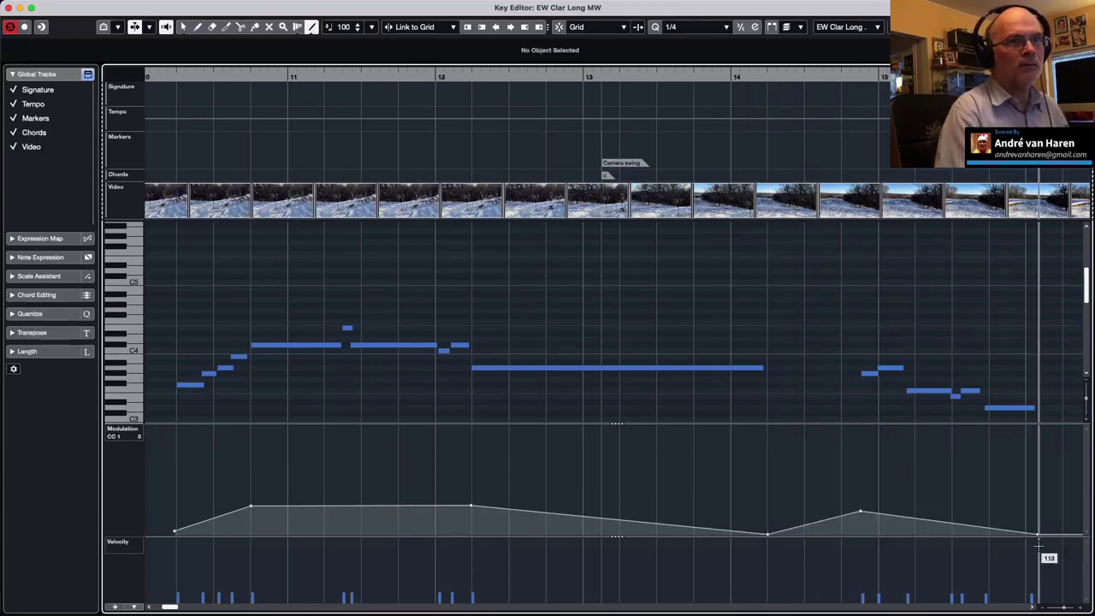
# Step: Play the clarinet part with its redrawn modulation from the start of bar 10 to bar 17
pyautogui.click(158, 77)
pyautogui.press('space')
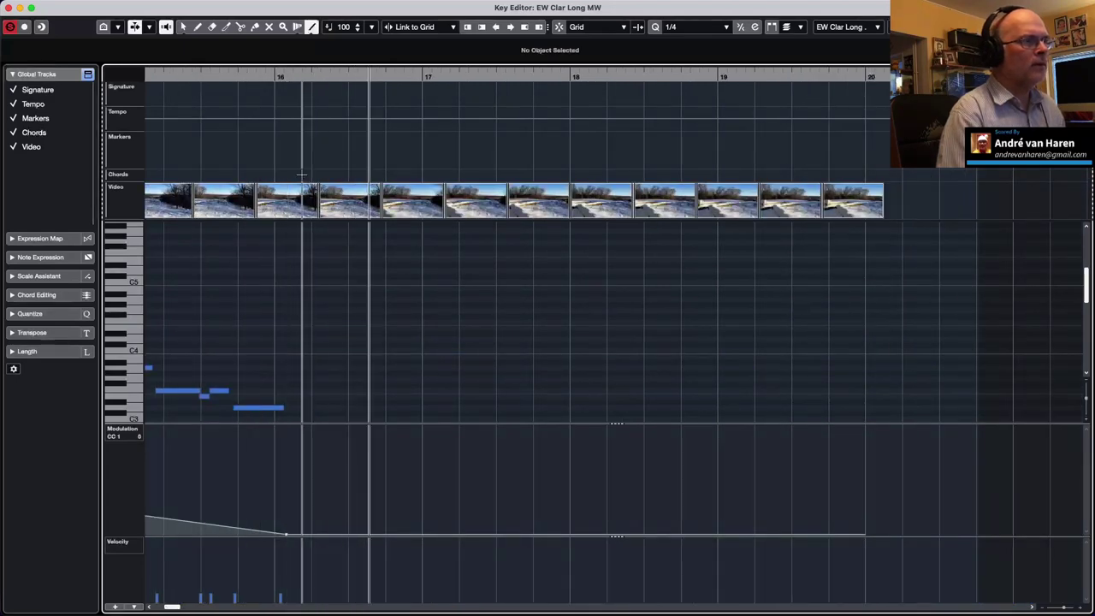
pyautogui.press('space')
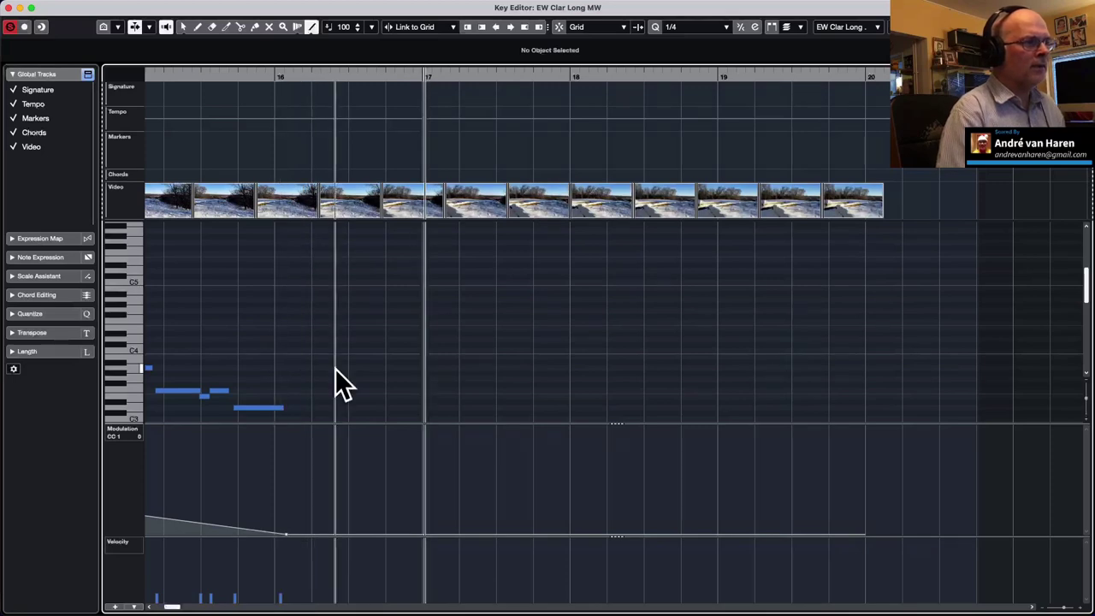
pyautogui.moveTo(172, 606); pyautogui.dragTo(176, 607)
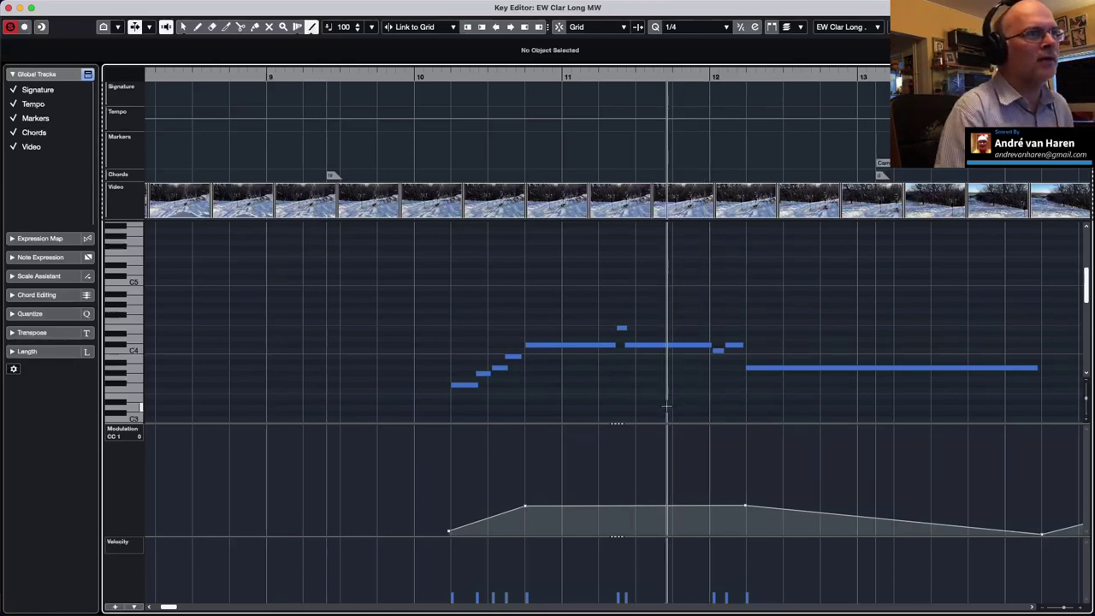
# Step: Lengthen the short clarinet notes in bars 10 and 12 to meet the notes that follow, and slightly trim the two long C#4 notes
pyautogui.rightClick(487, 288)
pyautogui.click(485, 285)
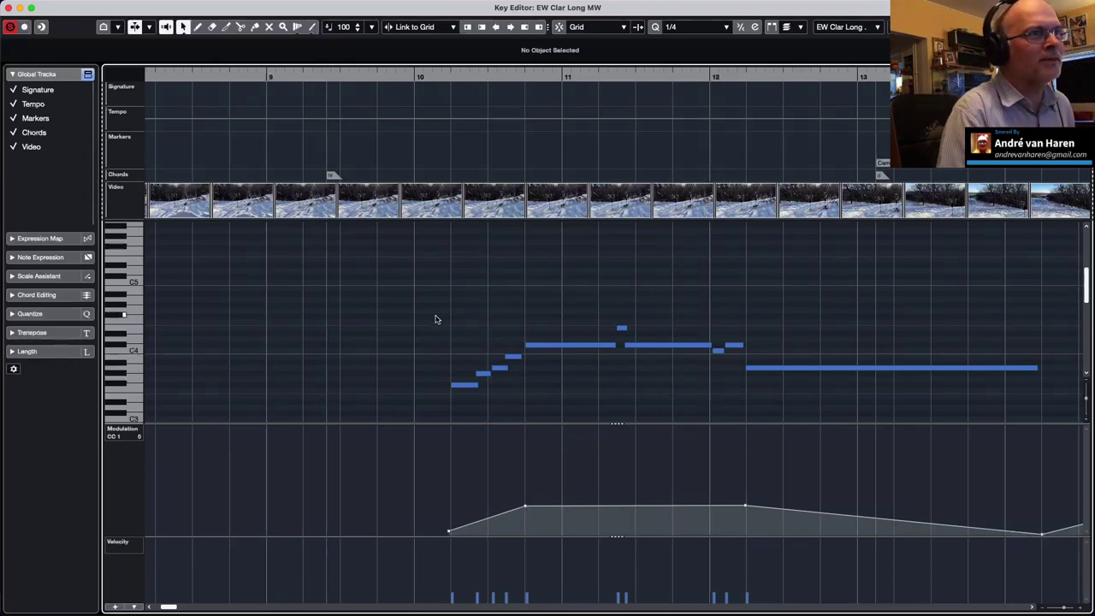
pyautogui.moveTo(434, 319); pyautogui.dragTo(584, 426)
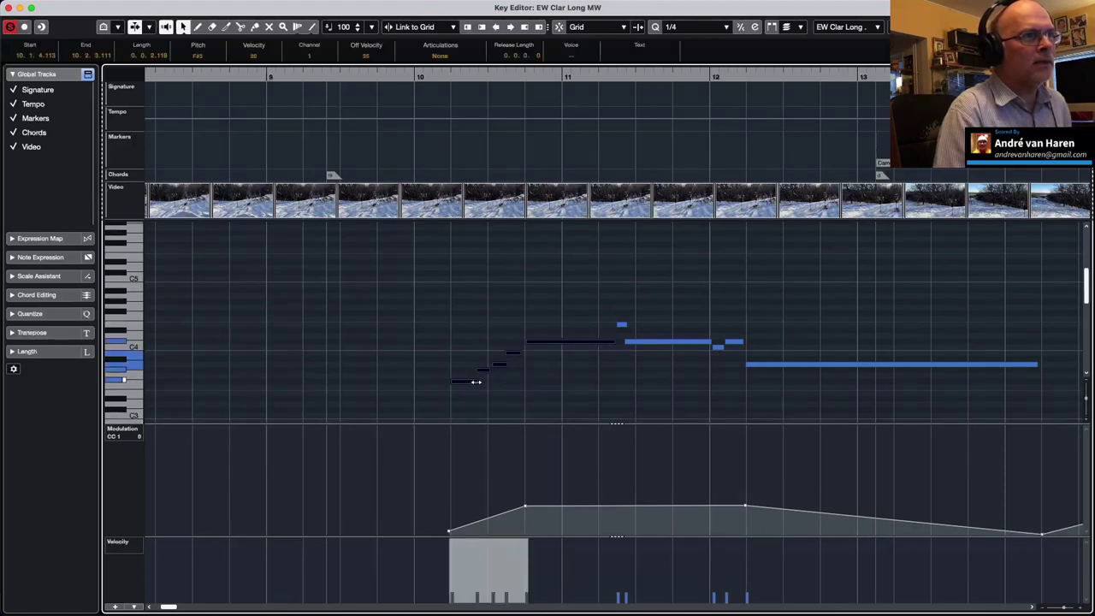
pyautogui.moveTo(477, 381); pyautogui.dragTo(526, 352)
pyautogui.click(488, 391)
pyautogui.moveTo(619, 340); pyautogui.dragTo(612, 342)
pyautogui.moveTo(706, 341); pyautogui.dragTo(748, 343)
# Step: Lengthen notes in bars 14 and 15 to overlap the next ones, add a modulation point of 6 at 15.4.1, and close the Key Editor
pyautogui.hscroll(5, 795, 400)
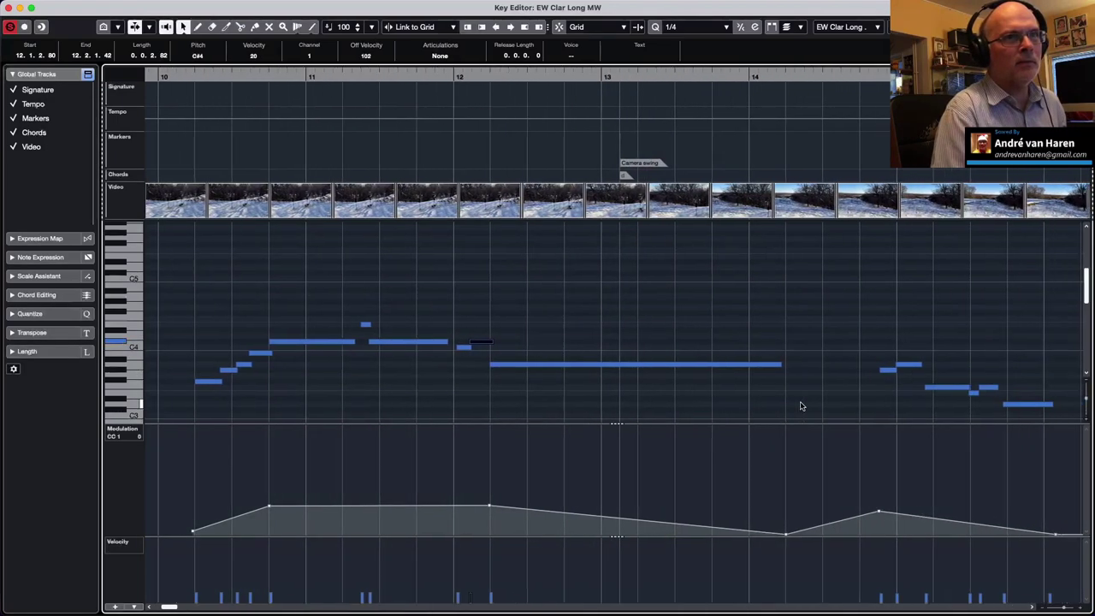
pyautogui.hscroll(6, 800, 406)
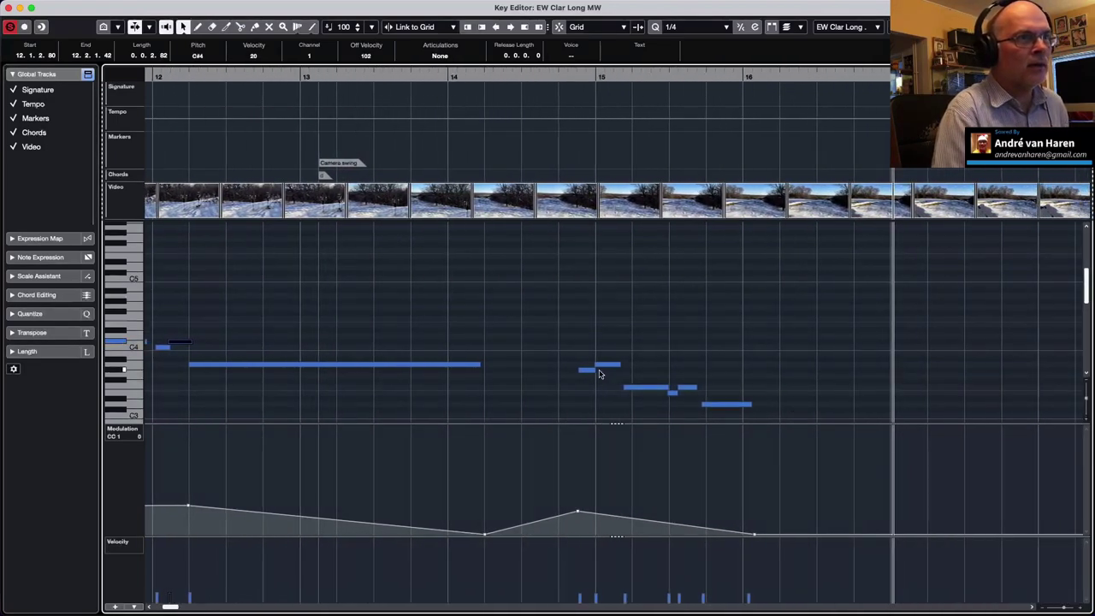
pyautogui.moveTo(595, 370); pyautogui.dragTo(598, 371)
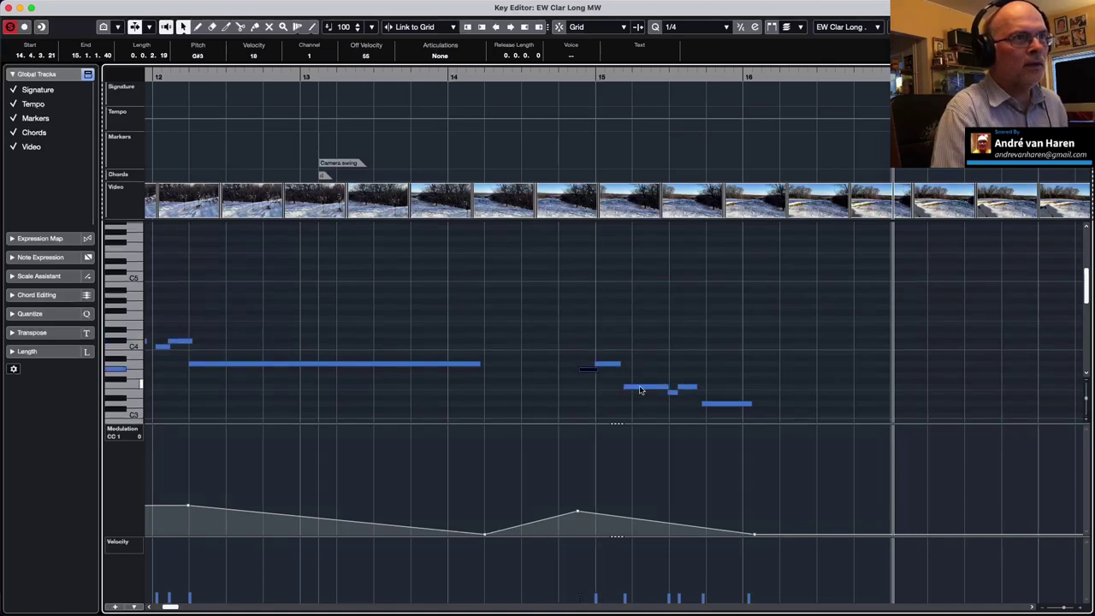
pyautogui.moveTo(670, 386); pyautogui.dragTo(701, 388)
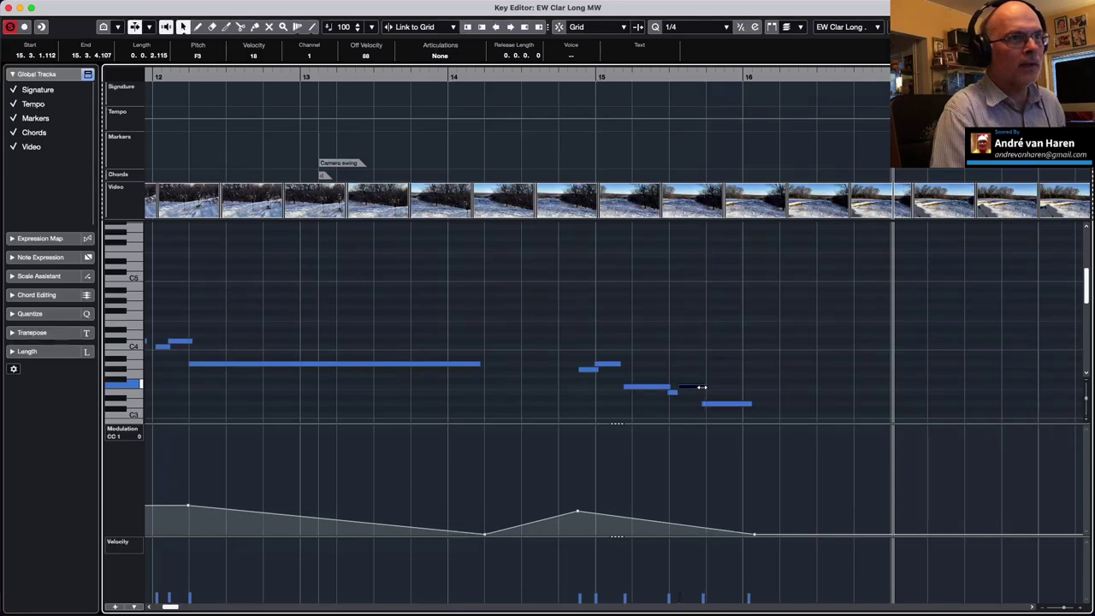
pyautogui.click(707, 529)
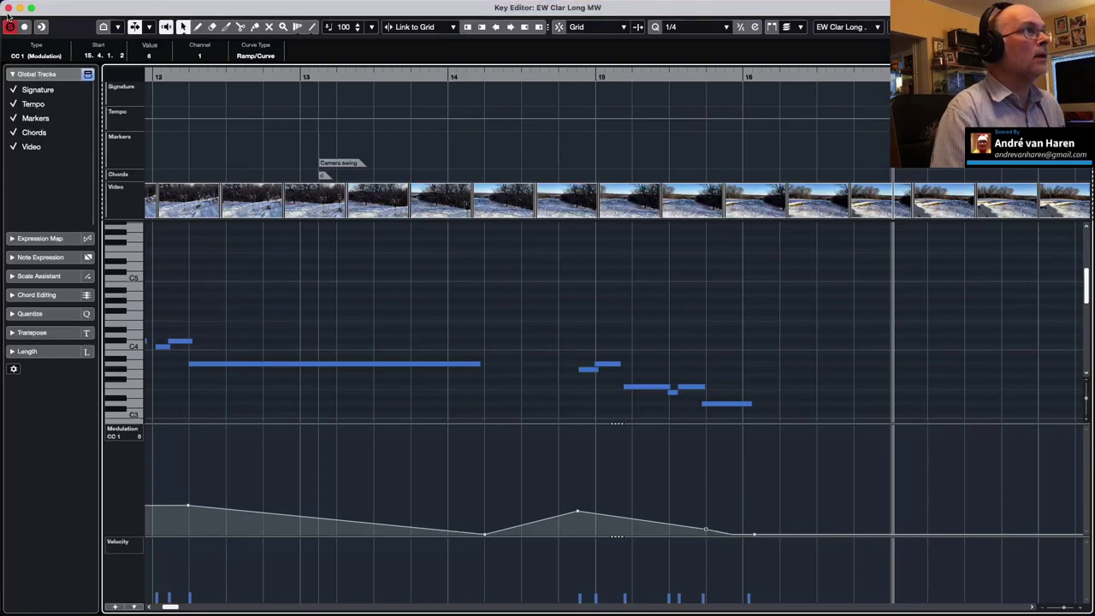
pyautogui.click(10, 19)
# Step: Select the String Arc p-mp-p track and place the playhead at 0.3.1, shortly before the video starts
pyautogui.scroll(-2, 610, 357)
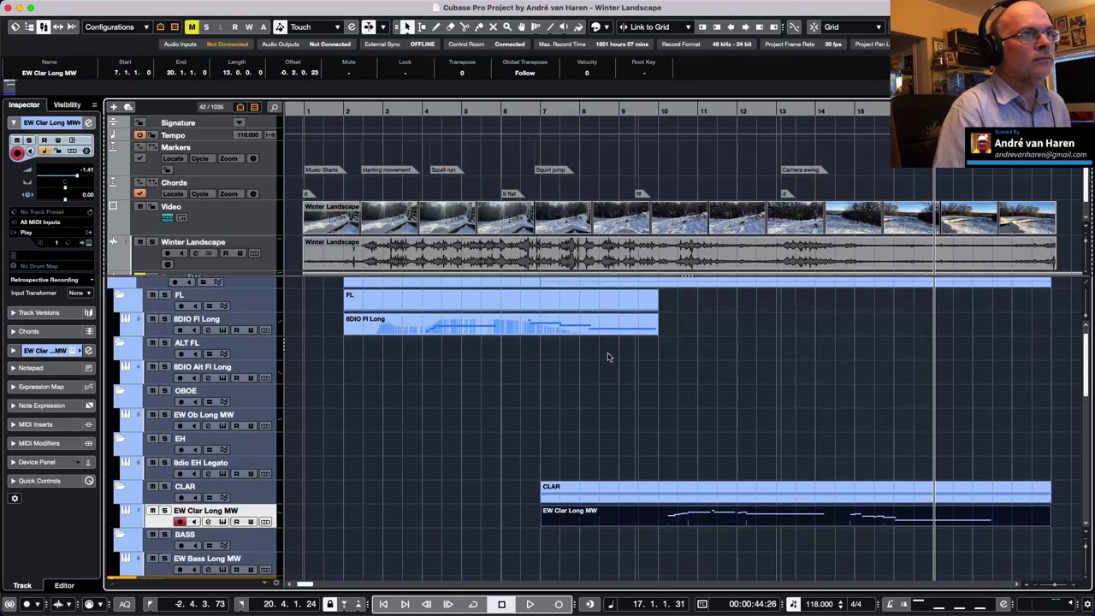
pyautogui.hscroll(-2, 609, 357)
pyautogui.hscroll(1, 609, 357)
pyautogui.scroll(2, 609, 356)
pyautogui.scroll(-15, 610, 356)
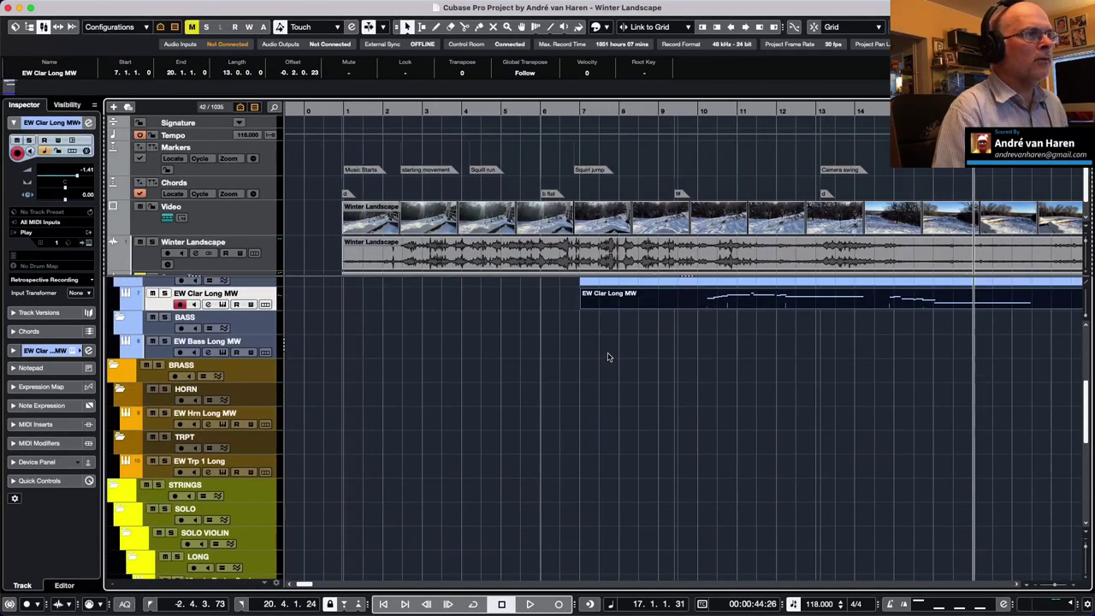
pyautogui.scroll(-3, 330, 378)
pyautogui.hscroll(-2, 330, 378)
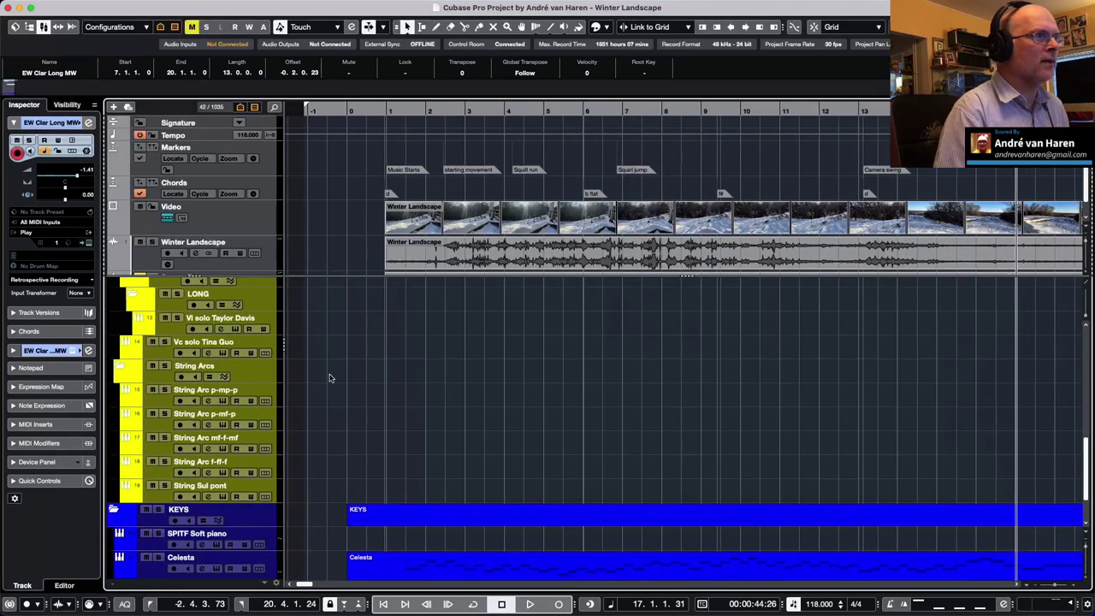
pyautogui.click(156, 403)
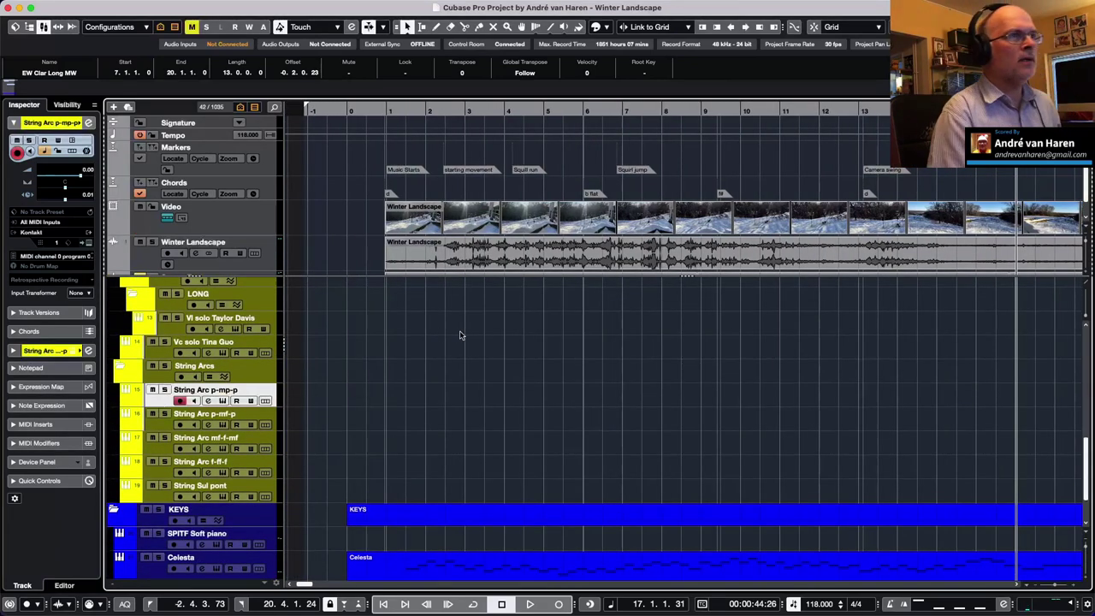
pyautogui.press('g')
pyautogui.press('g')
pyautogui.press('g')
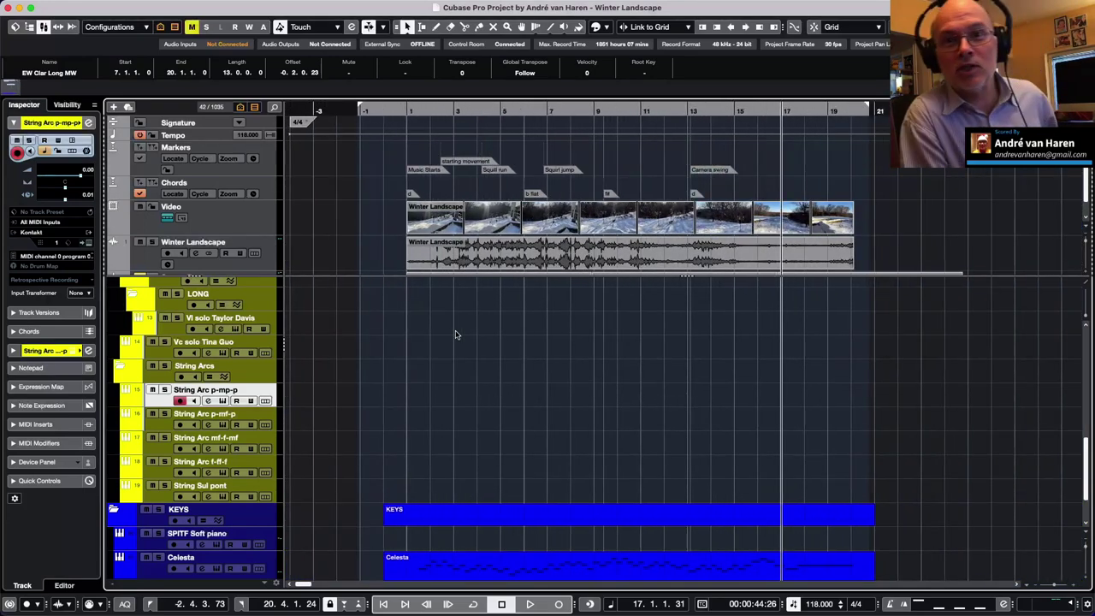
pyautogui.click(397, 109)
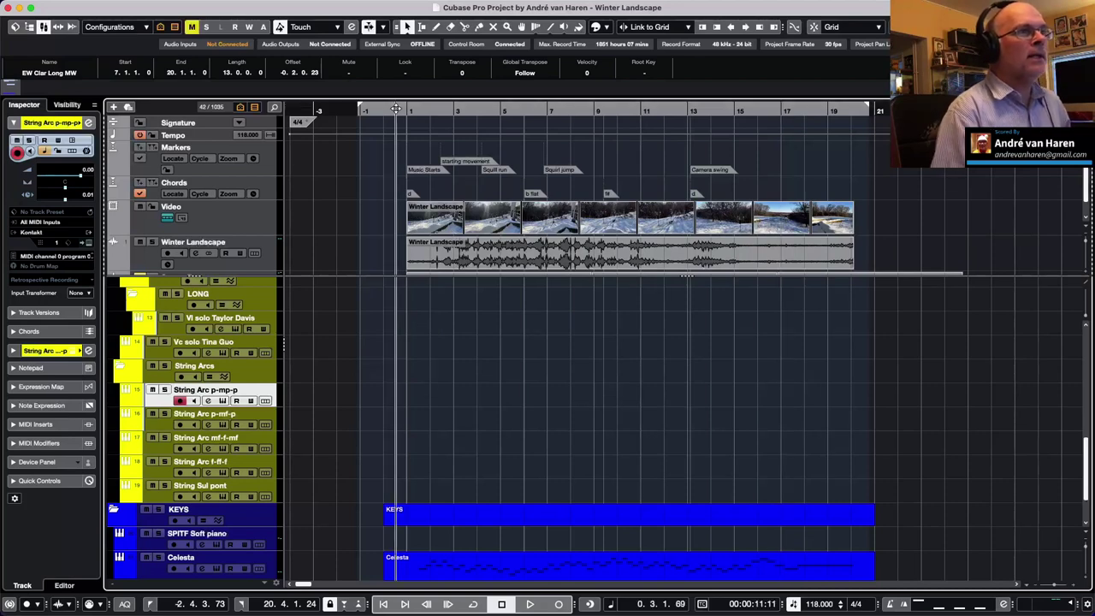
# Step: Shrink the tracks in the upper track section to minimum height and move the divider up beneath them
pyautogui.click(259, 257)
pyautogui.click(256, 254)
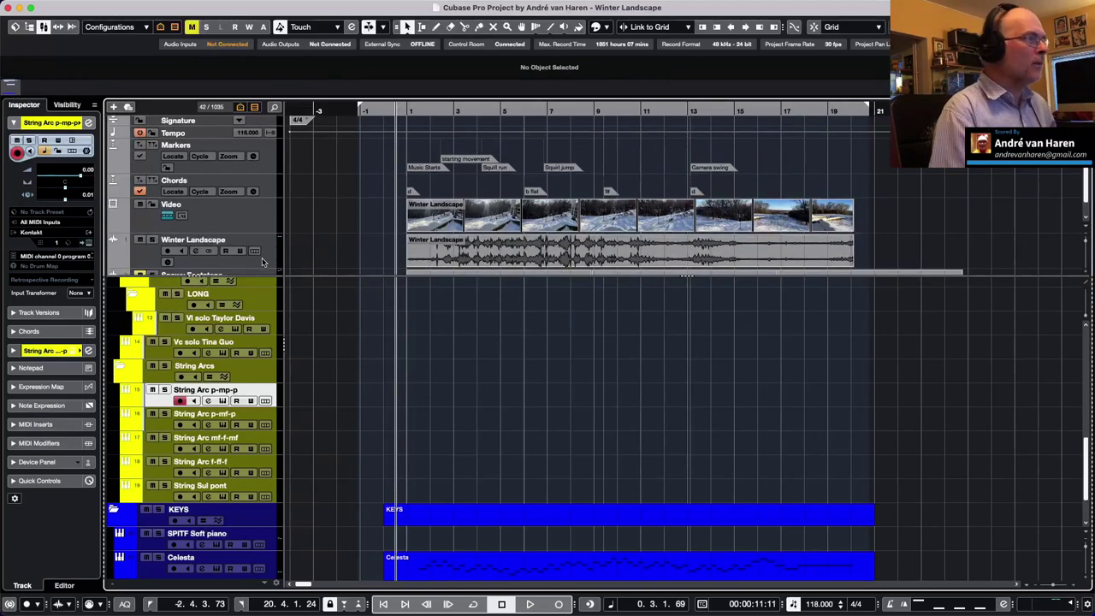
pyautogui.click(263, 263)
pyautogui.hotkey('shift', 'g')
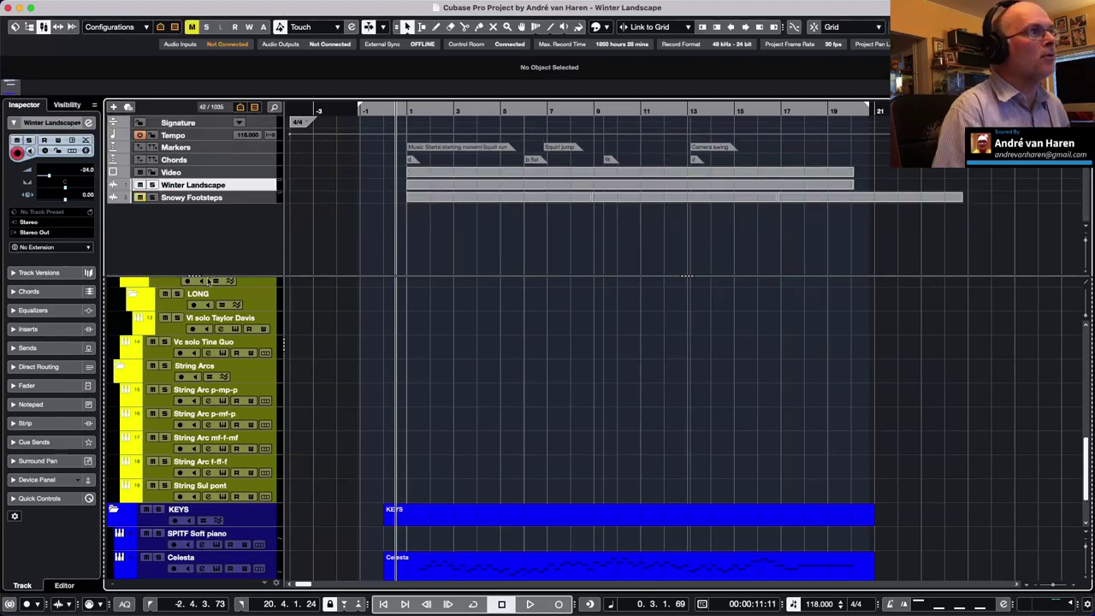
pyautogui.moveTo(195, 275); pyautogui.dragTo(240, 224)
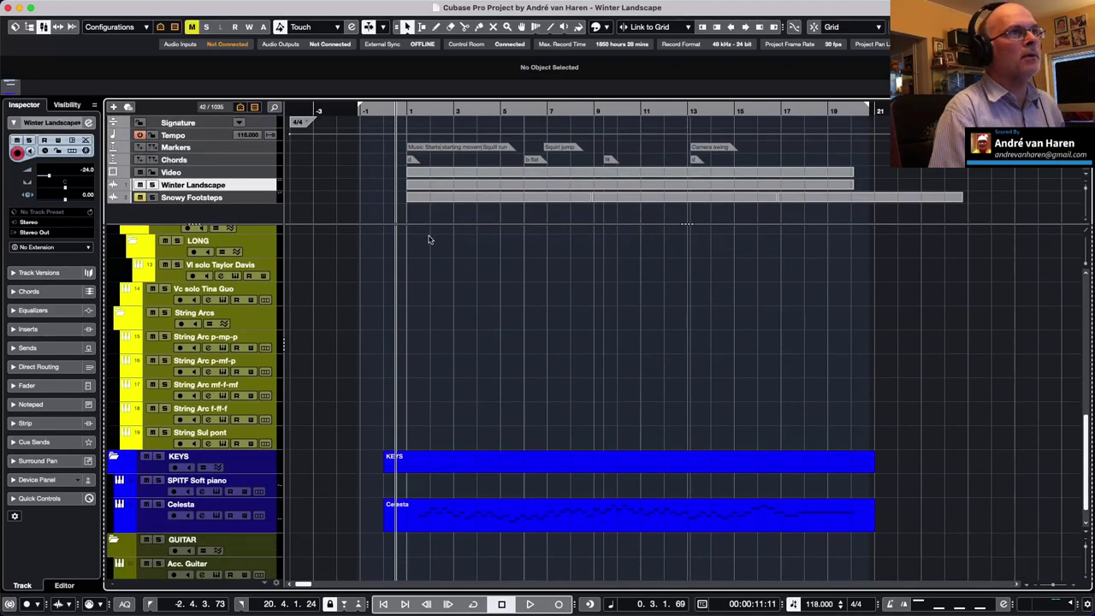
# Step: Enlarge the Video track to show its thumbnails and select the String Arc p-mp-p track again
pyautogui.scroll(5, 430, 240)
pyautogui.hscroll(2, 429, 239)
pyautogui.moveTo(255, 177); pyautogui.dragTo(252, 201)
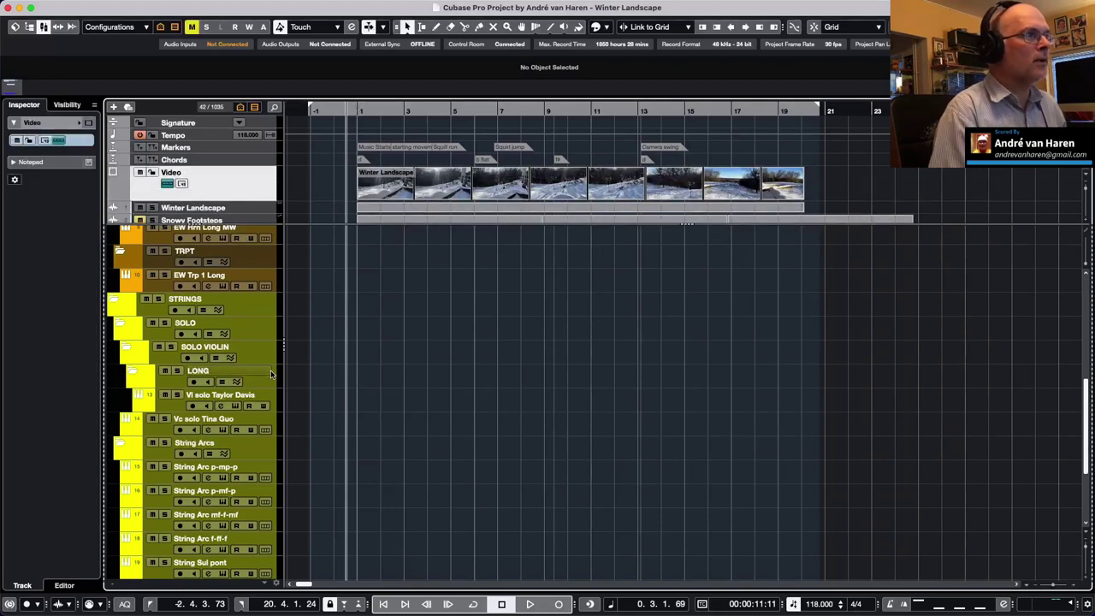
pyautogui.click(153, 478)
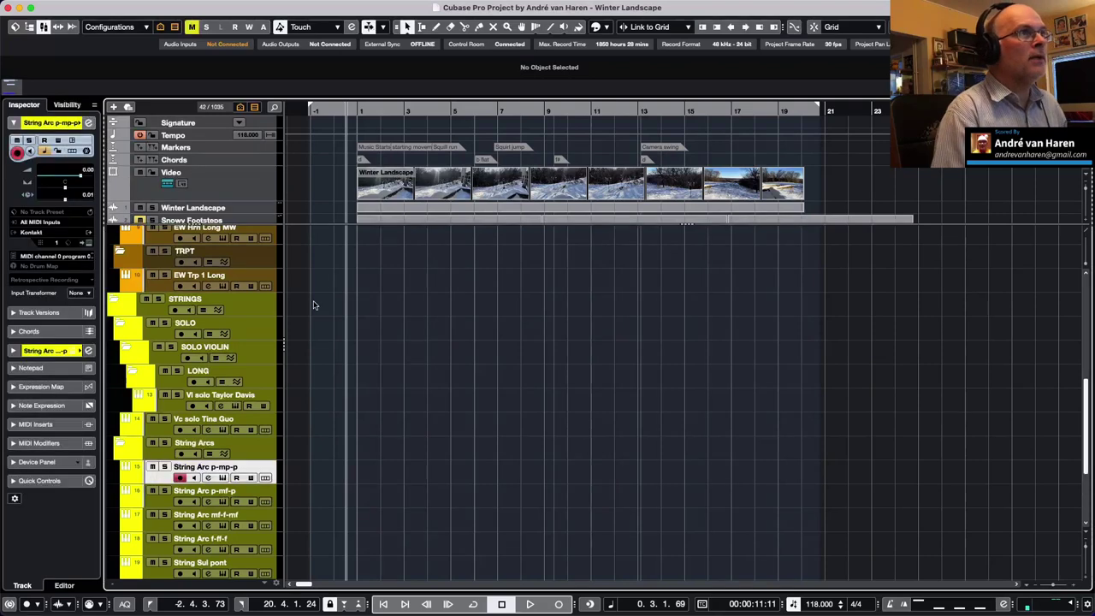
# Step: Record the string chords on the String Arc p-mp-p track from 0.1.3 to about bar 19
pyautogui.hscroll(1, 363, 160)
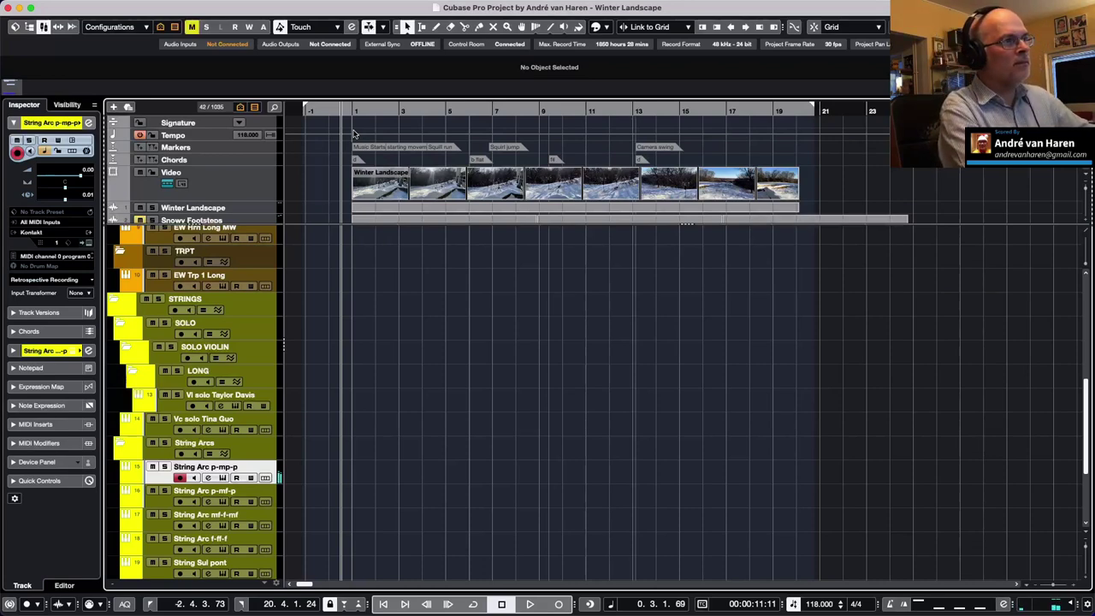
pyautogui.hscroll(1, 351, 132)
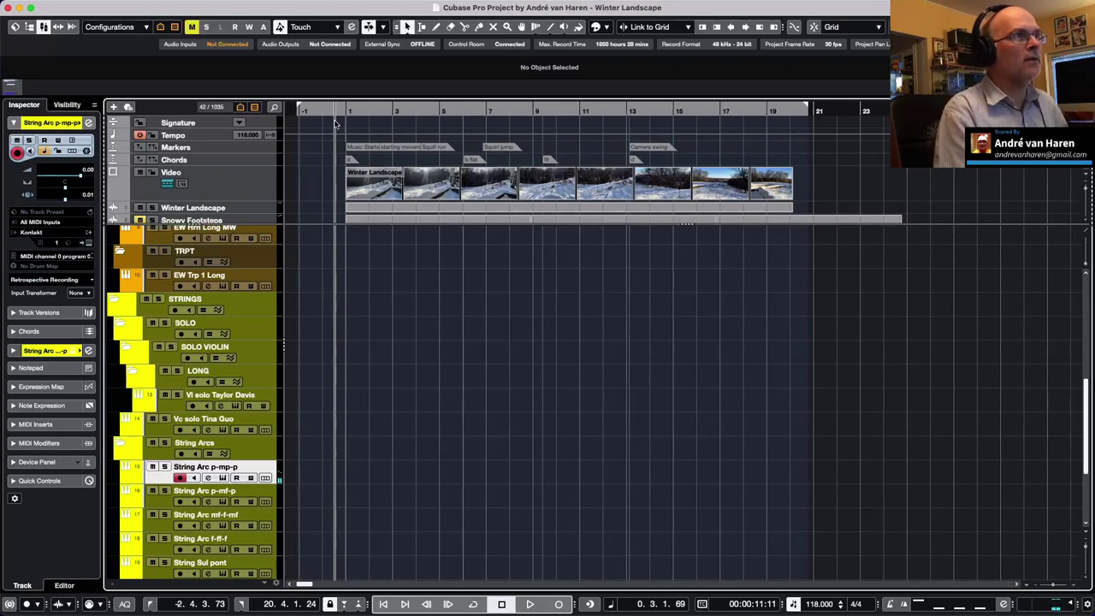
pyautogui.click(326, 111)
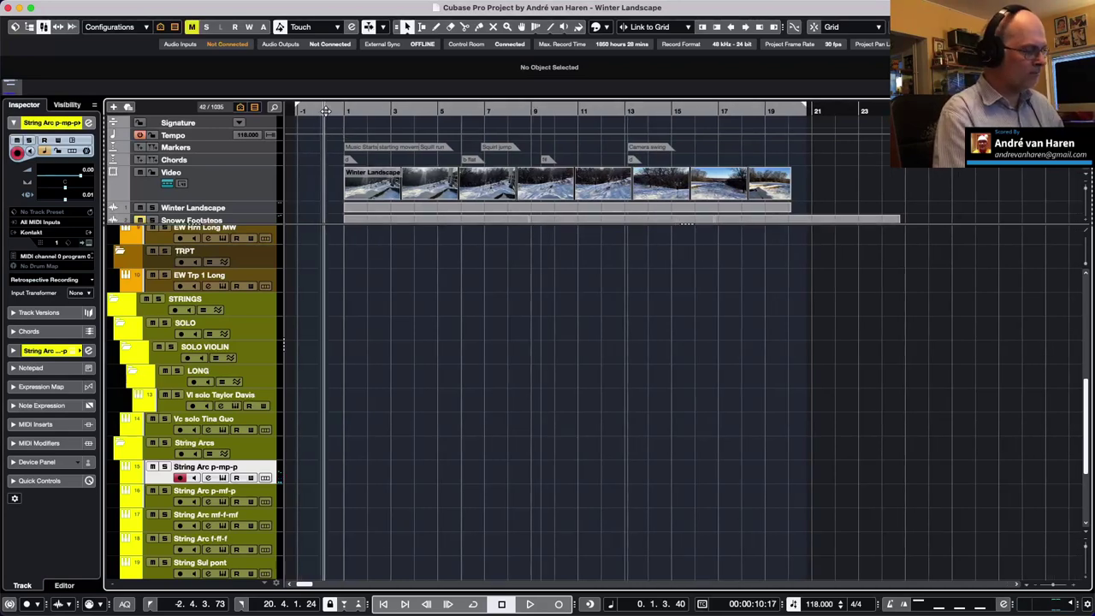
pyautogui.press('KP_Multiply')
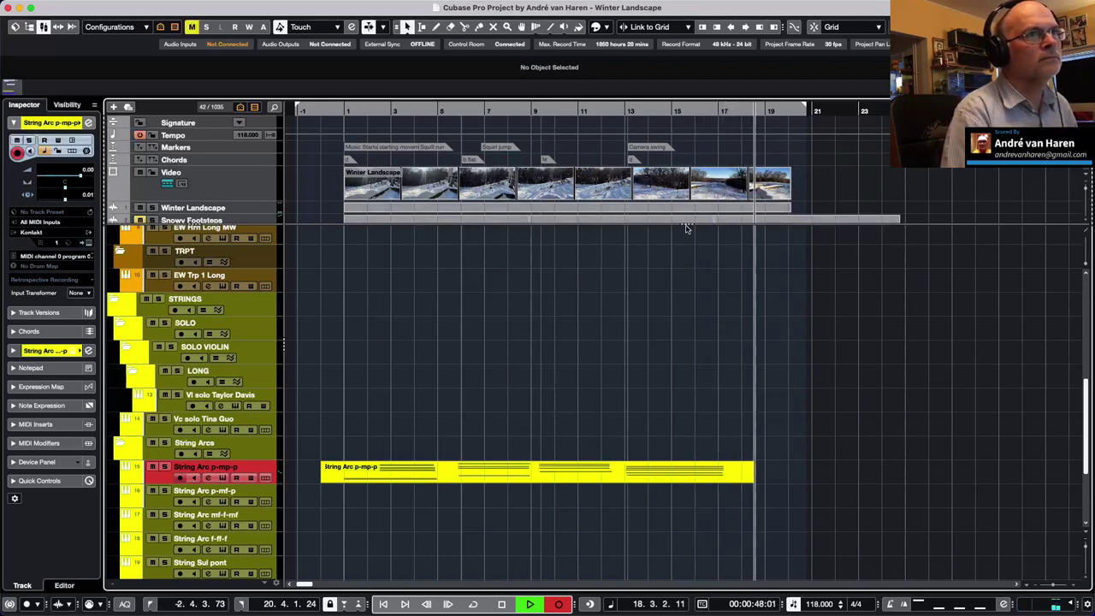
pyautogui.press('space')
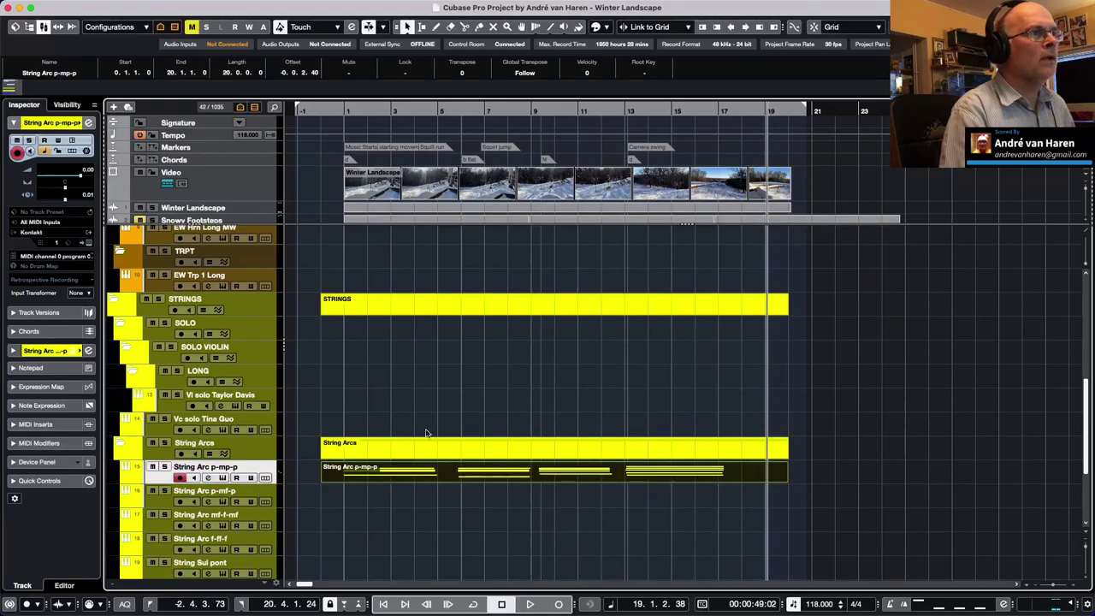
# Step: Open the recorded String Arc p-mp-p part in the Key Editor and level all note velocities to about 43 with the Line tool
pyautogui.doubleClick(456, 476)
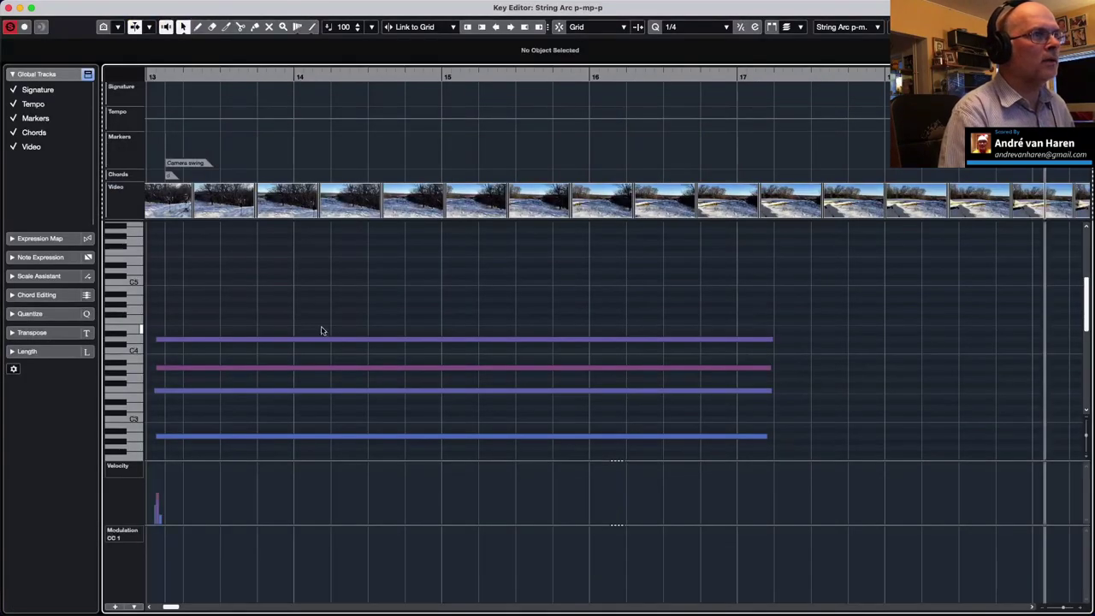
pyautogui.scroll(2, 321, 330)
pyautogui.scroll(-10, 322, 331)
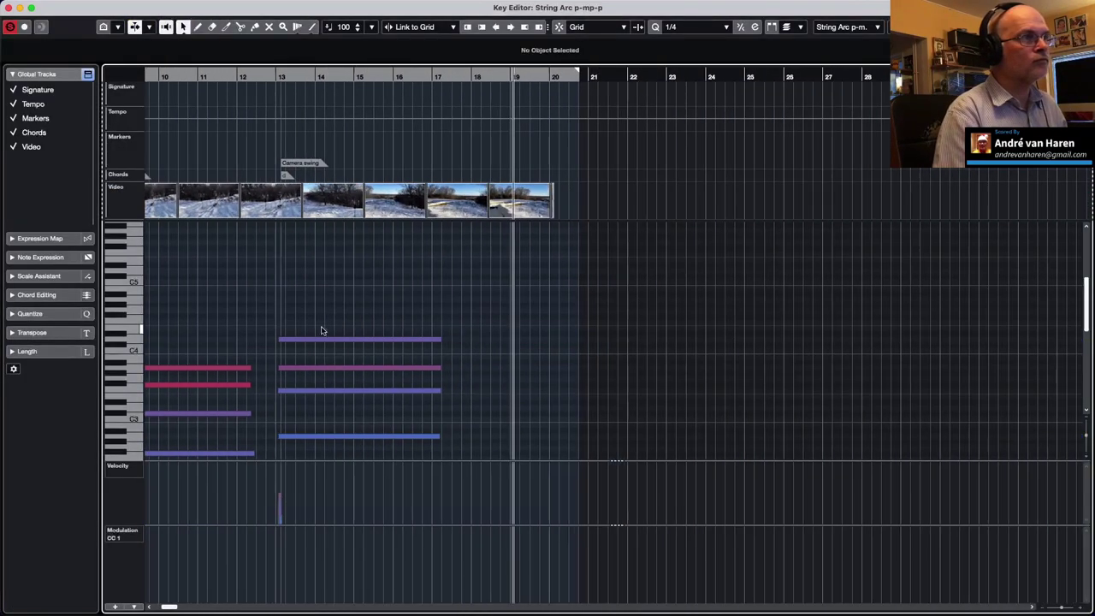
pyautogui.hscroll(-5, 321, 331)
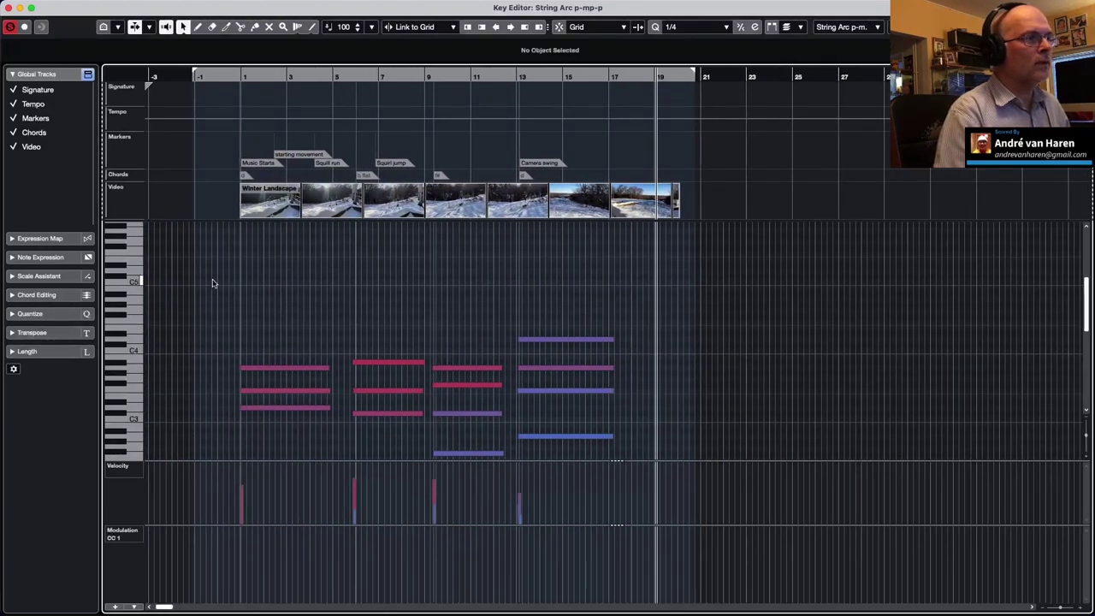
pyautogui.rightClick(225, 498)
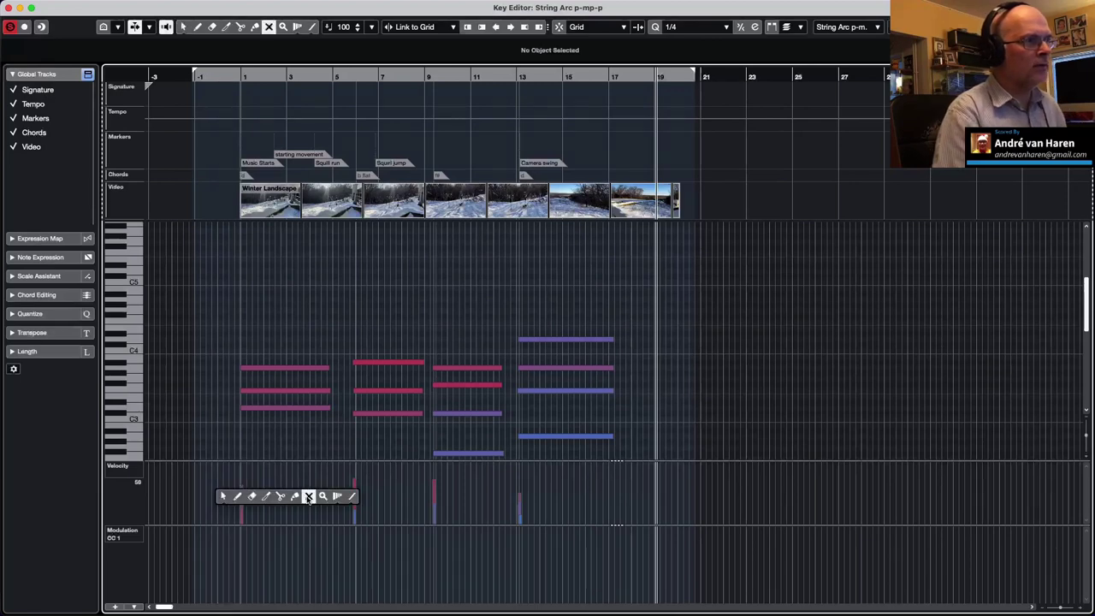
pyautogui.click(352, 498)
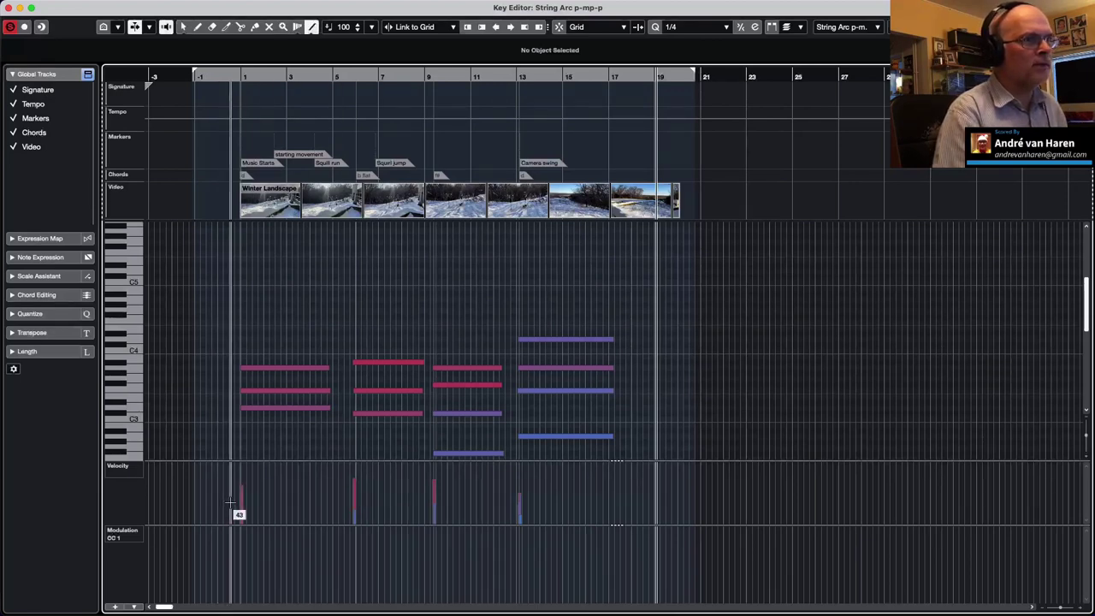
pyautogui.moveTo(231, 502); pyautogui.dragTo(585, 497)
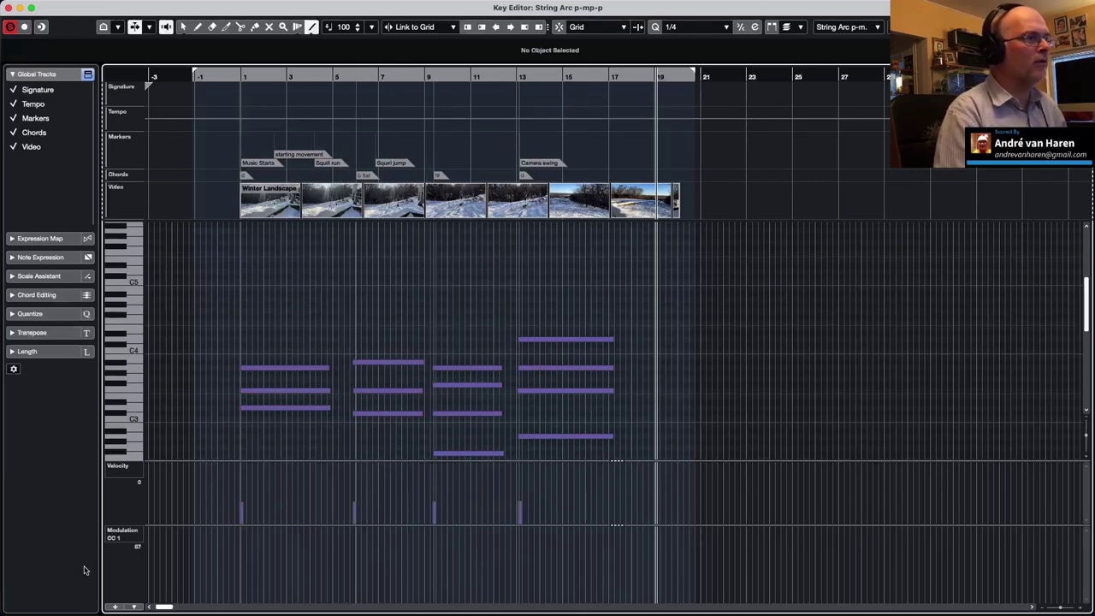
pyautogui.rightClick(207, 568)
pyautogui.click(200, 500)
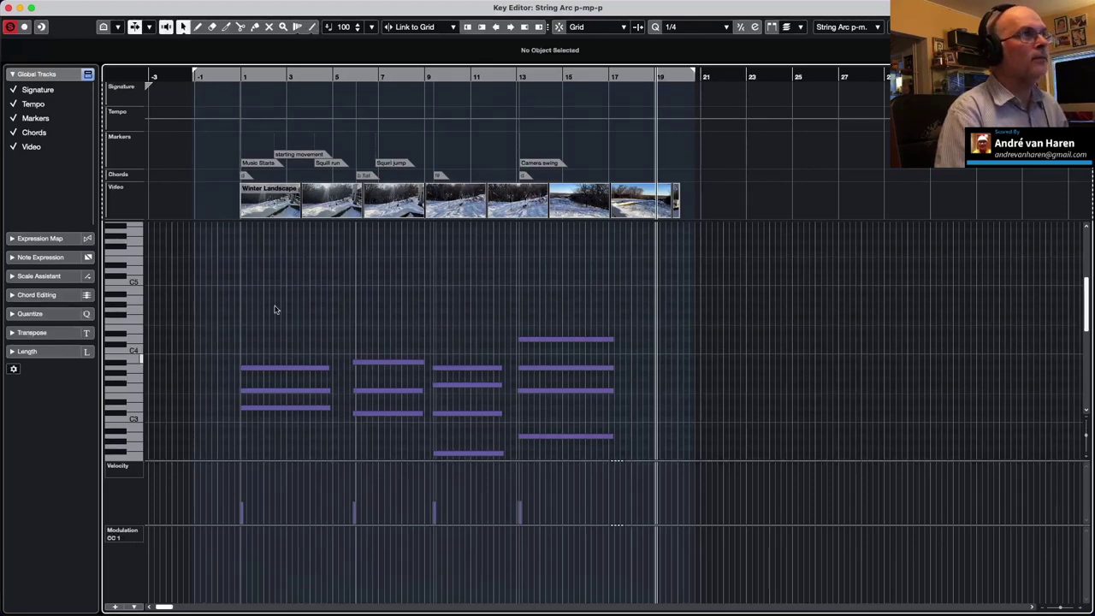
# Step: Record modulation (CC 1) swells that rise and fall over each of the four string chords, and close the Key Editor
pyautogui.click(227, 76)
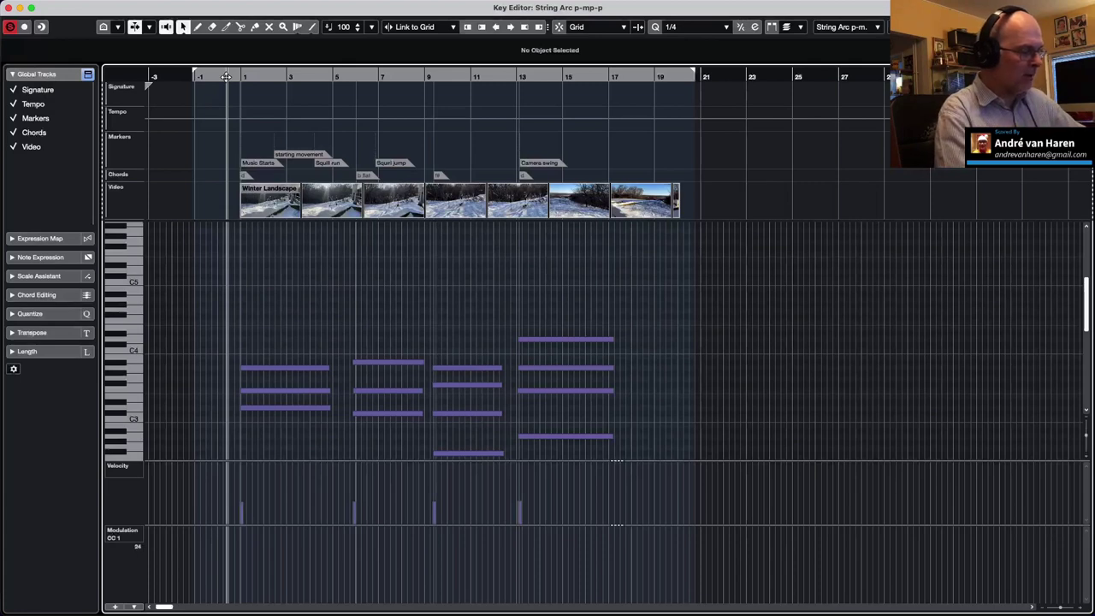
pyautogui.press('space')
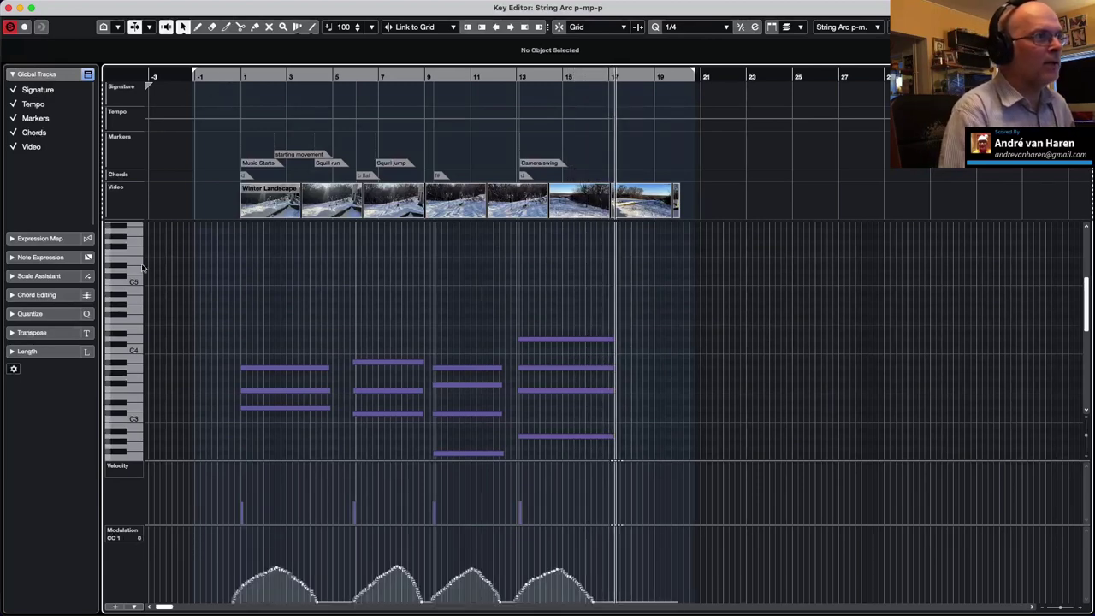
pyautogui.click(10, 7)
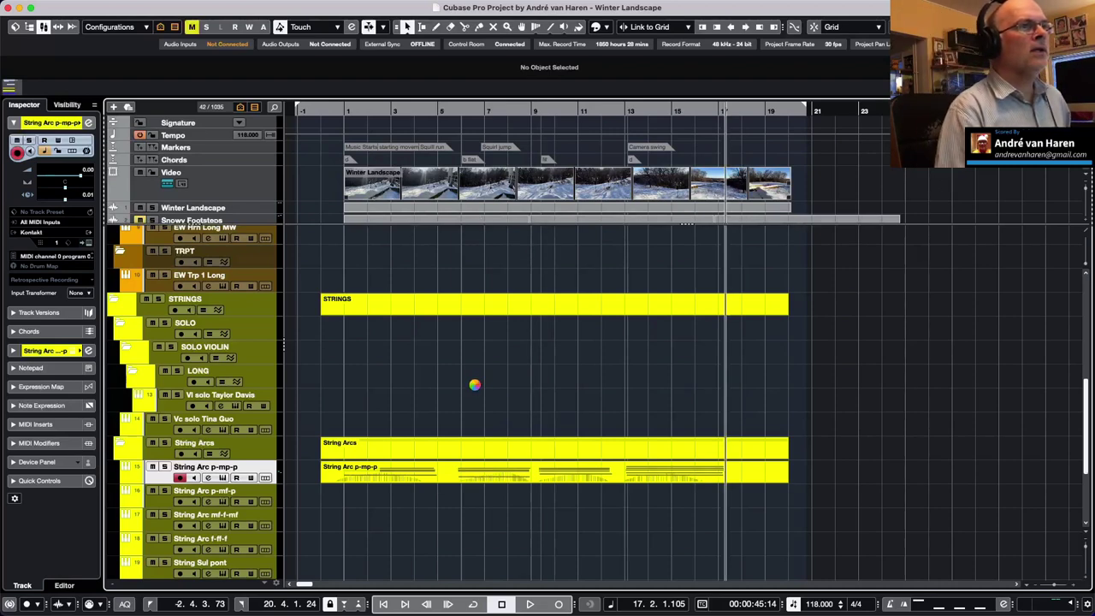
# Step: Open the Video Player, enlarge it and place it over the lower tracks, and move the left locator to 0.1.2.66
pyautogui.doubleClick(441, 190)
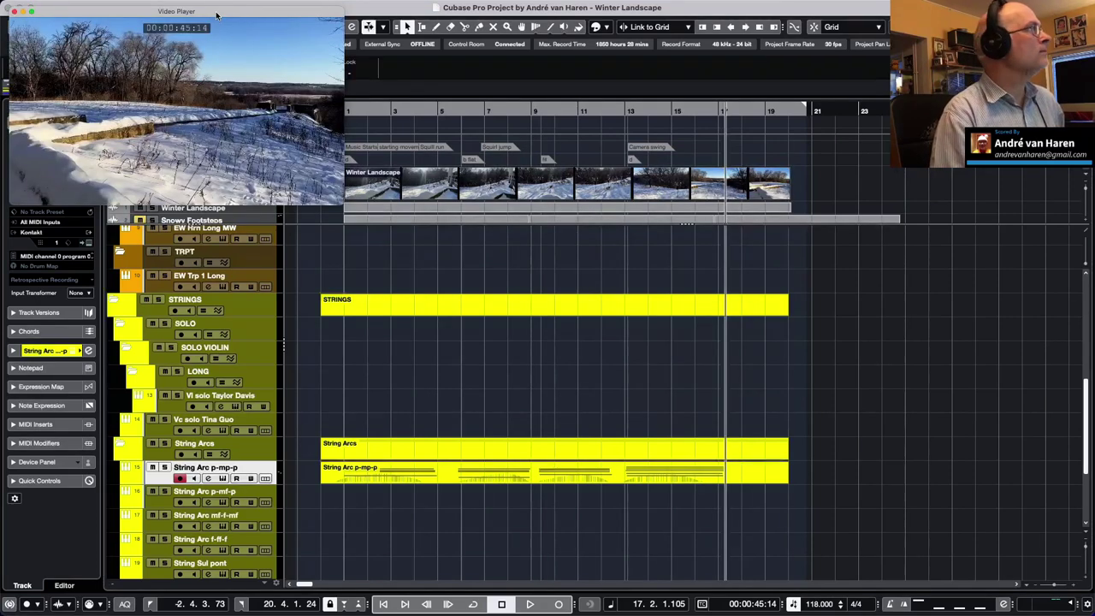
pyautogui.moveTo(216, 15); pyautogui.dragTo(525, 226)
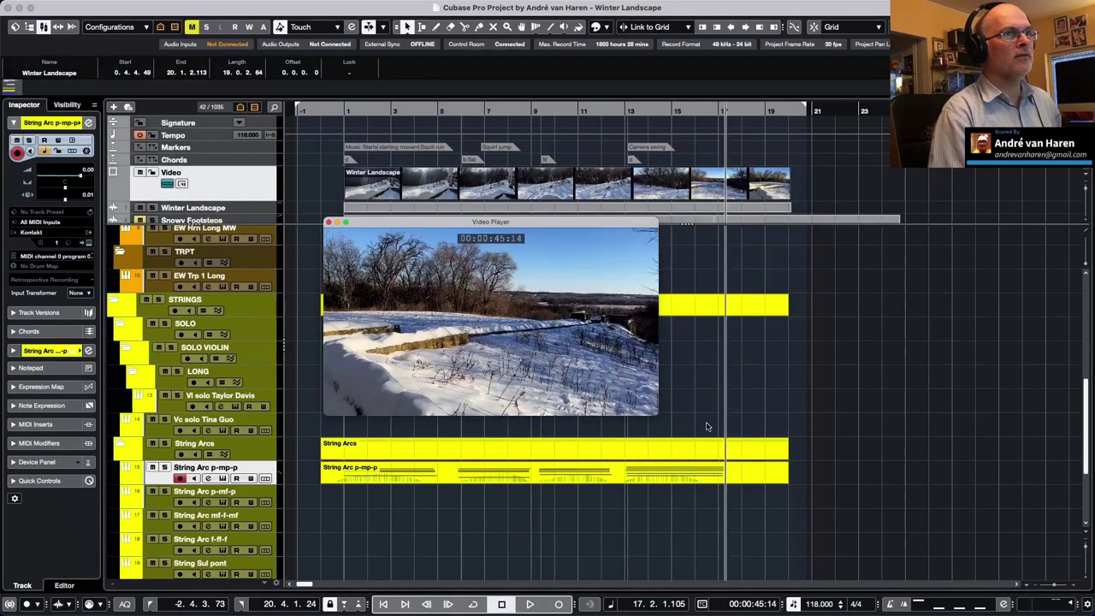
pyautogui.moveTo(656, 417); pyautogui.dragTo(814, 496)
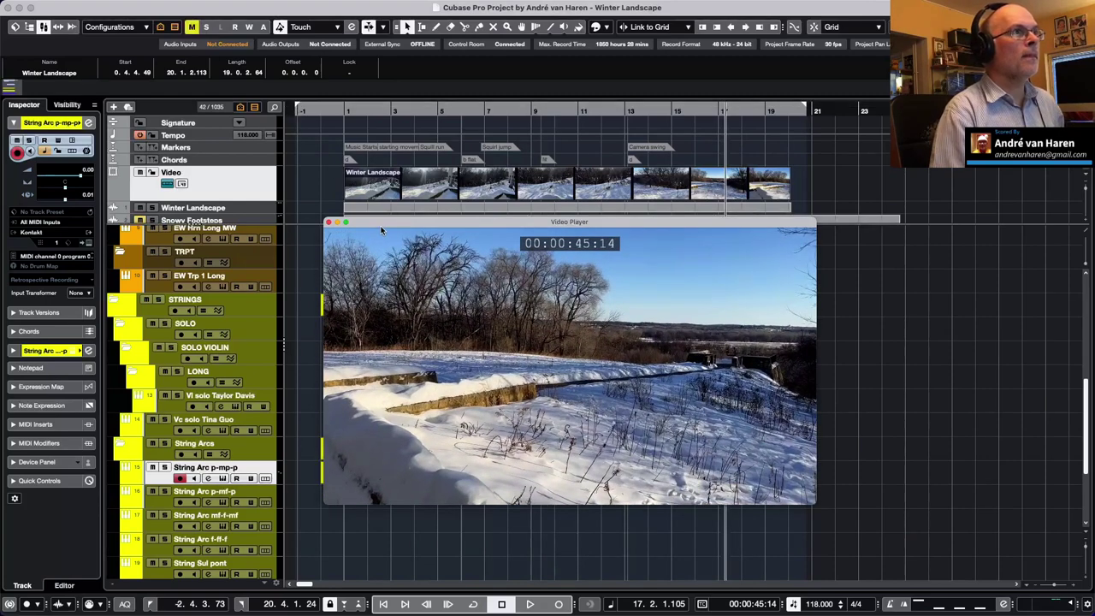
pyautogui.moveTo(382, 227); pyautogui.dragTo(504, 275)
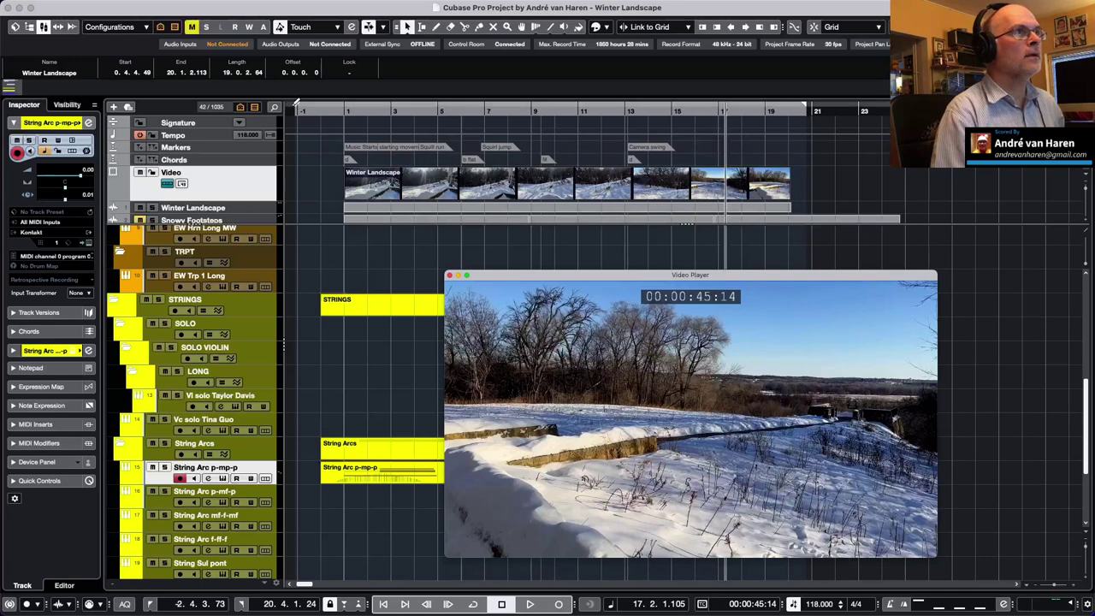
pyautogui.moveTo(297, 109); pyautogui.dragTo(325, 109)
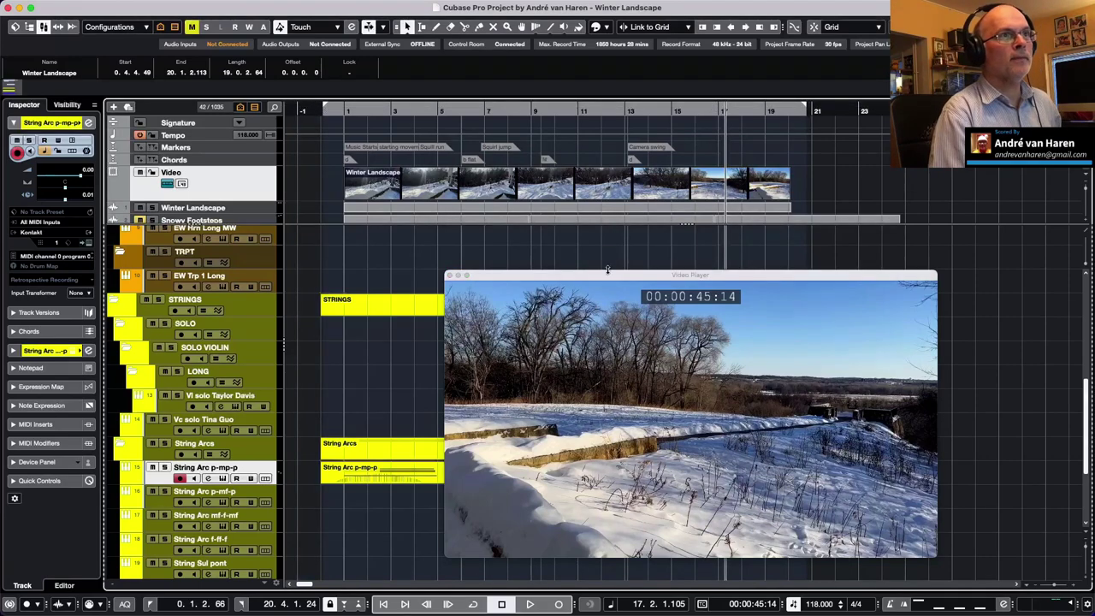
pyautogui.moveTo(608, 274); pyautogui.dragTo(564, 227)
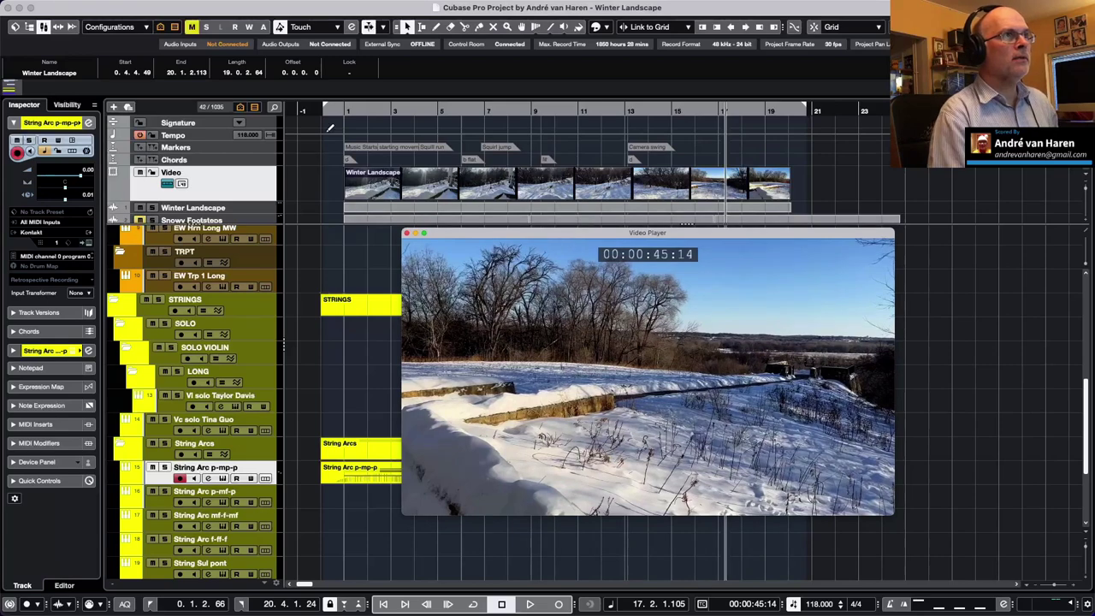
# Step: Play the project from the left locator and lower the String Arc p-mp-p track volume to -4.70
pyautogui.click(327, 112)
pyautogui.press('space')
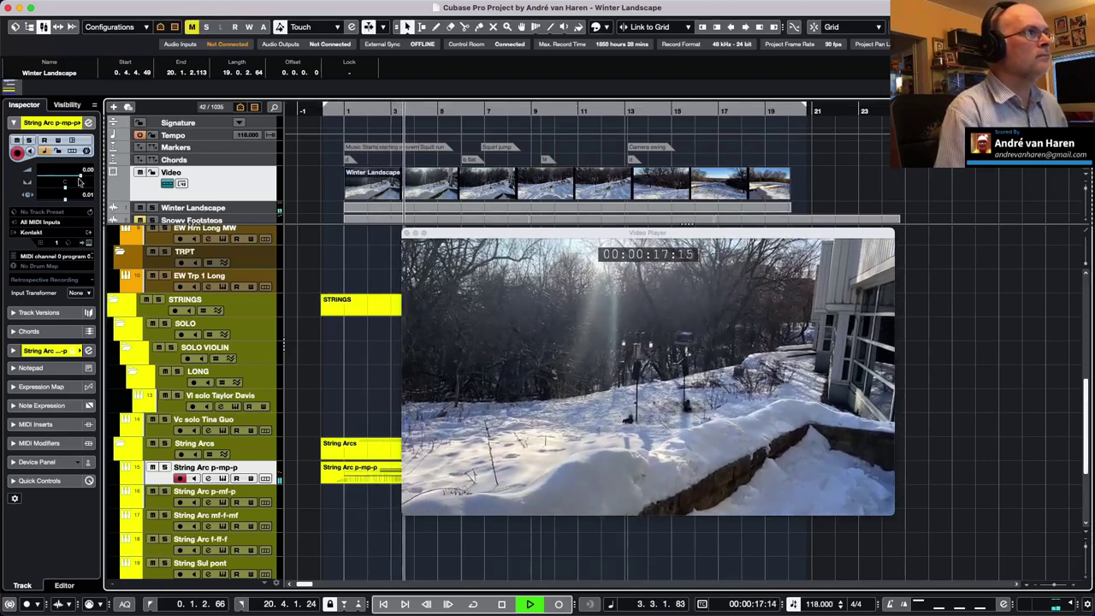
pyautogui.moveTo(82, 181); pyautogui.dragTo(67, 178)
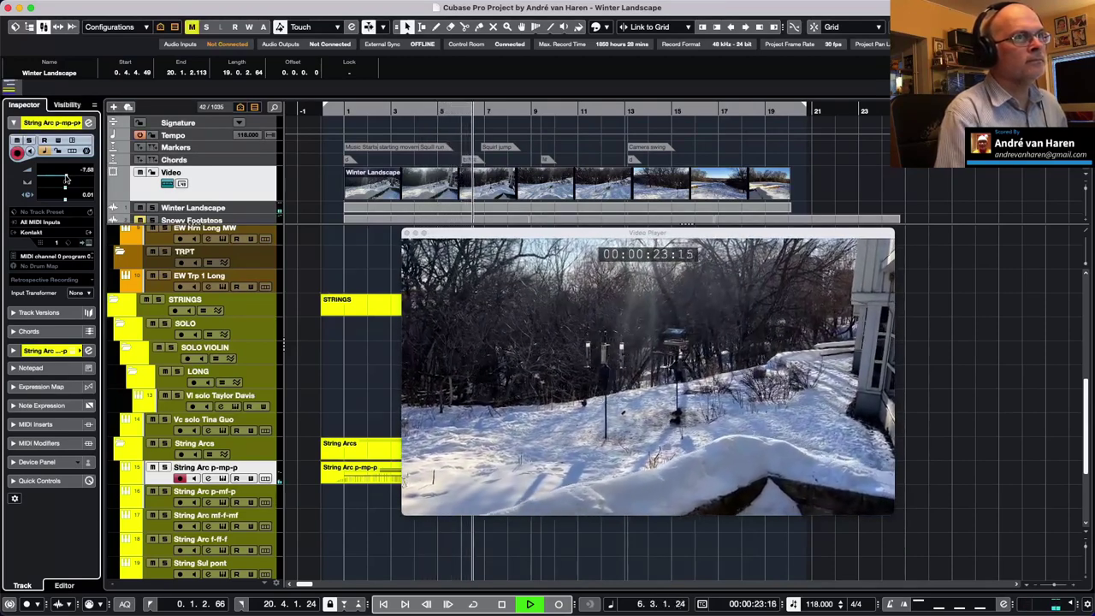
pyautogui.moveTo(66, 179); pyautogui.dragTo(72, 179)
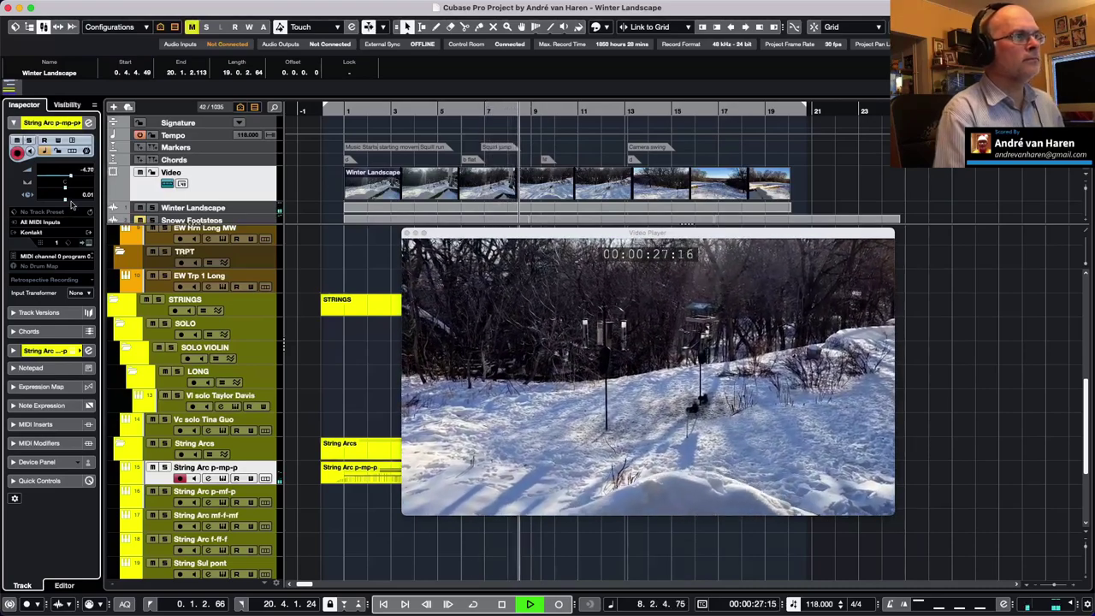
# Step: Select the Celesta track during playback and raise its volume to 0.77
pyautogui.scroll(-5, 255, 299)
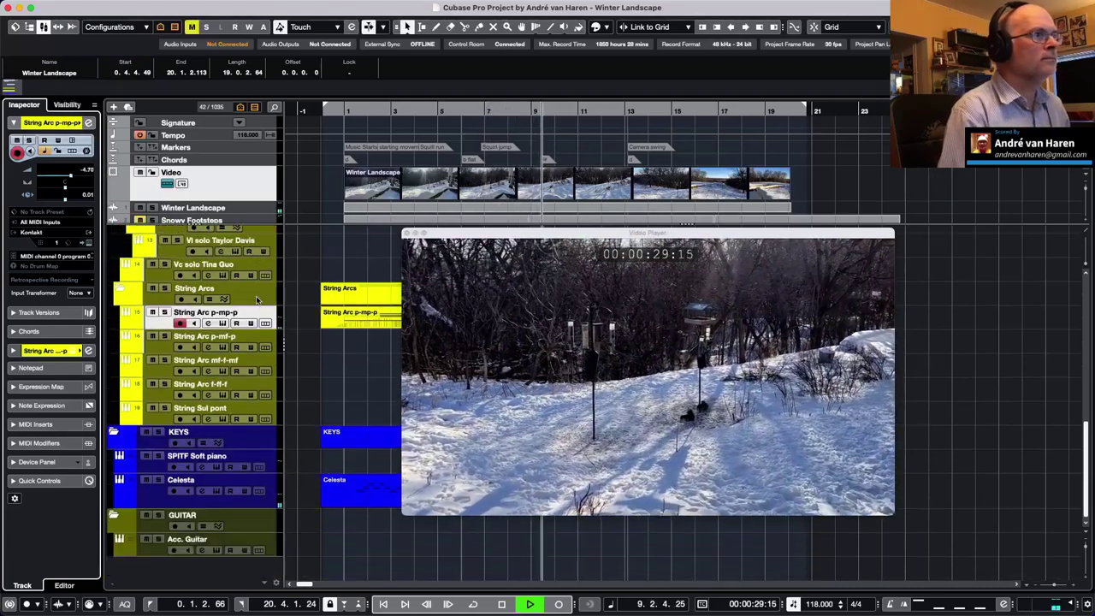
pyautogui.click(240, 481)
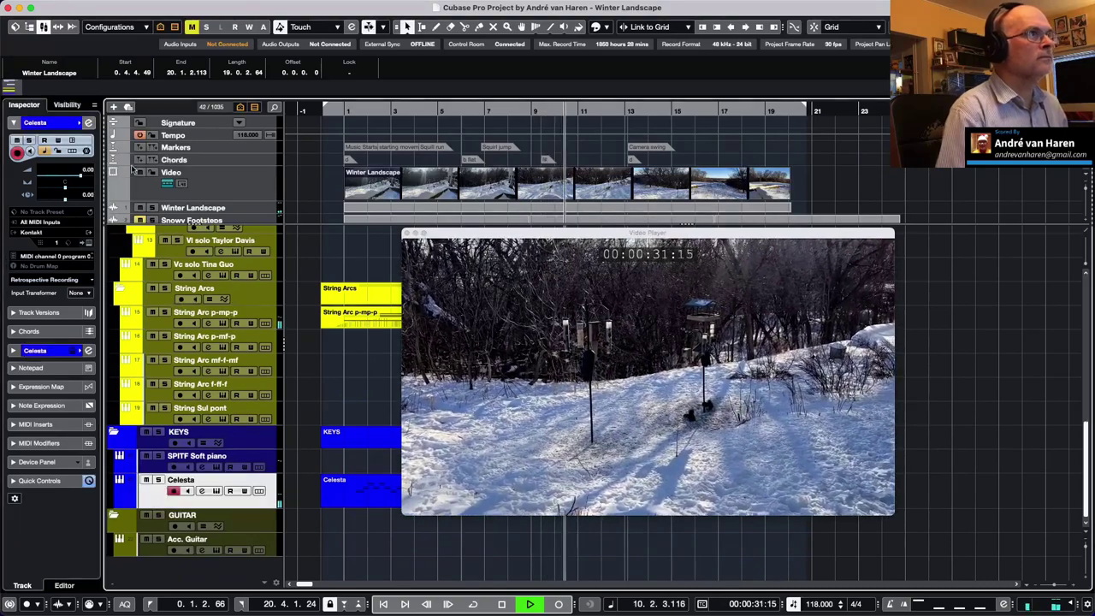
pyautogui.moveTo(81, 177); pyautogui.dragTo(82, 179)
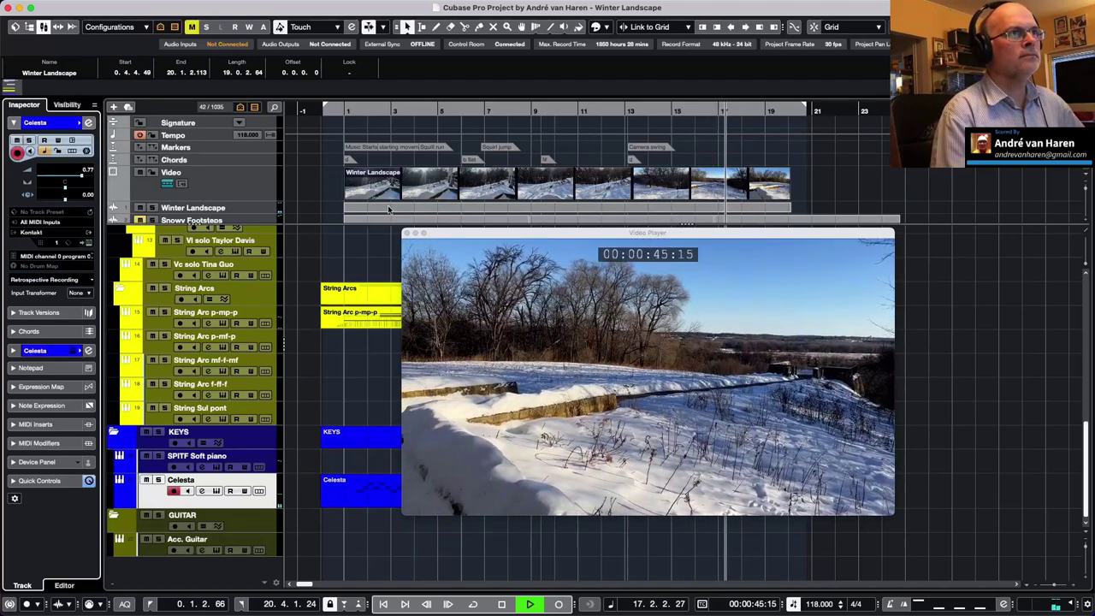
# Step: Open the EW Clar Long MW part in the Key Editor and move the Video Player clear of its notes
pyautogui.moveTo(439, 231); pyautogui.dragTo(480, 402)
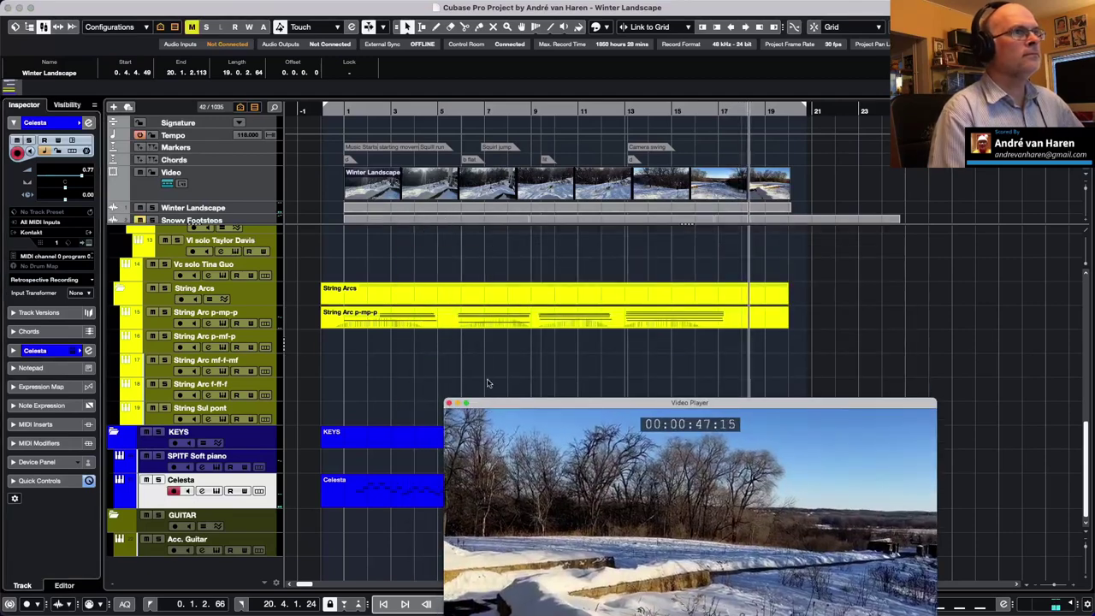
pyautogui.scroll(10, 481, 378)
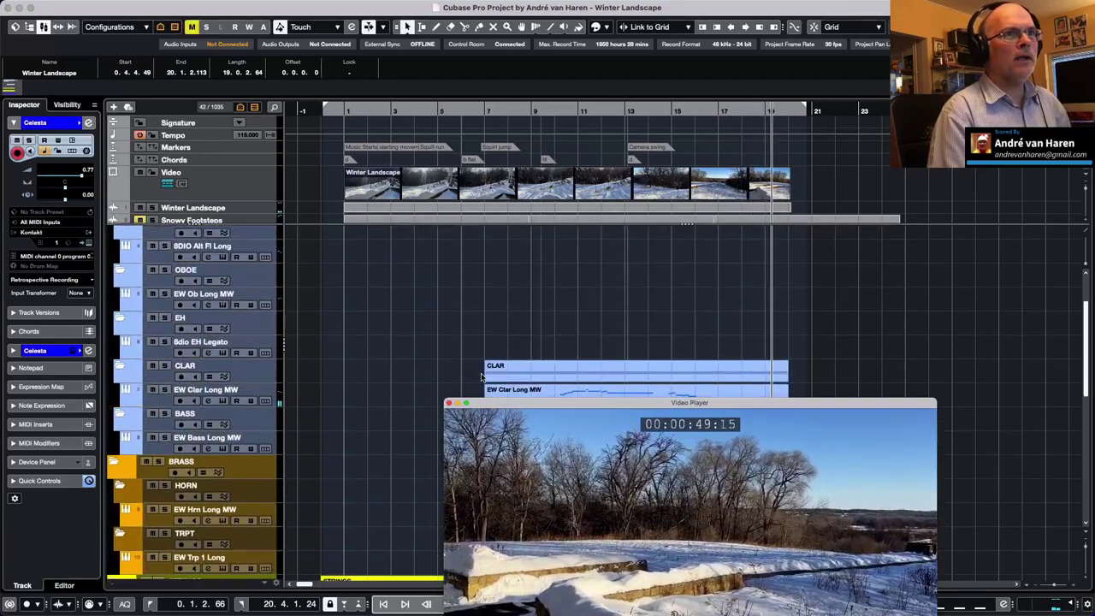
pyautogui.scroll(-1, 481, 378)
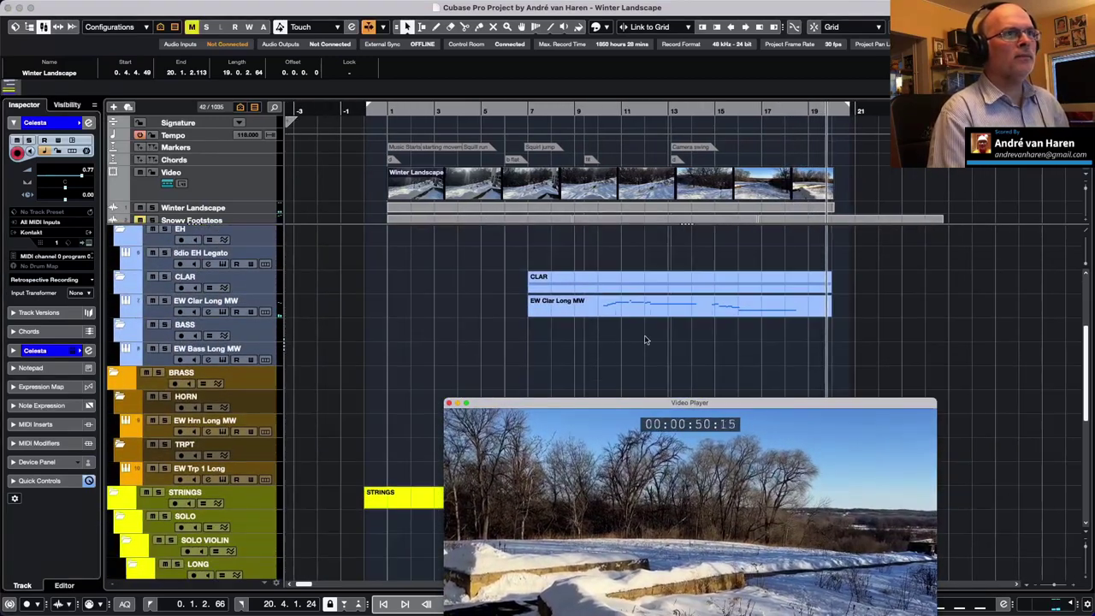
pyautogui.doubleClick(752, 311)
pyautogui.moveTo(506, 408); pyautogui.dragTo(658, 262)
# Step: Examine the clarinet's closing notes and modulation curve from bar 15 onward in the Key Editor, and close the editor
pyautogui.scroll(10, 337, 334)
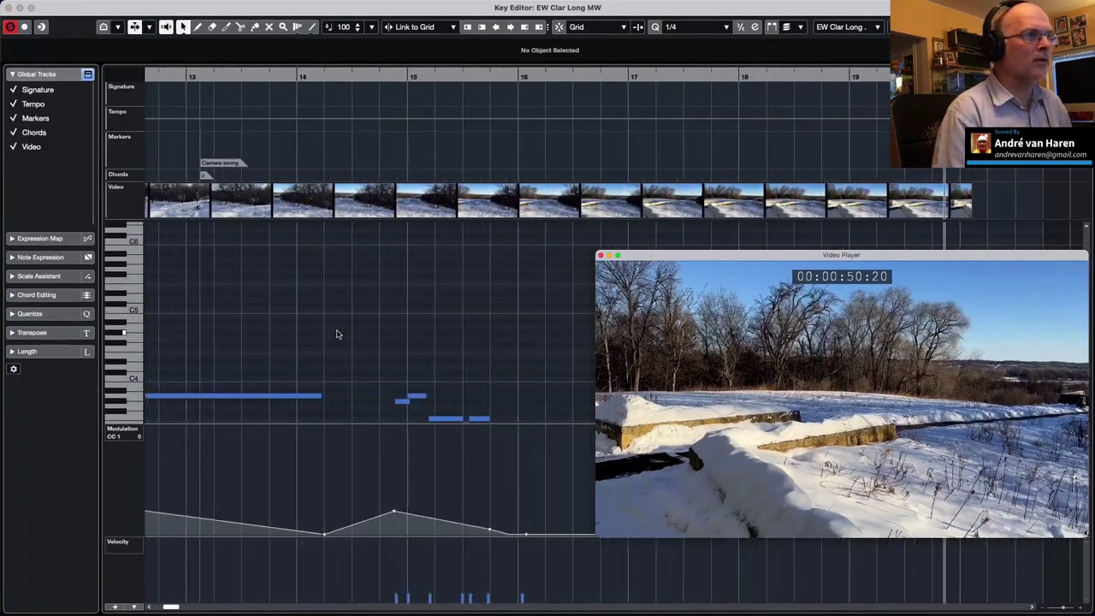
pyautogui.scroll(-3, 337, 333)
pyautogui.scroll(-3, 337, 333)
pyautogui.hscroll(10, 337, 333)
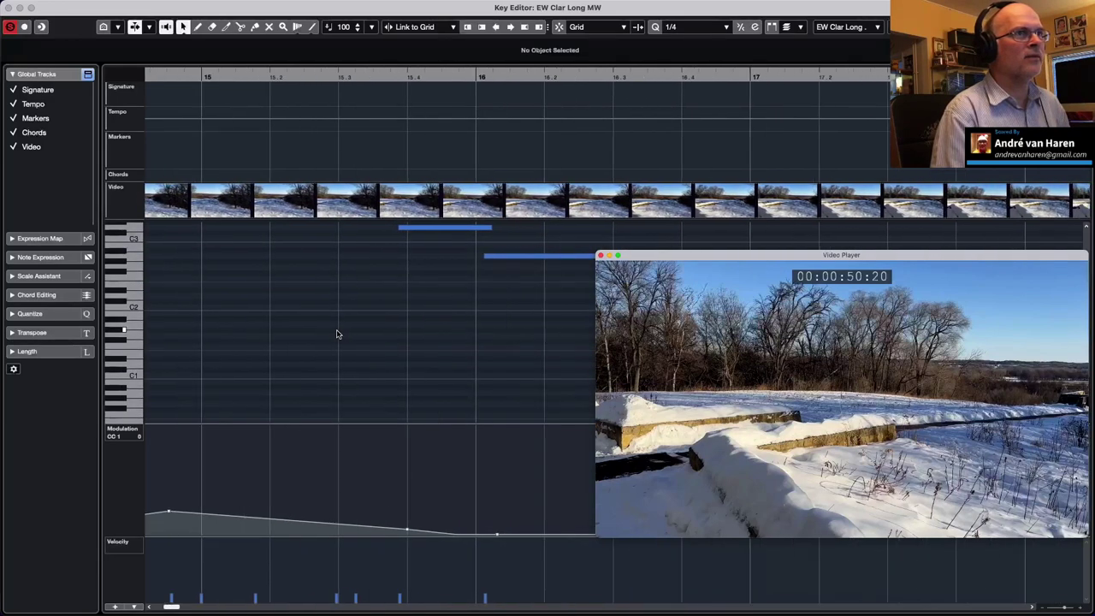
pyautogui.hscroll(8, 337, 334)
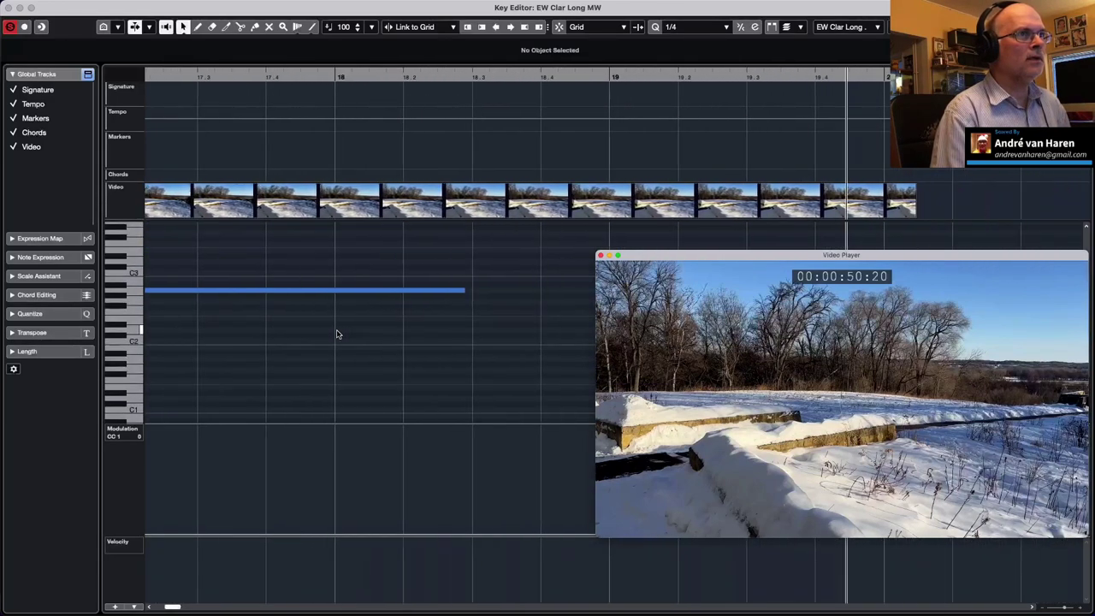
pyautogui.scroll(-6, 337, 334)
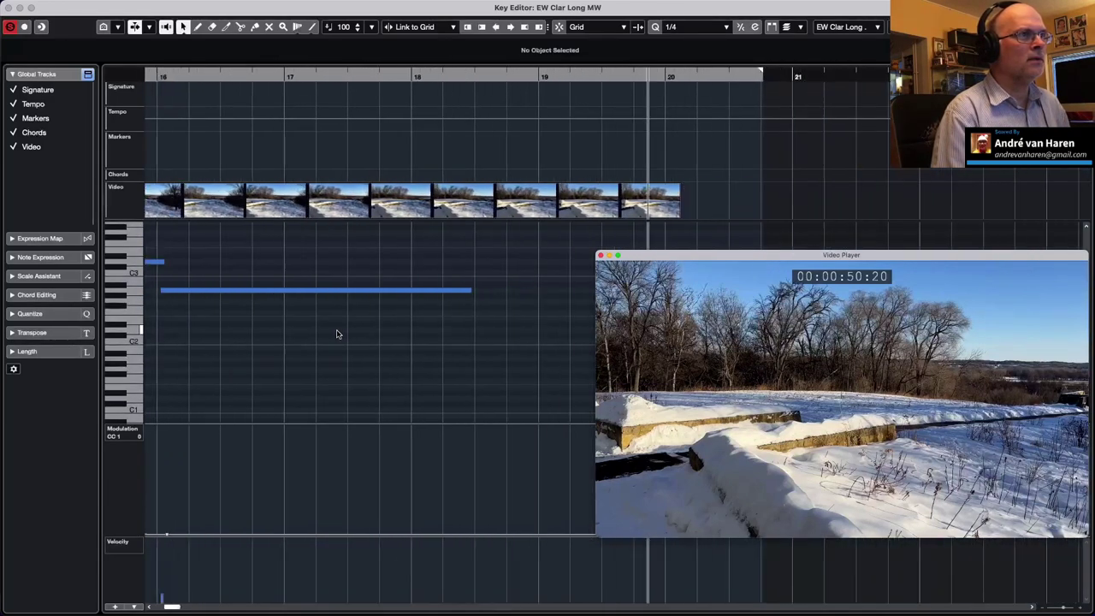
pyautogui.hscroll(2, 337, 333)
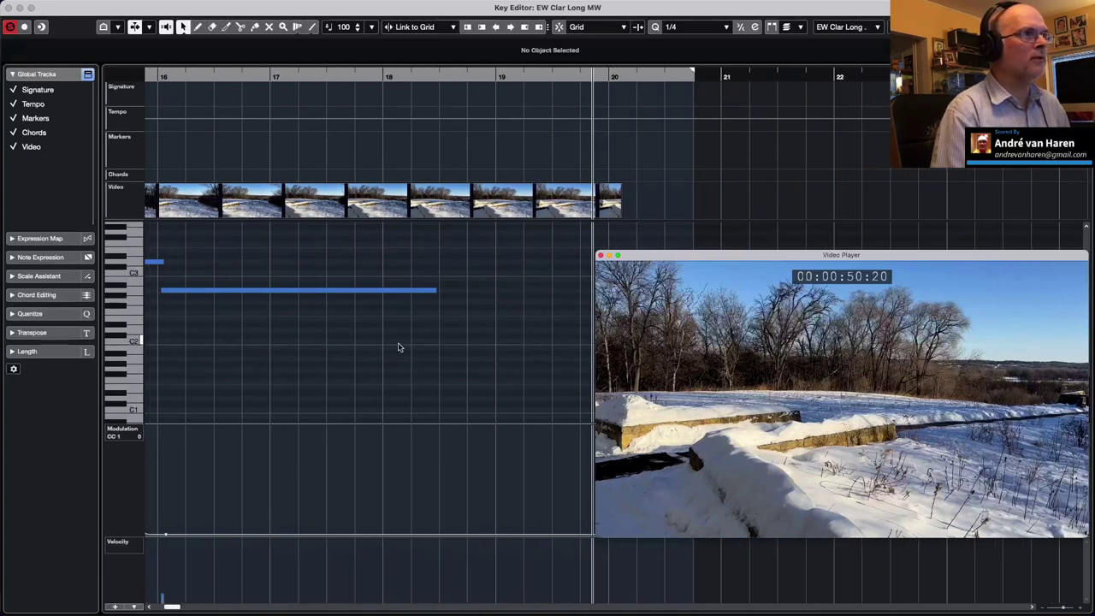
pyautogui.click(284, 294)
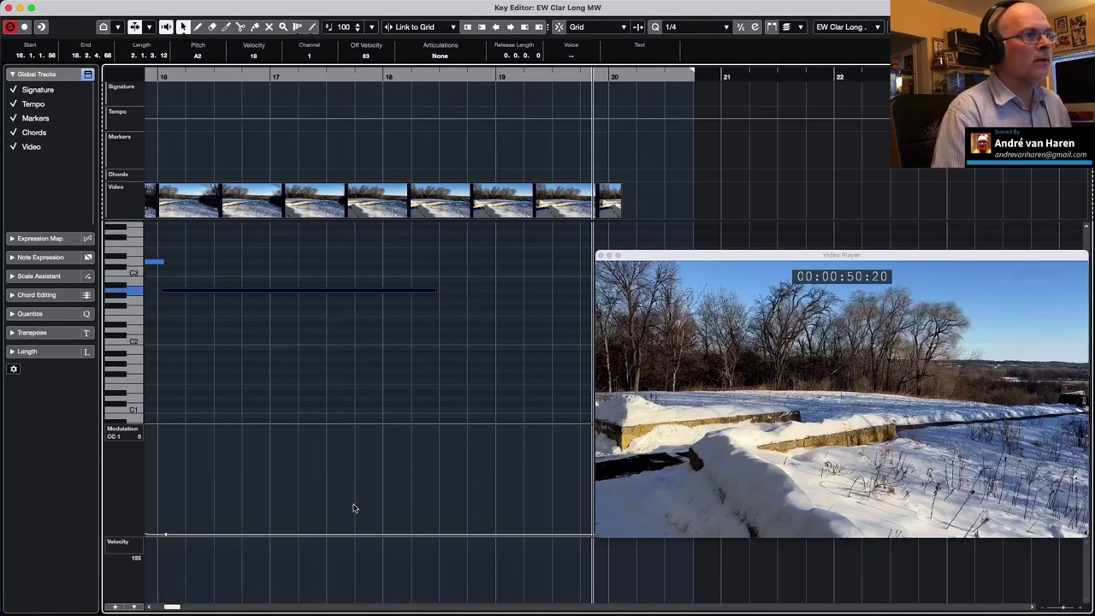
pyautogui.hscroll(-3, 228, 468)
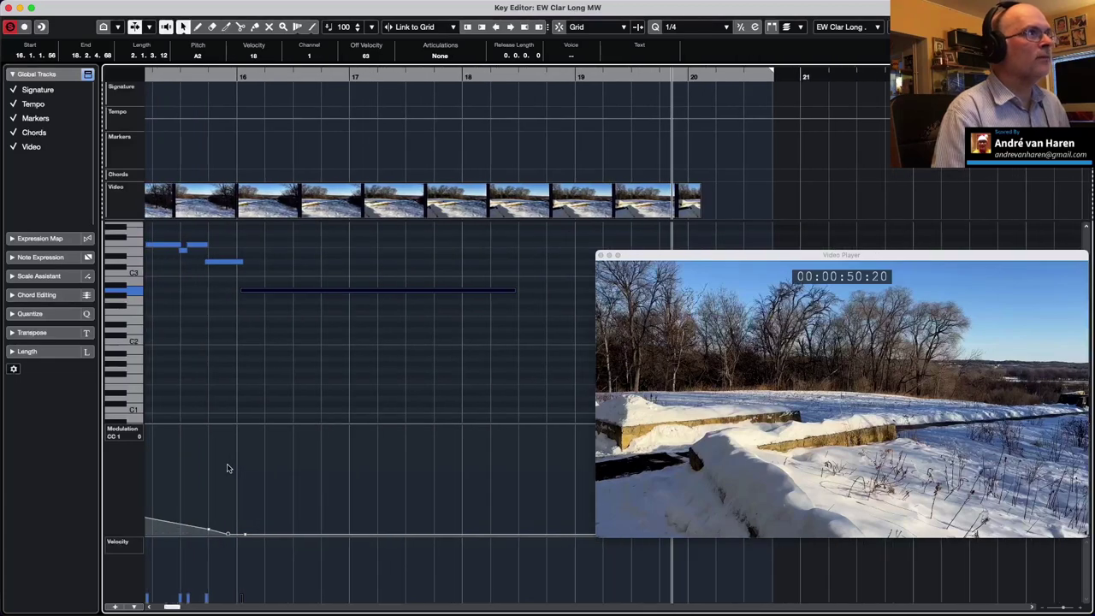
pyautogui.hscroll(-1, 228, 468)
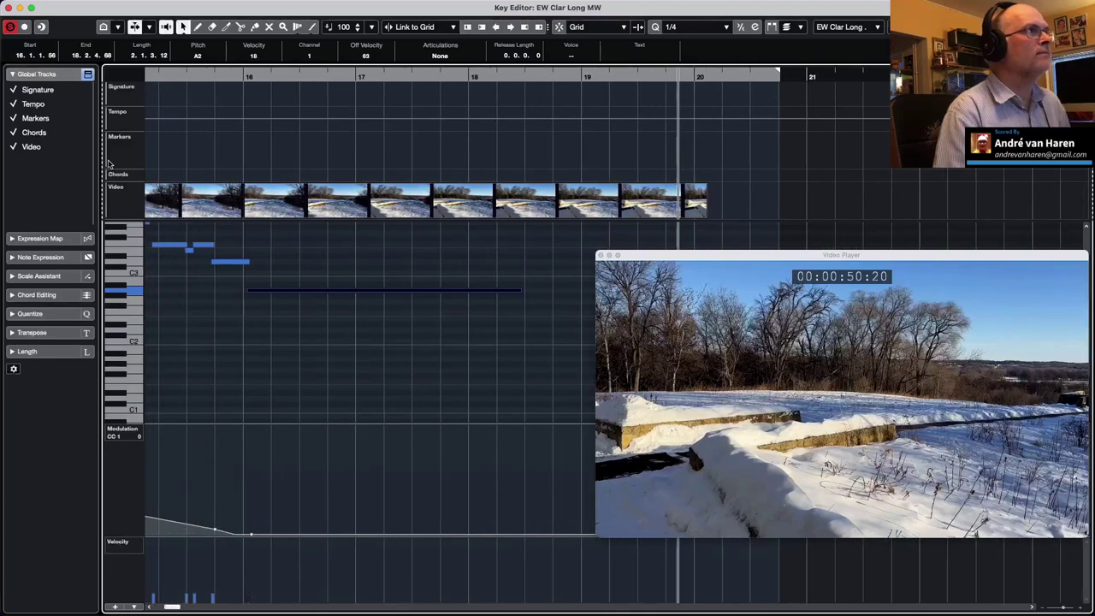
pyautogui.click(9, 9)
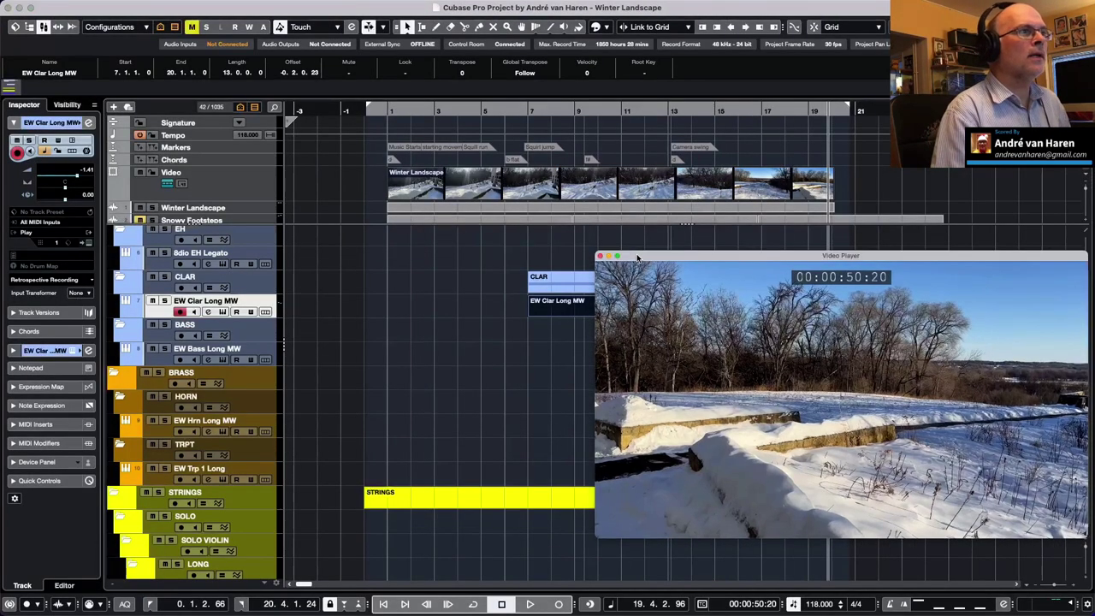
# Step: Enlarge the upper track area to show the whole Snowy Footsteps track and move the Video Player over the track list
pyautogui.moveTo(637, 258); pyautogui.dragTo(573, 361)
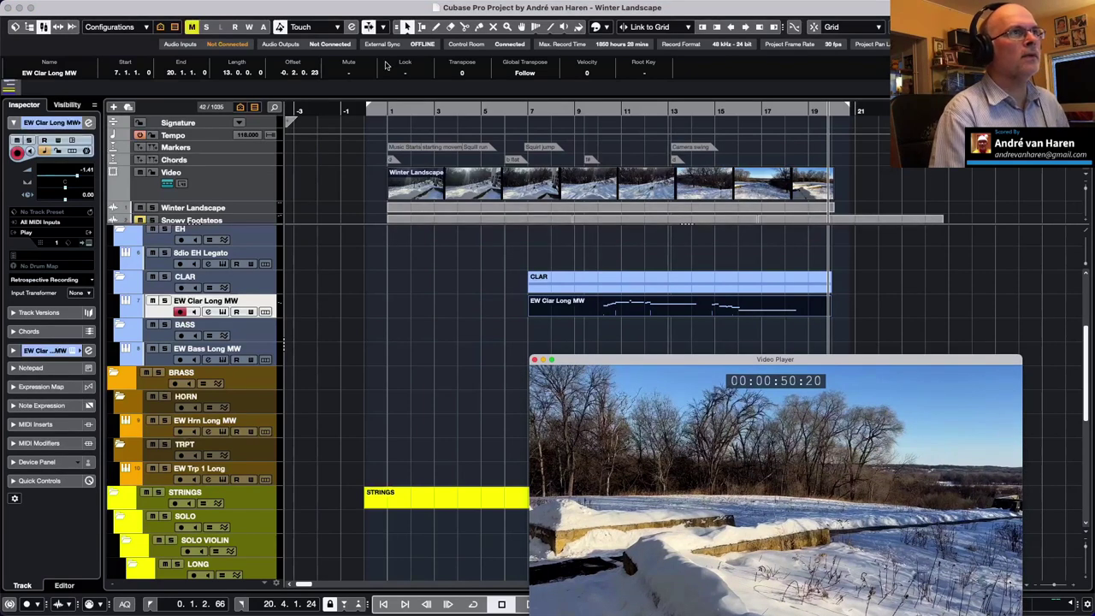
pyautogui.moveTo(257, 225); pyautogui.dragTo(254, 250)
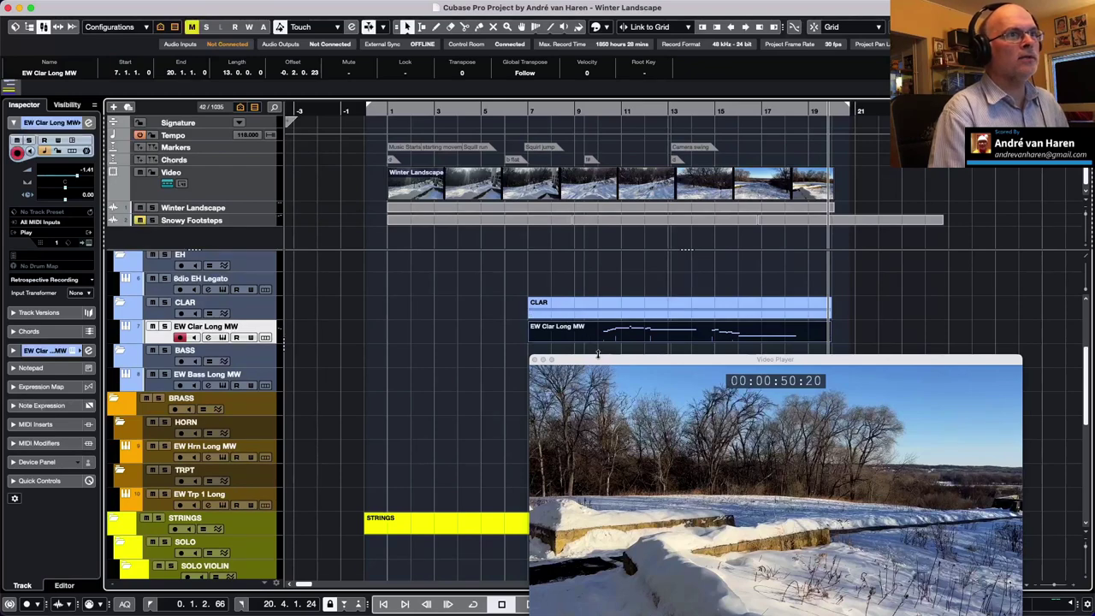
pyautogui.moveTo(598, 353); pyautogui.dragTo(159, 139)
# Step: Open the video export settings and choose the Feb 1 folder inside the Cubase folder as the save location
pyautogui.click(76, 7)
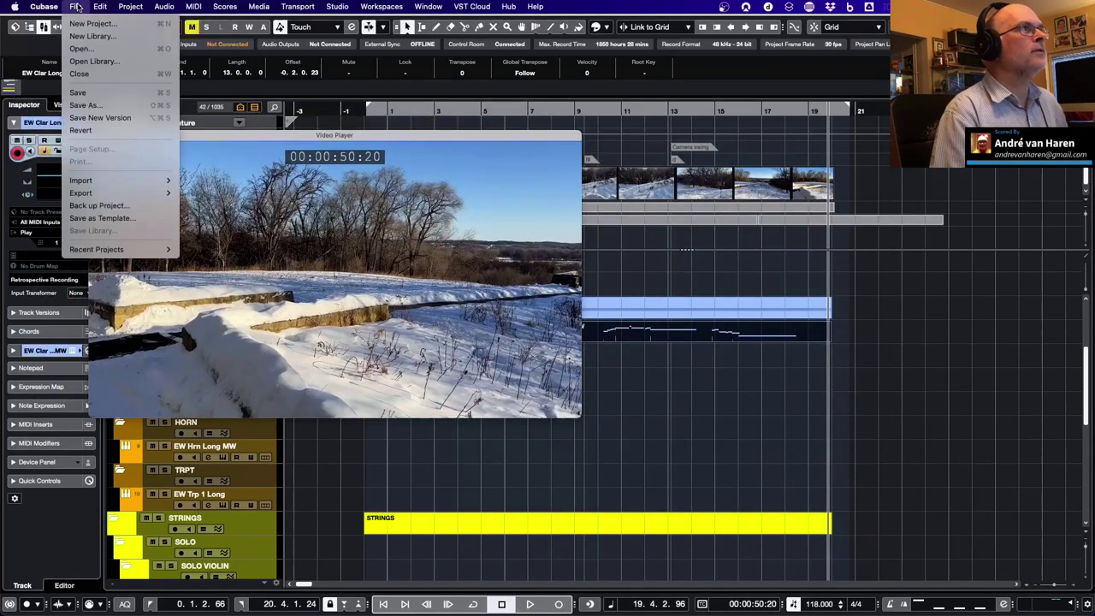
pyautogui.moveTo(104, 193)
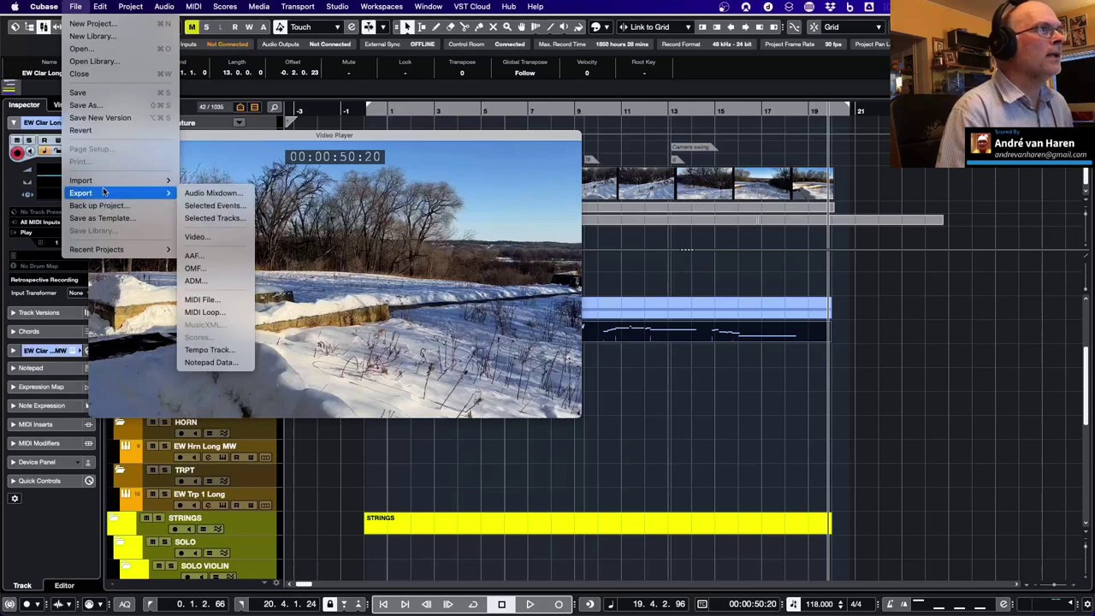
pyautogui.click(212, 237)
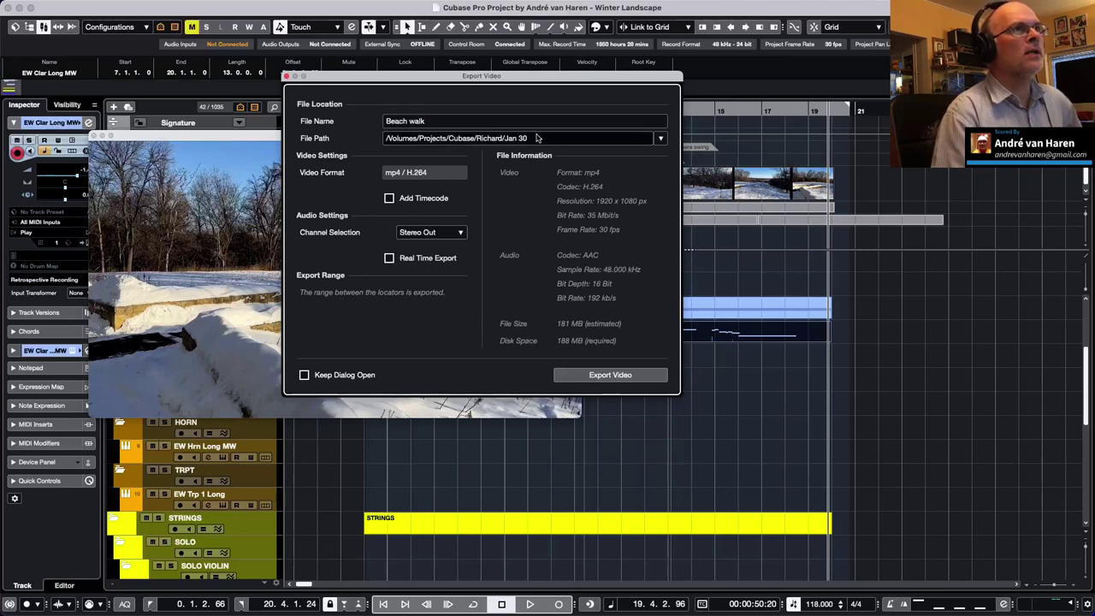
pyautogui.click(660, 138)
pyautogui.click(670, 151)
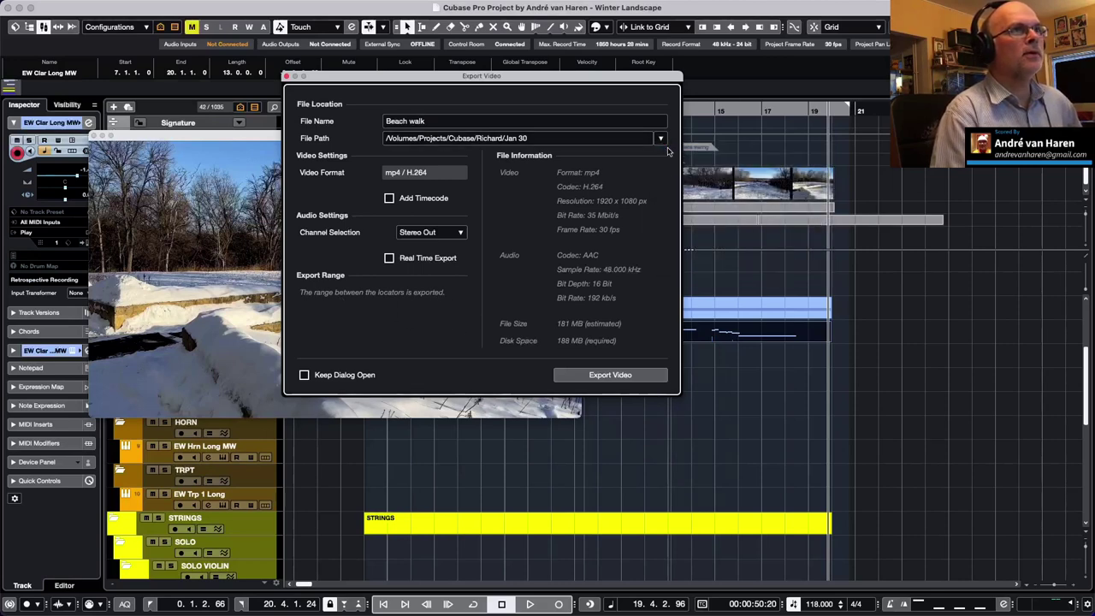
pyautogui.click(567, 162)
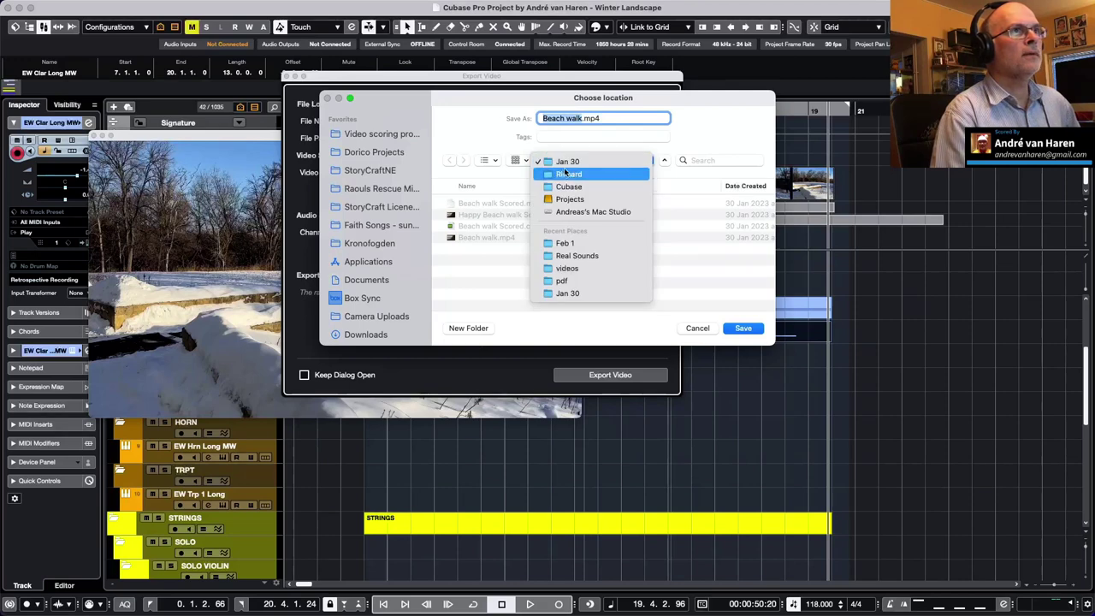
pyautogui.click(565, 171)
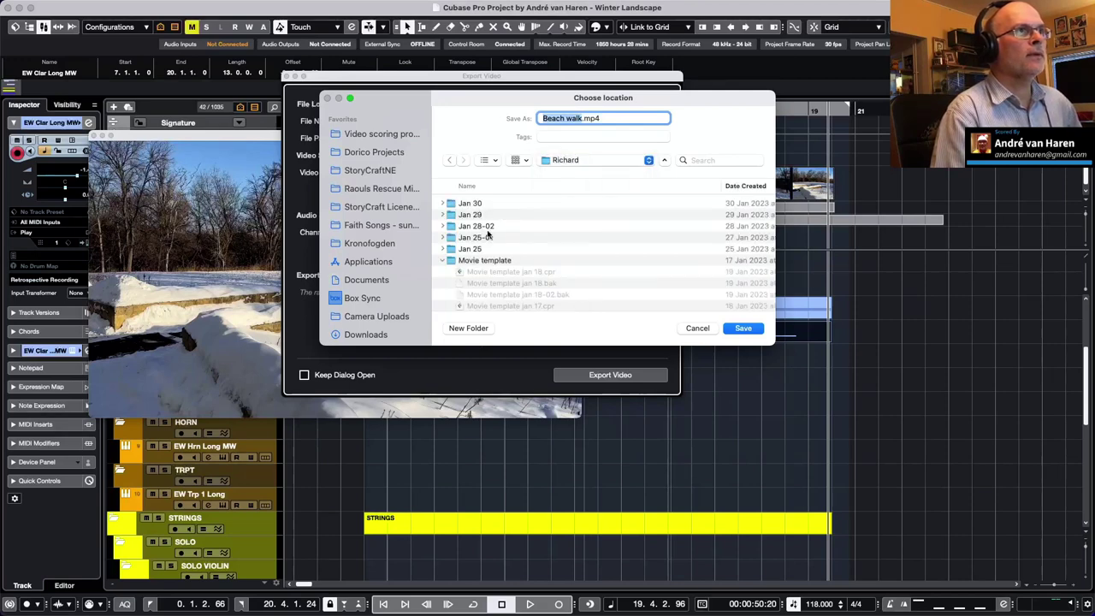
pyautogui.click(559, 161)
pyautogui.click(553, 174)
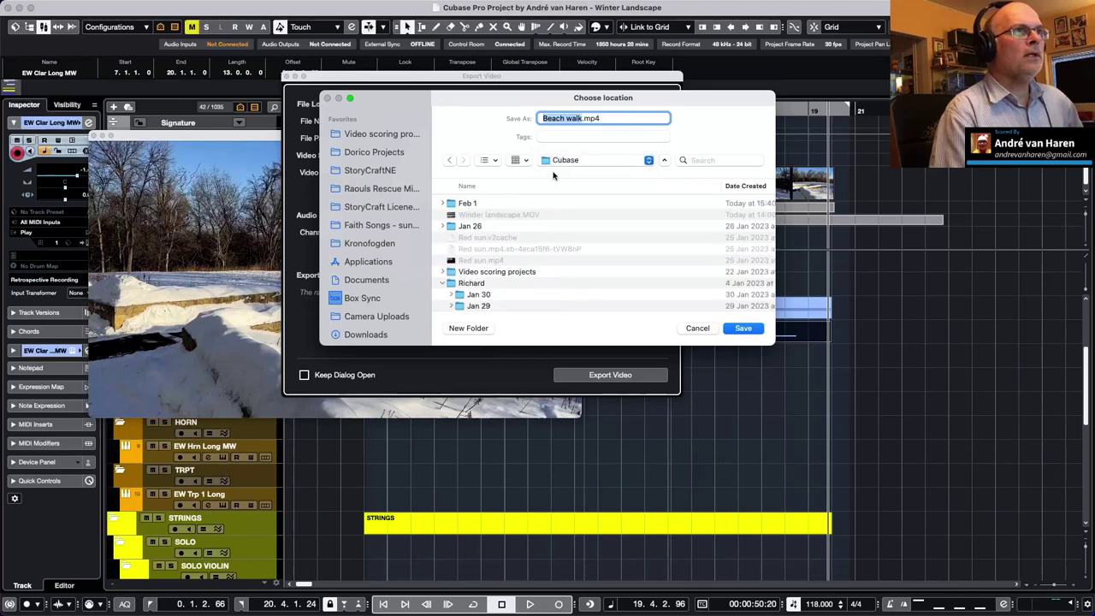
pyautogui.doubleClick(464, 204)
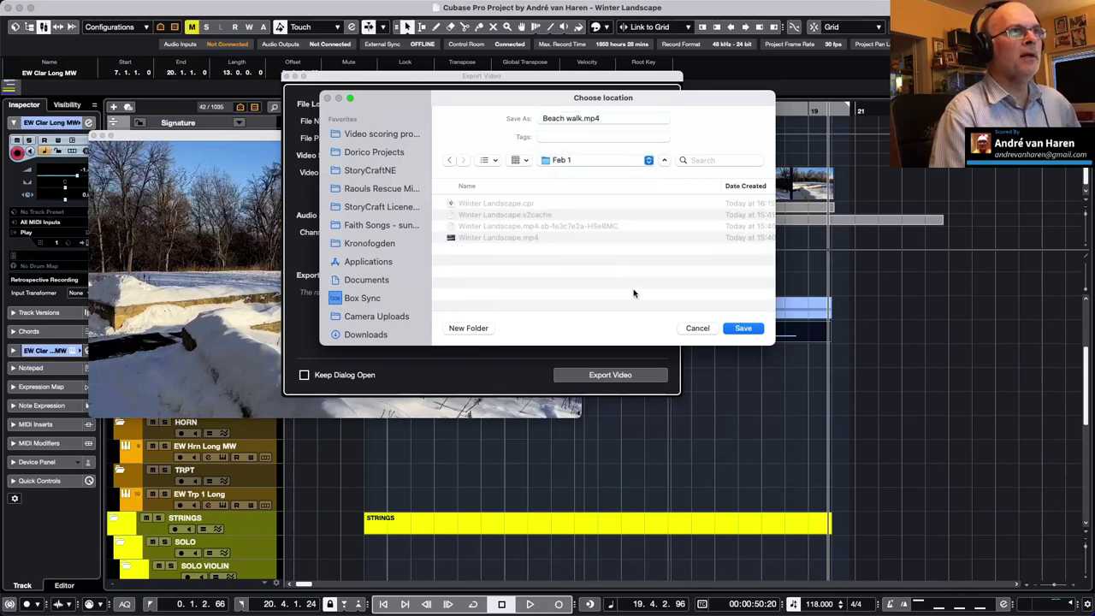
# Step: Name the exported video file Winter Landscape scoring session, without replacing the existing Winter Landscape.mp4, and accept the location
pyautogui.click(751, 330)
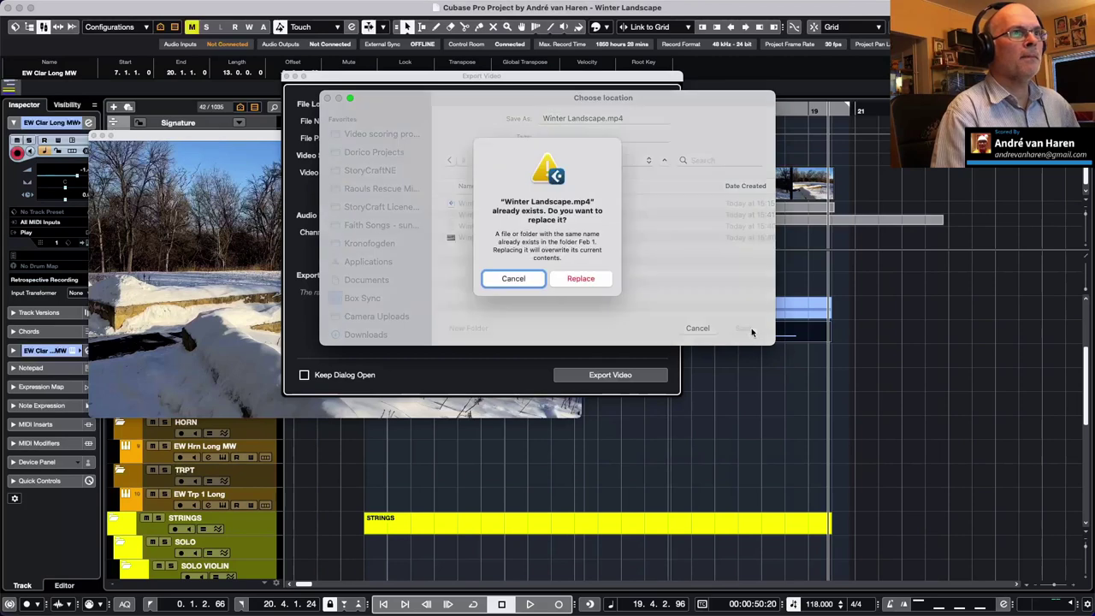
pyautogui.click(514, 281)
pyautogui.click(606, 118)
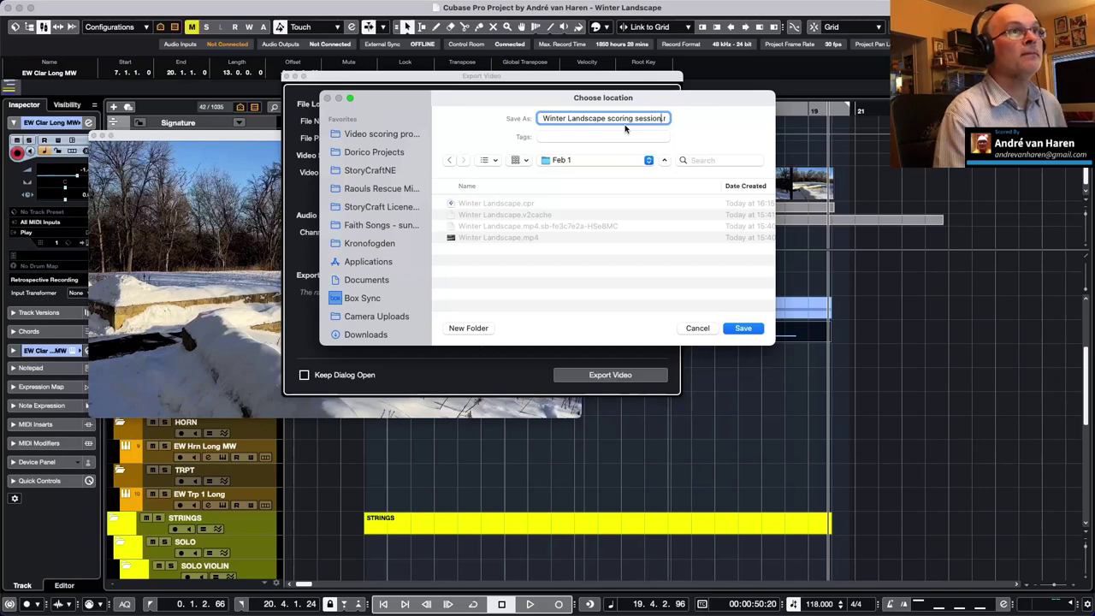
pyautogui.click(744, 328)
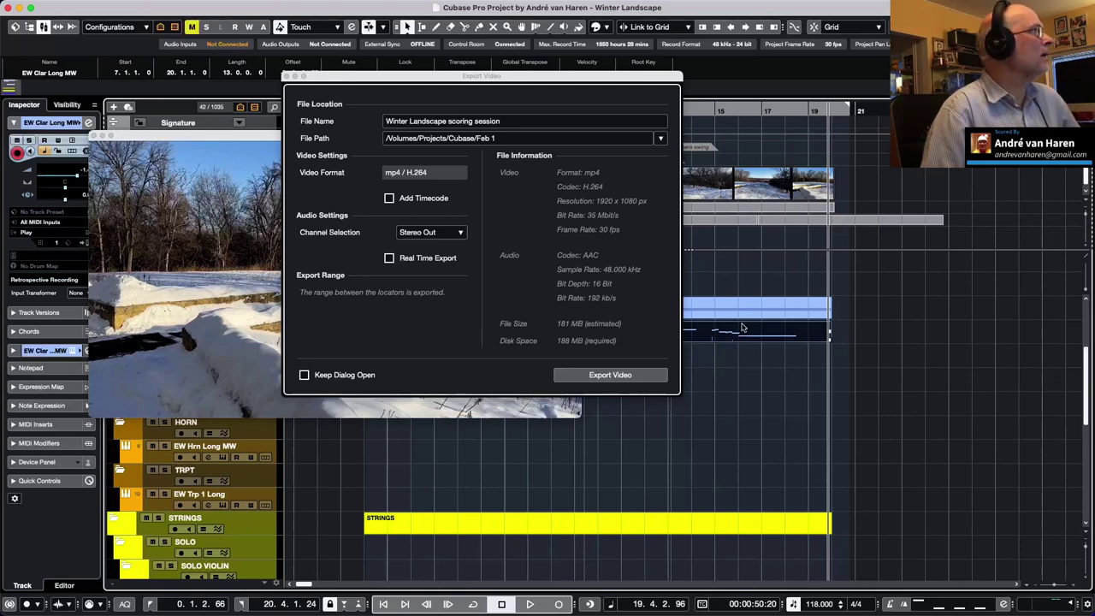
# Step: Export the video between the locators with the Stereo Out channel and move the Video Player back over the arrangement
pyautogui.click(655, 377)
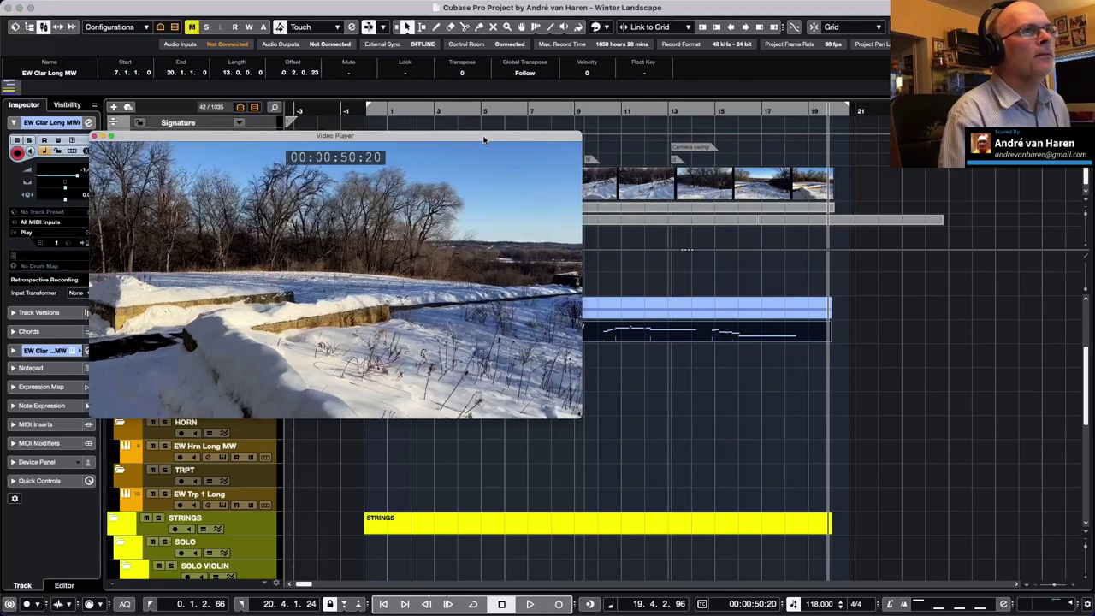
pyautogui.moveTo(482, 138); pyautogui.dragTo(822, 195)
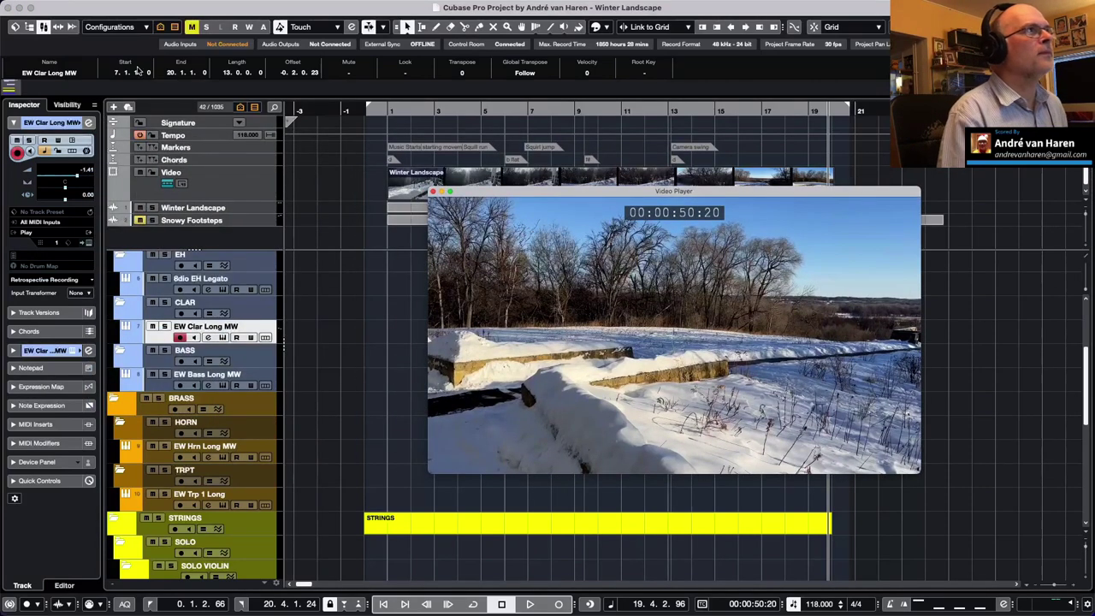
pyautogui.click(748, 13)
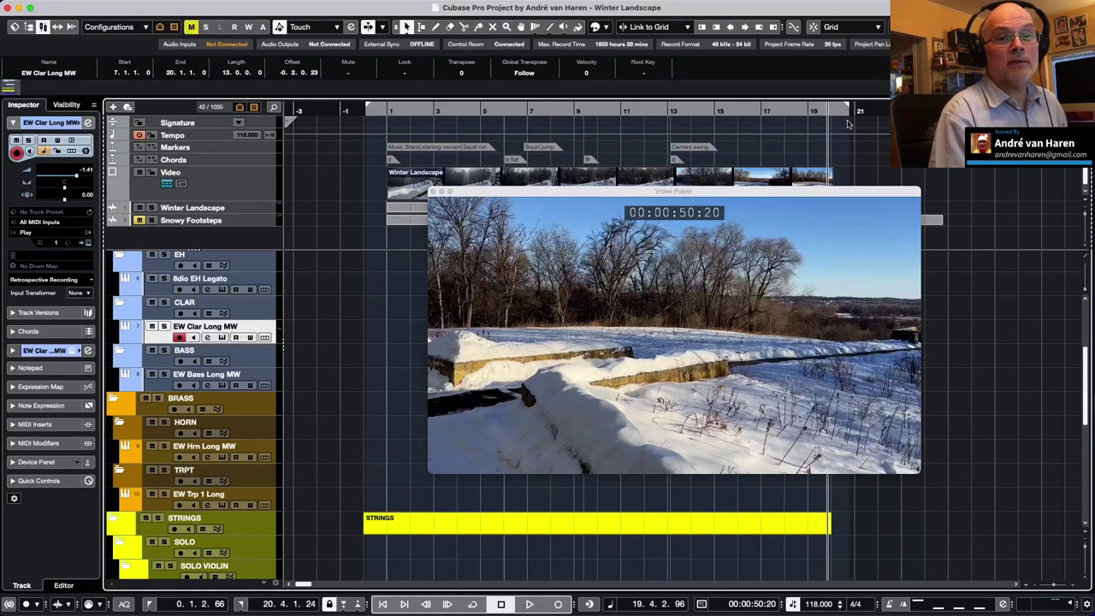
pyautogui.click(723, 7)
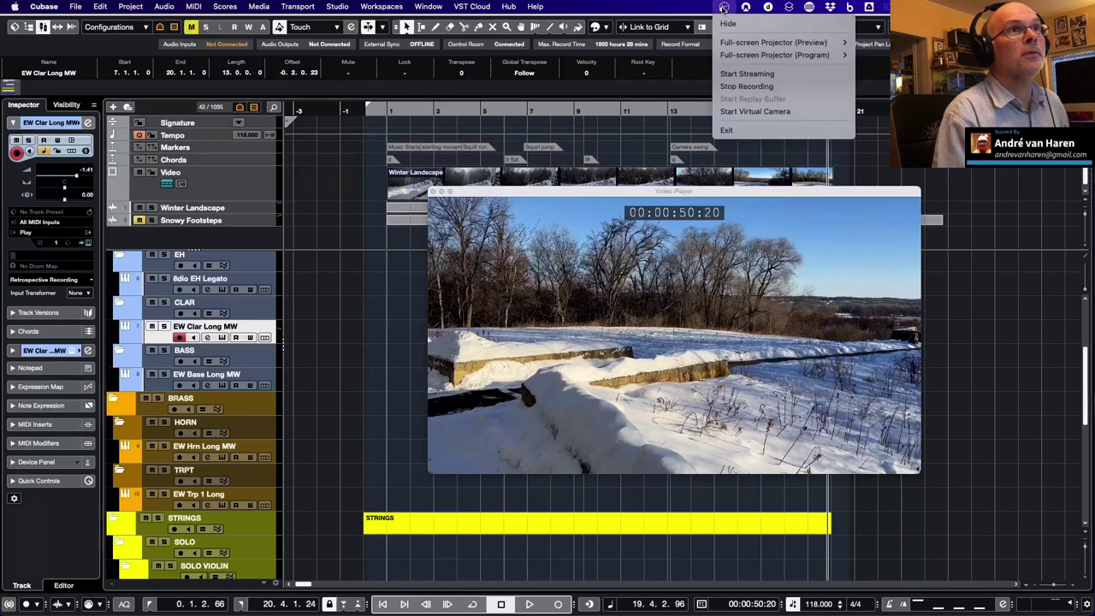